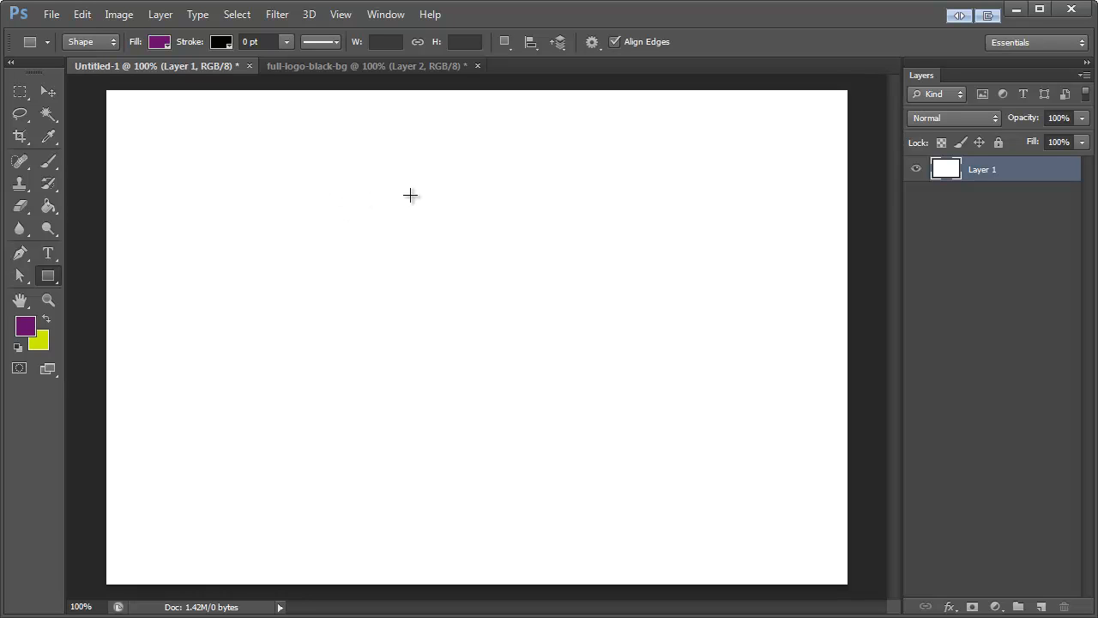
left_click(51, 14)
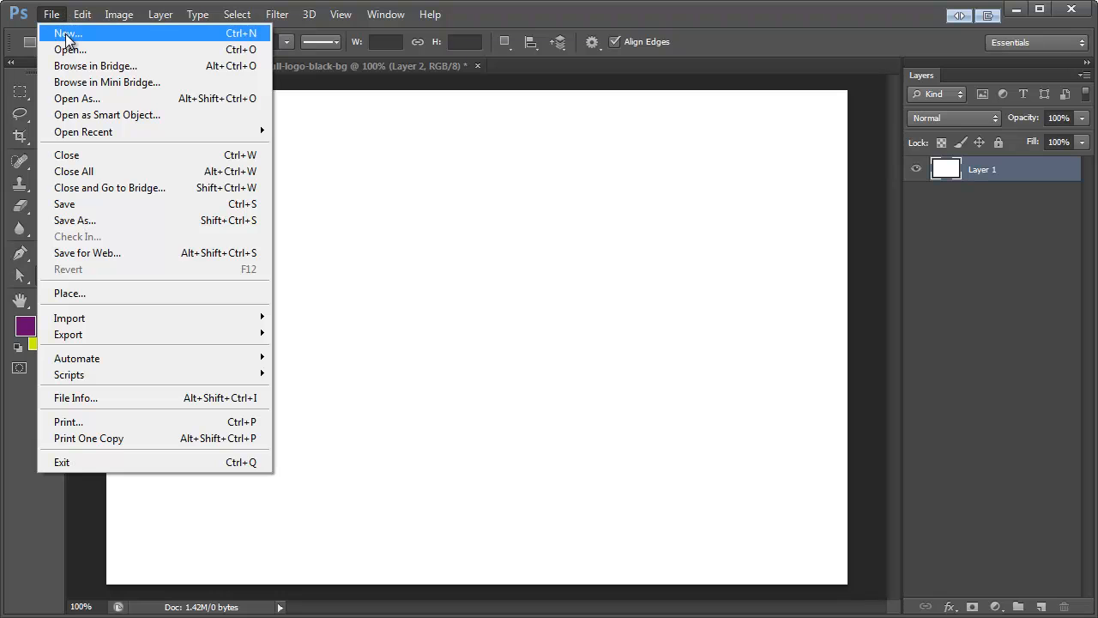
left_click(68, 36)
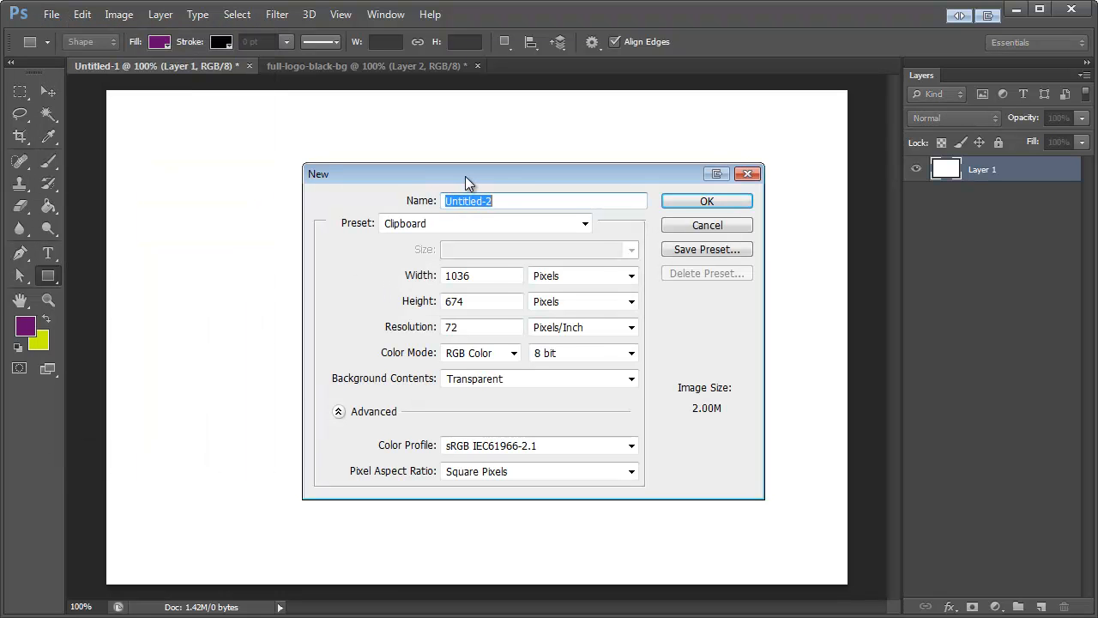
left_click_drag(465, 176, 429, 183)
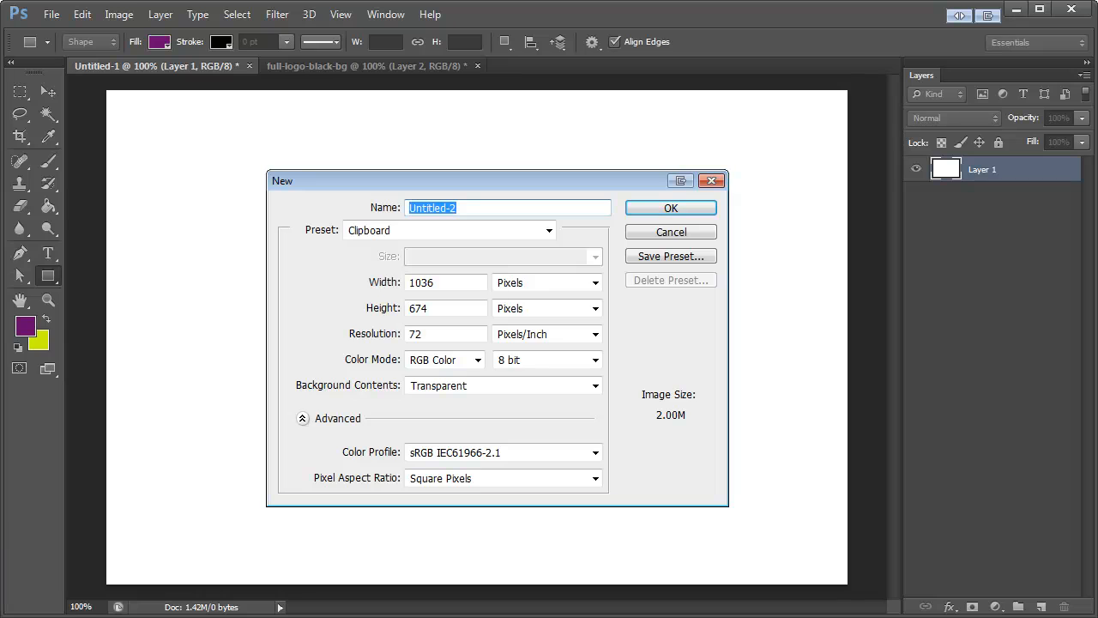
left_click(453, 282)
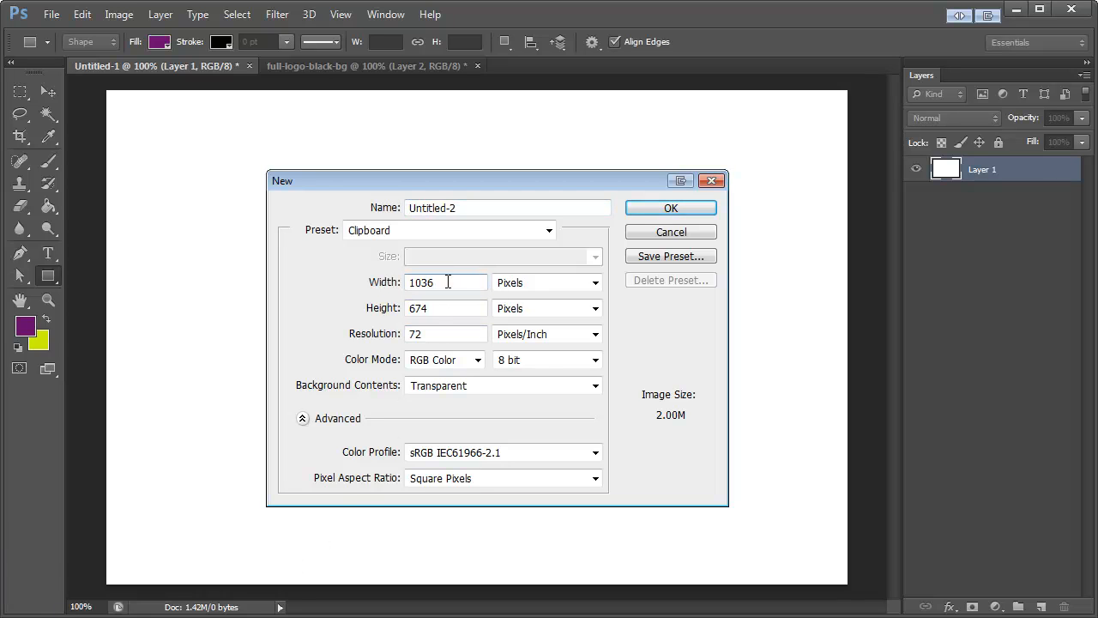
left_click_drag(448, 282, 391, 283)
left_click(436, 309)
double_click(422, 282)
left_click(416, 308)
left_click(431, 334)
left_click(480, 209)
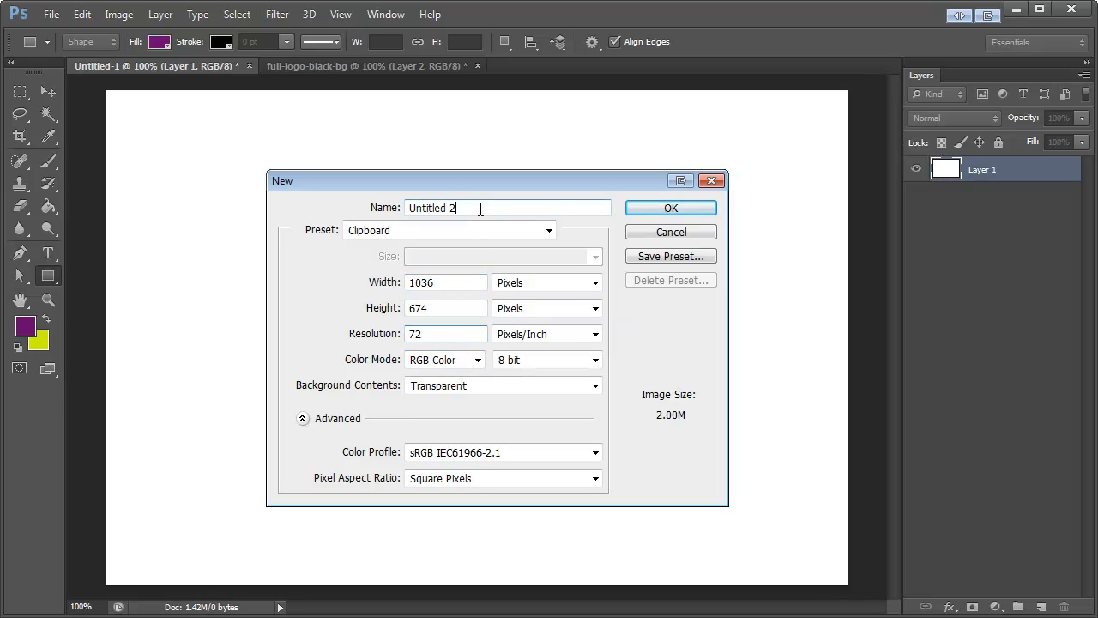
left_click_drag(486, 209, 351, 206)
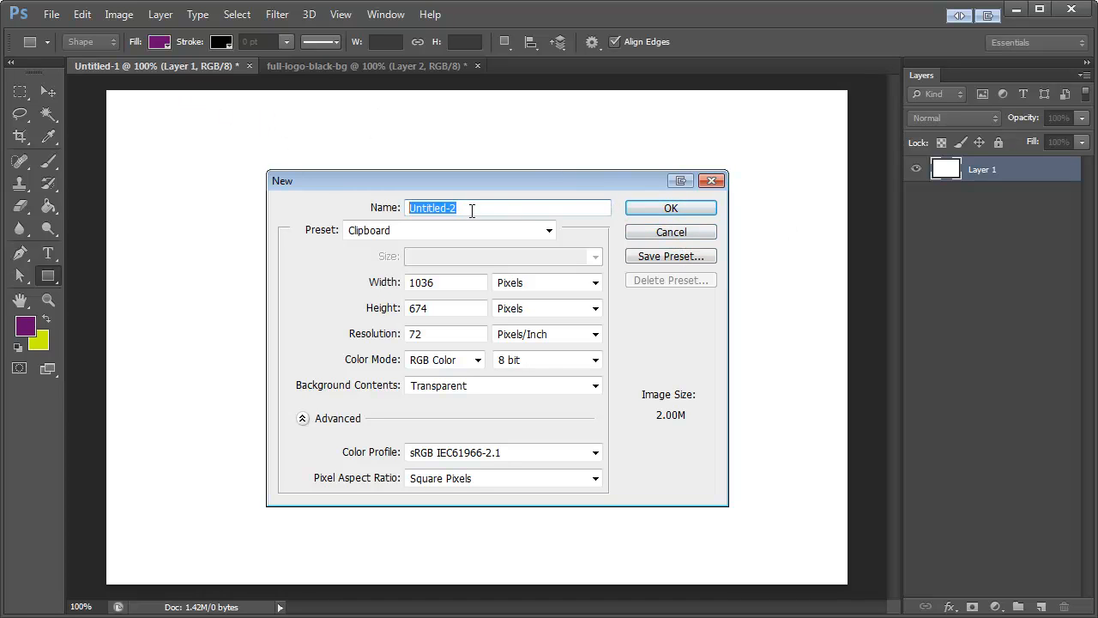
left_click(656, 233)
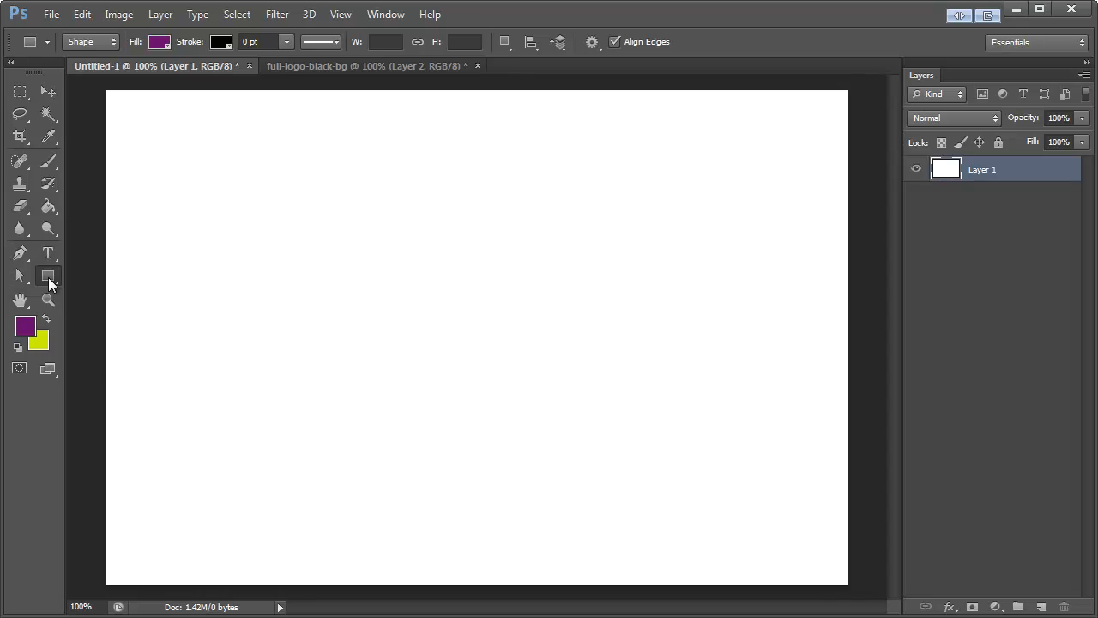
Step: Draw a 336 px wide, 280 px high rectangle from its center in the upper-left area of the canvas
left_click_drag(48, 277, 96, 272)
left_click(290, 245)
left_click_drag(350, 297, 328, 299)
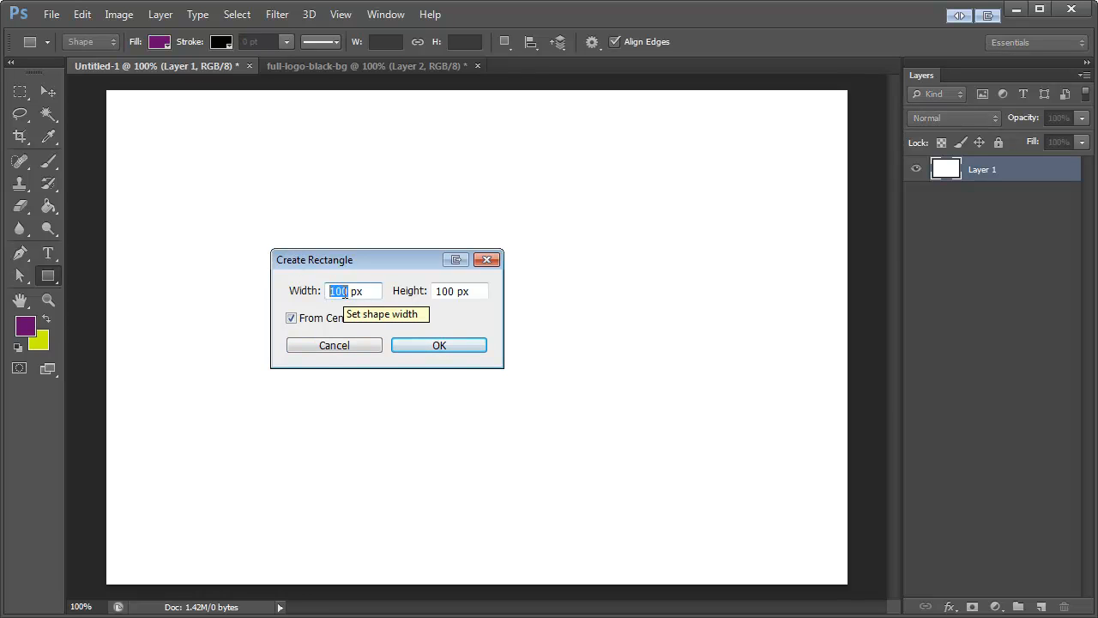
type("336")
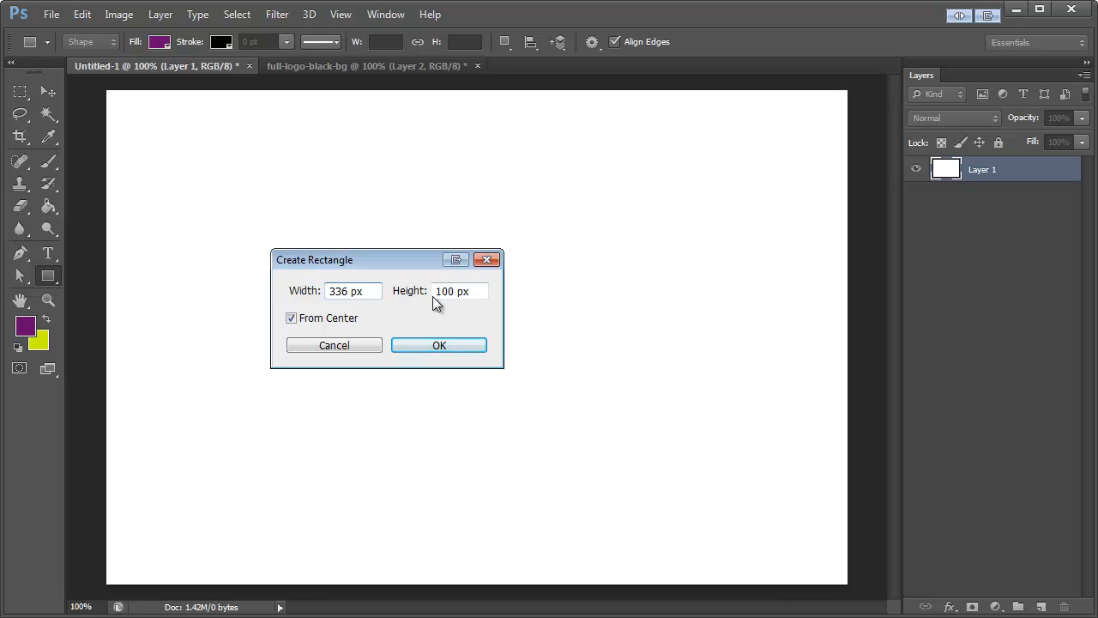
left_click_drag(433, 296, 455, 296)
type("280")
left_click(425, 343)
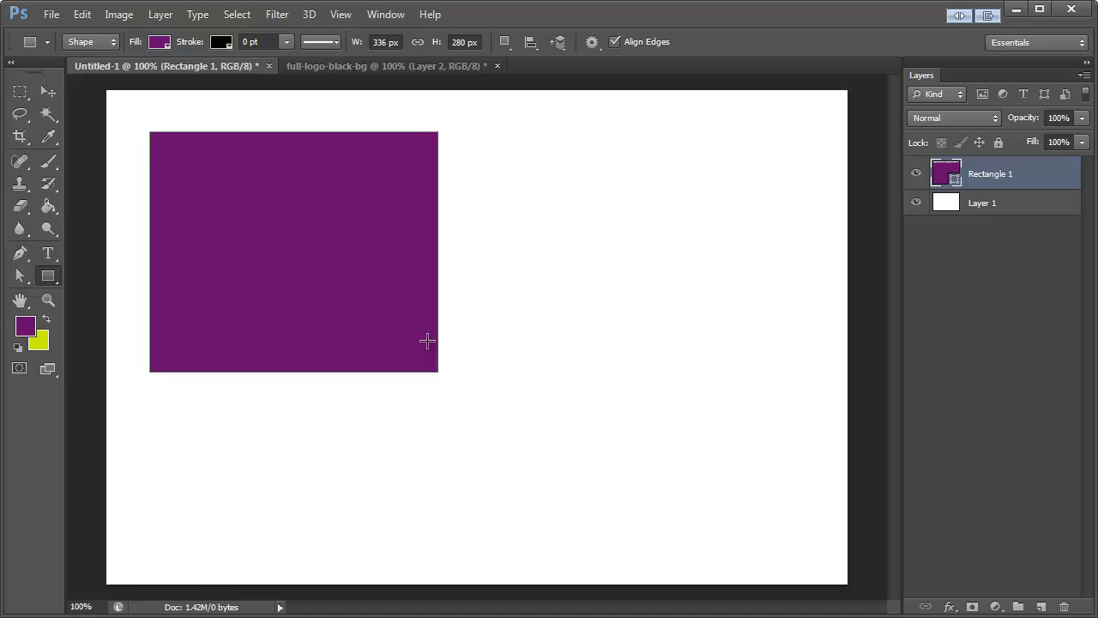
Step: Change the rectangle's fill color to black (000000)
left_click(49, 96)
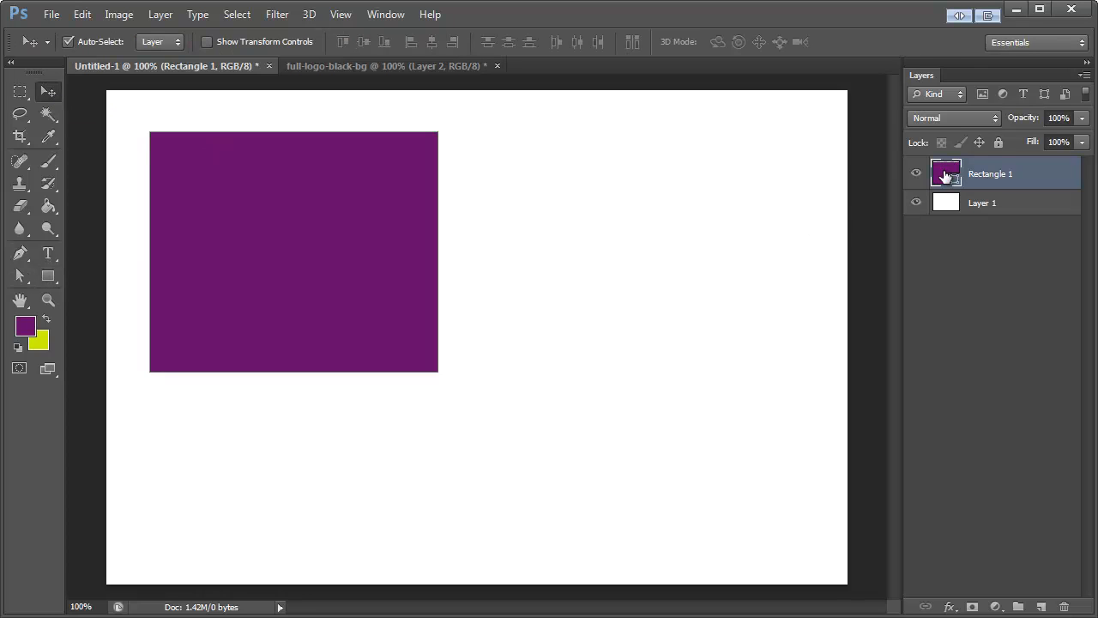
double_click(945, 176)
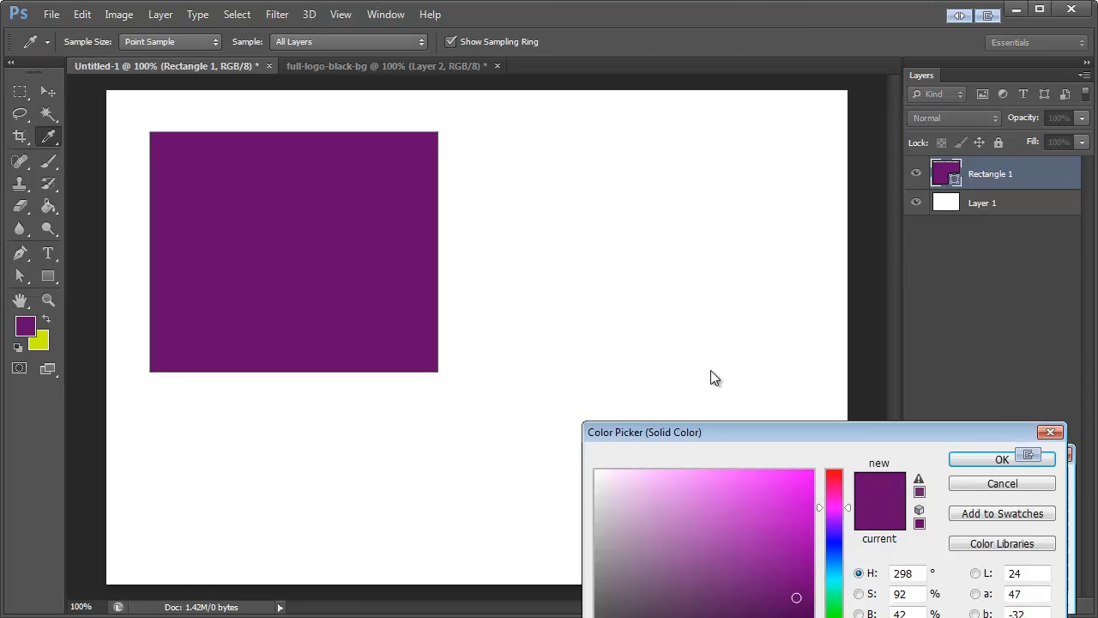
left_click_drag(575, 380, 459, 526)
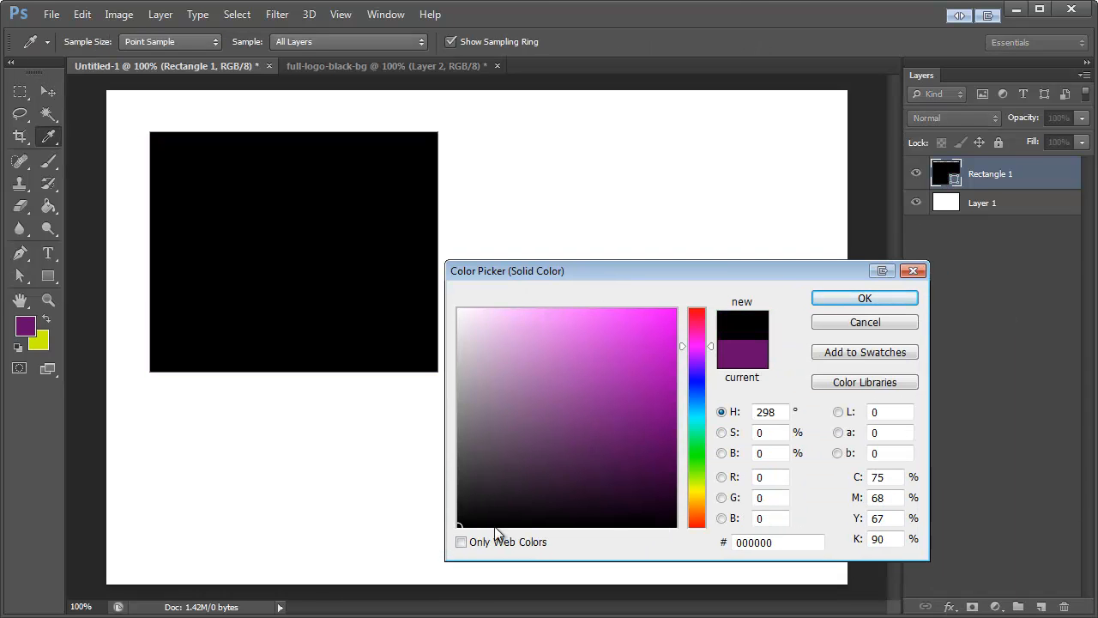
left_click(838, 299)
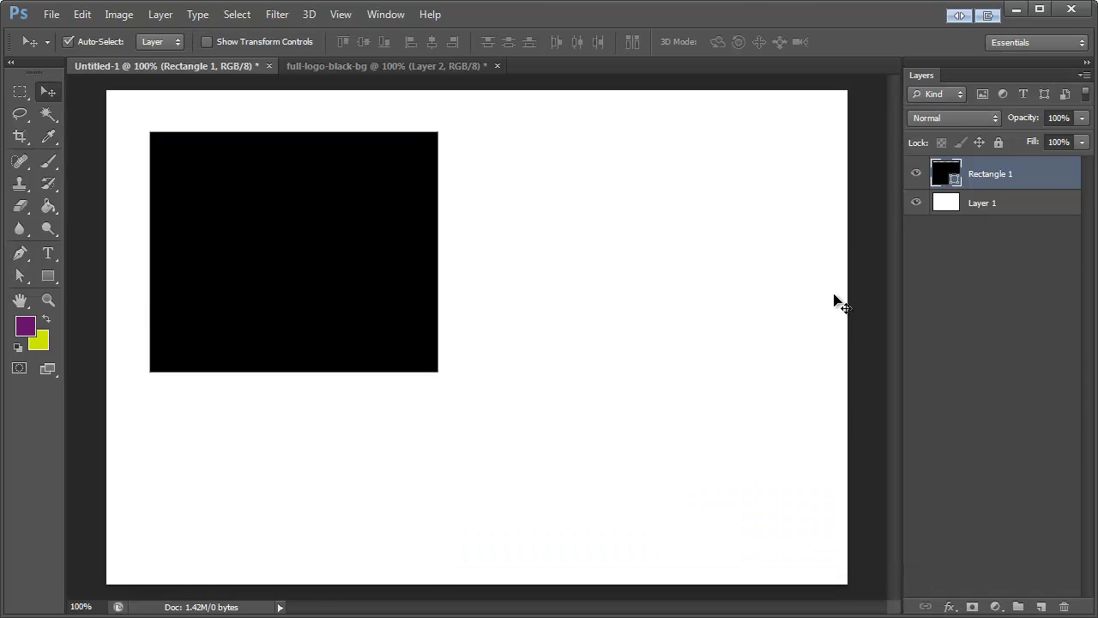
Step: Rename the rectangle's layer as Base
double_click(1000, 174)
type("B")
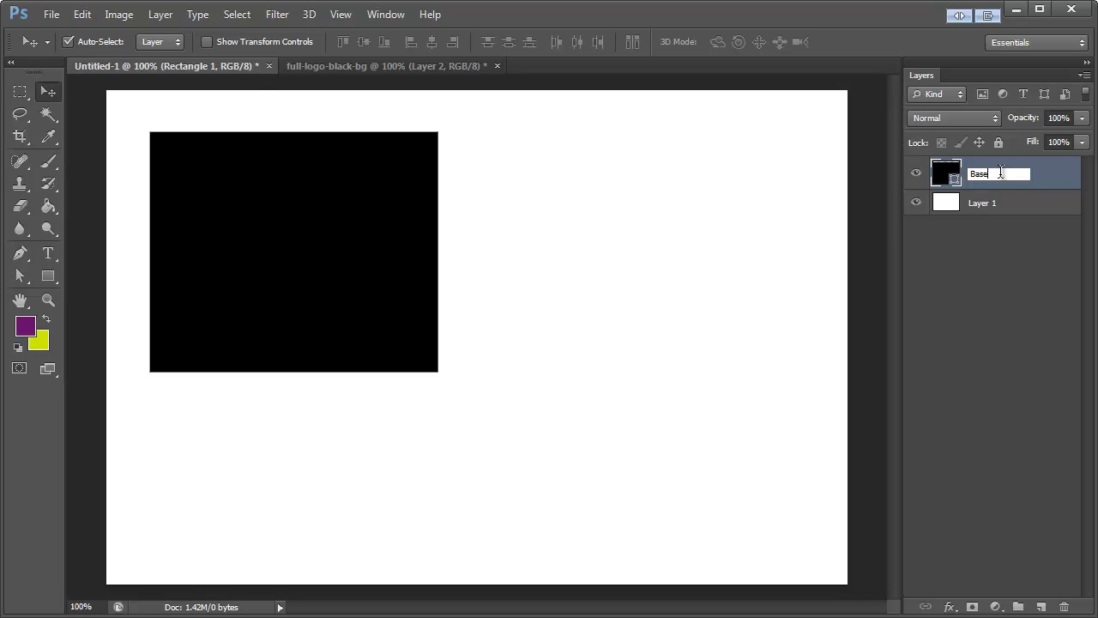
type("ase")
key("Return")
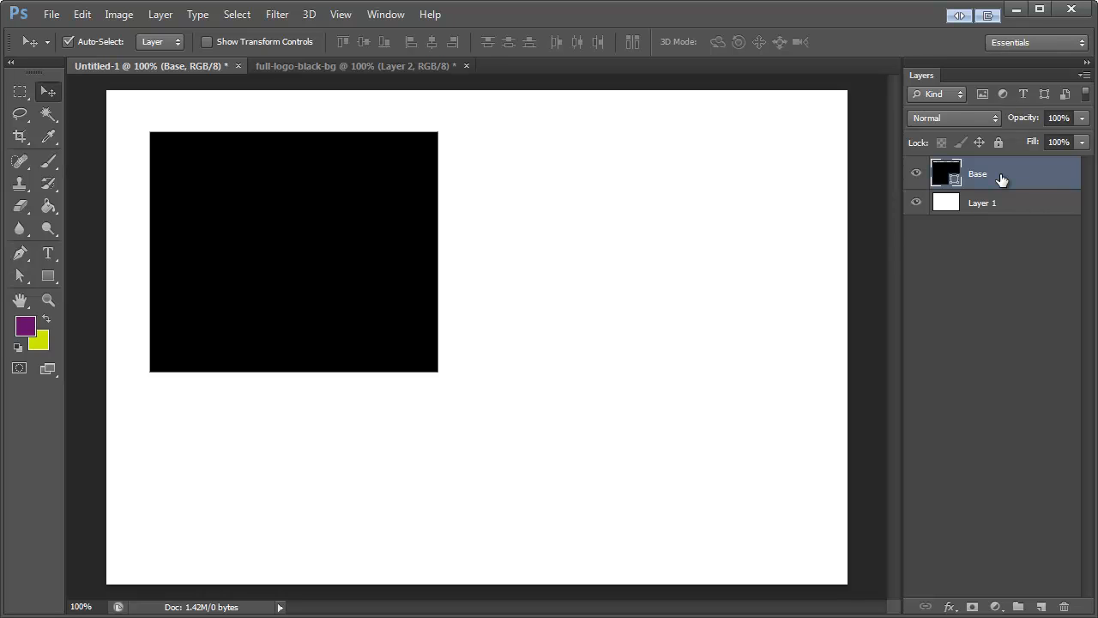
Step: Put the Base layer in a new group and name the group 336x280
key("ctrl+g")
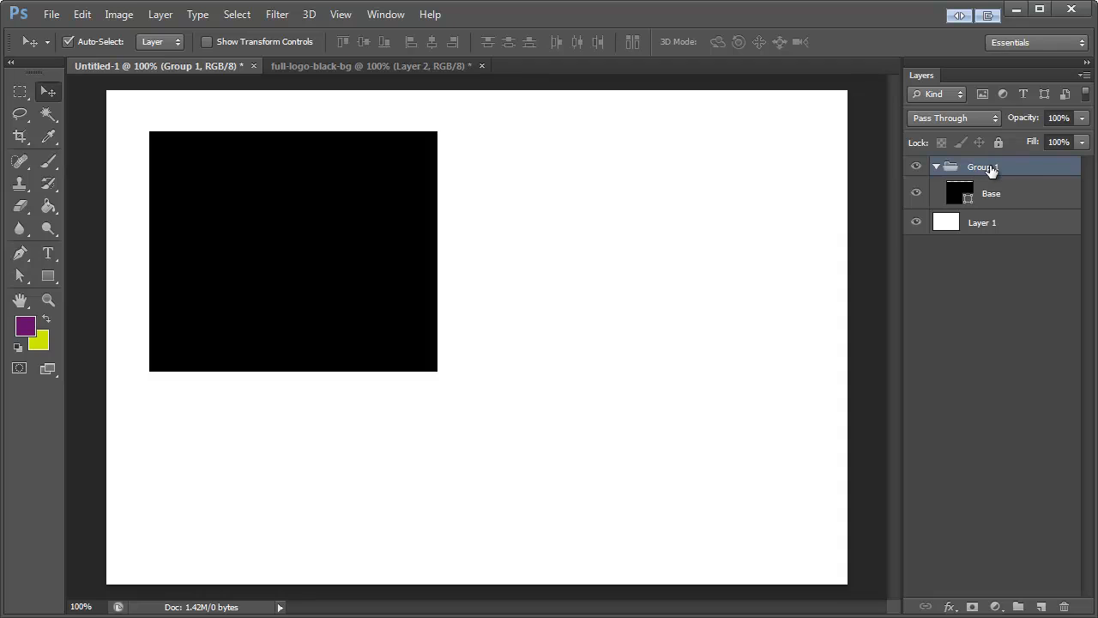
double_click(993, 168)
type("336x280")
key("Return")
Step: Add a new layer named Logo above Base in the 336x280 group, using Base as its clipping mask
left_click(48, 113)
left_click(329, 67)
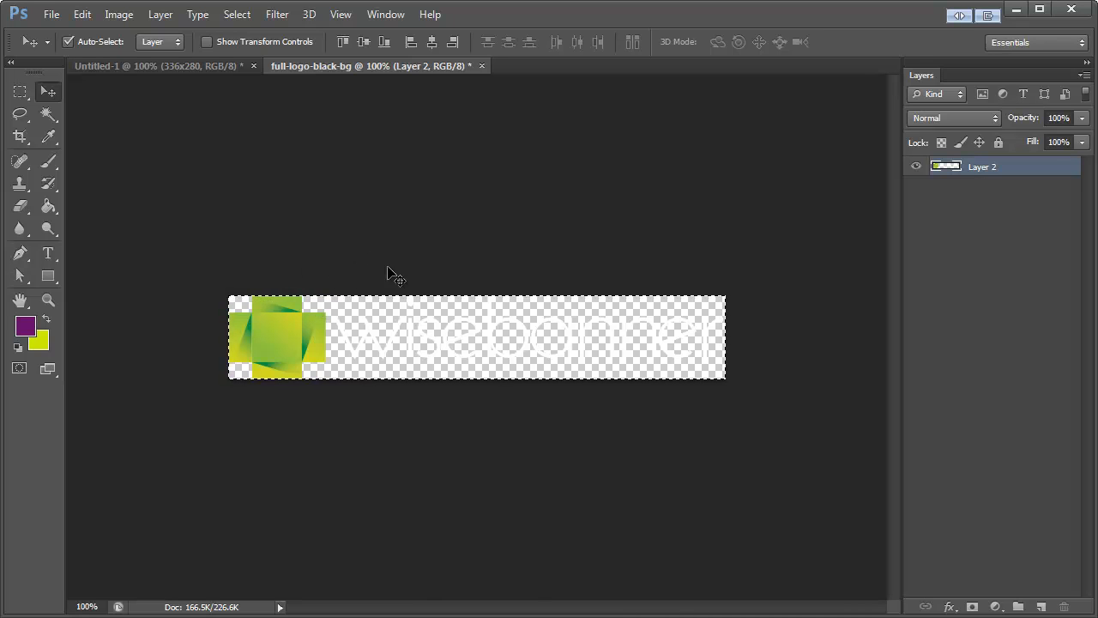
left_click(187, 66)
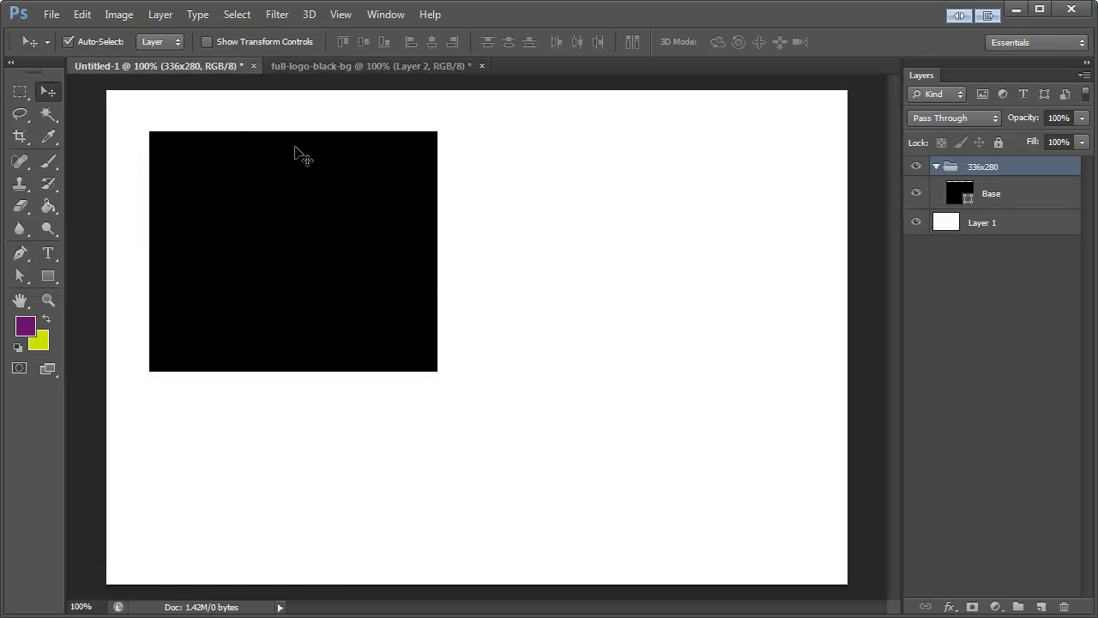
left_click(1019, 200)
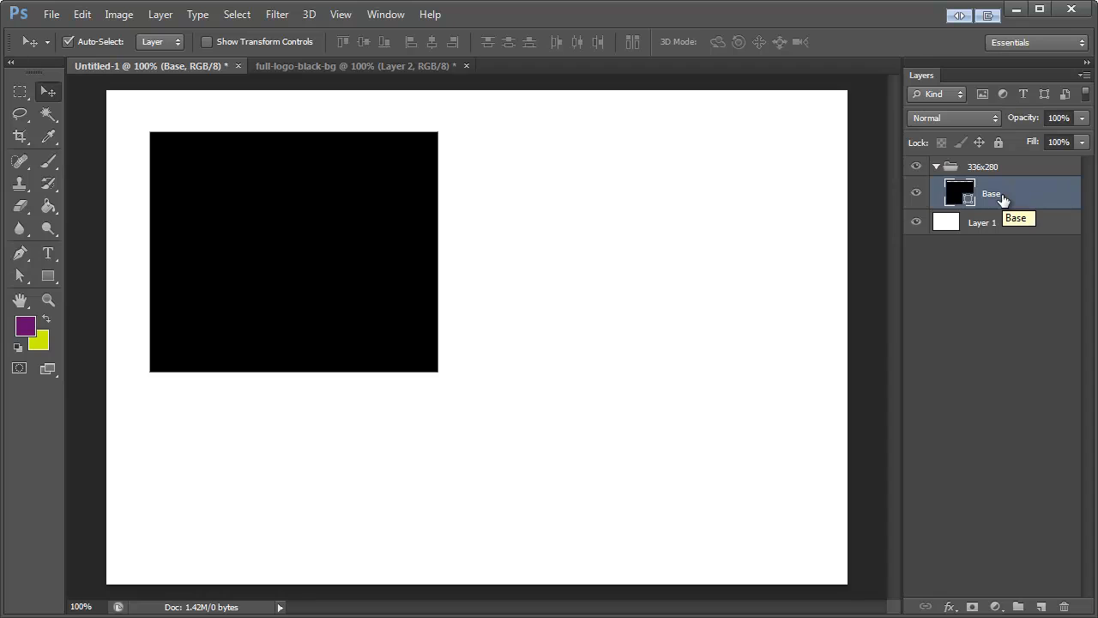
key("ctrl+shift+n")
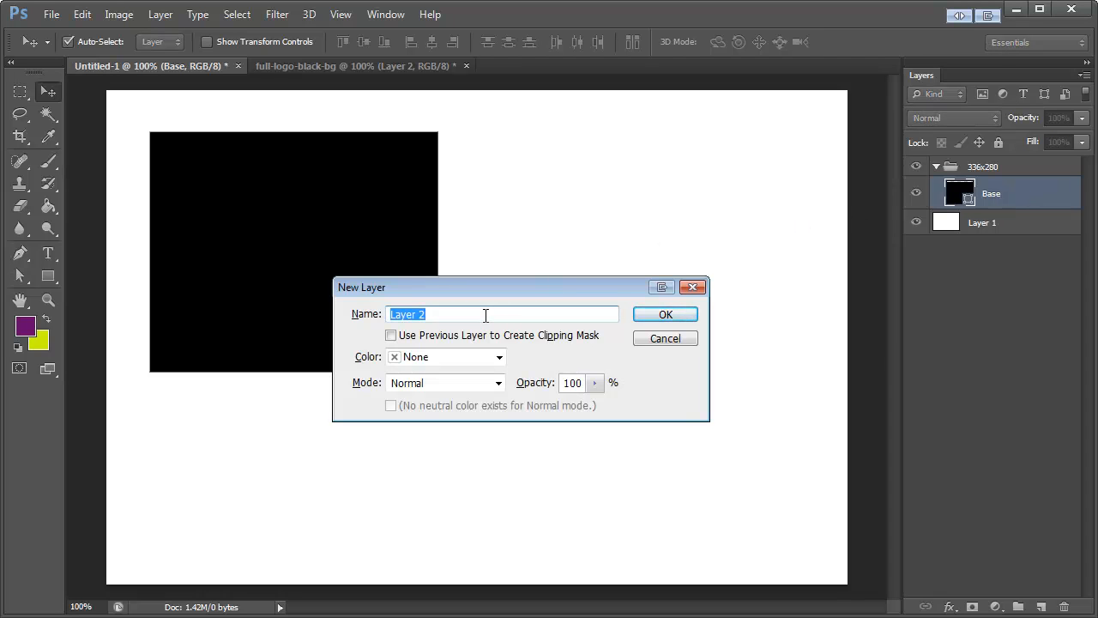
type("Logo")
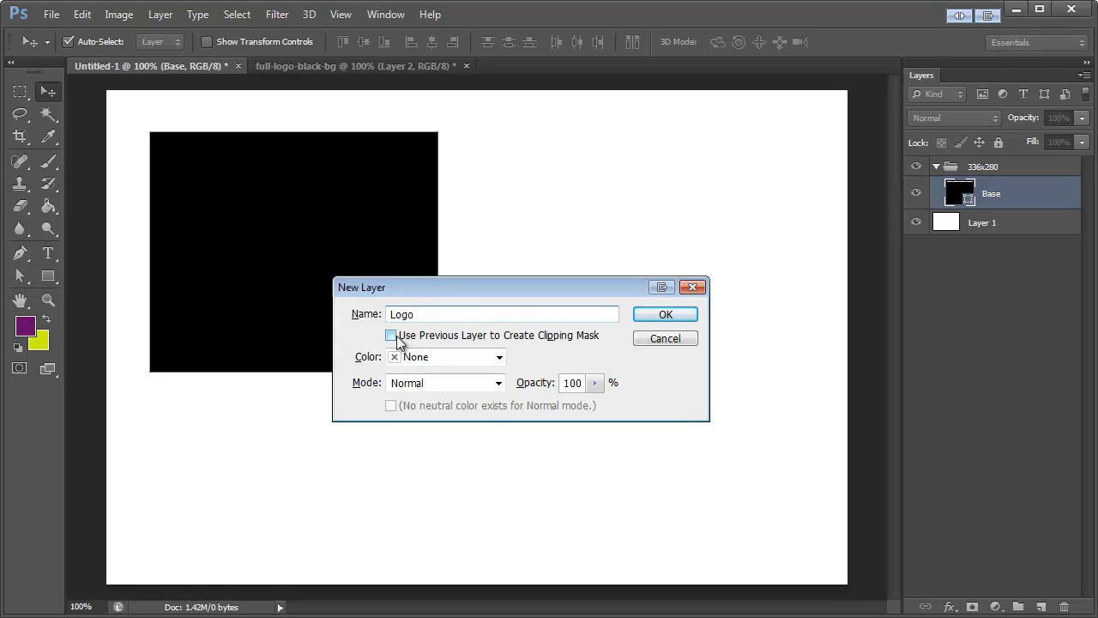
left_click(418, 340)
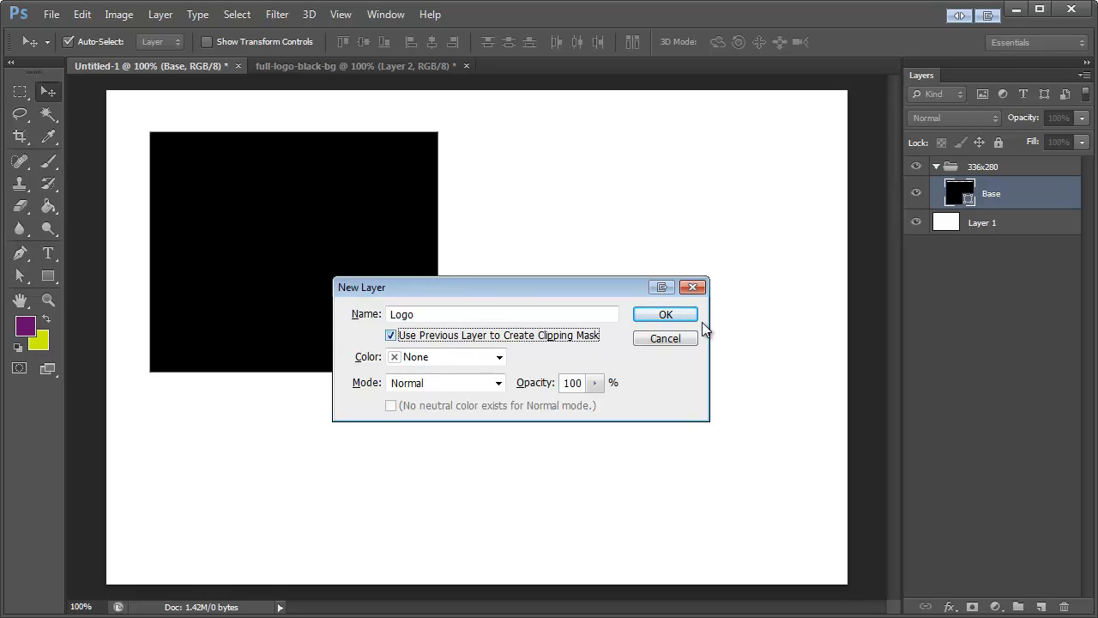
left_click(675, 317)
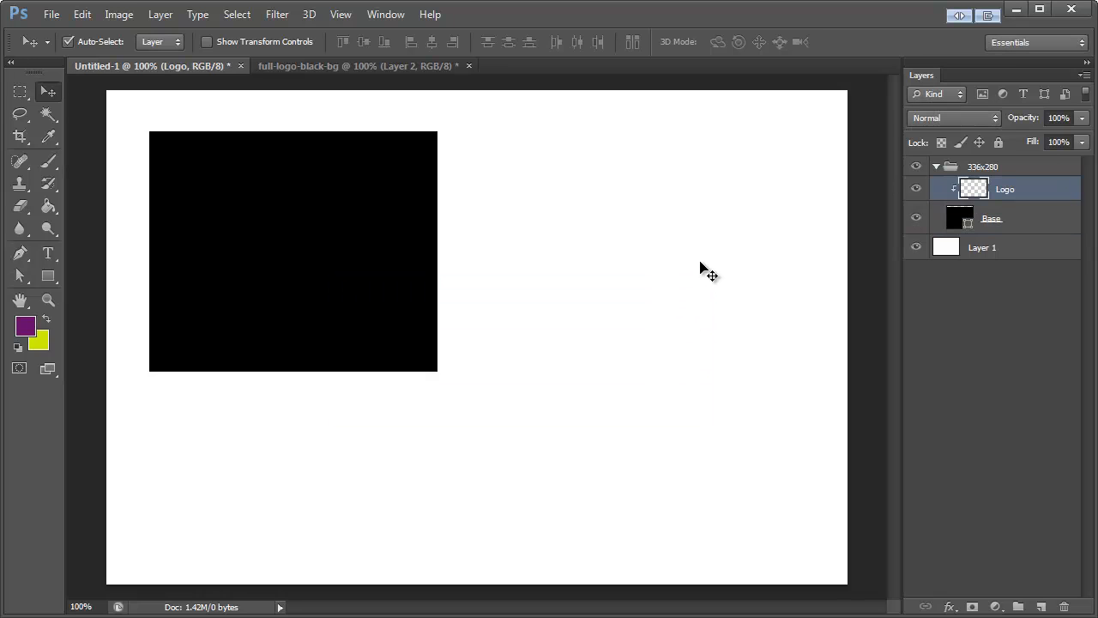
Step: Paste the copied wisebanner logo onto the Logo layer, scaled to about 36% and placed near the bottom center of the black rectangle
key("ctrl+v")
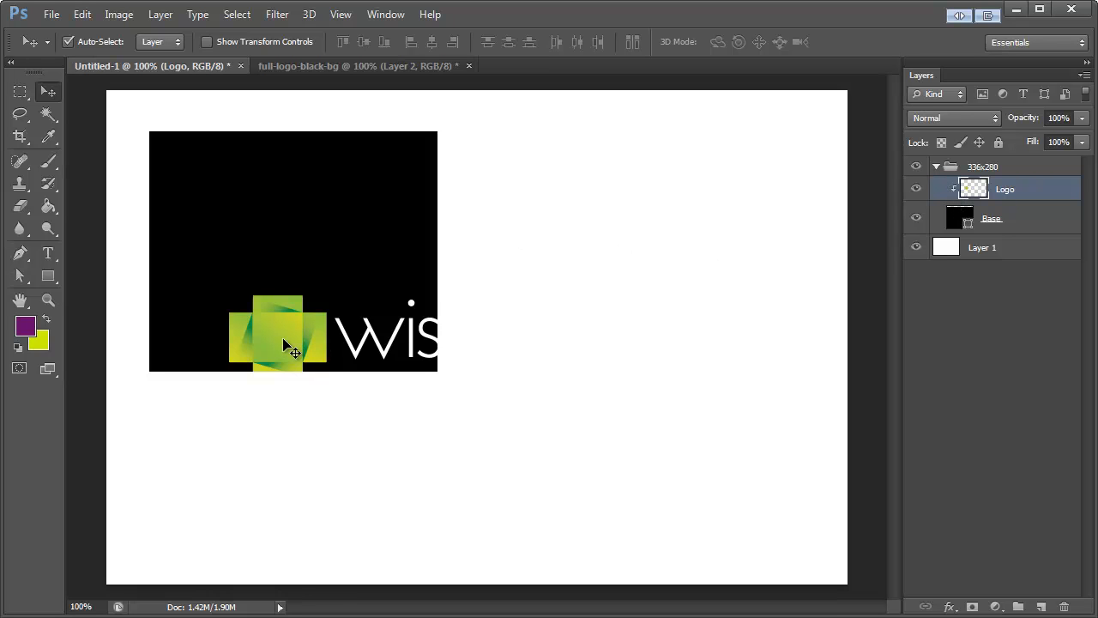
left_click_drag(284, 340, 213, 237)
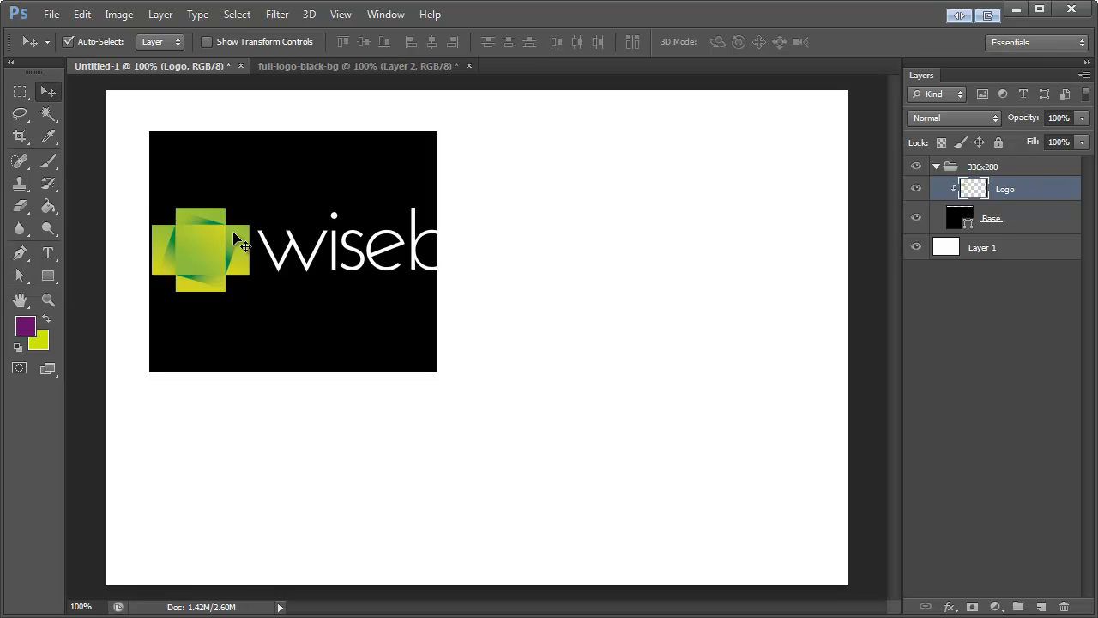
key("ctrl+t")
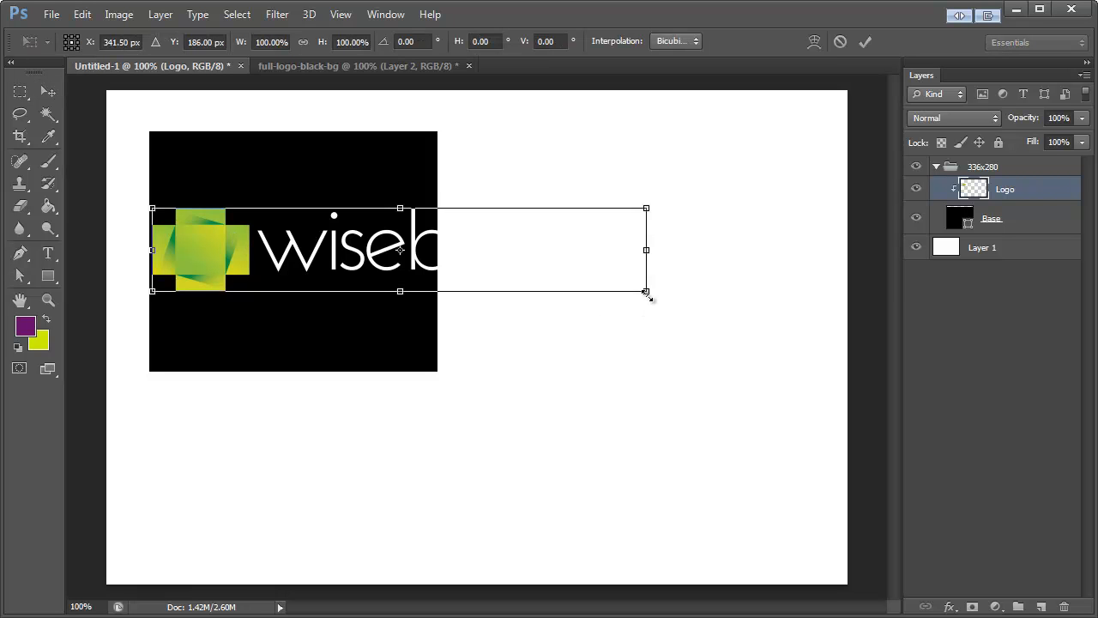
left_click_drag(647, 294, 315, 262)
left_click_drag(164, 224, 215, 336)
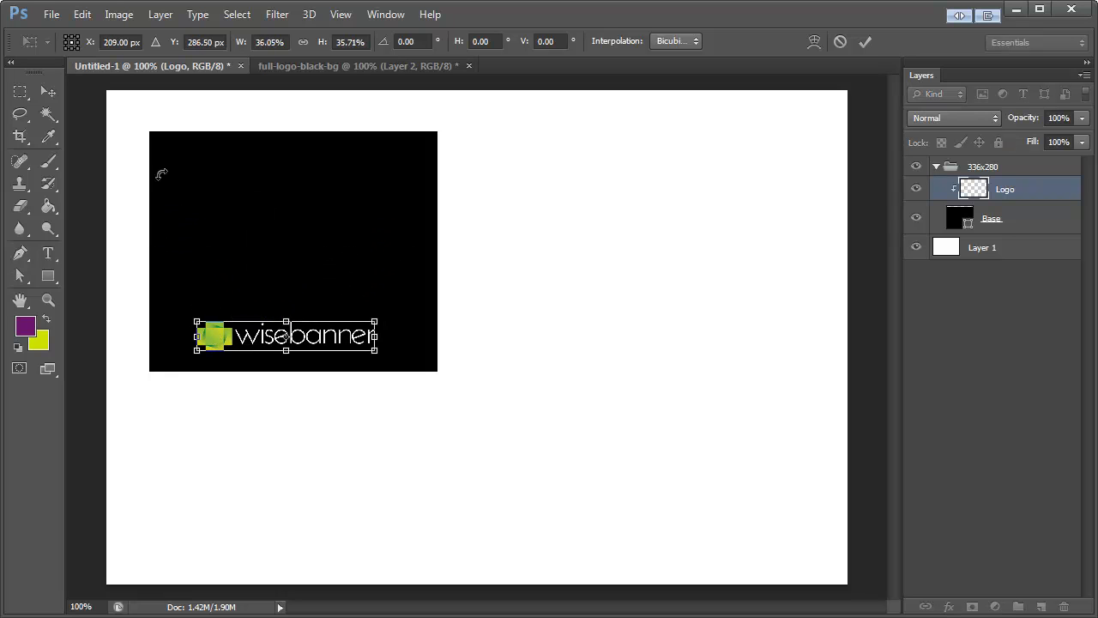
left_click(59, 99)
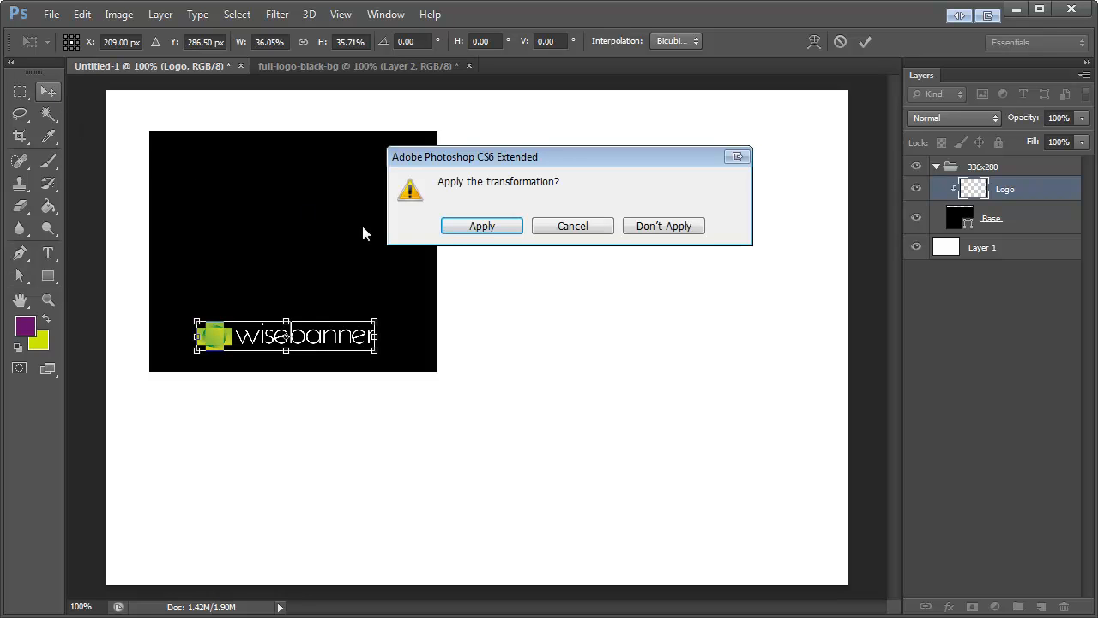
left_click(470, 227)
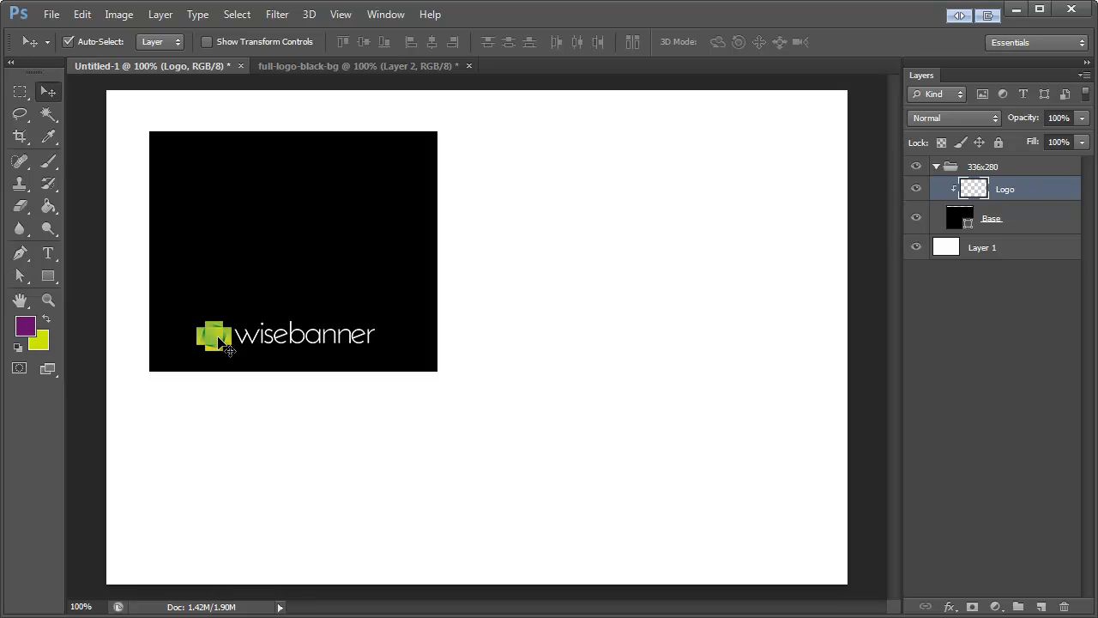
left_click_drag(217, 340, 222, 346)
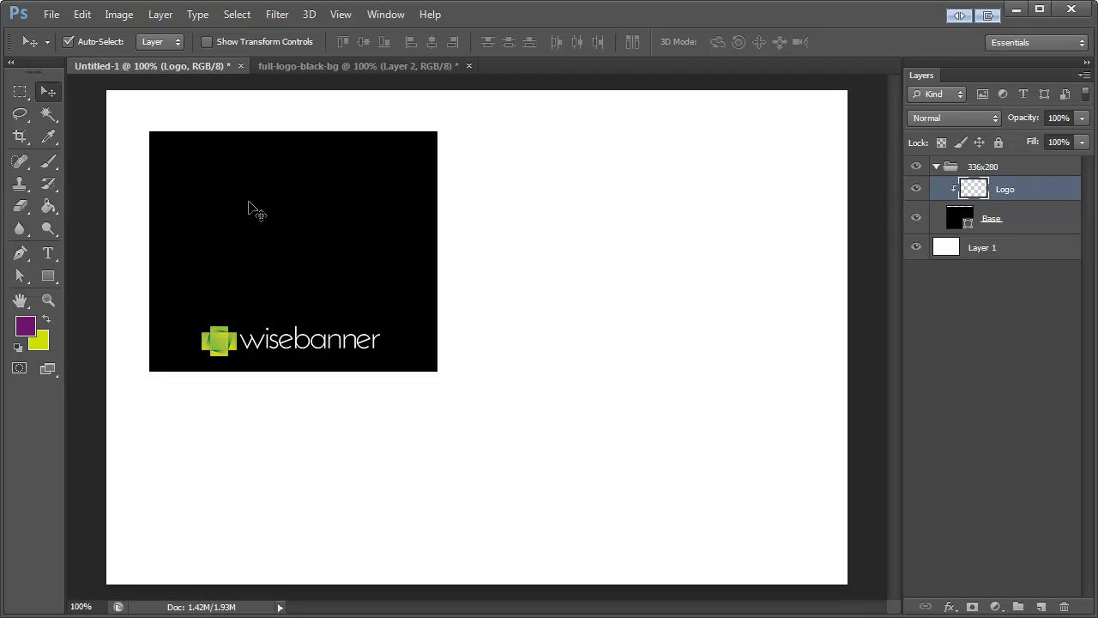
Step: Add the text "Rapidly Produce" near the upper-left corner of the black rectangle
left_click(51, 256)
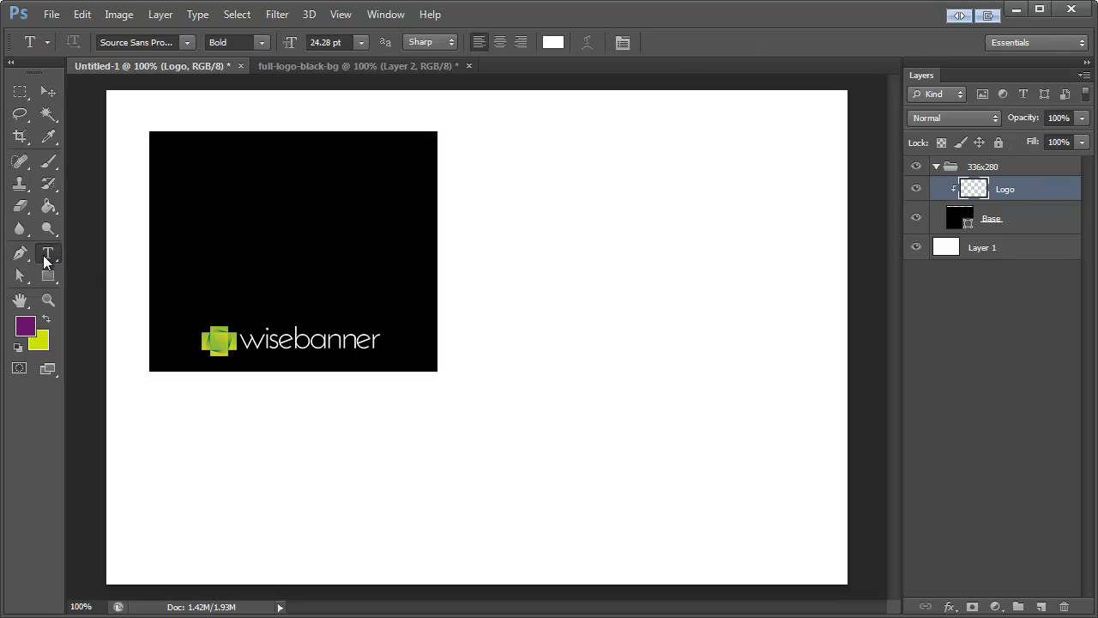
left_click(47, 258)
left_click(52, 258)
left_click(176, 175)
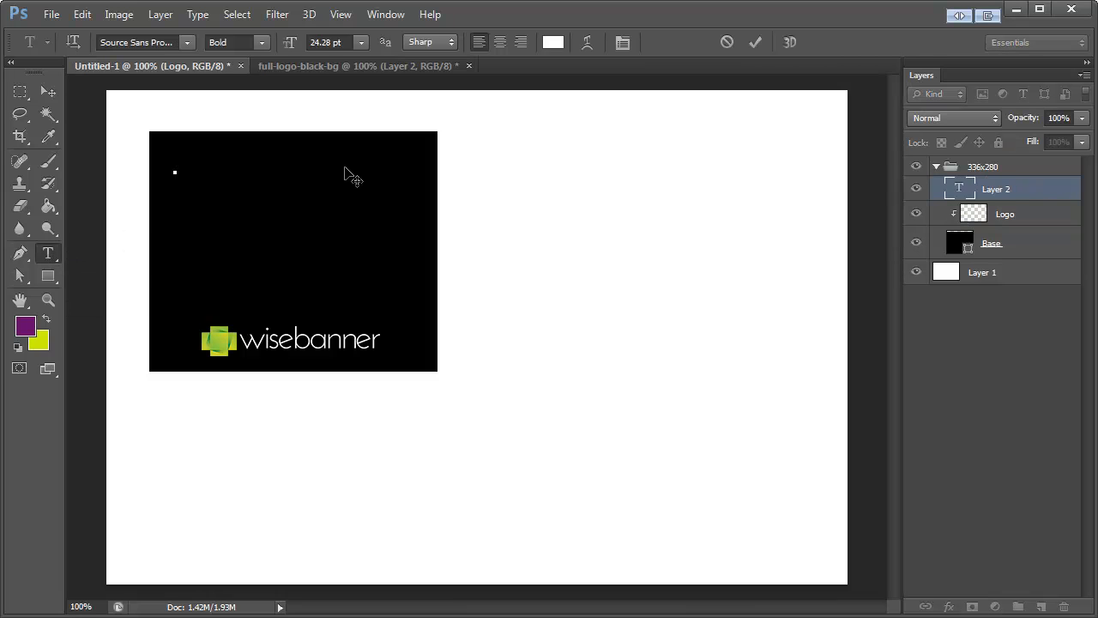
type("Rapid")
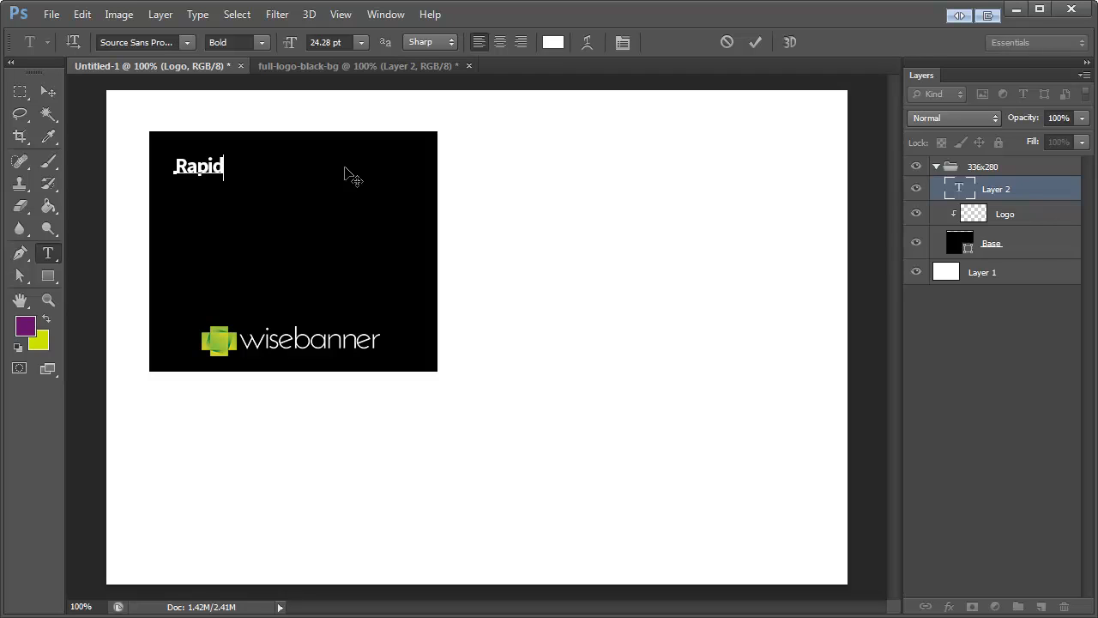
type("ly Prod")
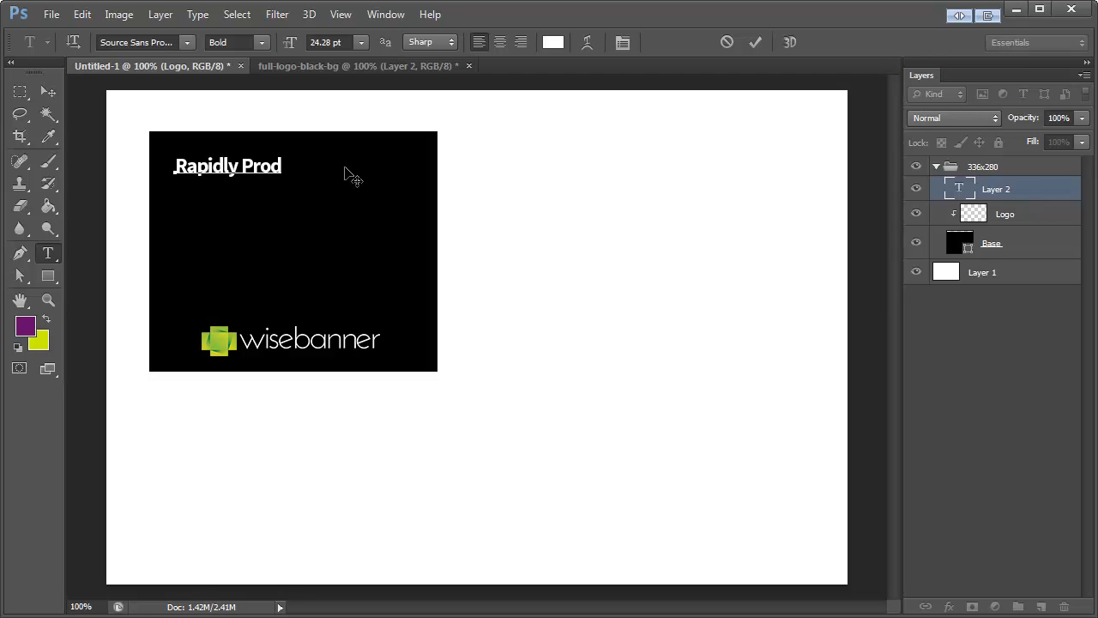
type("uce")
left_click(48, 91)
left_click(47, 253)
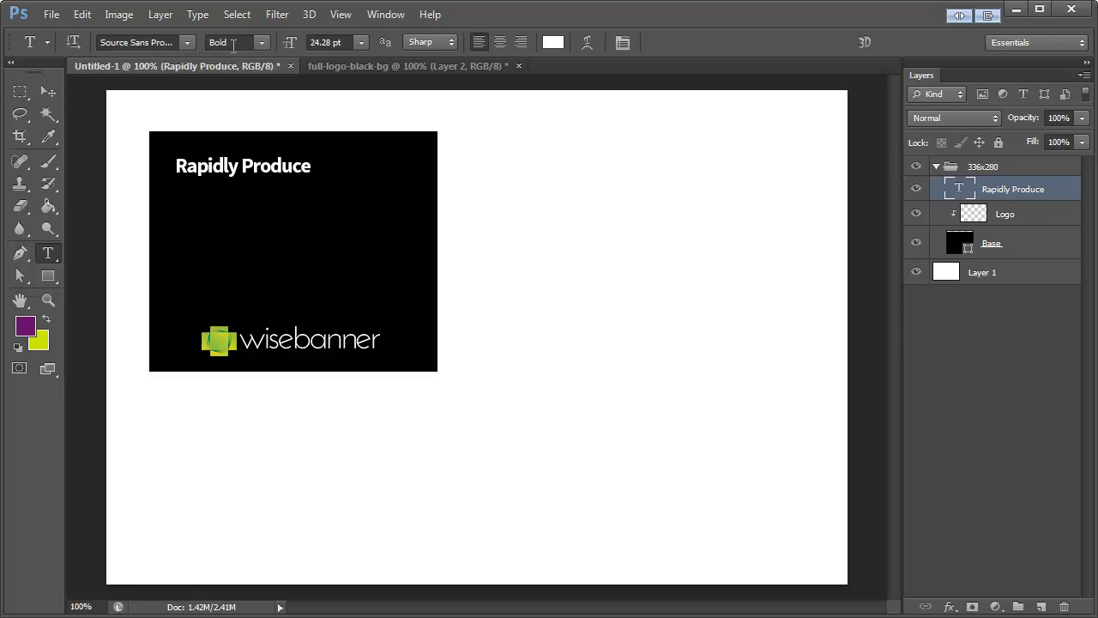
Step: Set the font style of the "Rapidly Produce" text to Light
left_click(261, 45)
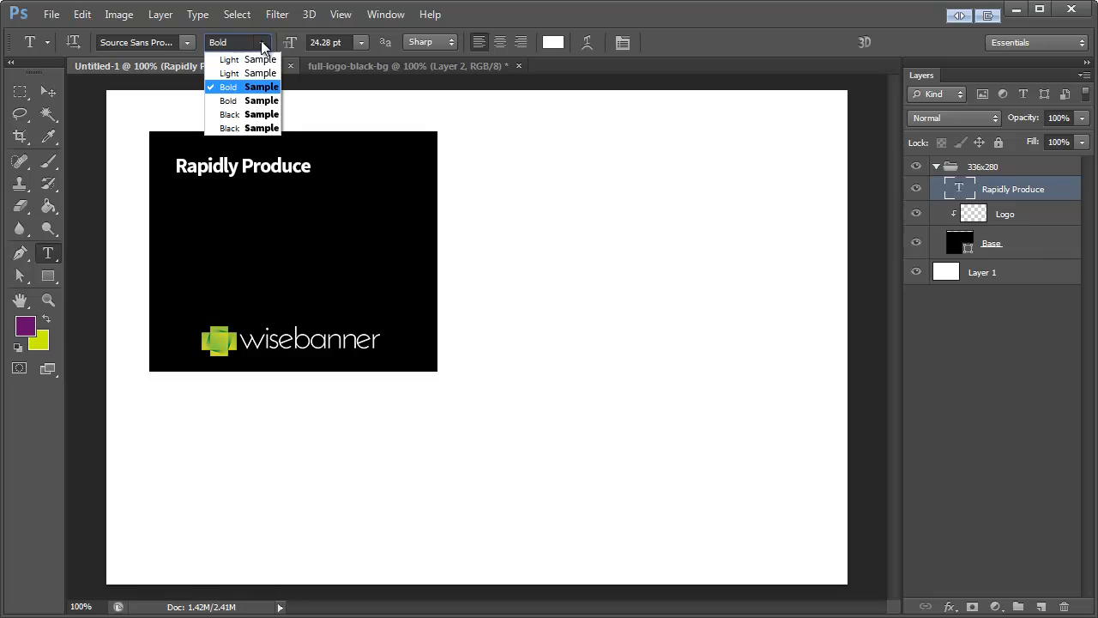
left_click(232, 87)
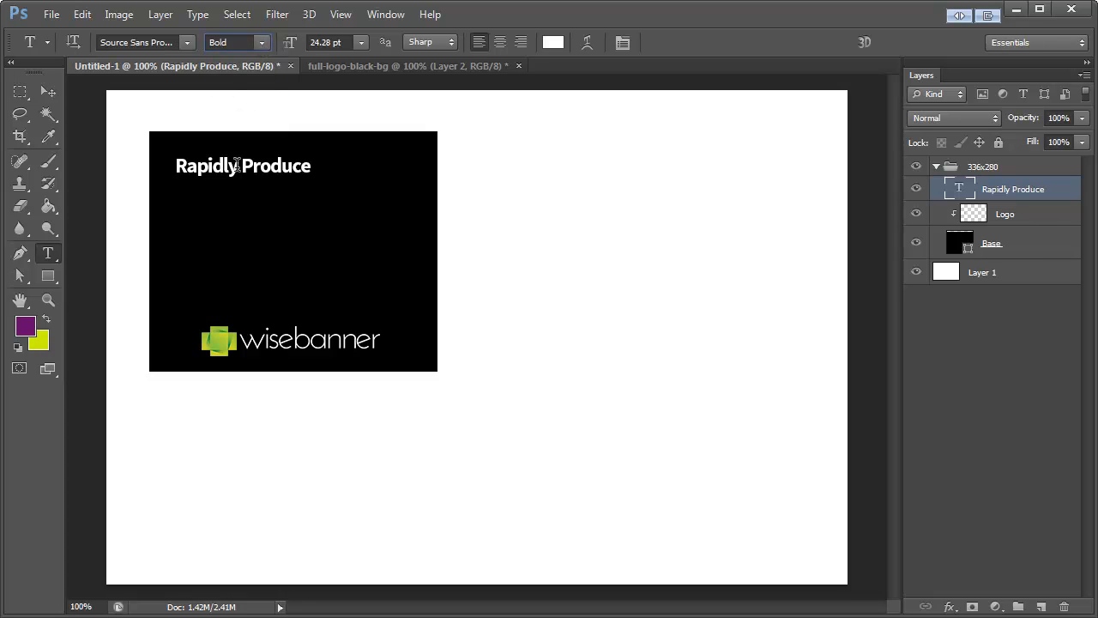
left_click(262, 45)
left_click(249, 60)
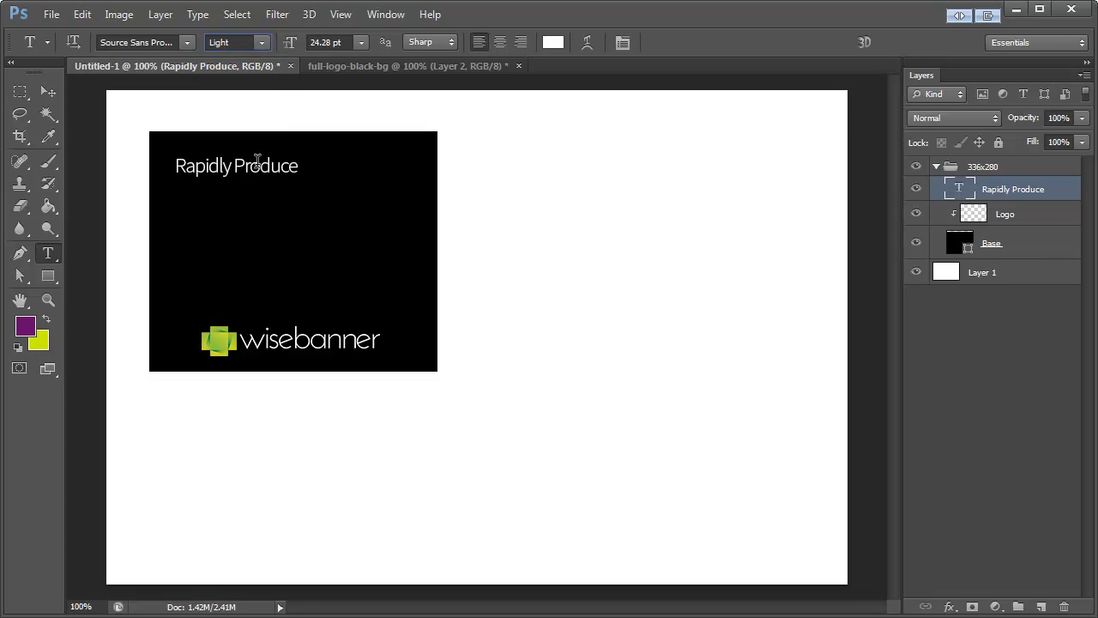
left_click(46, 89)
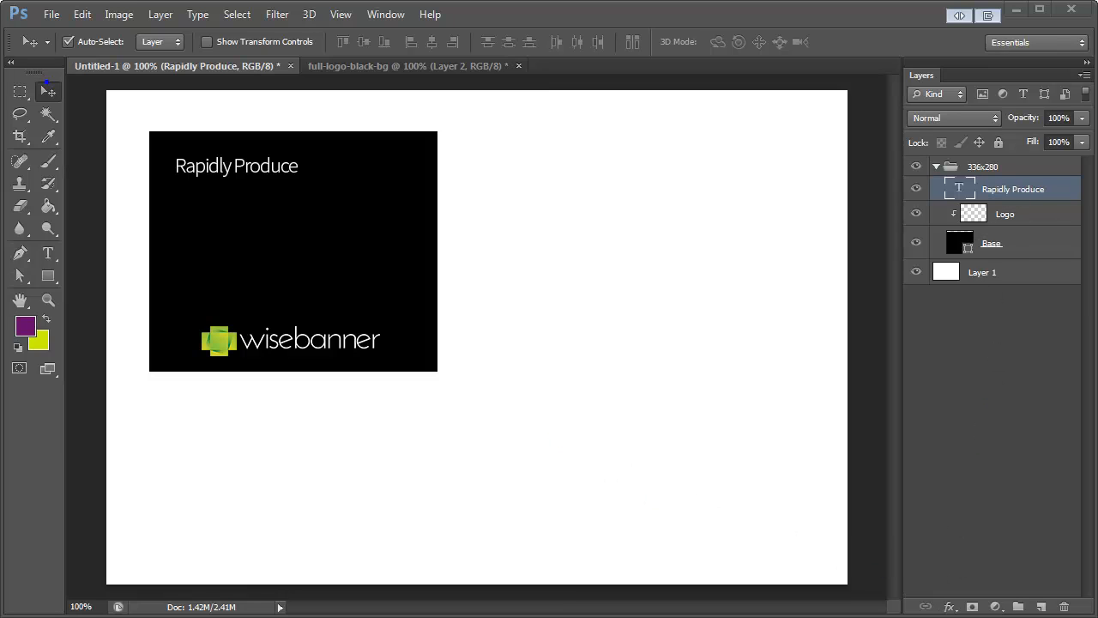
Step: Duplicate the "Rapidly Produce" text layer and place the copy directly below the original line
left_click_drag(963, 184, 975, 202)
right_click(999, 195)
left_click(1034, 203)
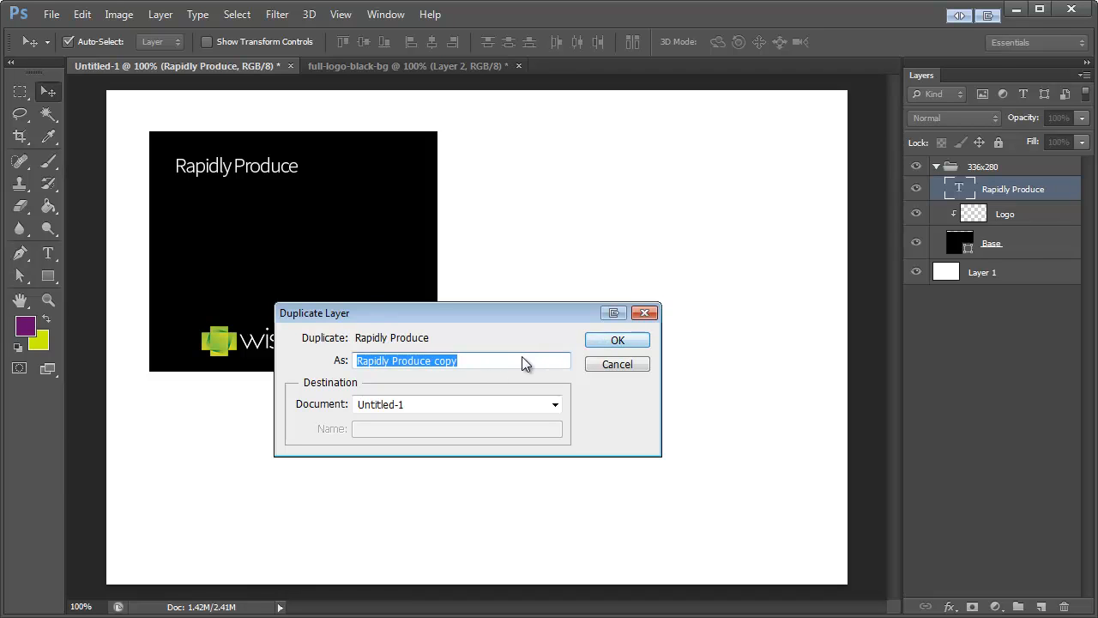
left_click(615, 341)
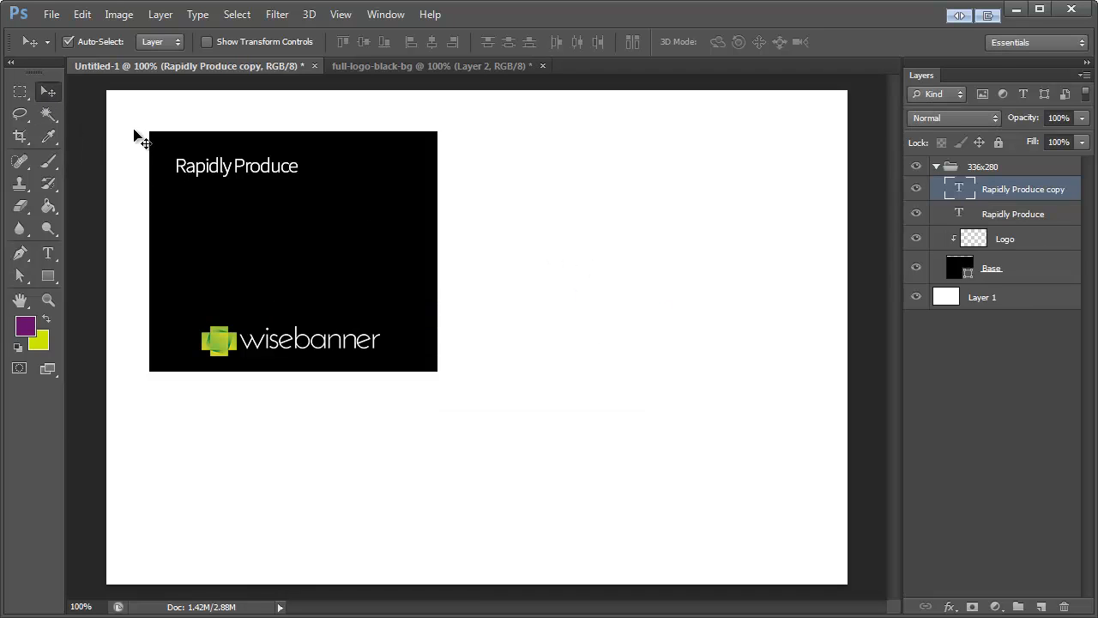
left_click_drag(219, 165, 219, 193)
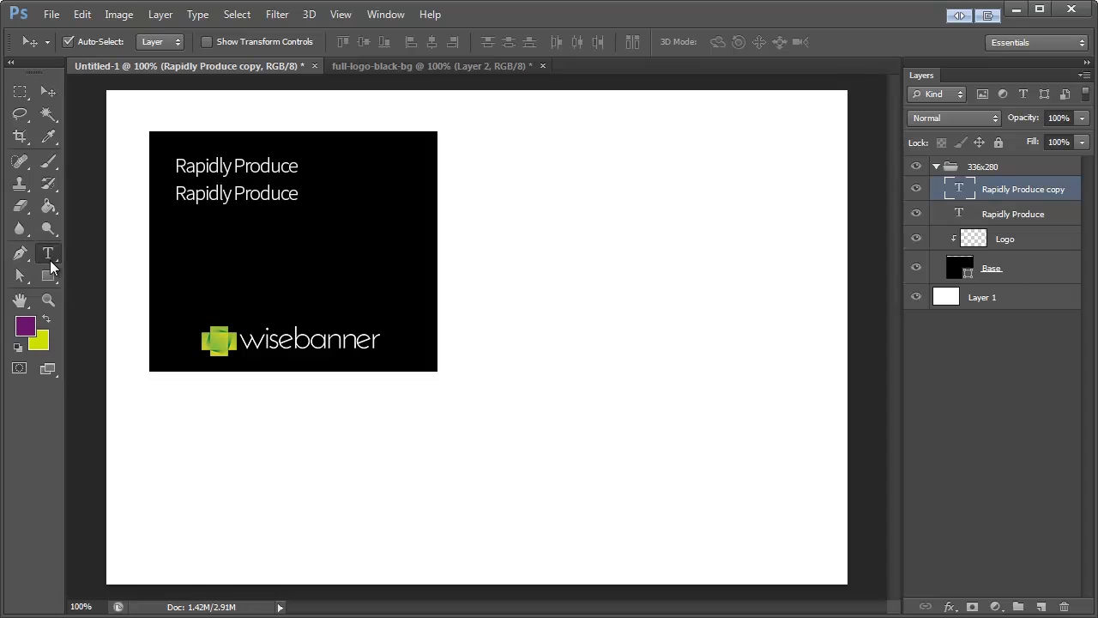
Step: Replace the duplicated line's text with "Beautiful Banner Sets"
left_click(50, 261)
triple_click(235, 193)
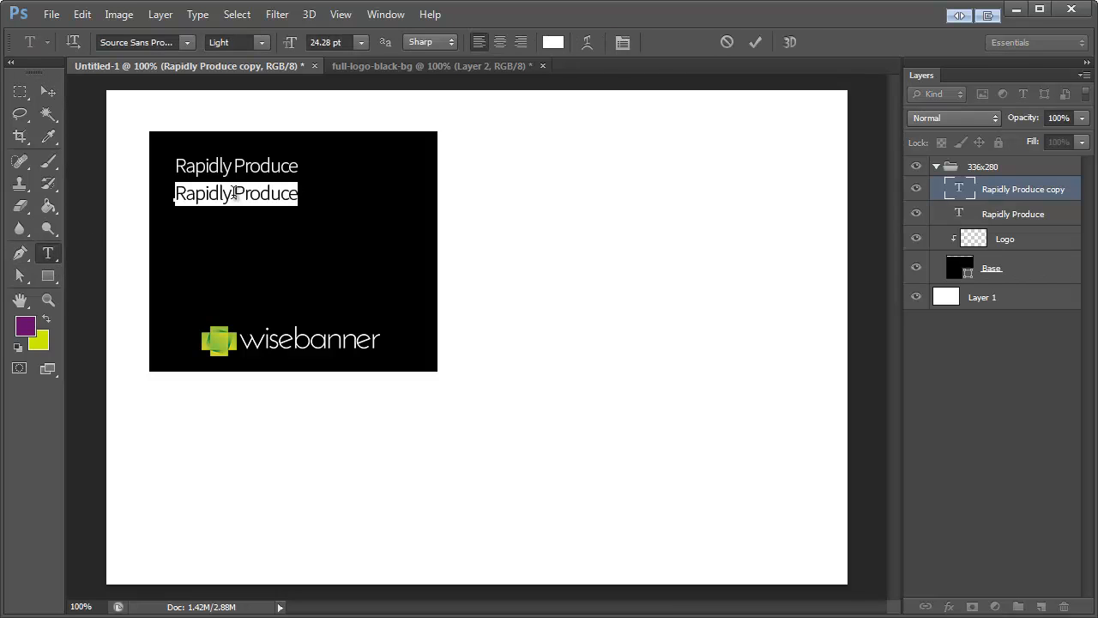
type("Beautiful Banner")
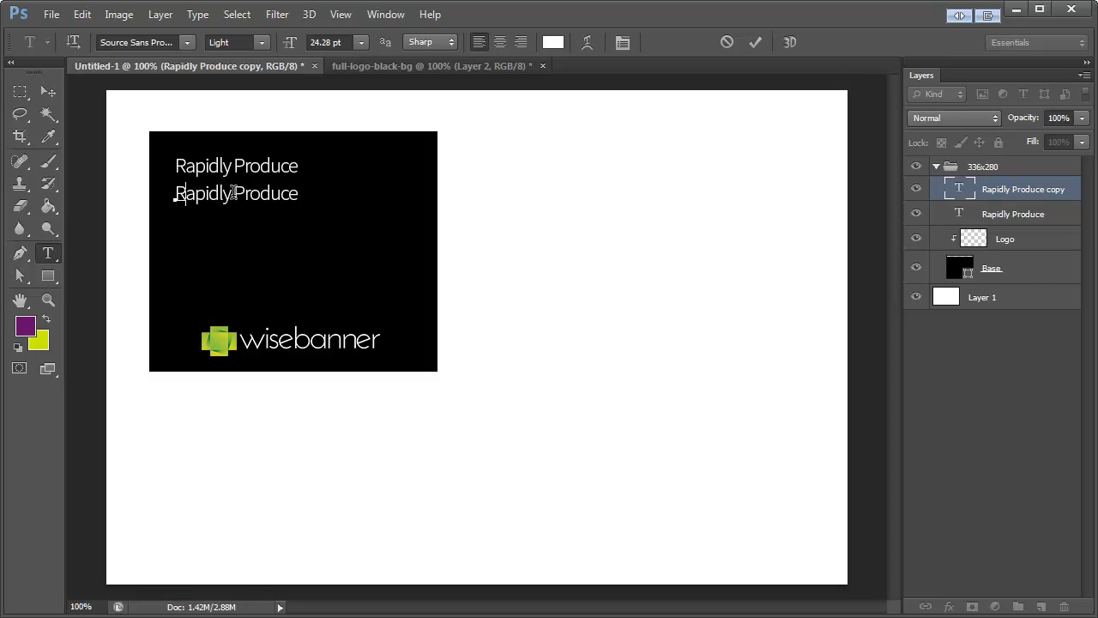
type(" SEt")
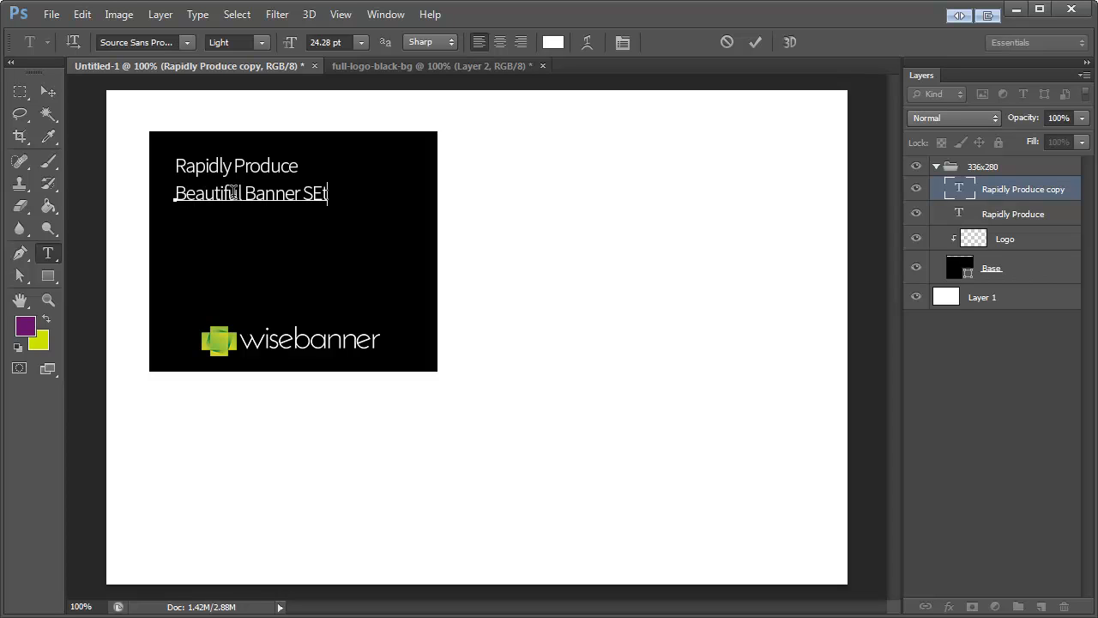
key("BackSpace")
key("BackSpace")
type("ets")
left_click(47, 92)
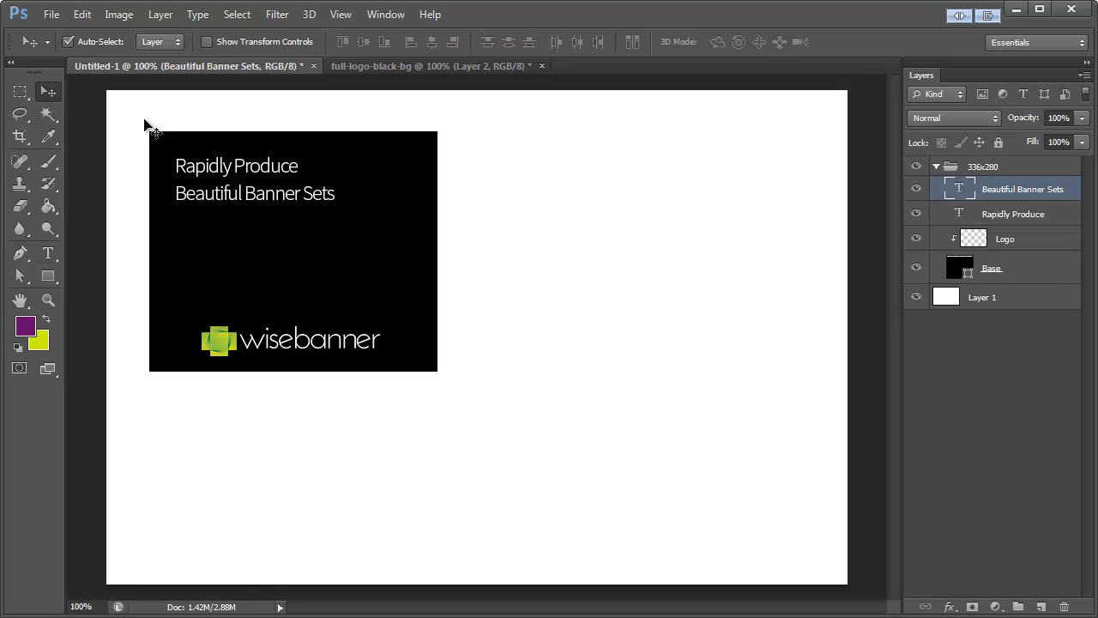
Step: Scale the "Beautiful Banner Sets" text proportionally to about 147%
key("ctrl+t")
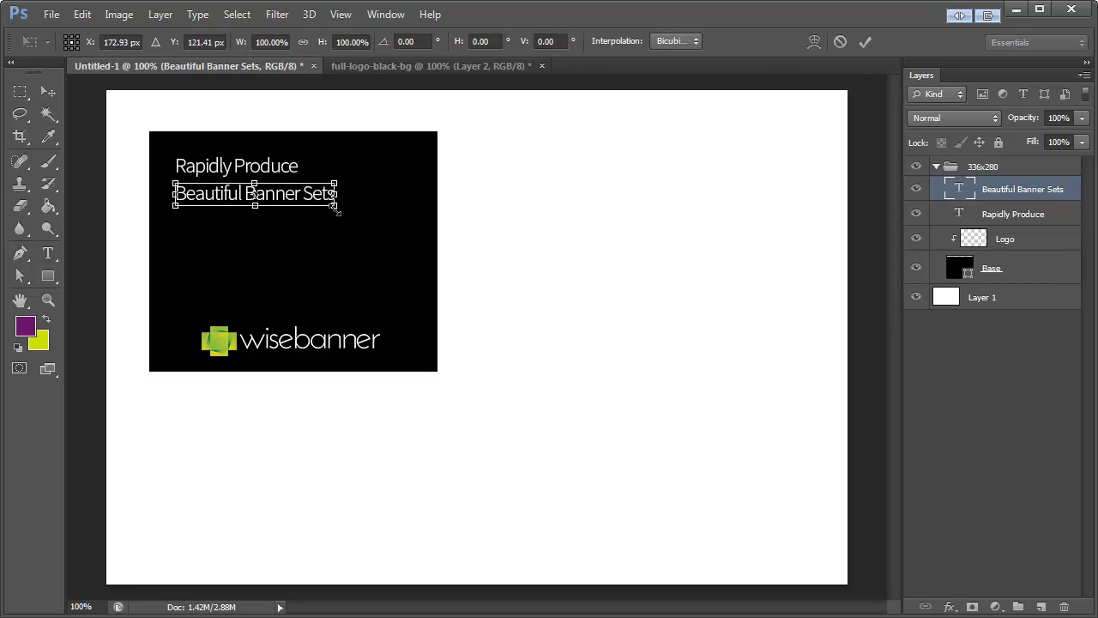
left_click_drag(336, 208, 410, 217)
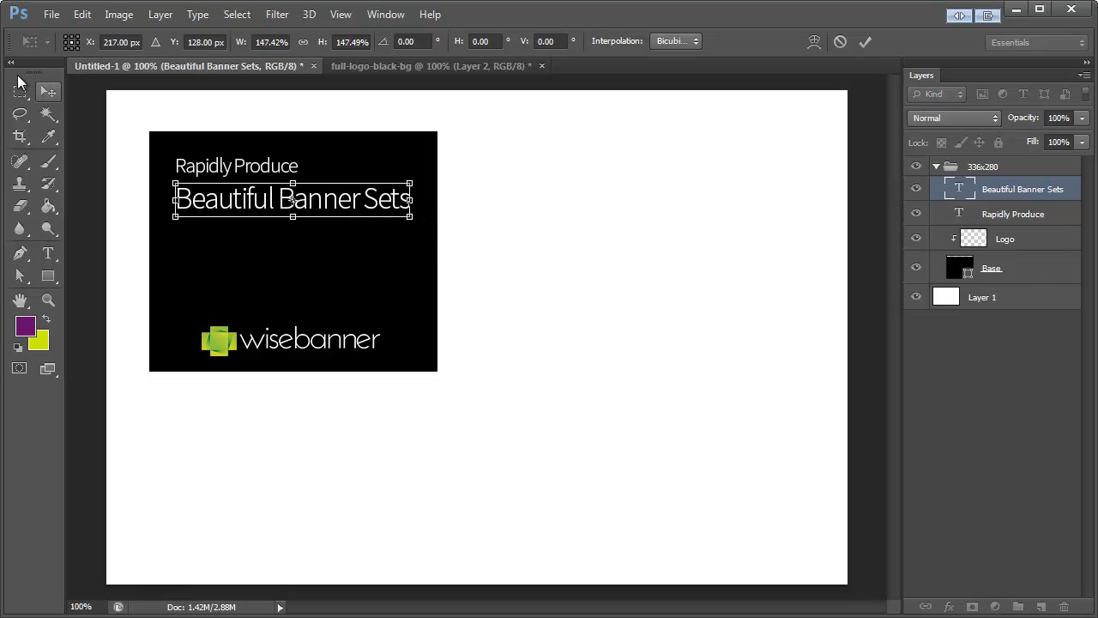
left_click(55, 91)
key("Return")
Step: Move "Beautiful Banner Sets" up close beneath "Rapidly Produce", left-aligned with it
left_click_drag(279, 206, 269, 192)
key("Left")
key("Left")
key("Right")
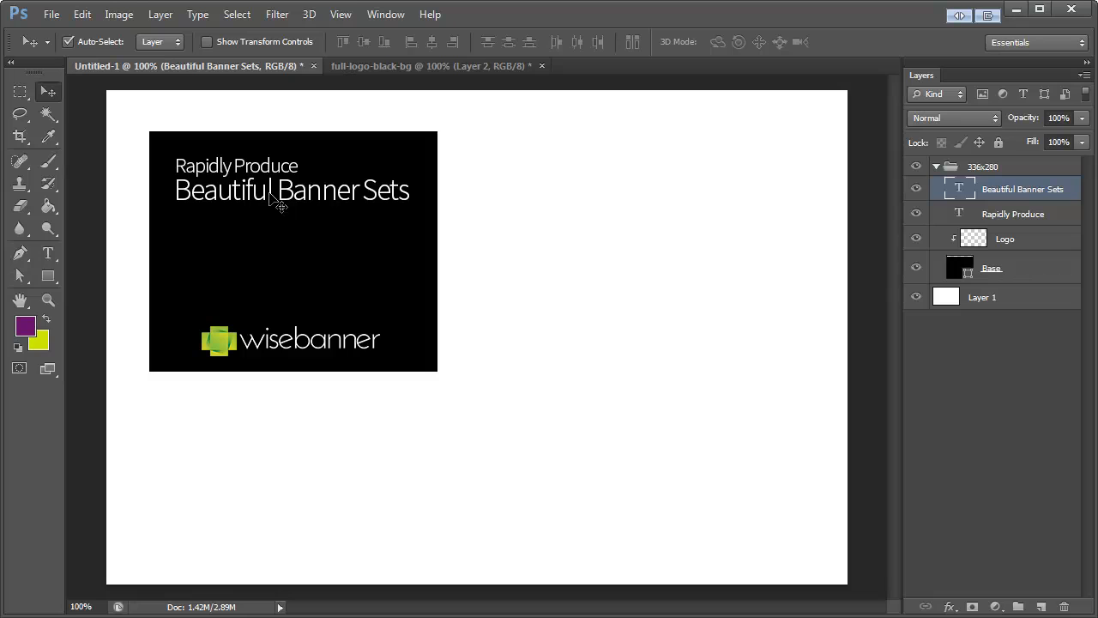
key("Down")
key("Down")
key("Down")
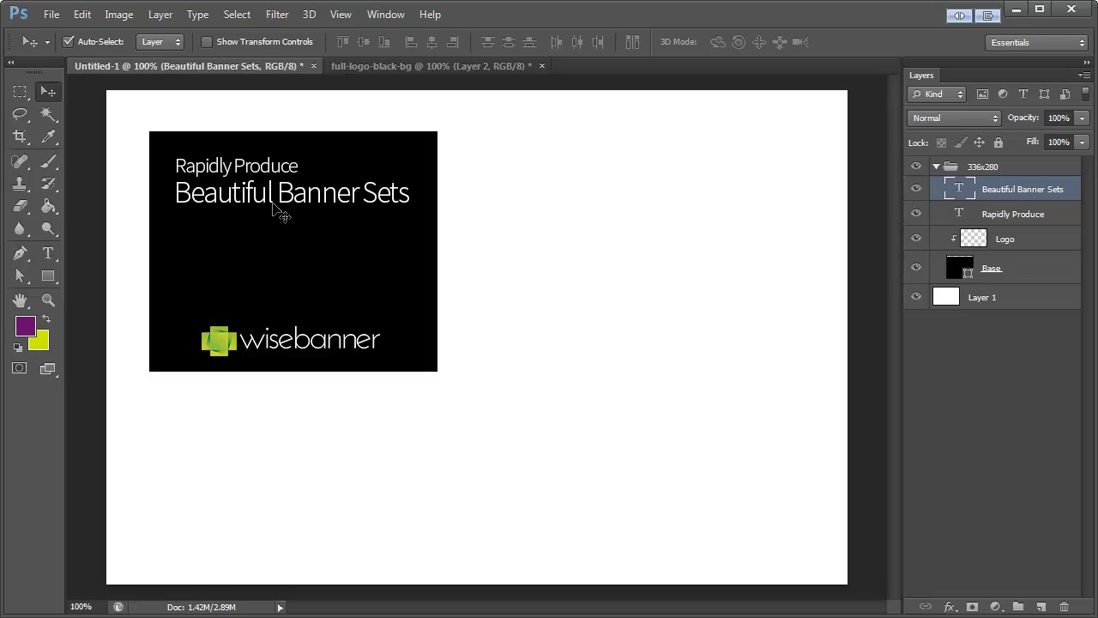
Step: Set "Beautiful Banner Sets" to Bold and scale it down slightly so it fits inside the black rectangle with a margin
left_click(48, 253)
left_click(262, 42)
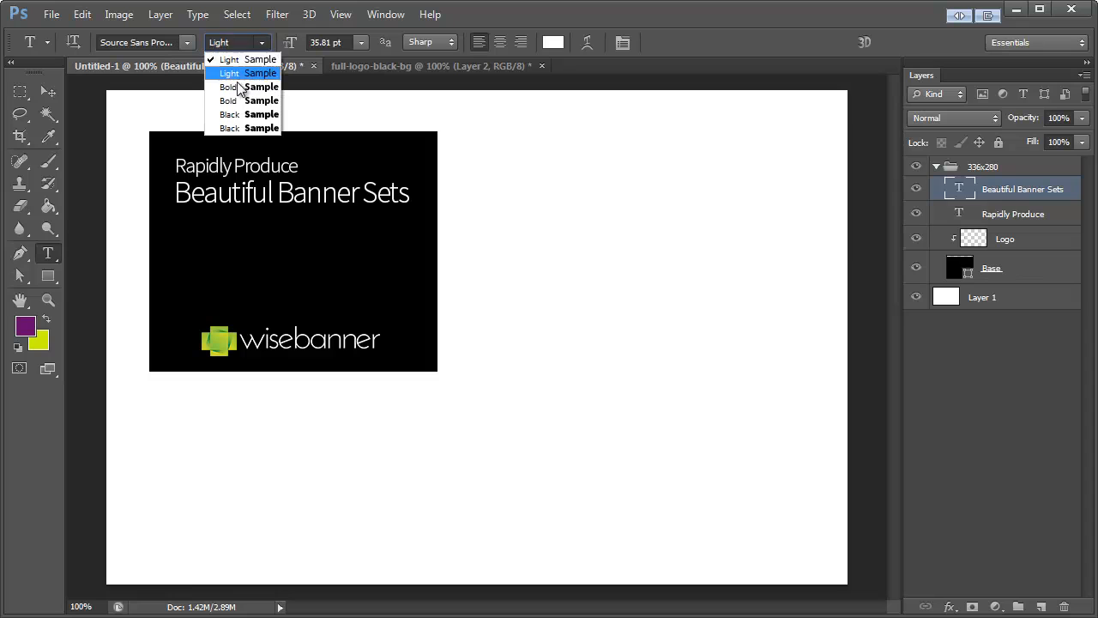
left_click(244, 95)
left_click(48, 91)
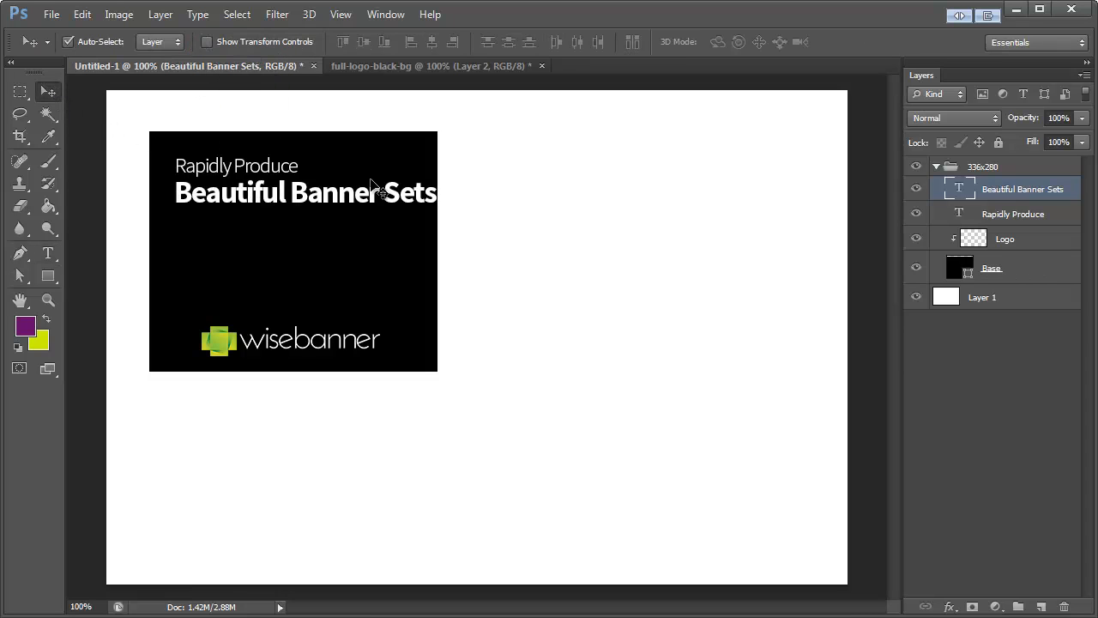
key("ctrl+t")
left_click_drag(439, 221, 421, 216)
left_click(52, 97)
key("Return")
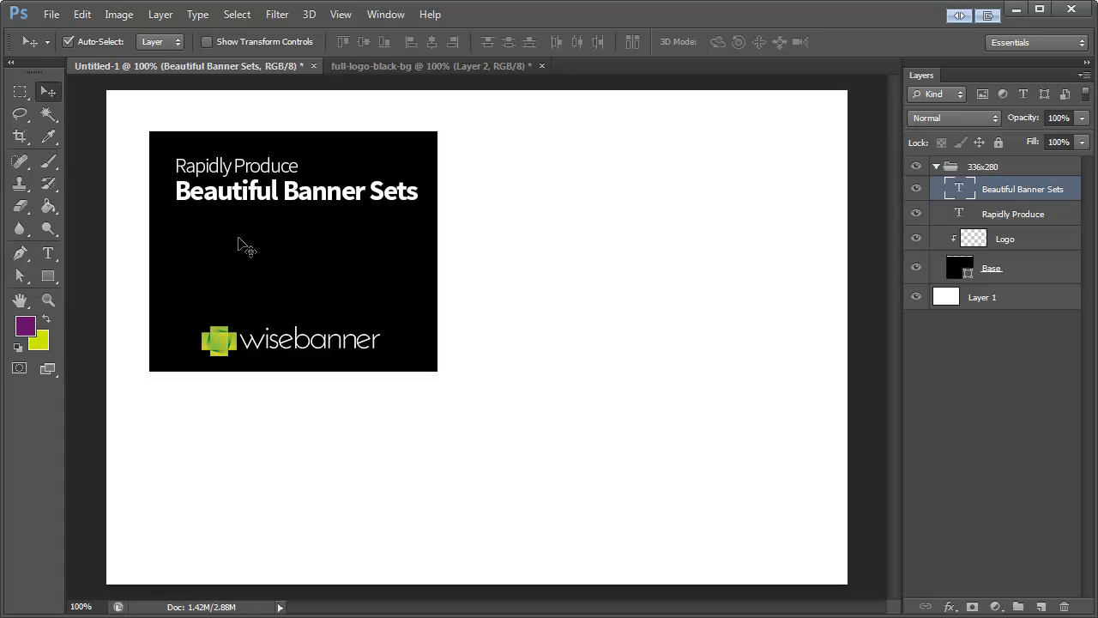
Step: Draw a yellow-green rounded rectangle, about 225 x 41 px with a 20 px corner radius, below the headline
left_click(52, 276)
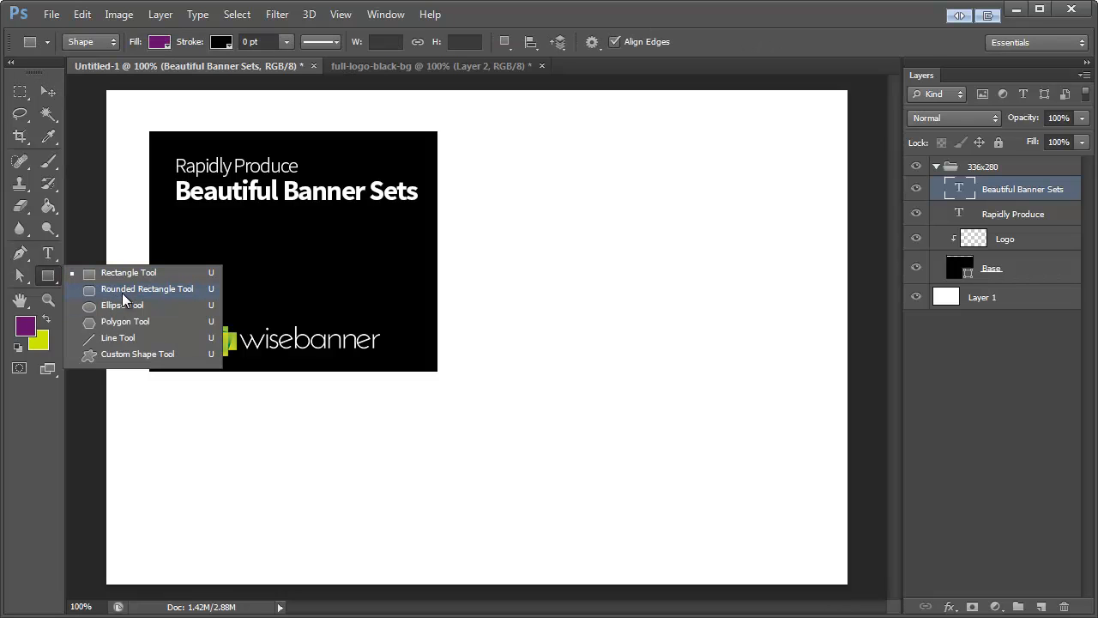
left_click(160, 292)
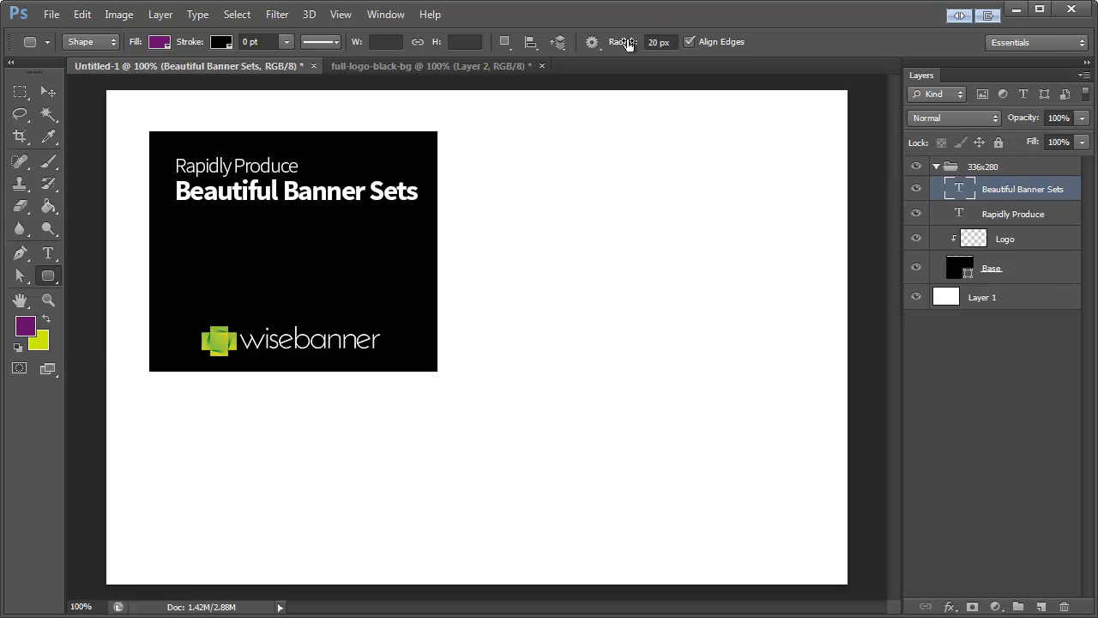
left_click(660, 42)
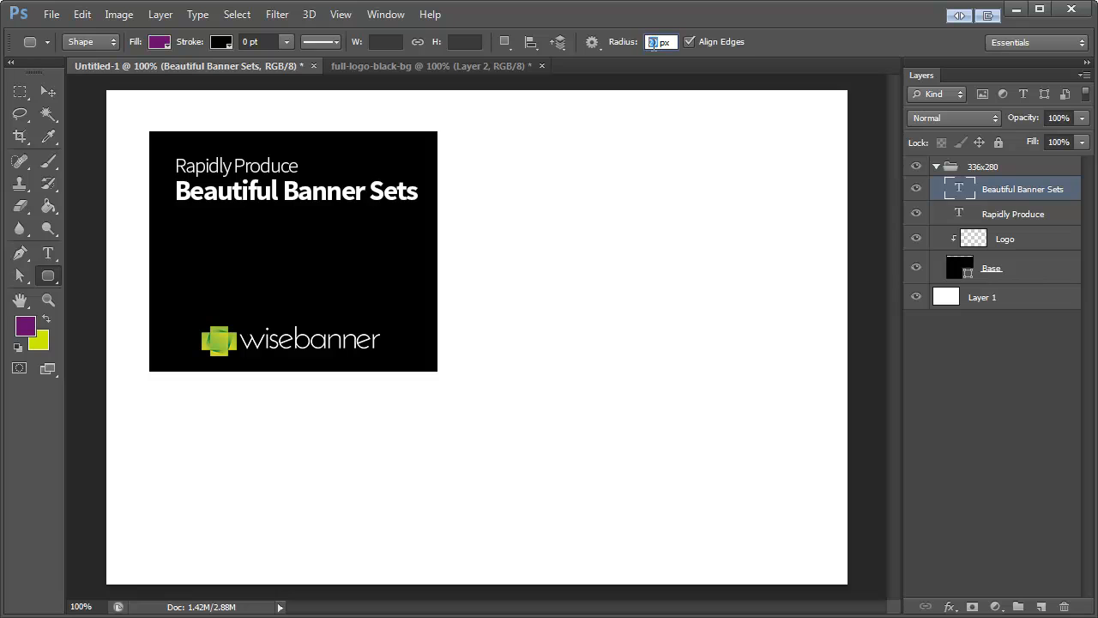
left_click(47, 321)
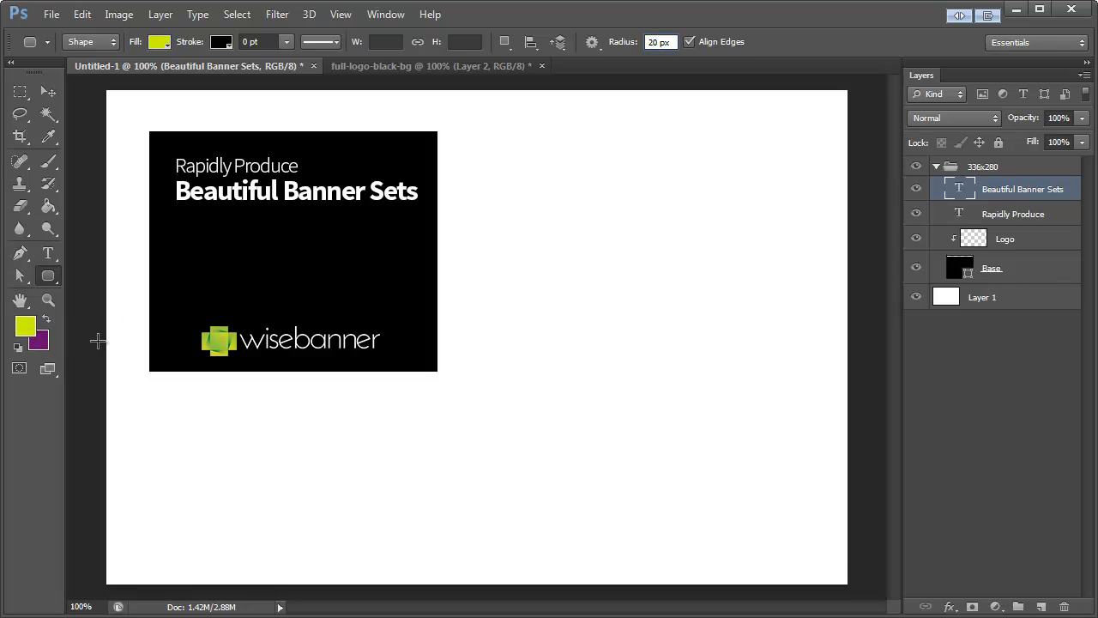
left_click(25, 328)
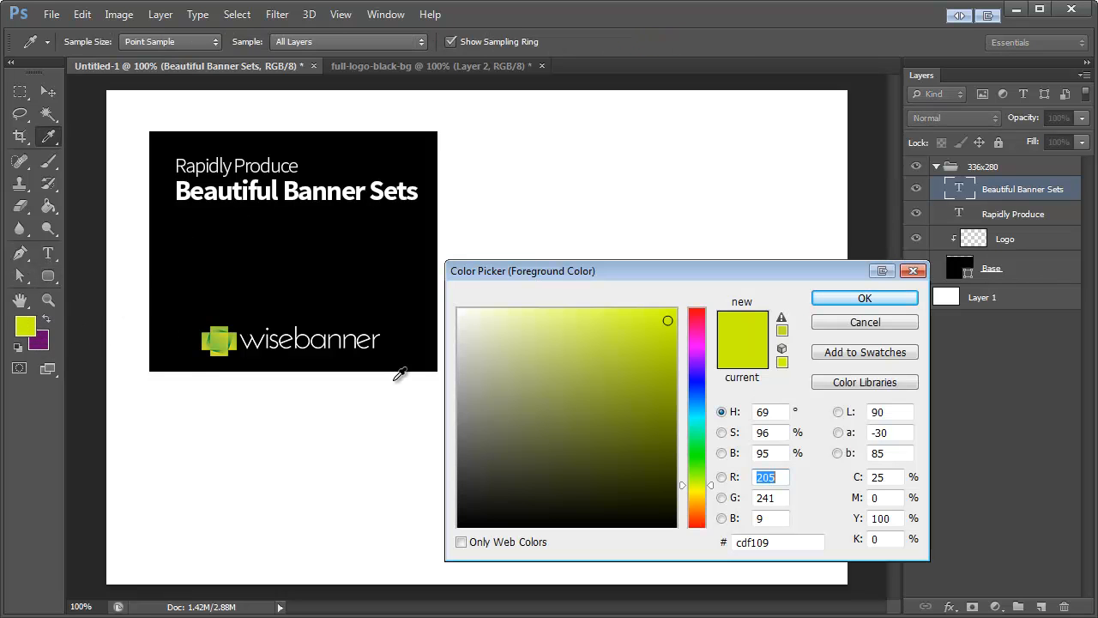
left_click(862, 325)
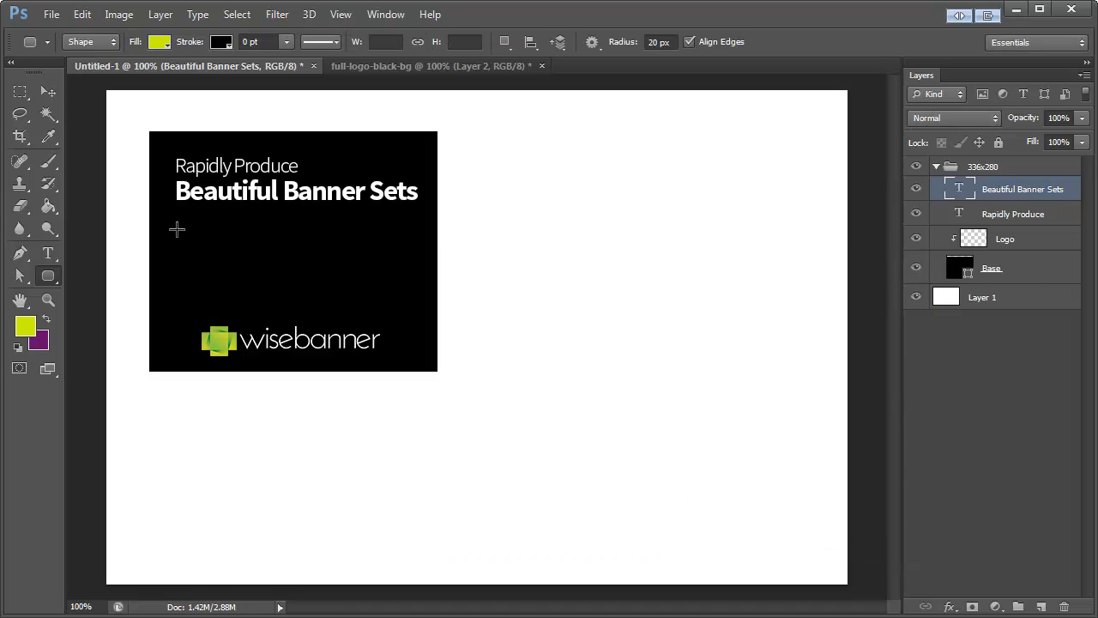
left_click_drag(177, 229, 370, 264)
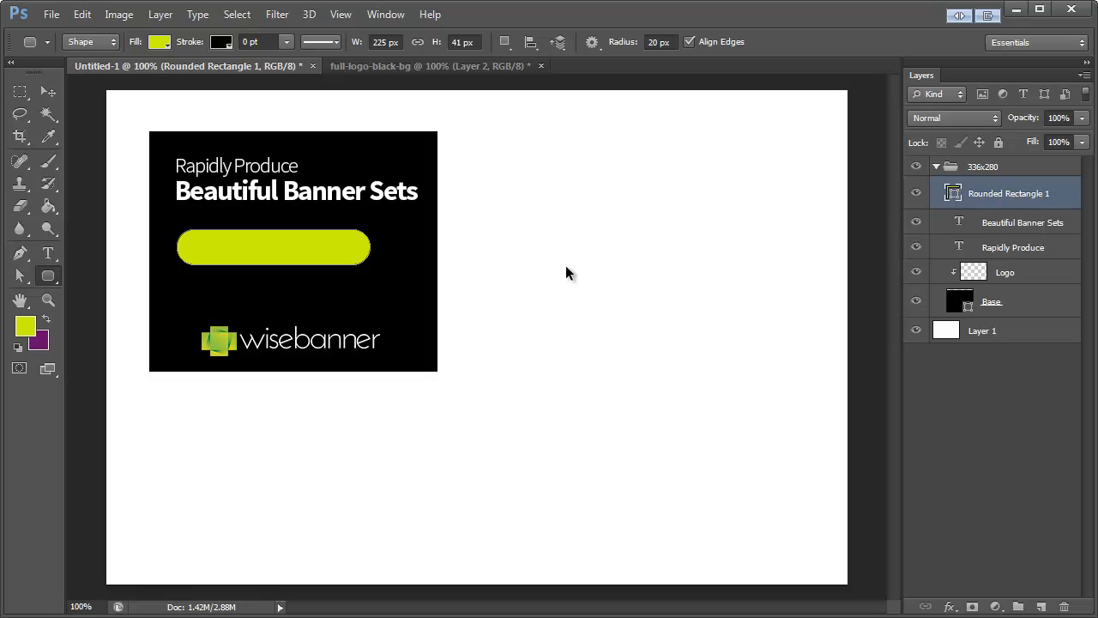
Step: Add the bold text "..in minutes" in black (#000000) on the yellow-green rounded rectangle
left_click(48, 253)
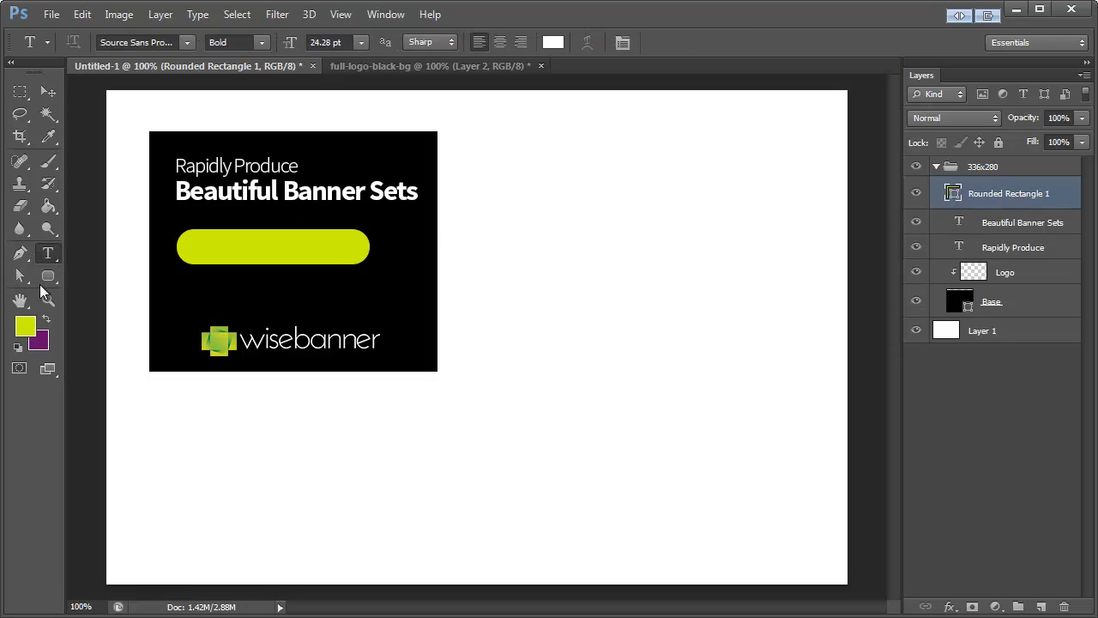
left_click(25, 326)
left_click_drag(527, 400, 441, 544)
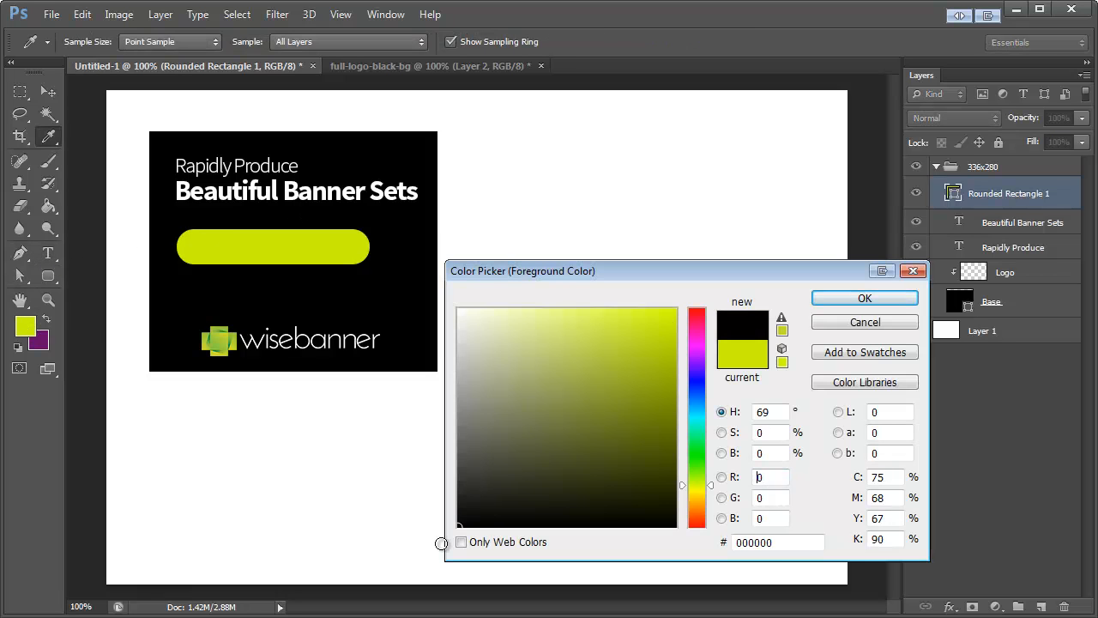
left_click(863, 298)
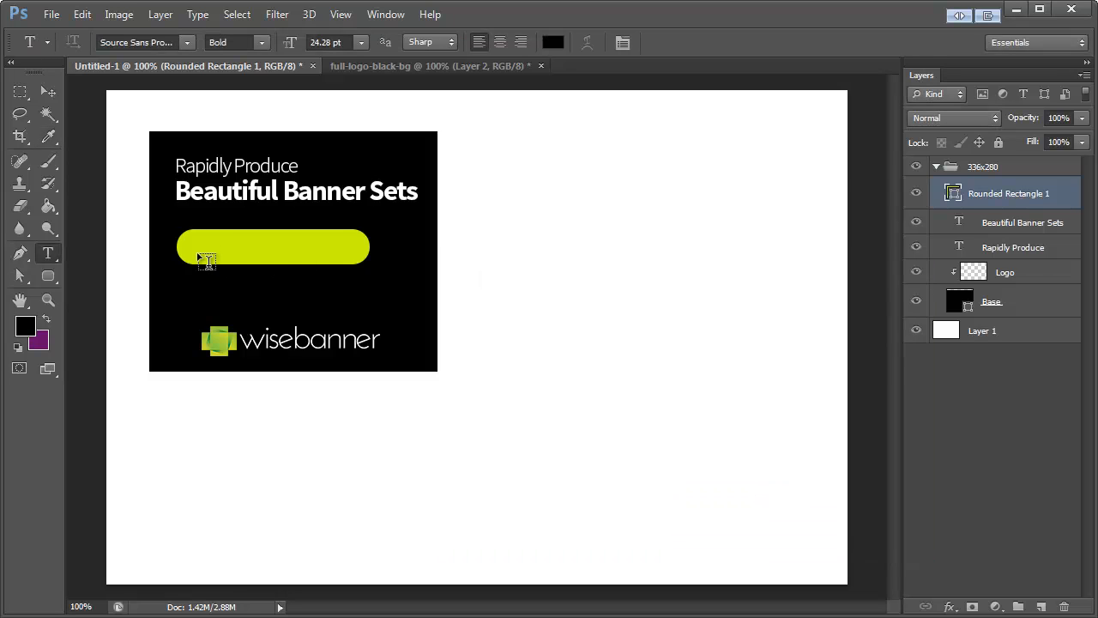
left_click(206, 259)
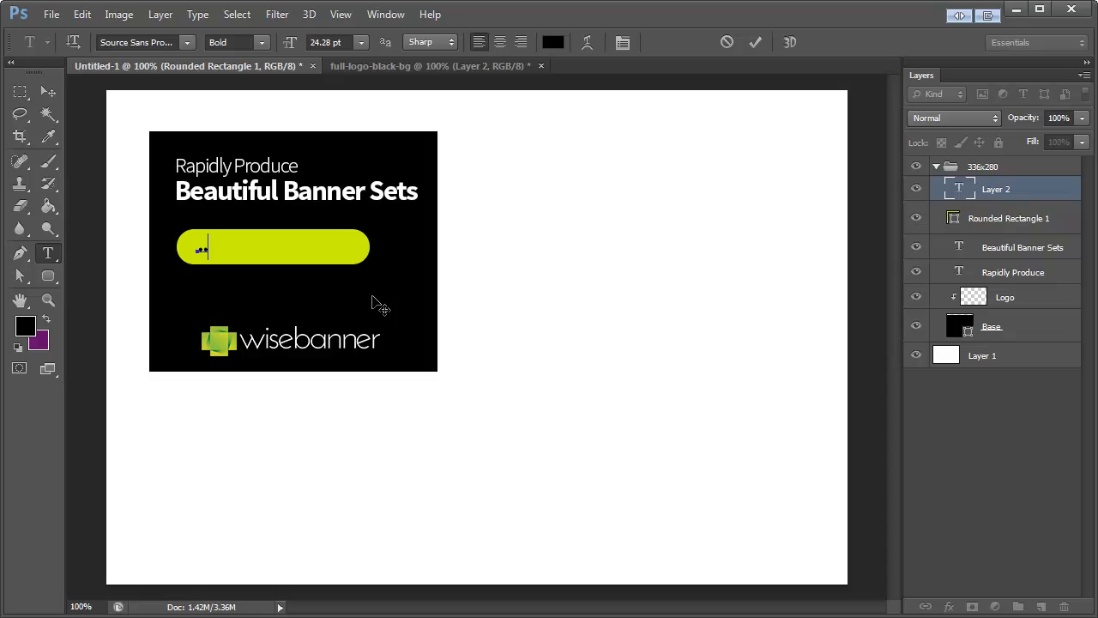
type("...in minutes")
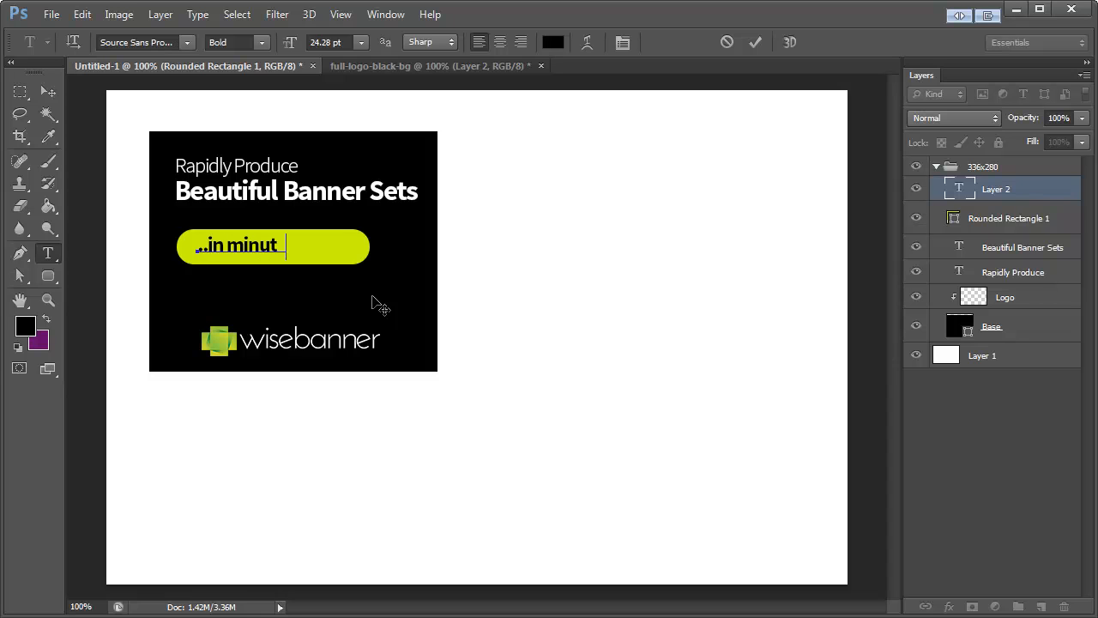
left_click(48, 91)
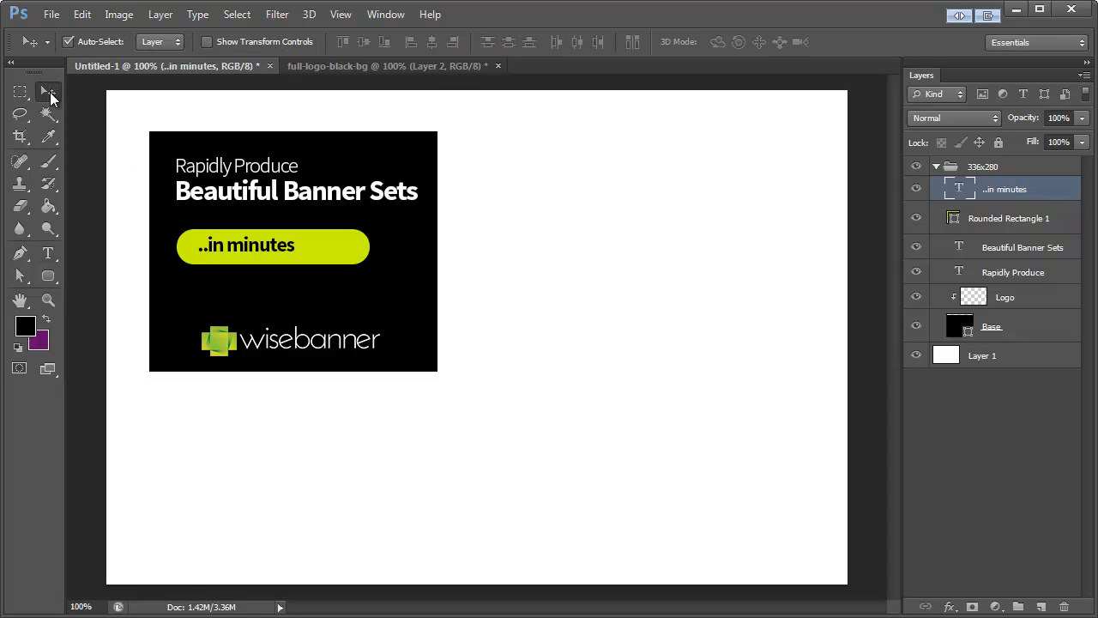
Step: Change the anti-aliasing of the "..in minutes" text and shift it slightly left and down within the rounded rectangle
left_click(49, 252)
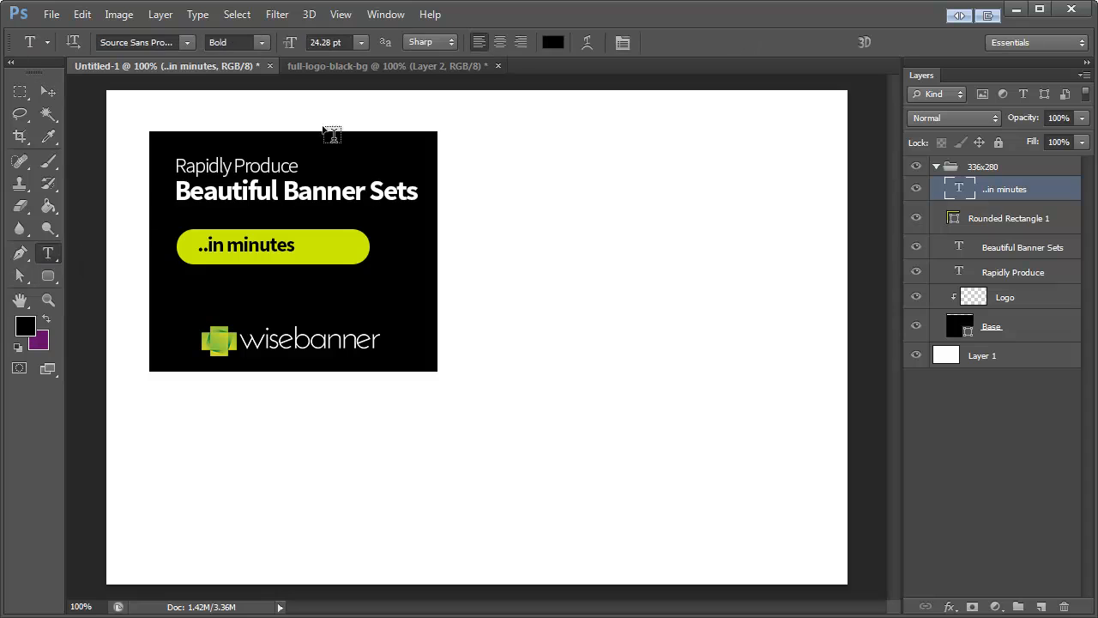
left_click(429, 42)
left_click(419, 114)
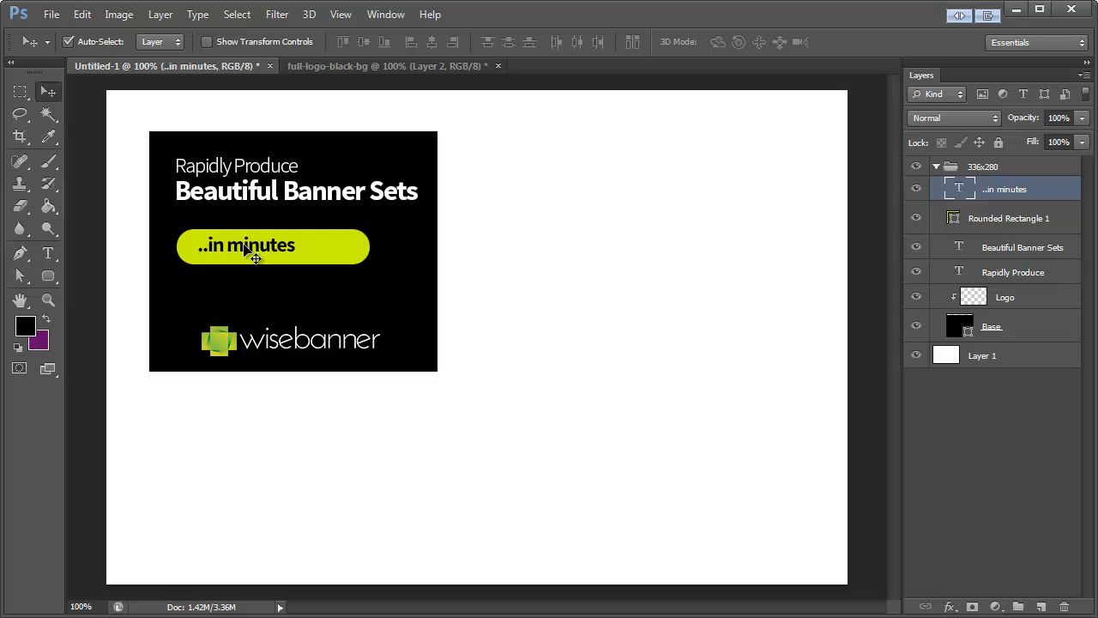
left_click_drag(246, 247, 241, 249)
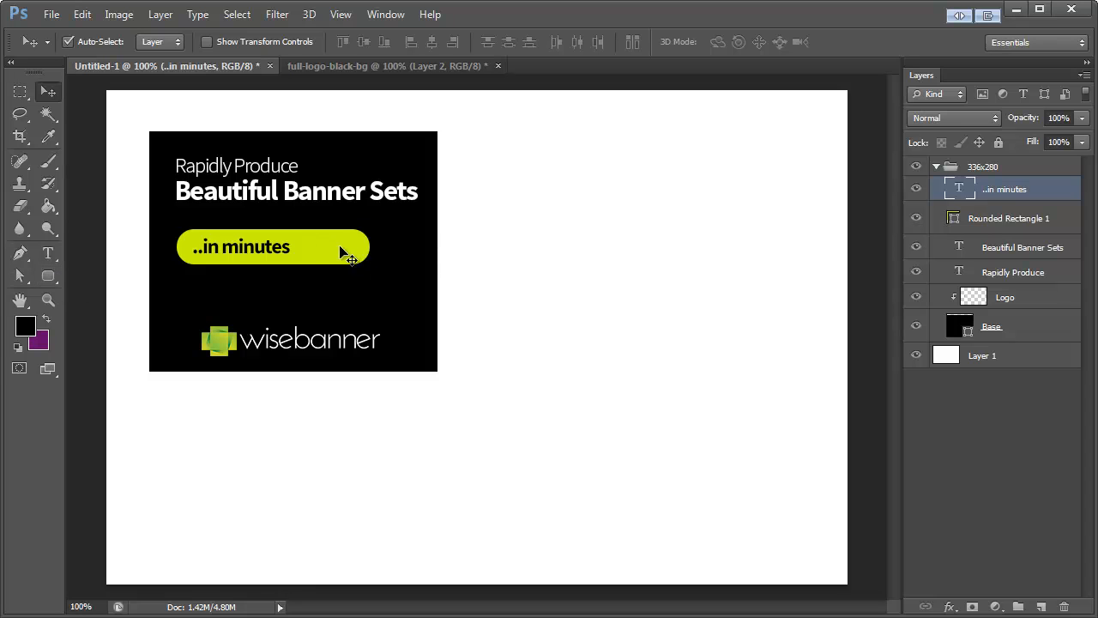
Step: Draw a circle about 29 x 29 px near the right end of the yellow-green button and fill it with black
left_click(48, 276)
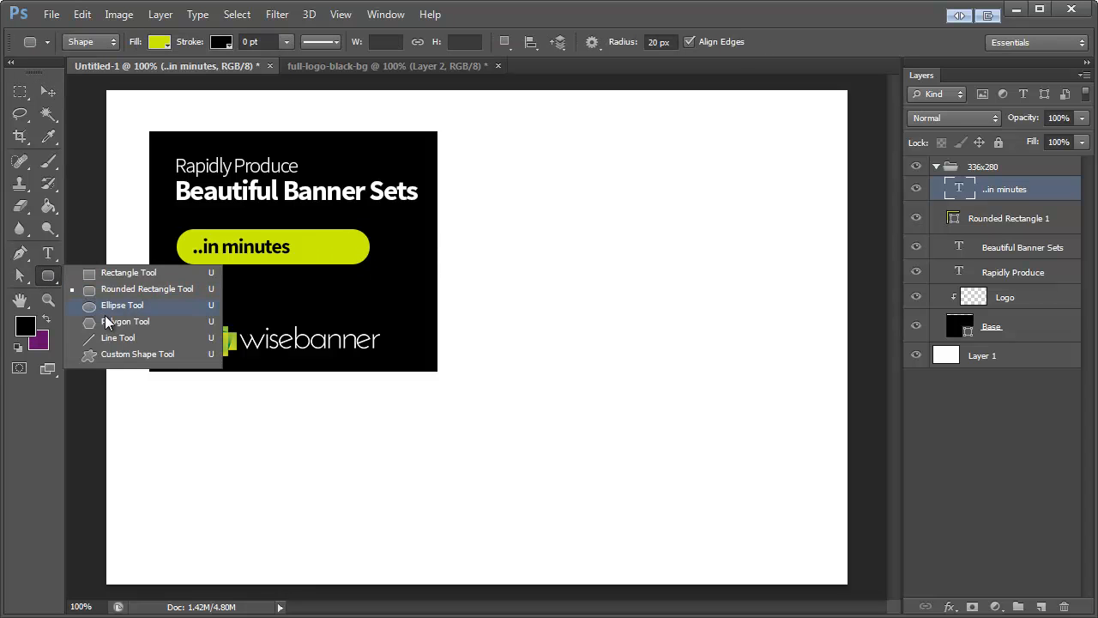
left_click(120, 305)
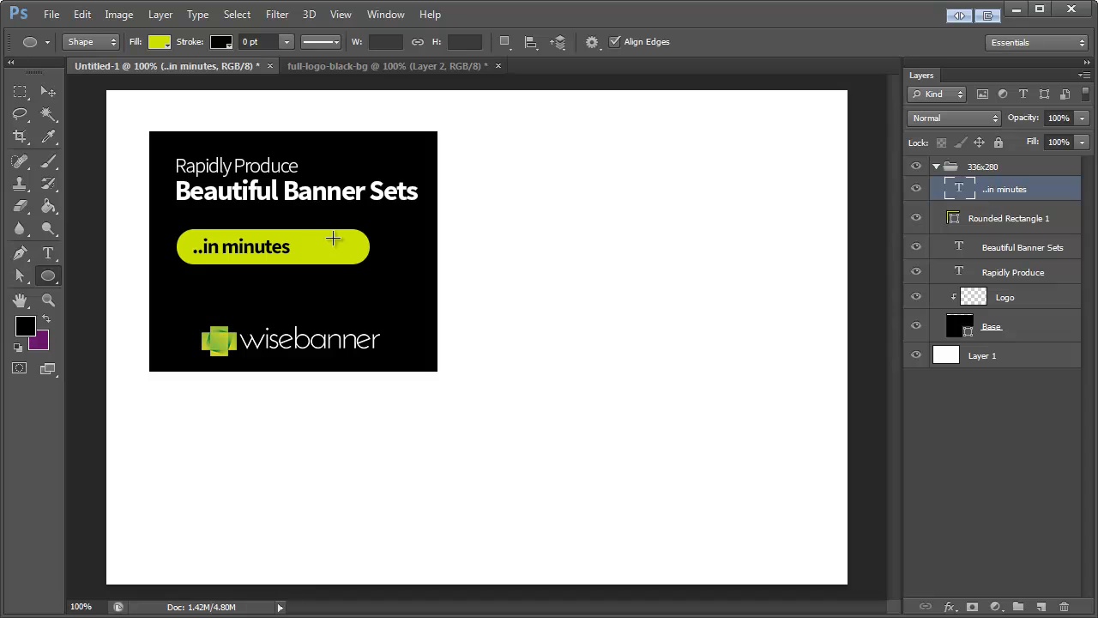
left_click_drag(332, 239, 367, 263)
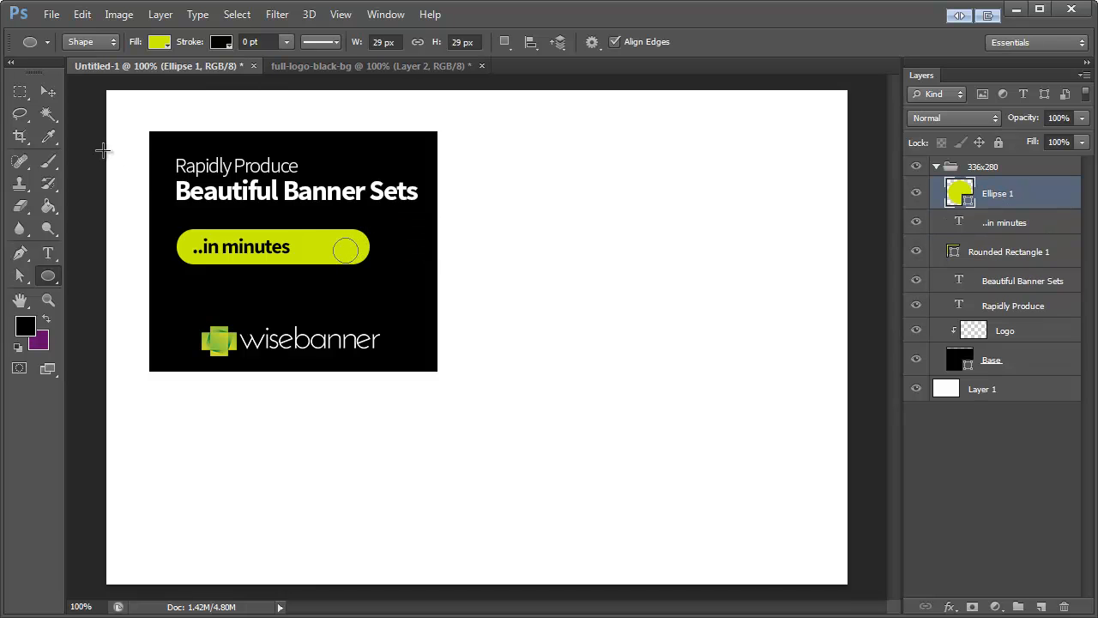
left_click(48, 92)
double_click(960, 192)
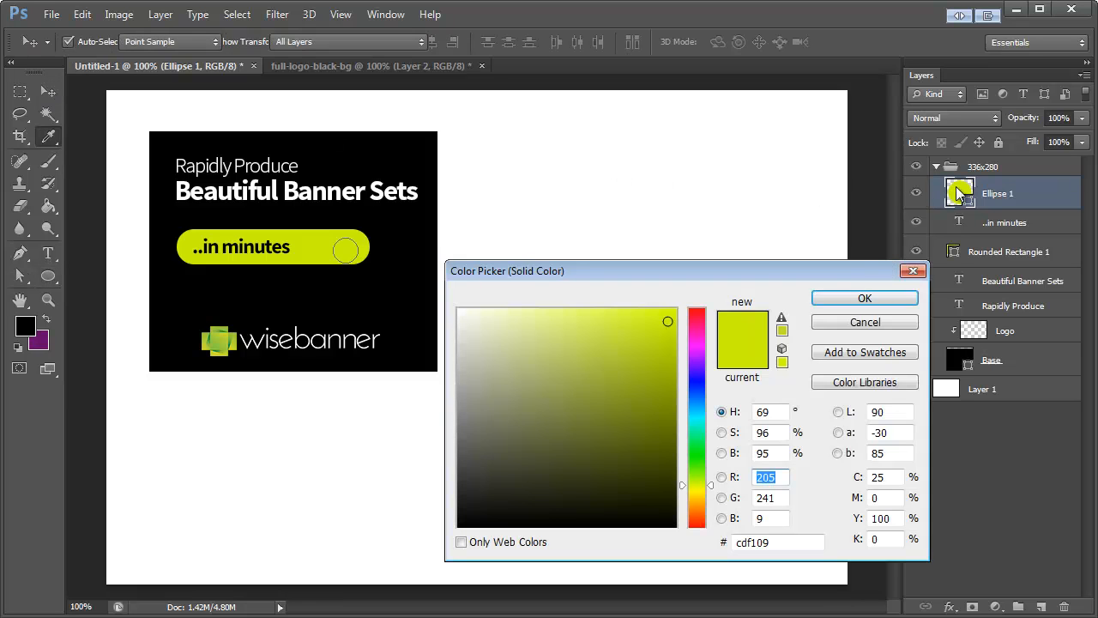
left_click_drag(515, 488, 455, 531)
left_click(847, 301)
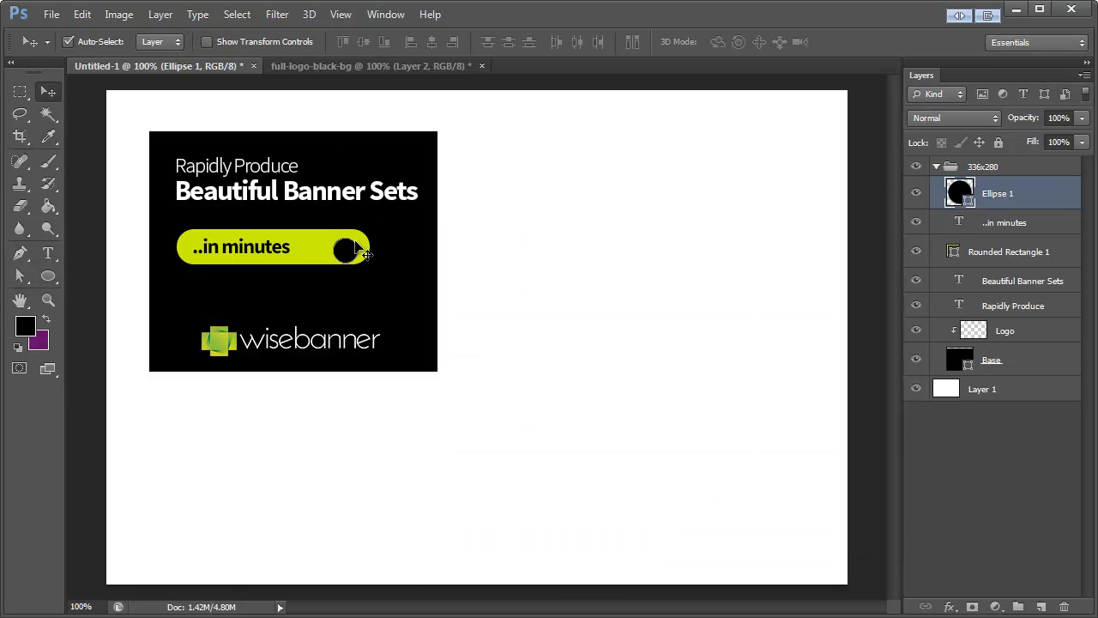
Step: Shift the black circle slightly right and up so it sits vertically centred in the button's rounded end
left_click_drag(357, 248, 361, 245)
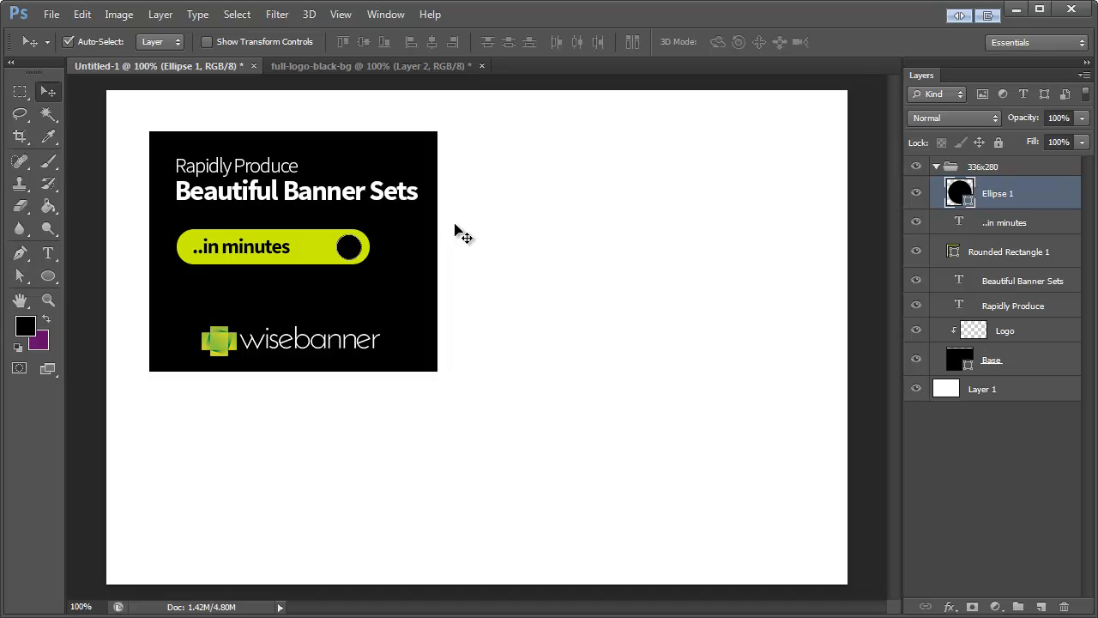
key("Right")
key("Right")
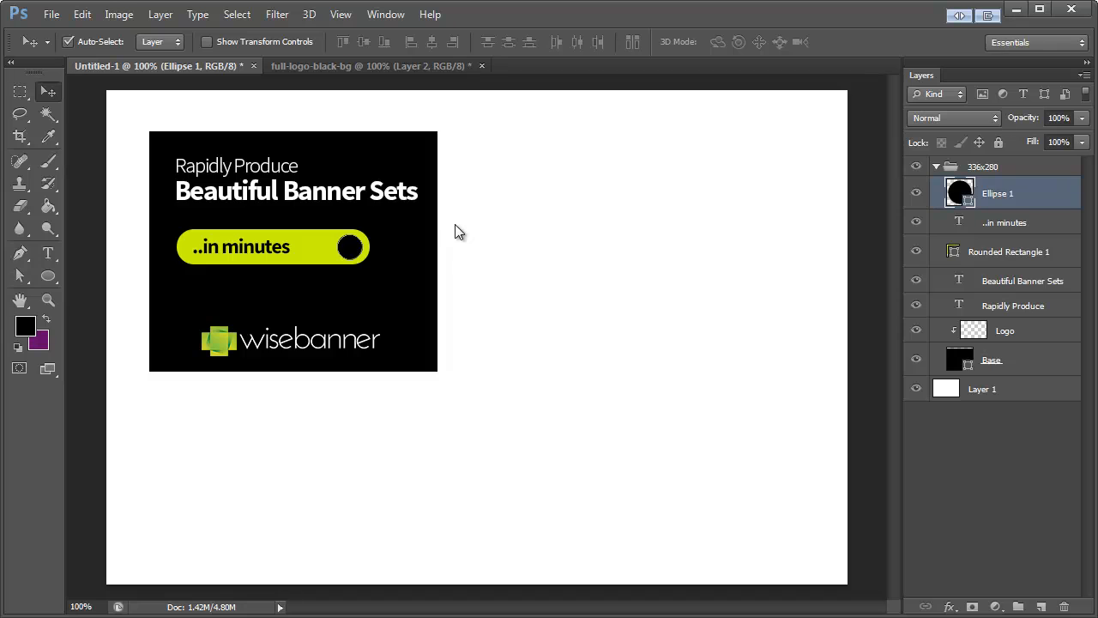
Step: Set the Pen tool to Shape mode and sample the button's yellow-green (#cdf109) as the foreground colour
left_click(21, 253)
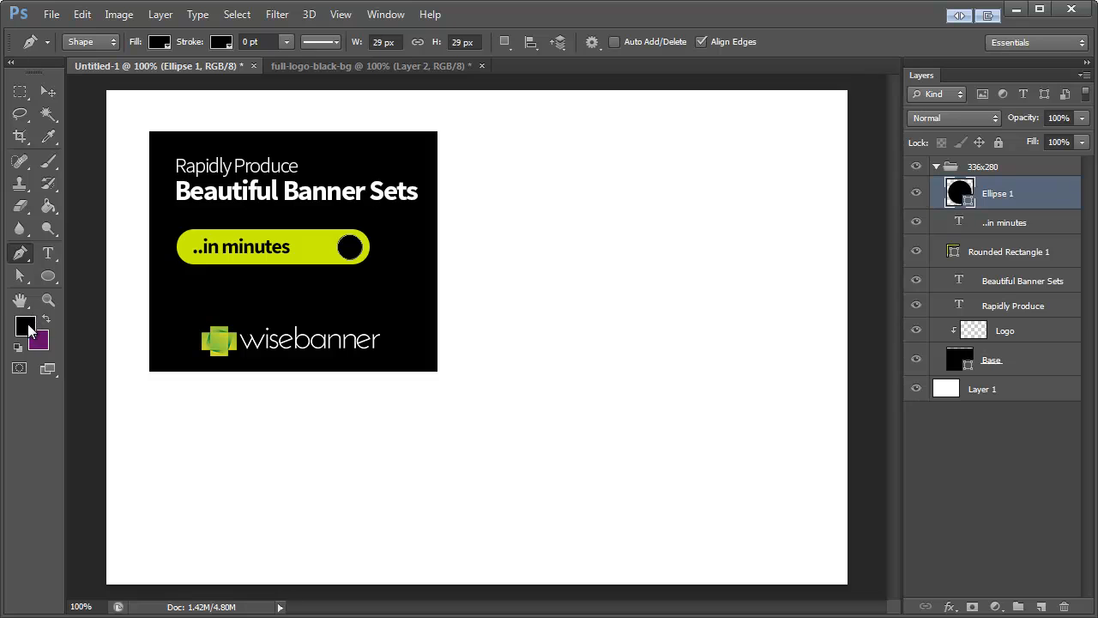
left_click(90, 42)
left_click(88, 59)
left_click(24, 326)
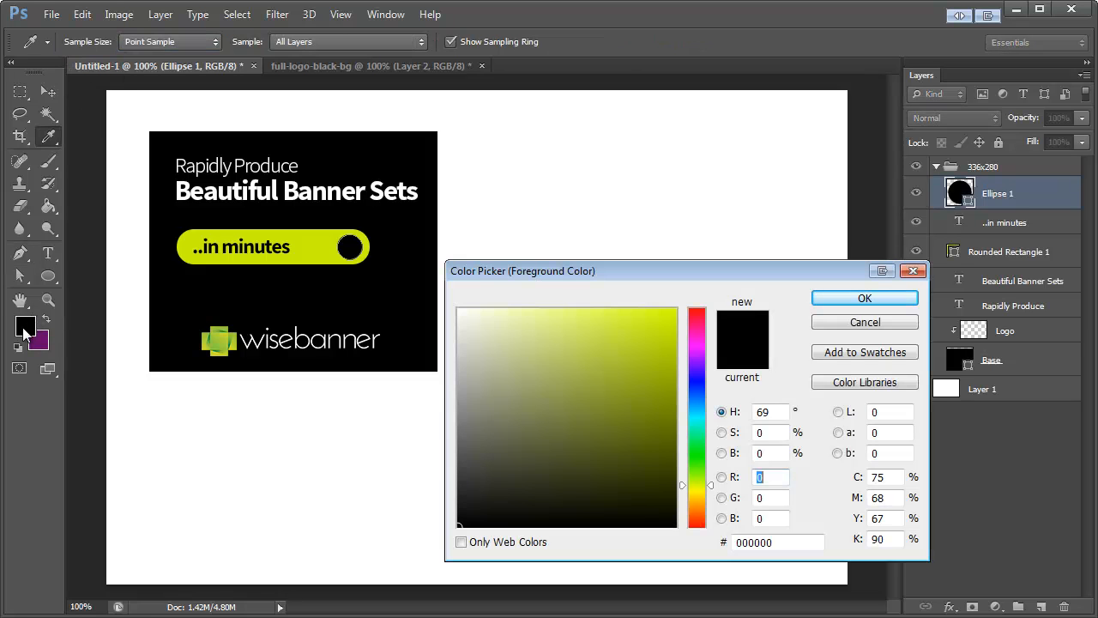
left_click(329, 245)
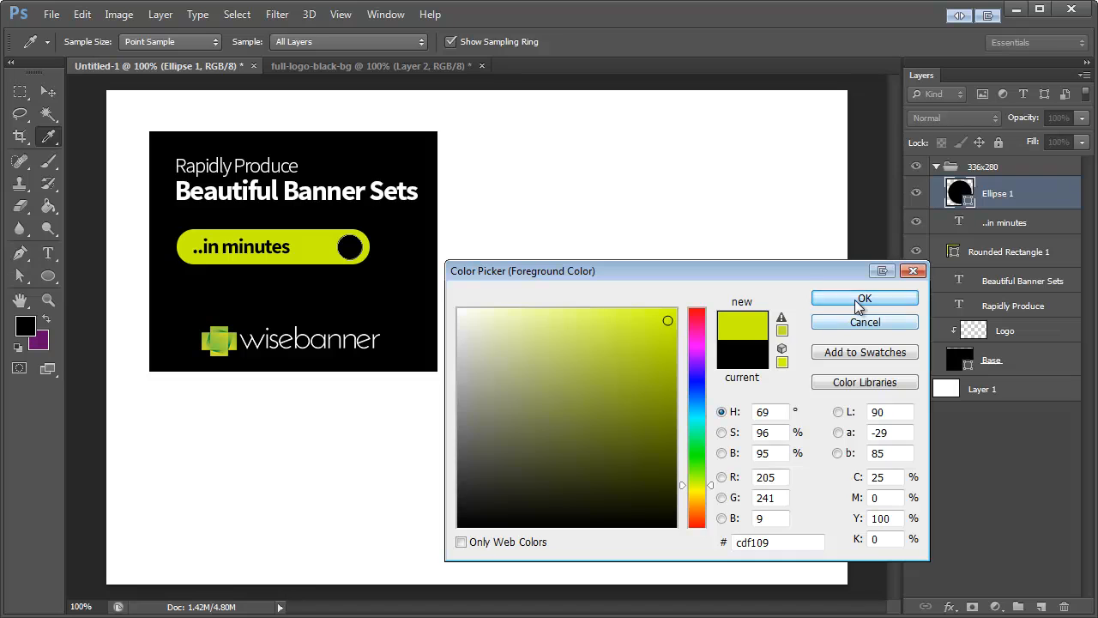
left_click(865, 298)
Step: Draw a closed right-pointing triangle shape, about 7 x 13 px, inside the black circle with the Pen tool
left_click(48, 299)
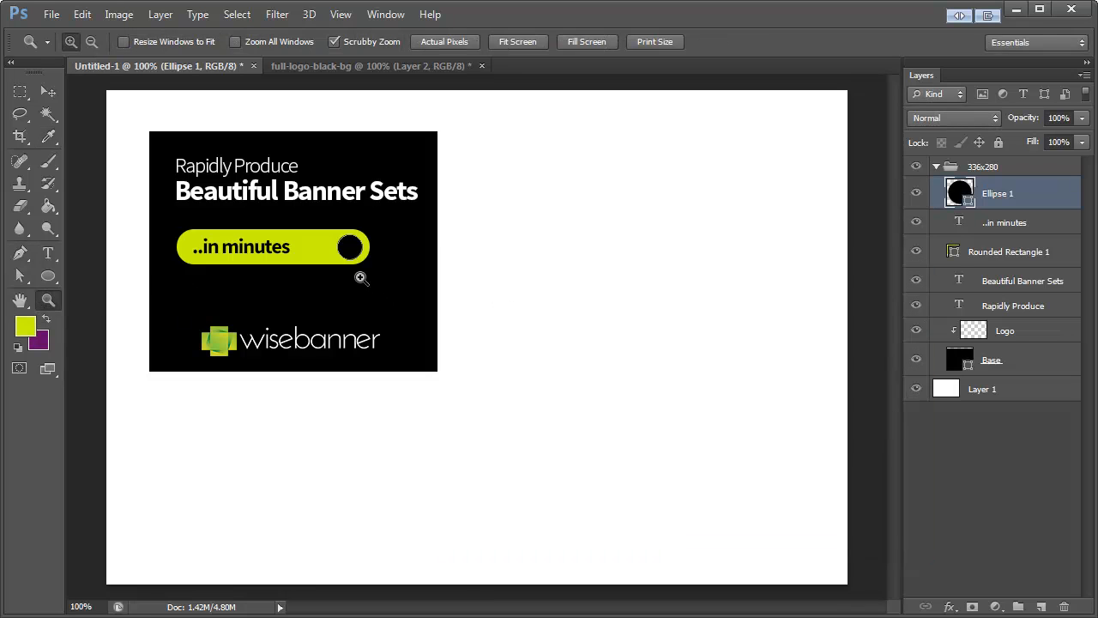
left_click_drag(345, 249, 477, 315)
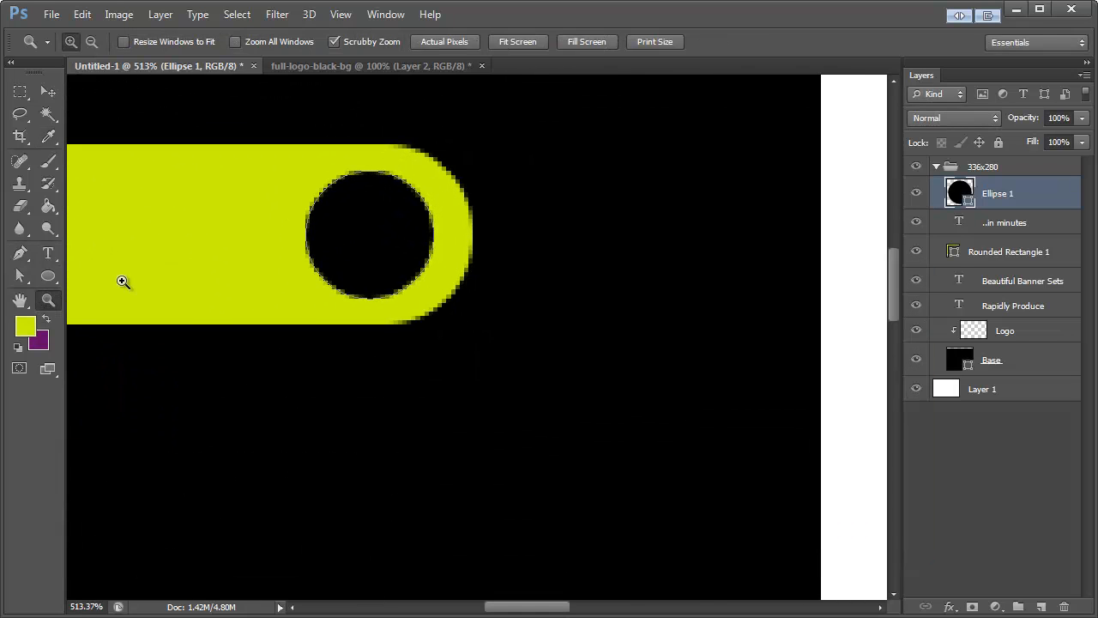
left_click(19, 254)
left_click(345, 206)
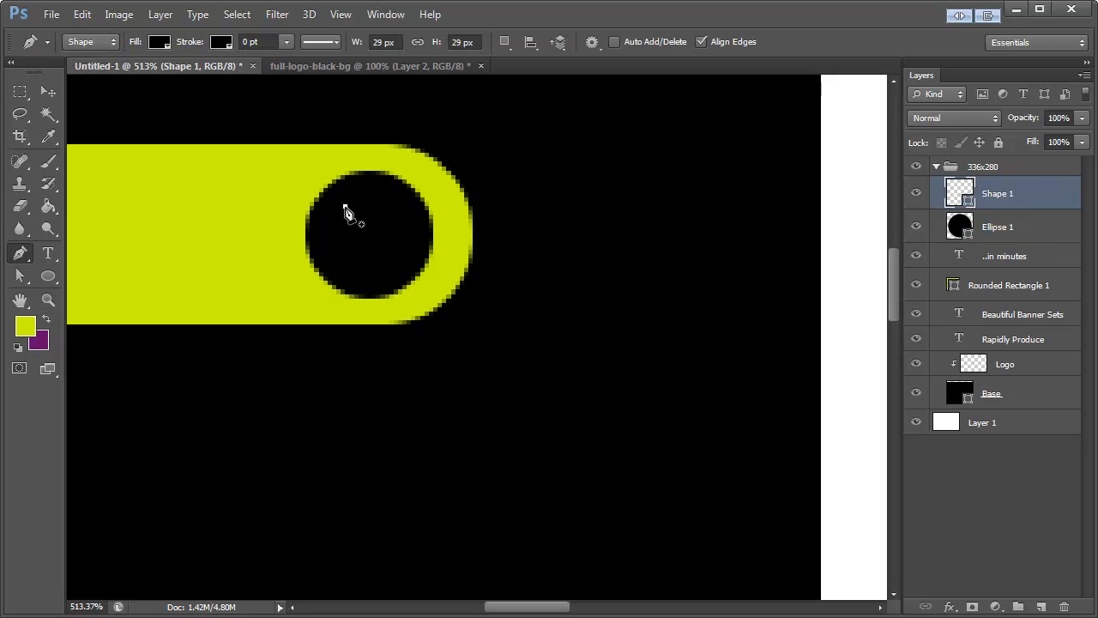
left_click(345, 263)
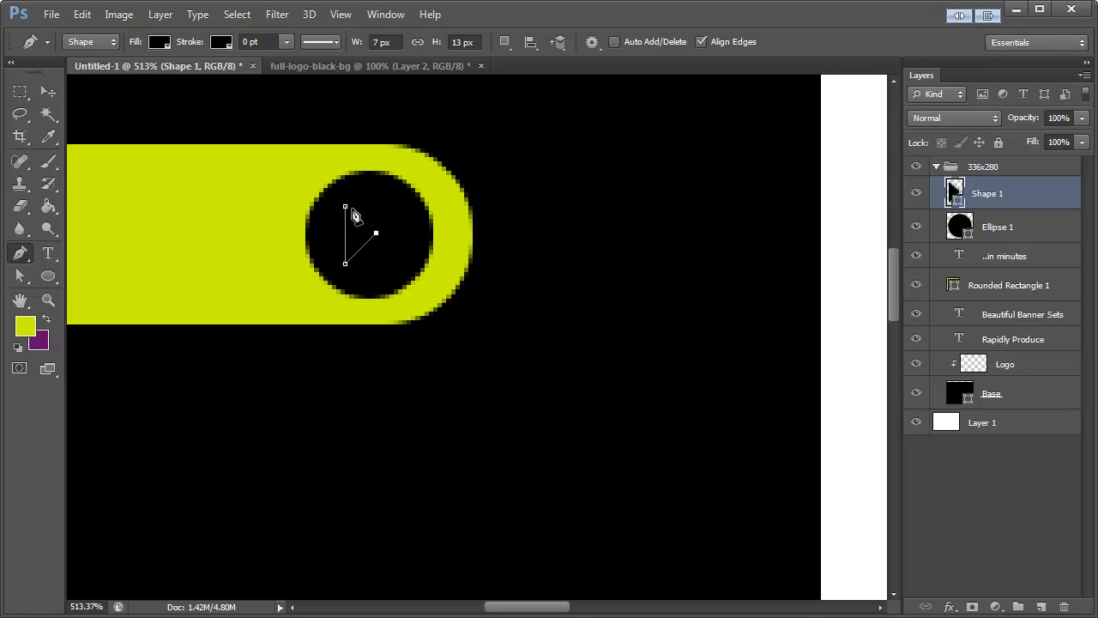
left_click(345, 207)
Step: Fill the triangle with the button's yellow-green and move it right to the middle of the black circle
double_click(955, 195)
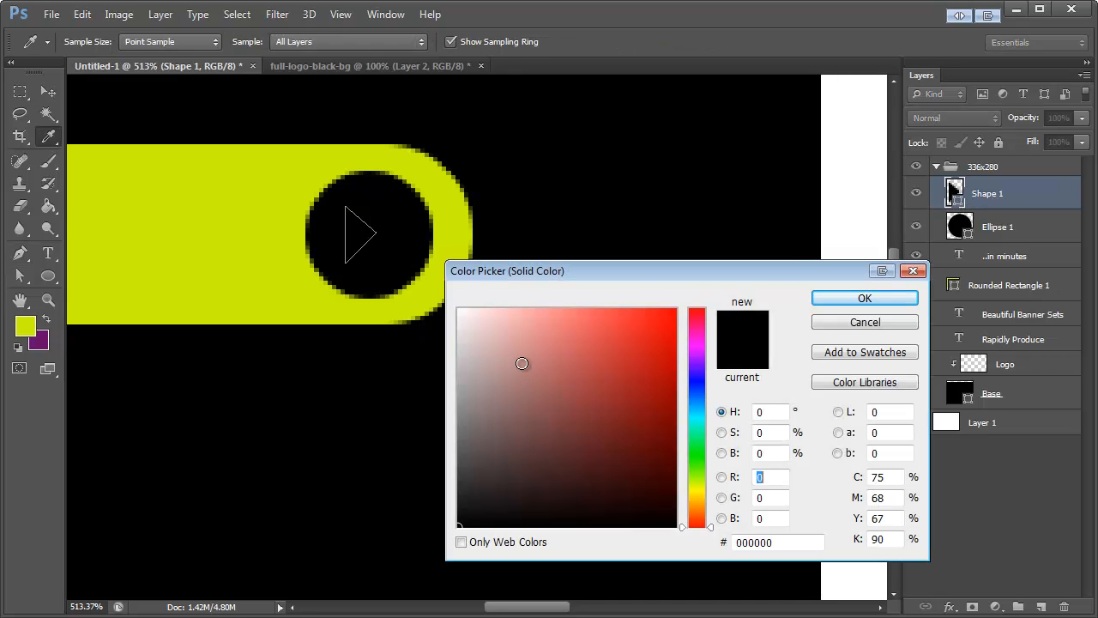
left_click(289, 250)
left_click(886, 302)
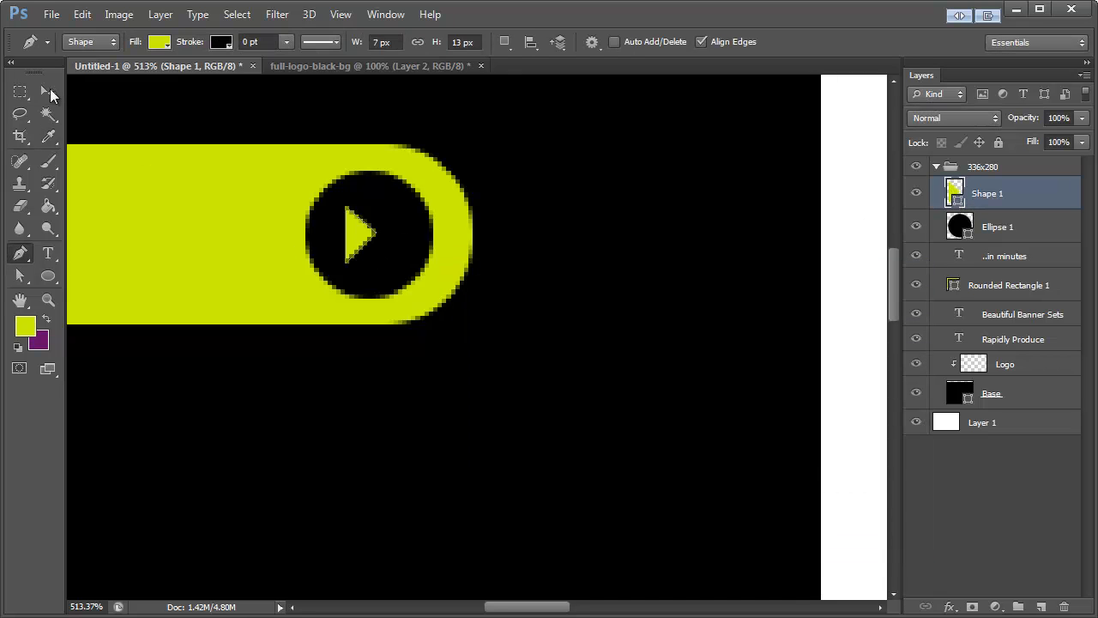
key("v")
left_click_drag(354, 241, 368, 241)
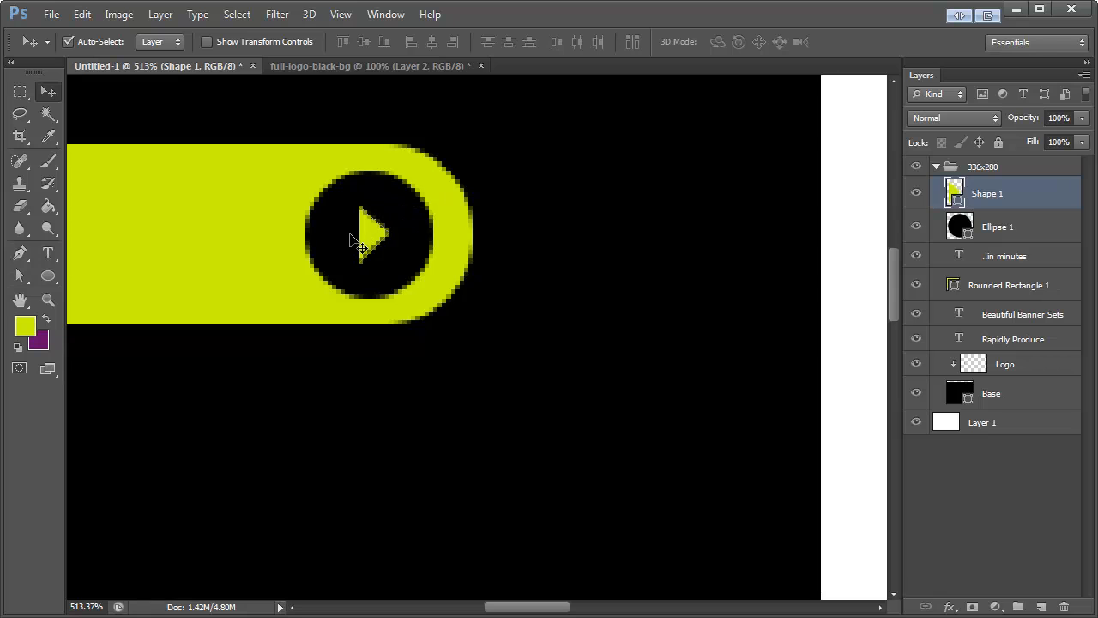
key("z")
right_click(435, 217)
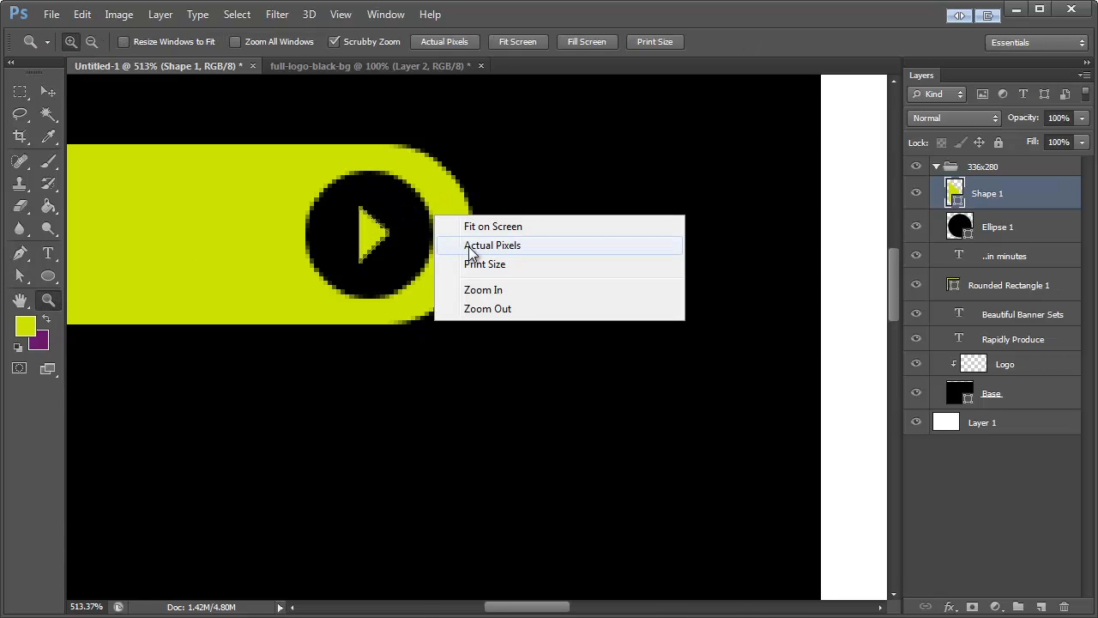
left_click(467, 248)
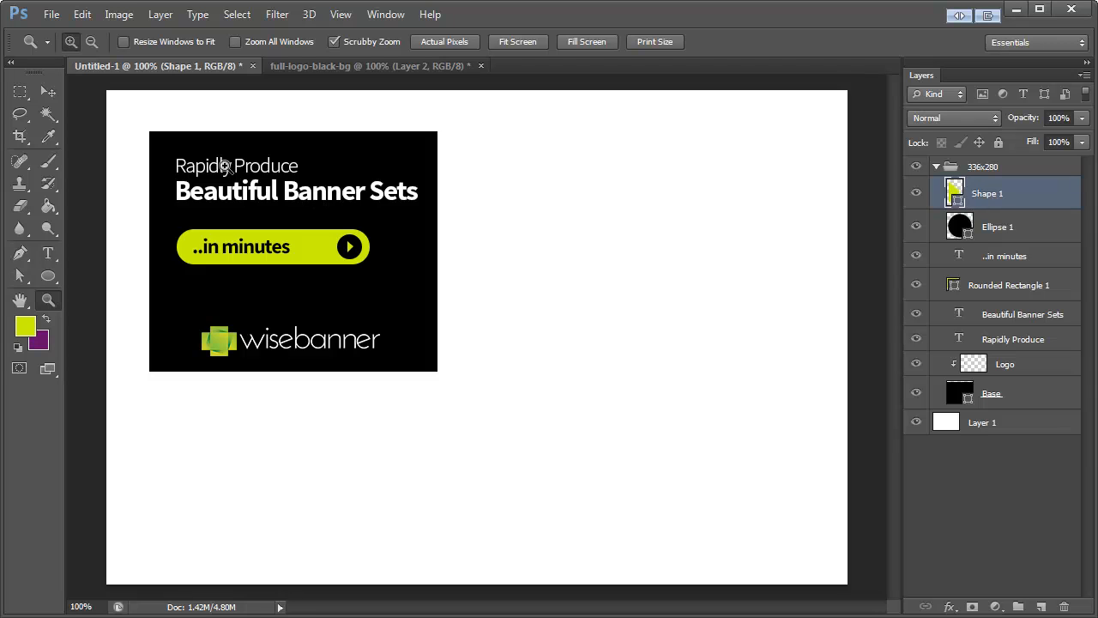
Step: Rename the yellow-green rounded rectangle's layer as "Button"
left_click(48, 91)
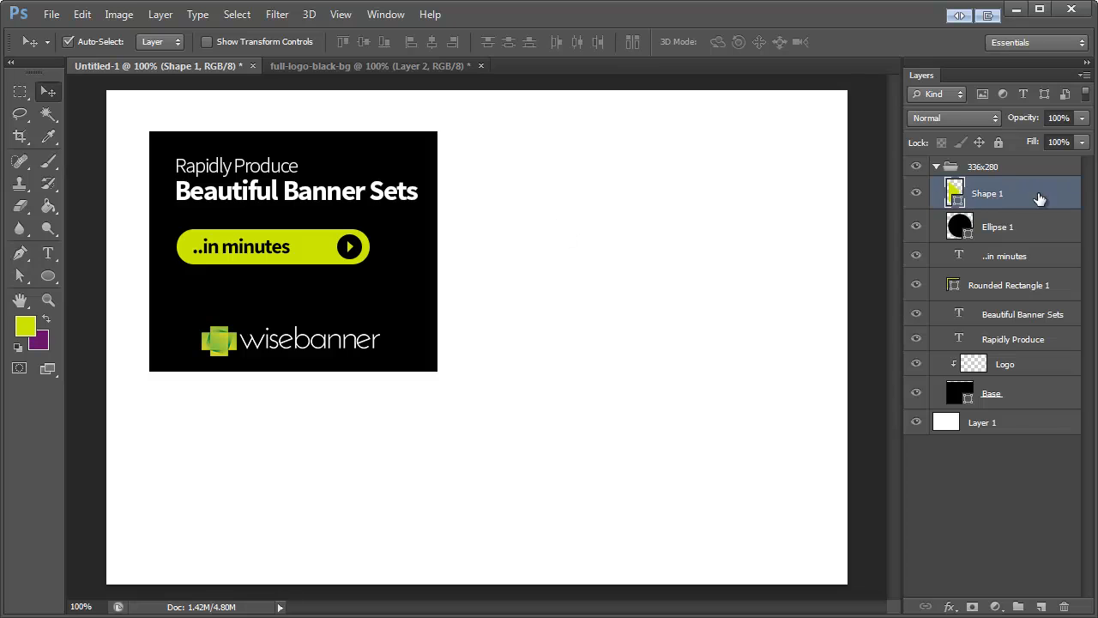
left_click(1046, 259)
left_click(1053, 288)
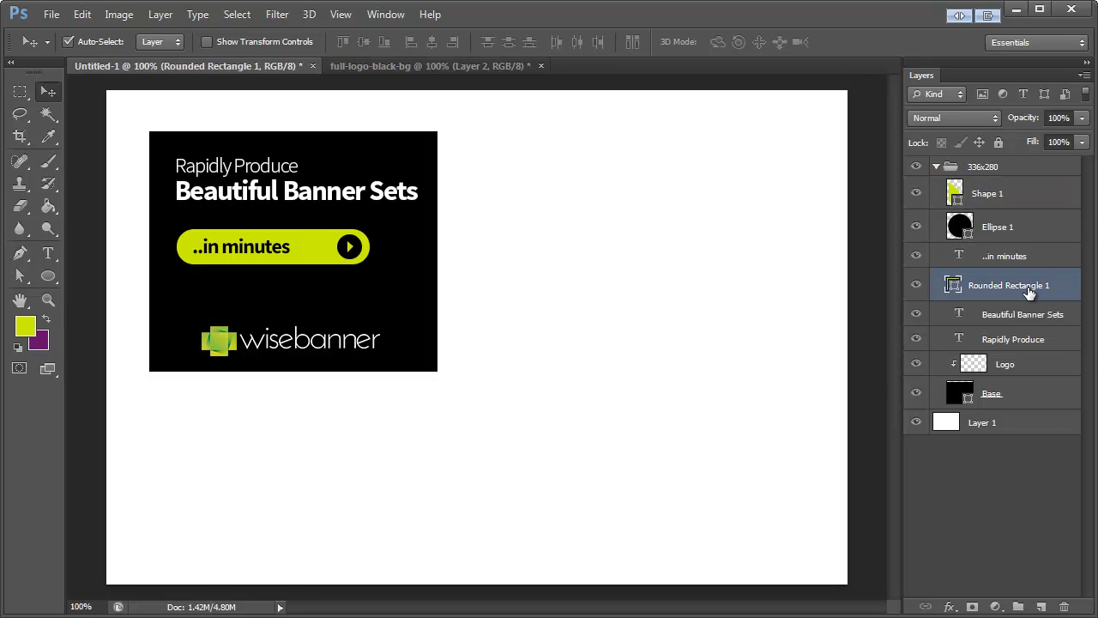
double_click(1029, 290)
type("Button")
key("Return")
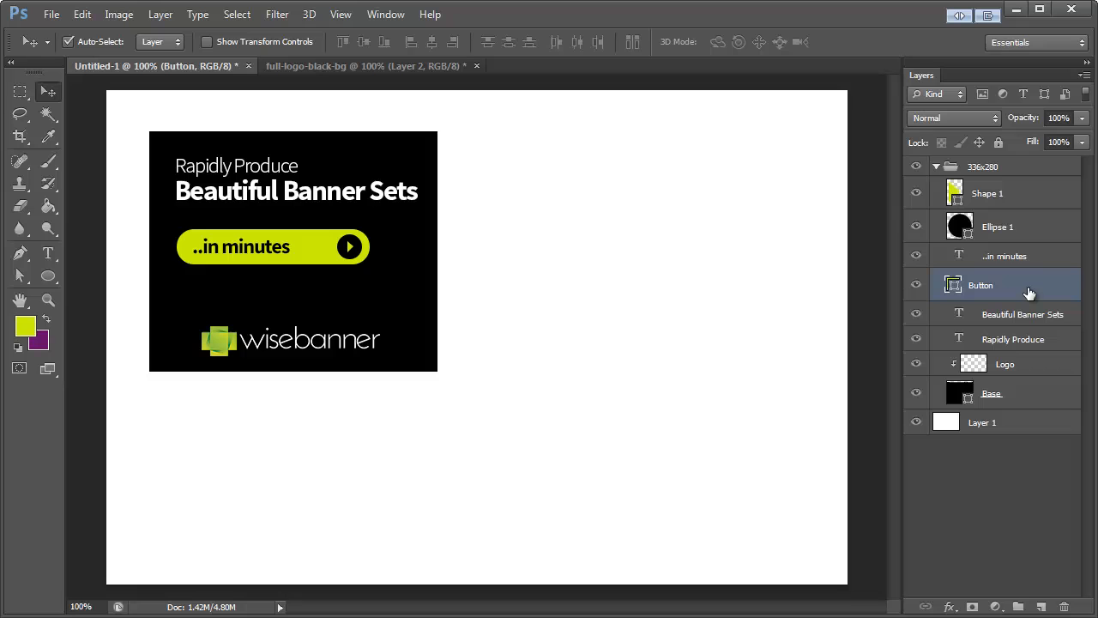
Step: Add a Gradient Overlay to the Button layer using the Foreground to Background preset
double_click(1075, 288)
left_click_drag(880, 224, 605, 133)
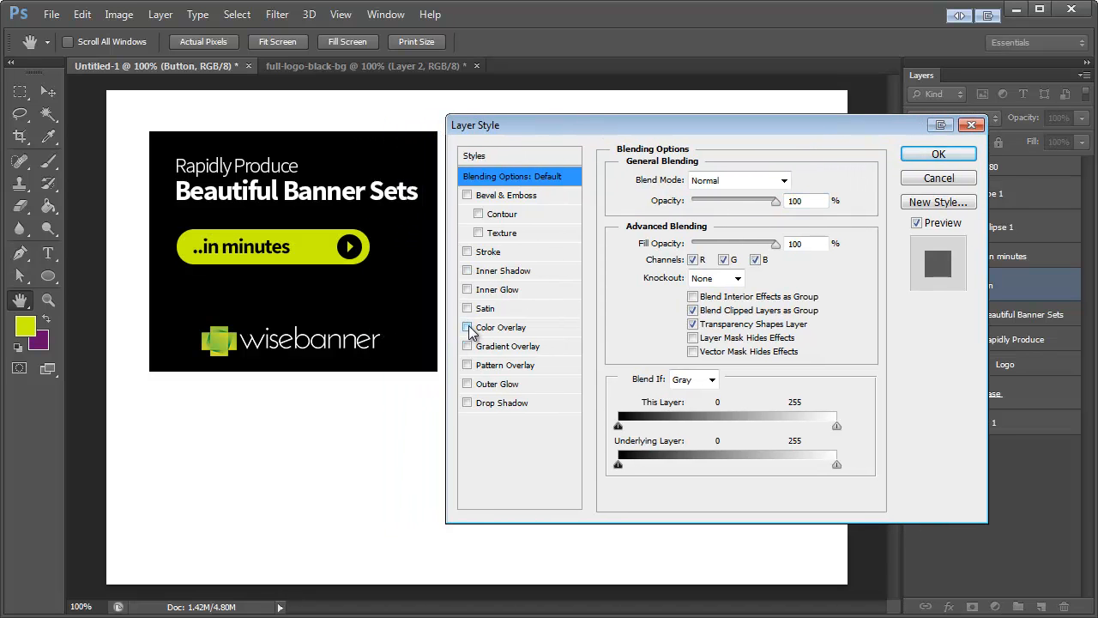
left_click(468, 345)
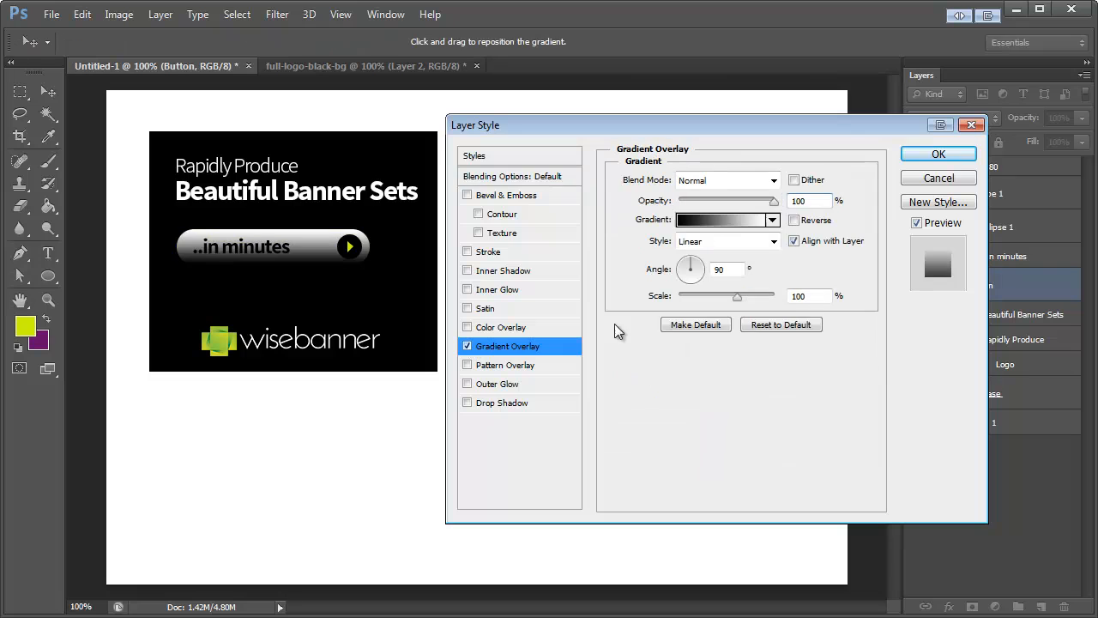
left_click(708, 227)
left_click_drag(769, 403, 532, 190)
left_click(534, 262)
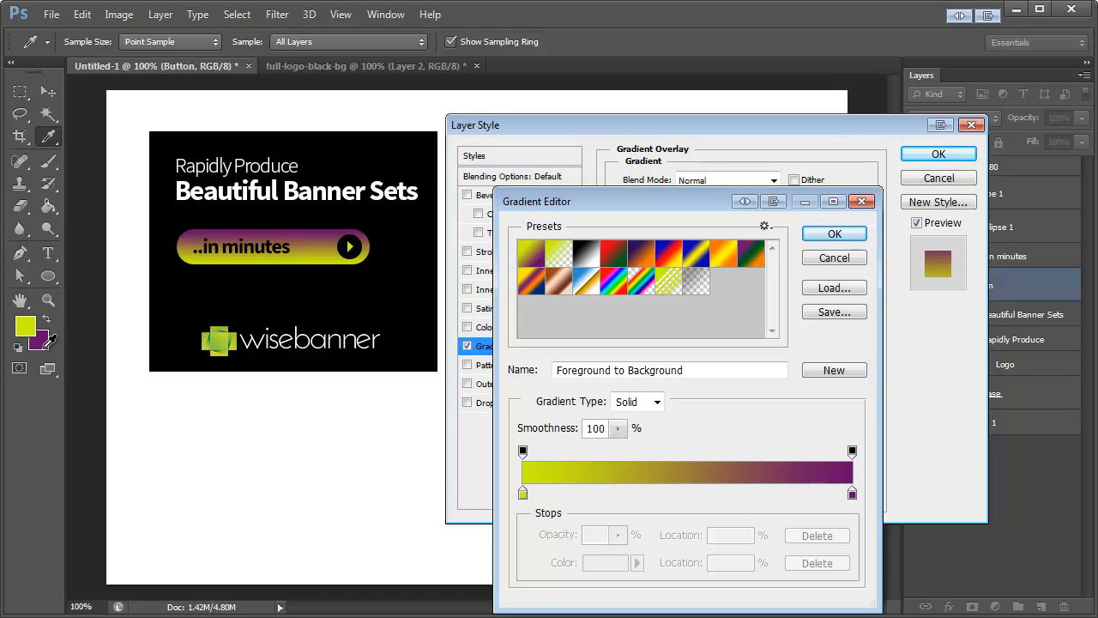
Step: Change the gradient's purple end stop to a darker yellow-green (#9cb900) and apply the gradient
double_click(853, 493)
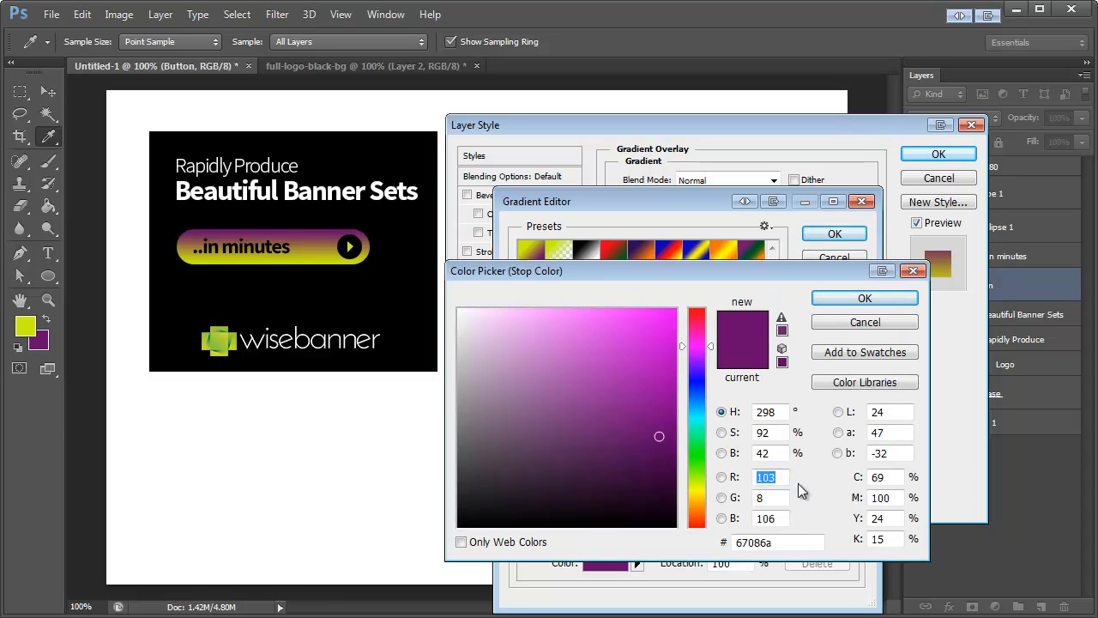
left_click(328, 253)
mouse_move(670, 340)
left_mouse_down()
mouse_move(664, 363)
mouse_move(684, 377)
left_mouse_up()
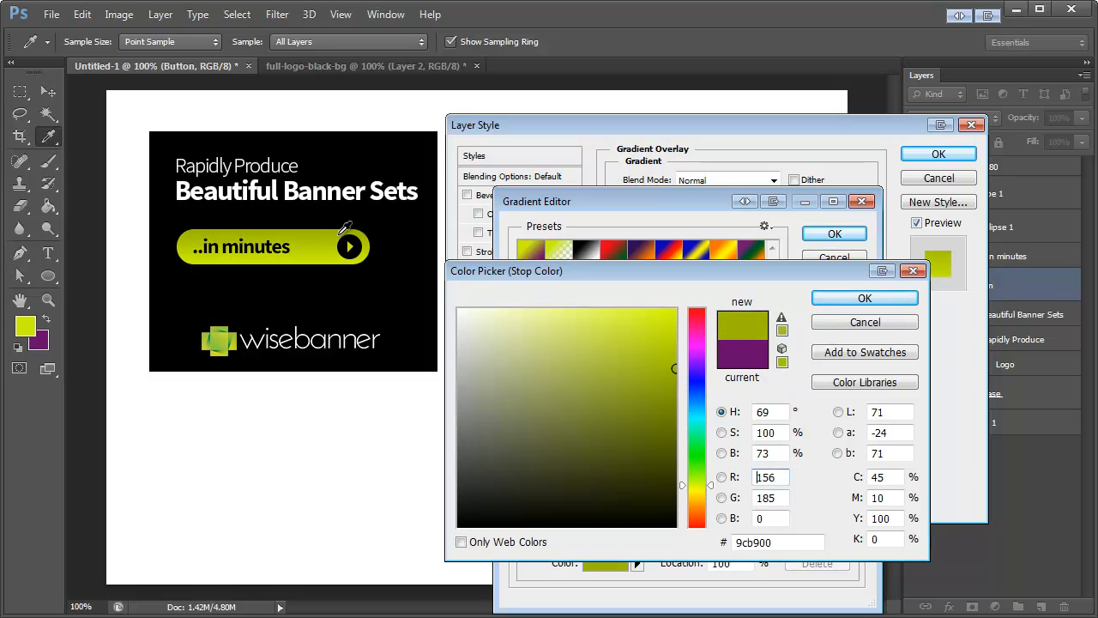
left_click(830, 297)
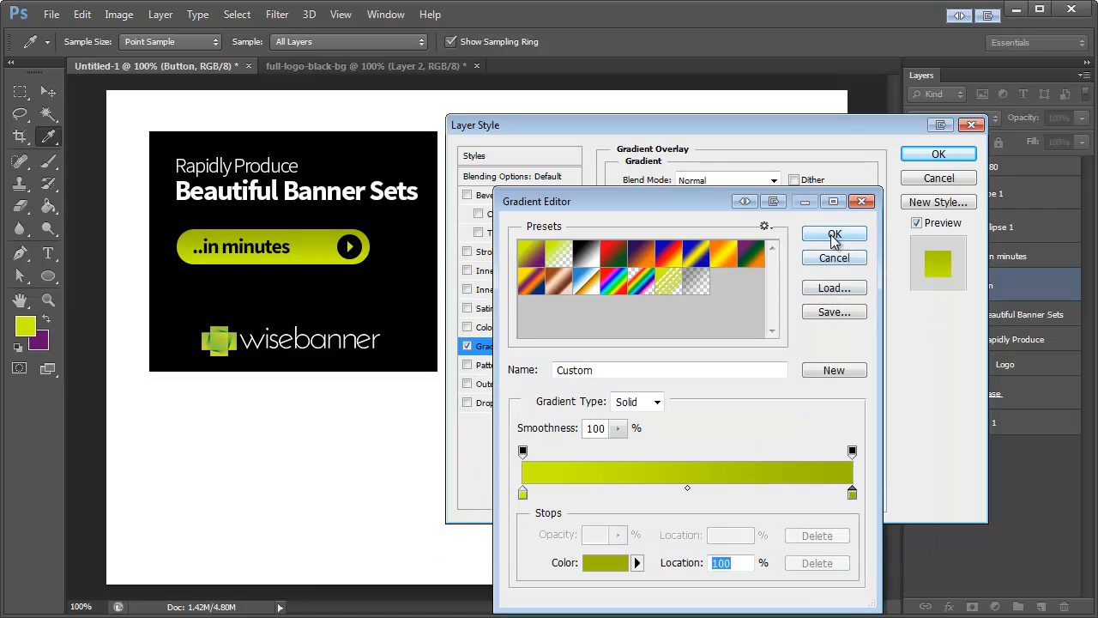
left_click(833, 235)
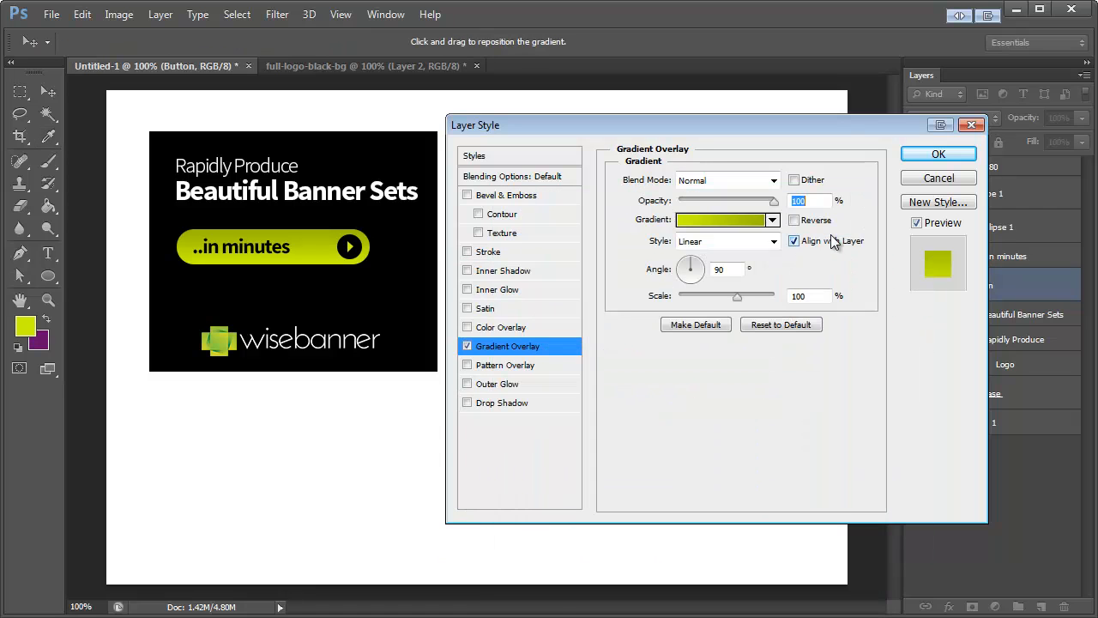
Step: Add an Inner Shadow to the Button layer with Normal blend mode and 100% opacity
left_click(467, 270)
left_click(505, 271)
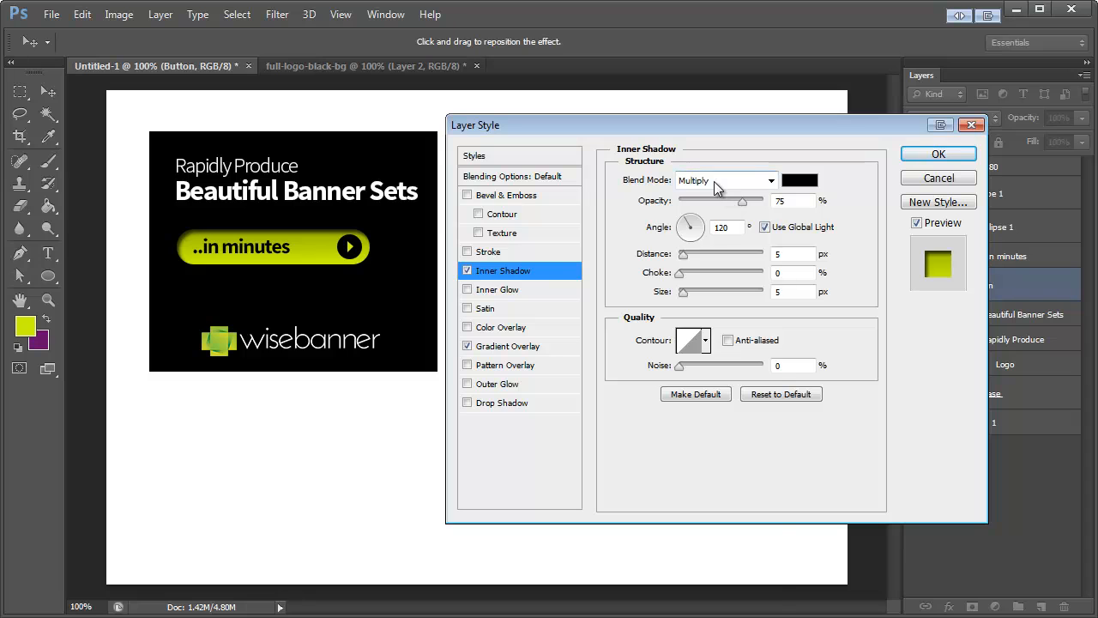
left_click(719, 181)
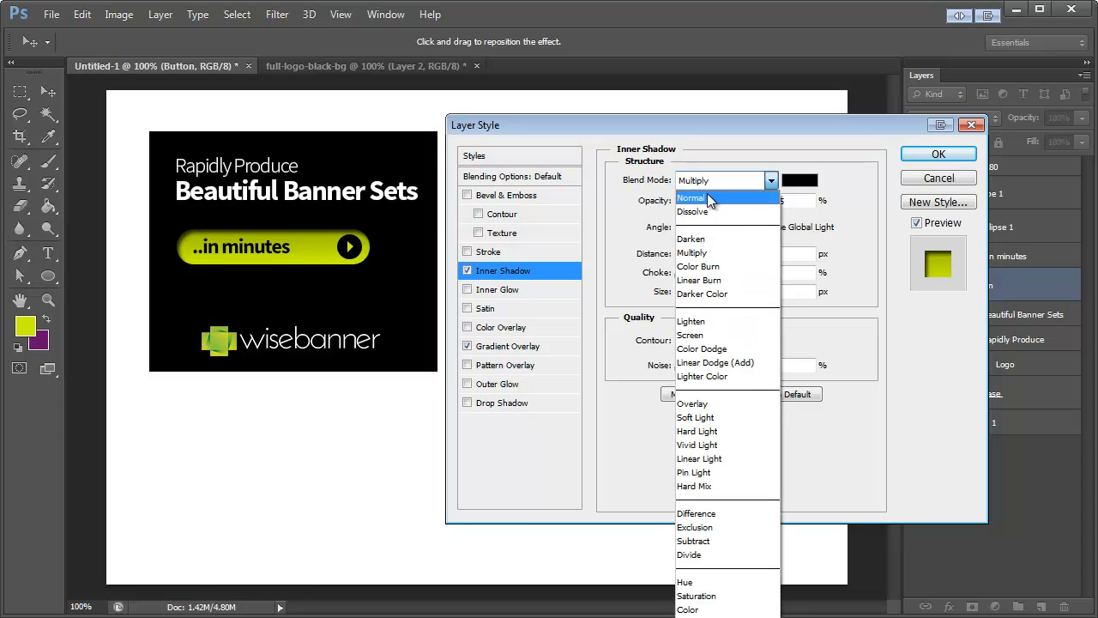
left_click(708, 200)
left_click_drag(744, 200, 790, 201)
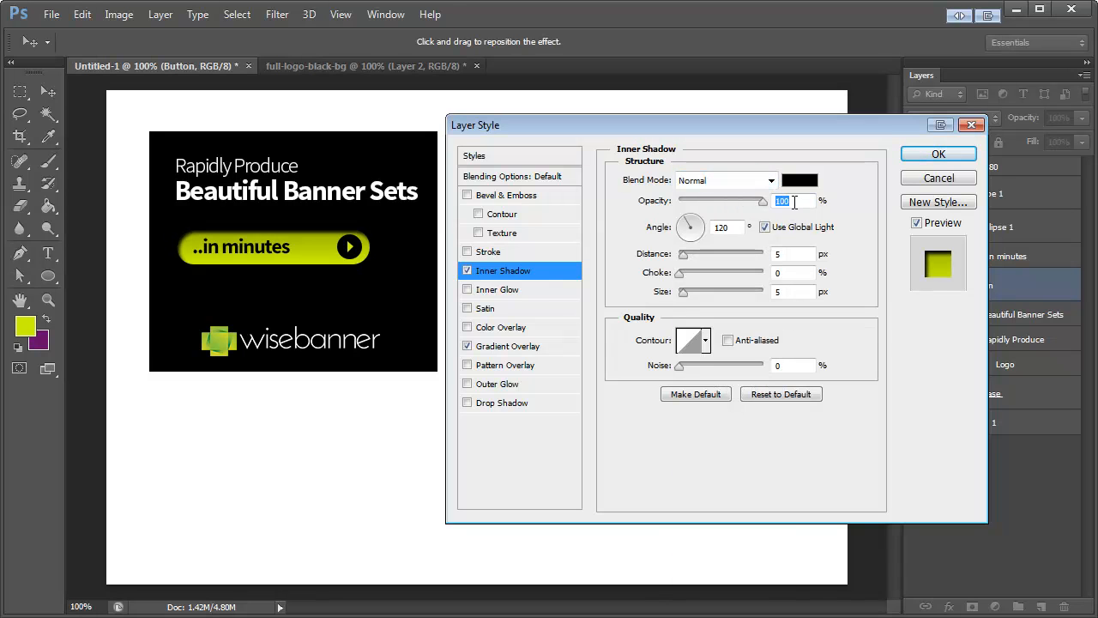
Step: Turn off global light for the Button's Inner Shadow and set its size to 0 px and distance to 1 px
left_click(763, 228)
left_click_drag(775, 292, 742, 300)
type("0")
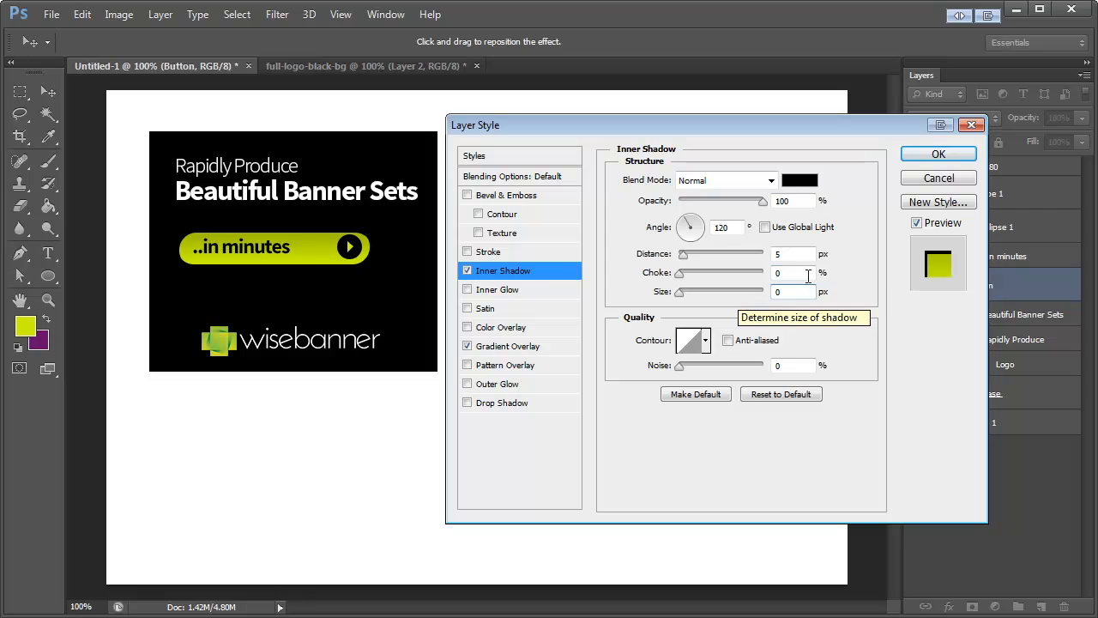
left_click_drag(798, 254, 731, 264)
type("1")
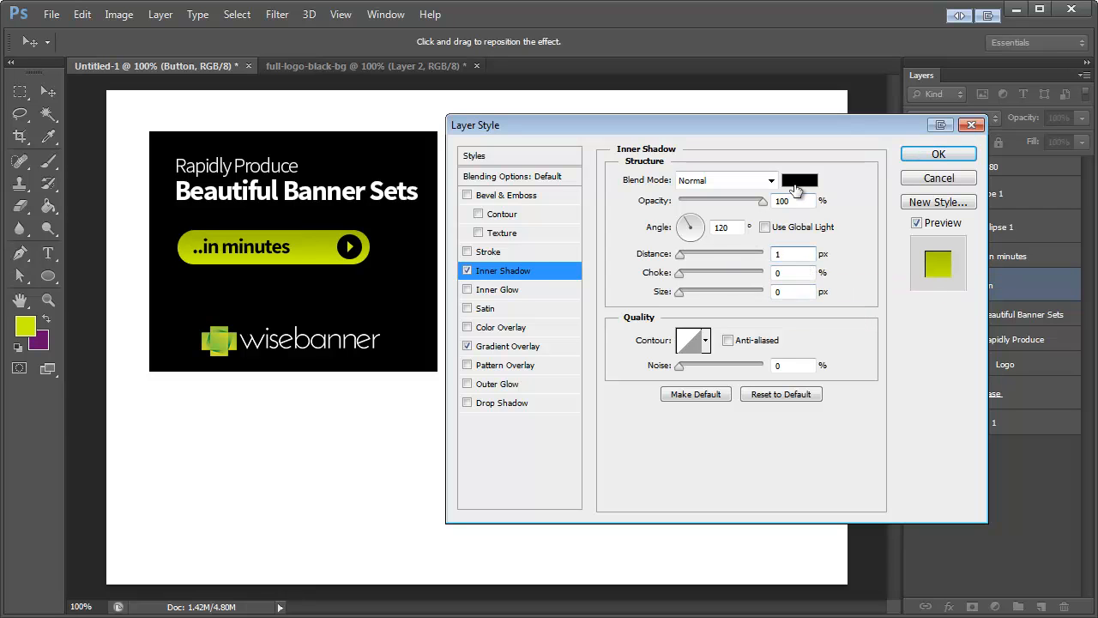
Step: Set the Inner Shadow colour to bright yellow-green #cdf109, sampled from the button's lower edge, and apply the layer style
left_click(798, 187)
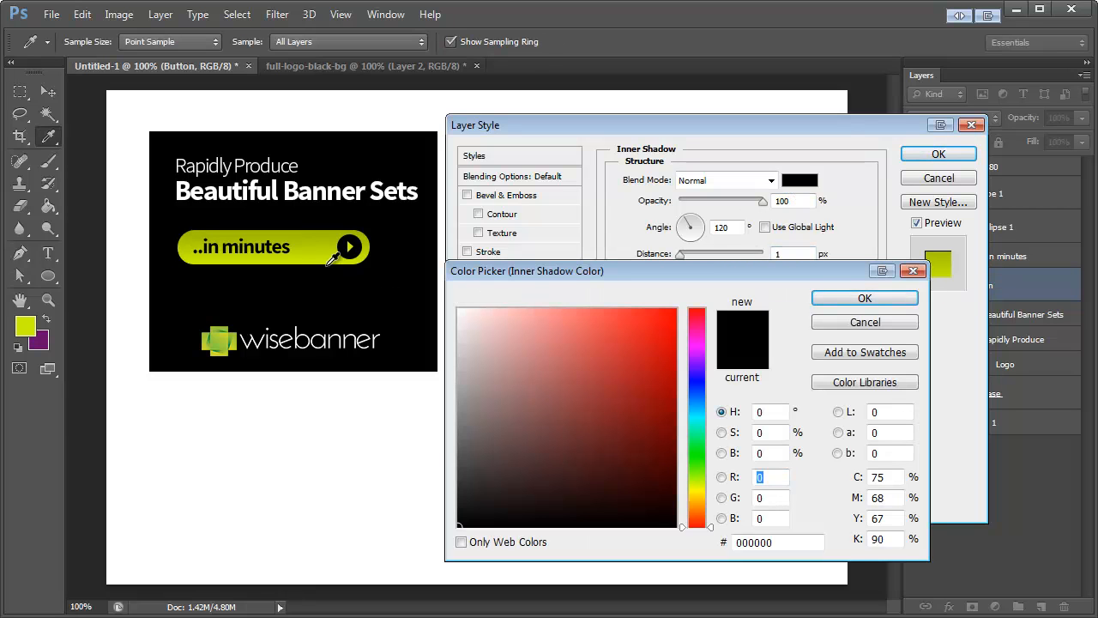
left_click(328, 261)
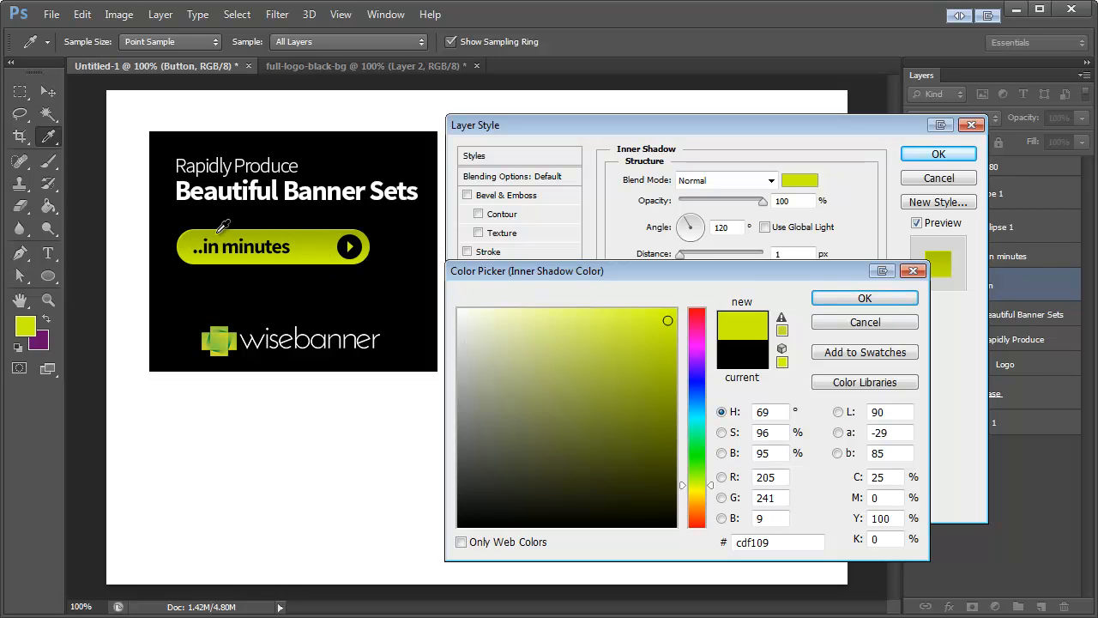
left_click(863, 298)
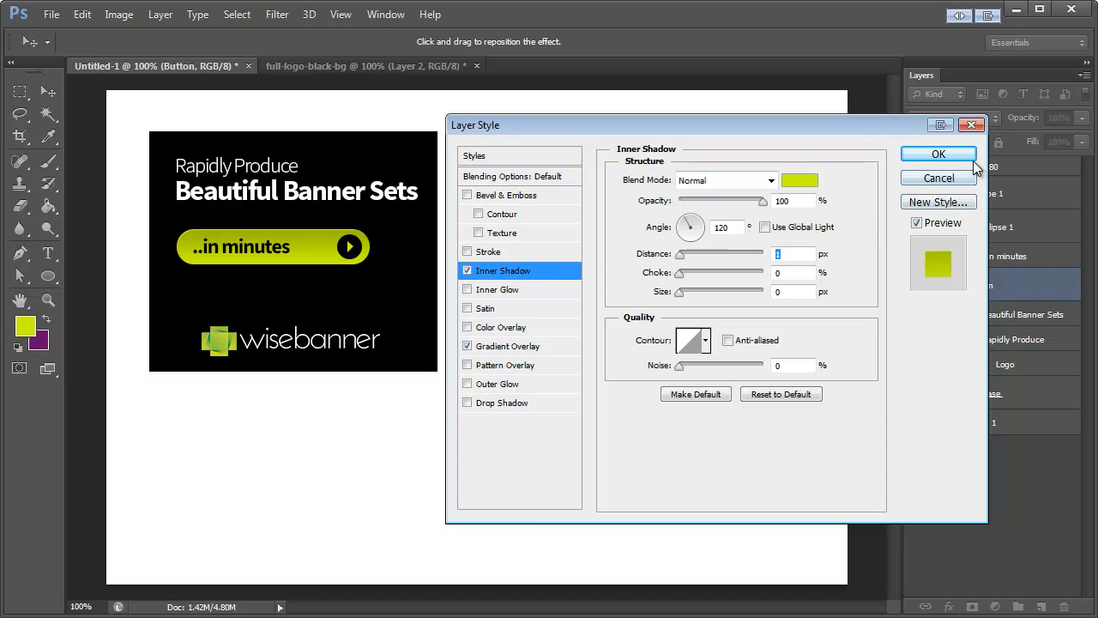
left_click(941, 154)
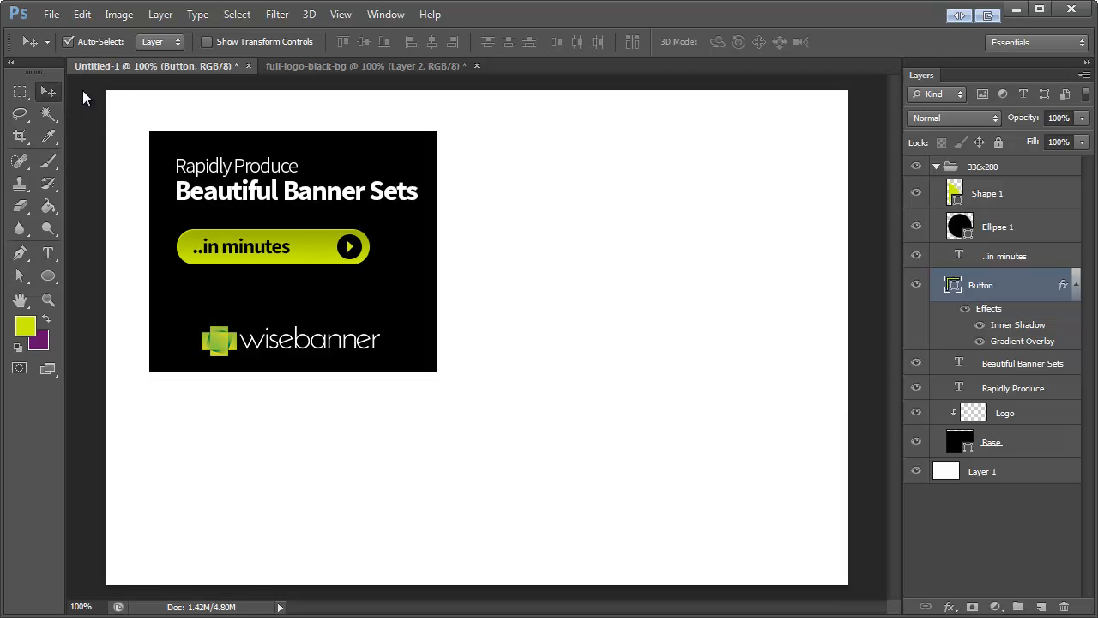
Step: Select both headline text layers with the Button, ..in minutes, Ellipse 1 and Shape 1 layers and move them down together
left_click(227, 167)
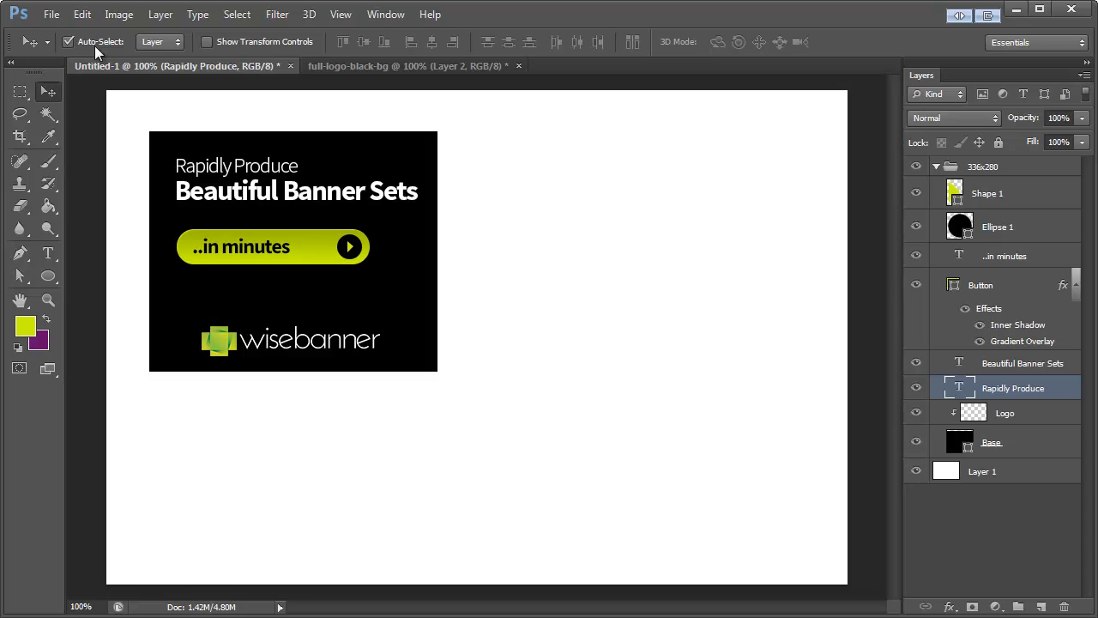
left_click(226, 196, "shift")
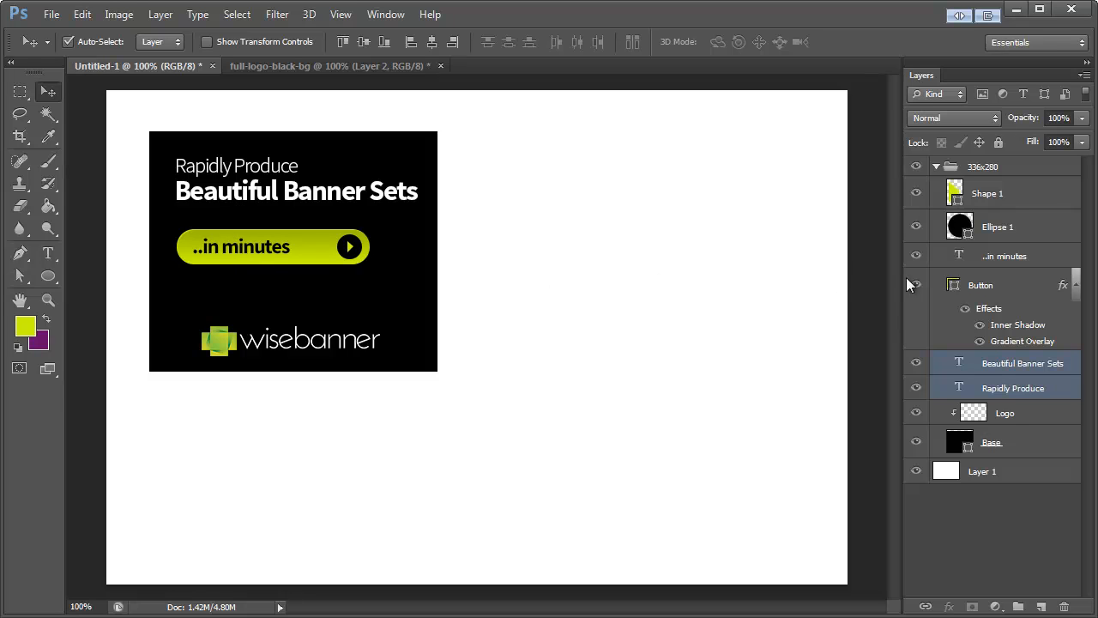
left_click(1005, 287, "shift")
left_click(1013, 256, "shift")
left_click(1017, 229, "shift")
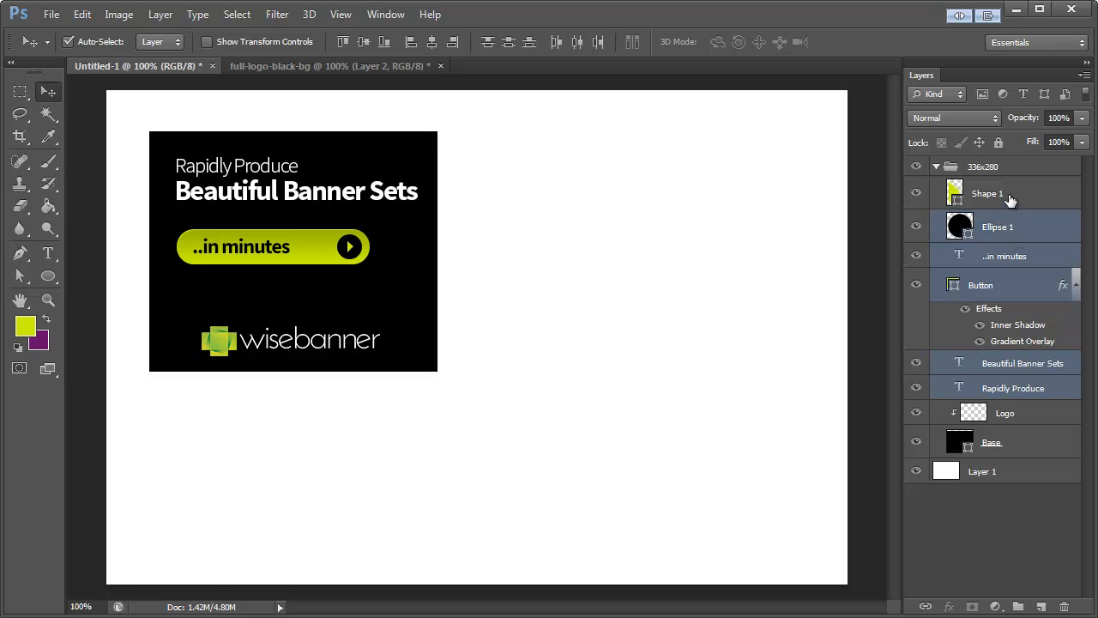
left_click(987, 195, "shift")
left_click_drag(255, 254, 256, 275)
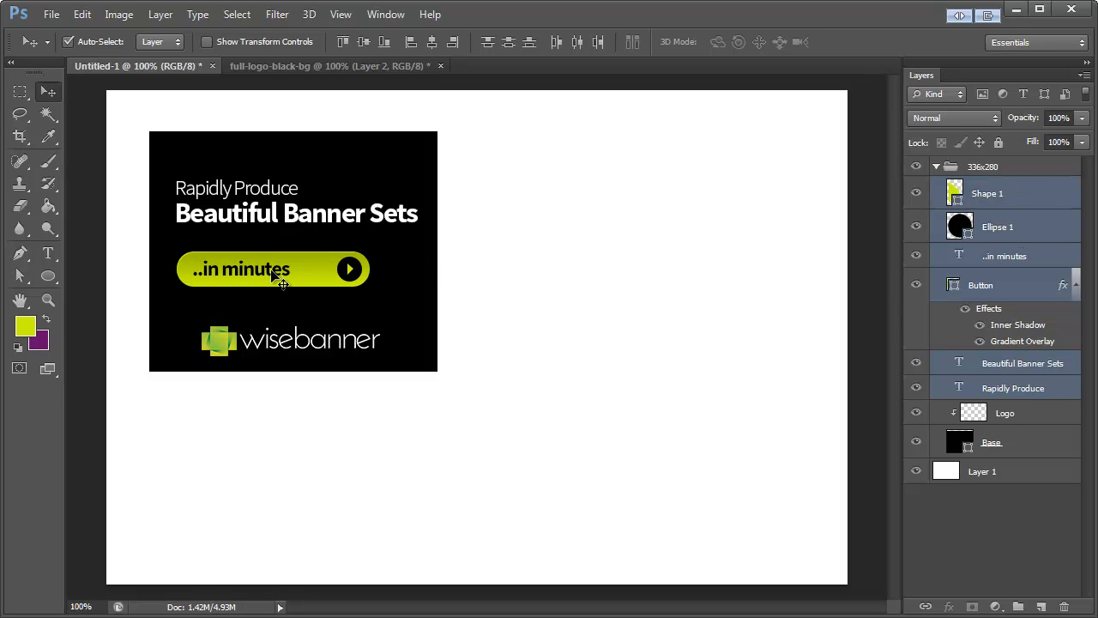
Step: Remove the two headline layers from the selection and move the button group up closer to the headline
left_click(1010, 384, "ctrl")
left_click(1009, 372, "ctrl")
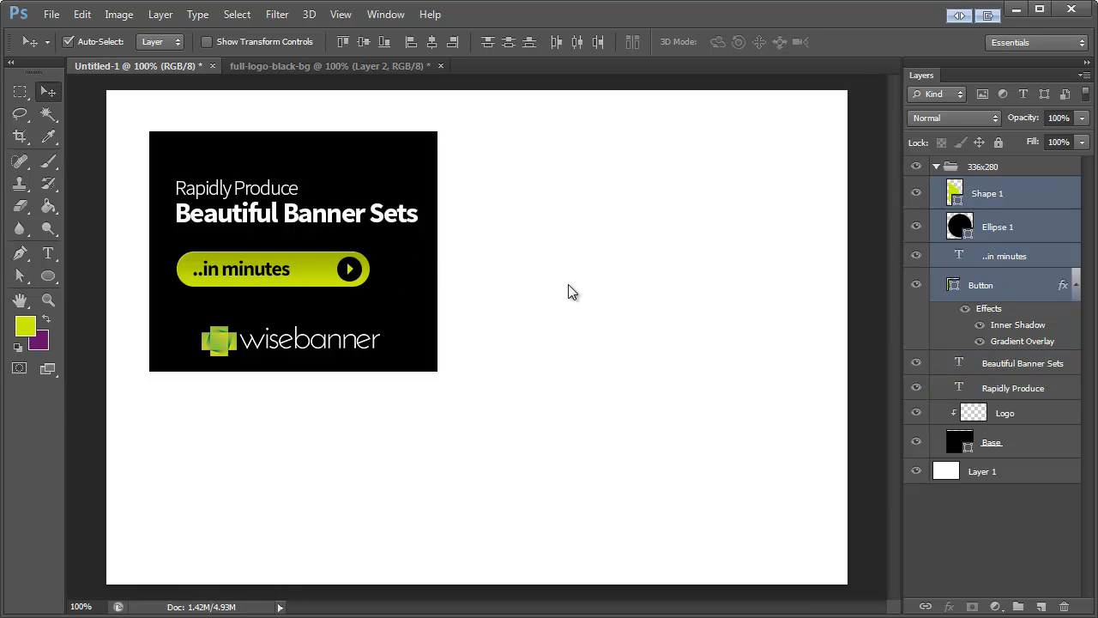
left_click_drag(248, 269, 244, 256)
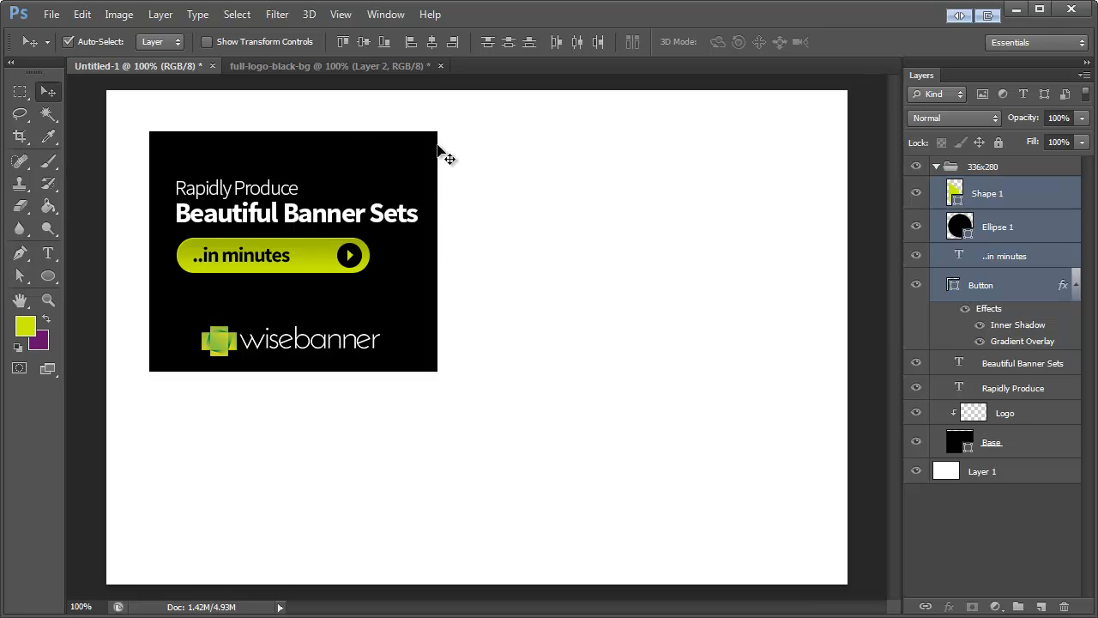
Step: Create a new layer named "Background" above Base, using the previous layer as its clipping mask
left_click(1016, 440)
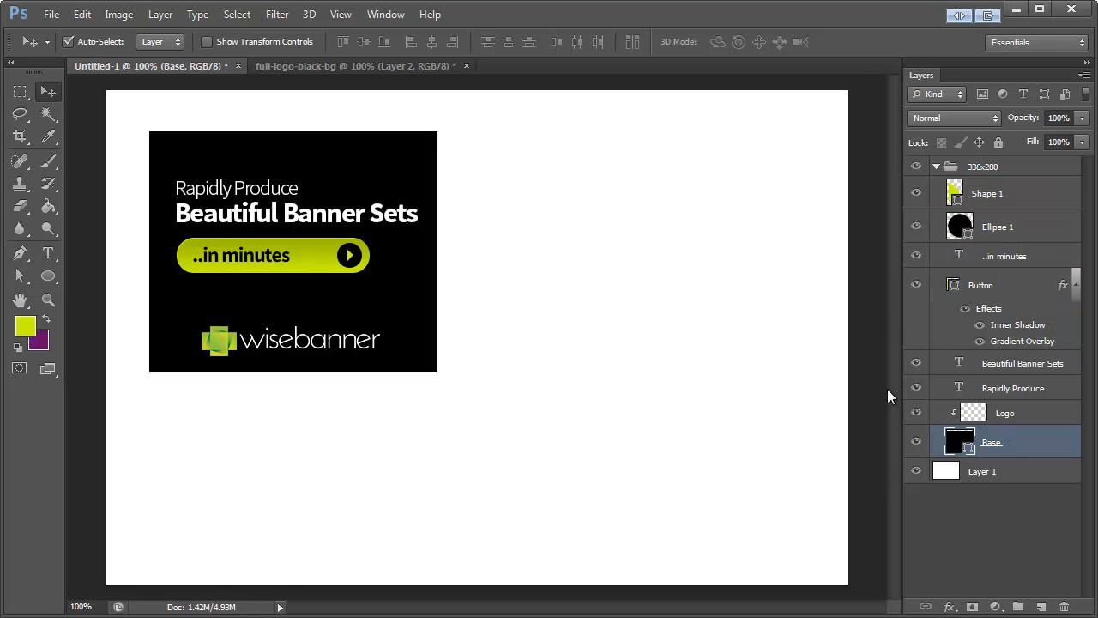
left_click(1078, 88)
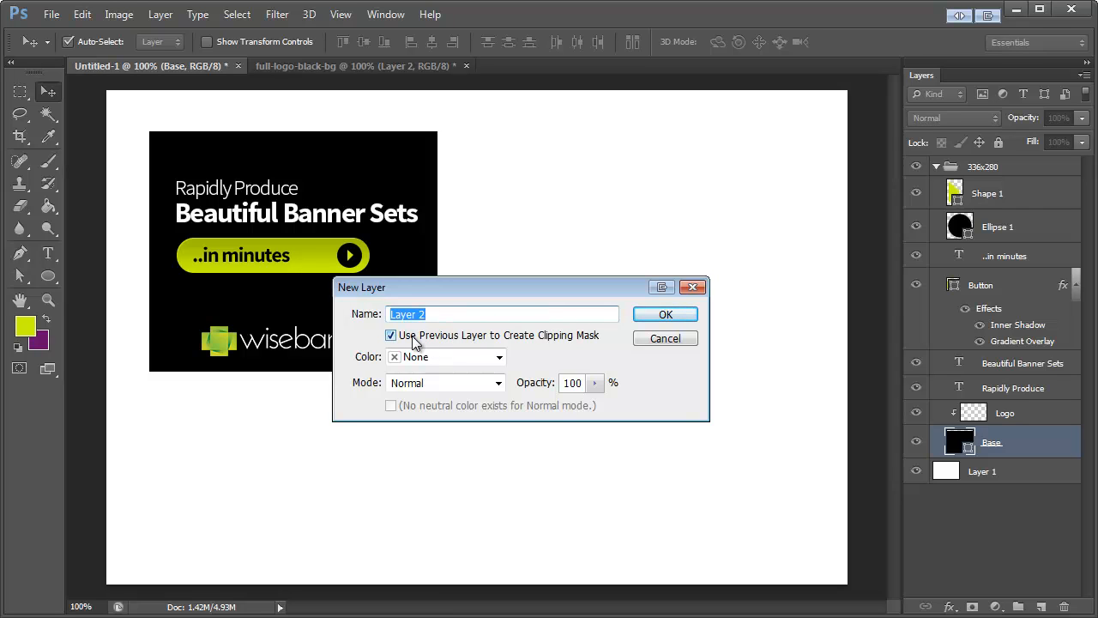
double_click(454, 315)
type("Background")
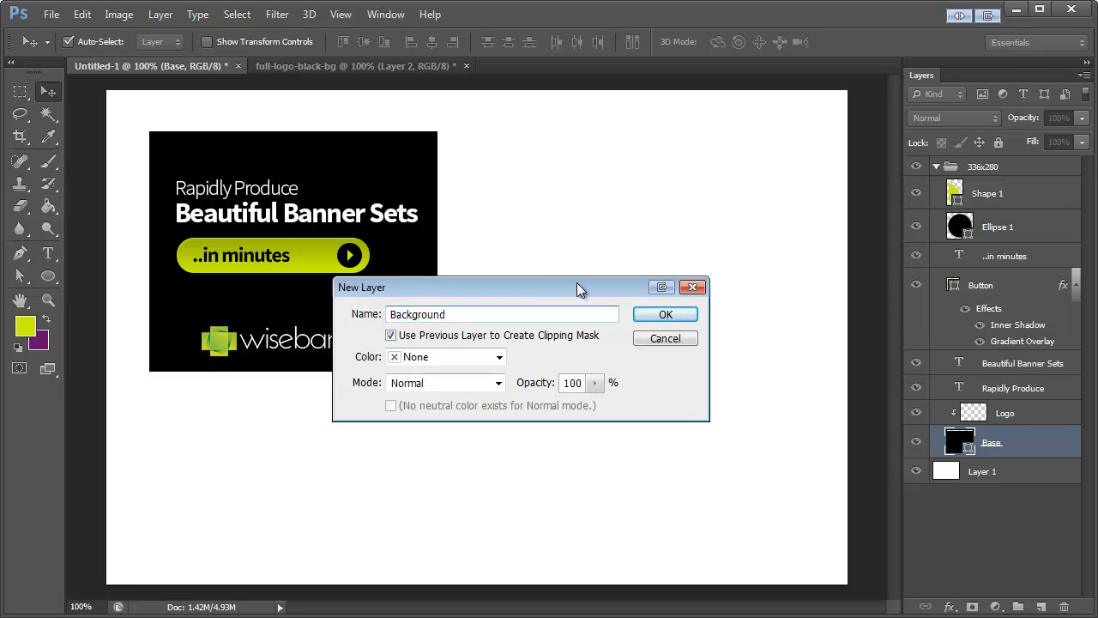
left_click(669, 317)
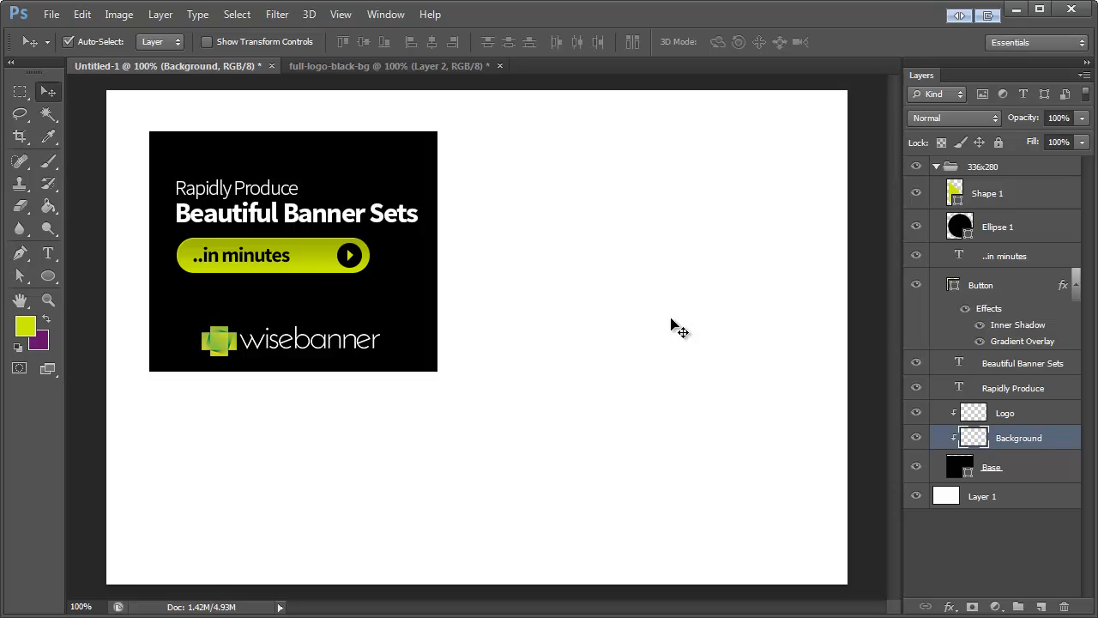
Step: Set up the Brush tool with a soft round tip of 185 px and 0% hardness
left_click(48, 161)
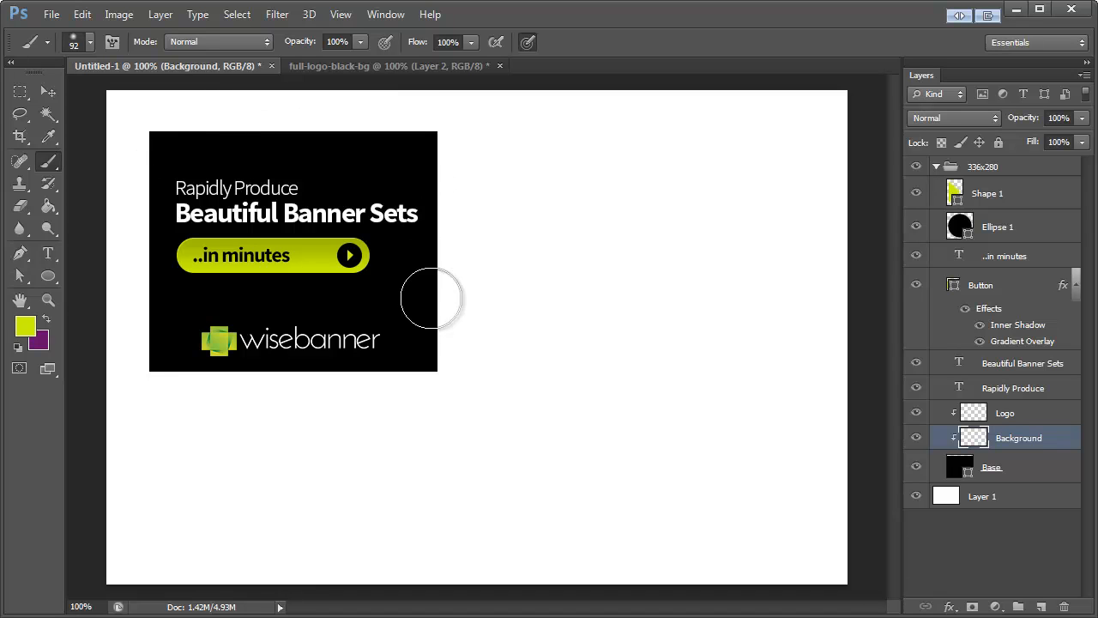
left_click(90, 42)
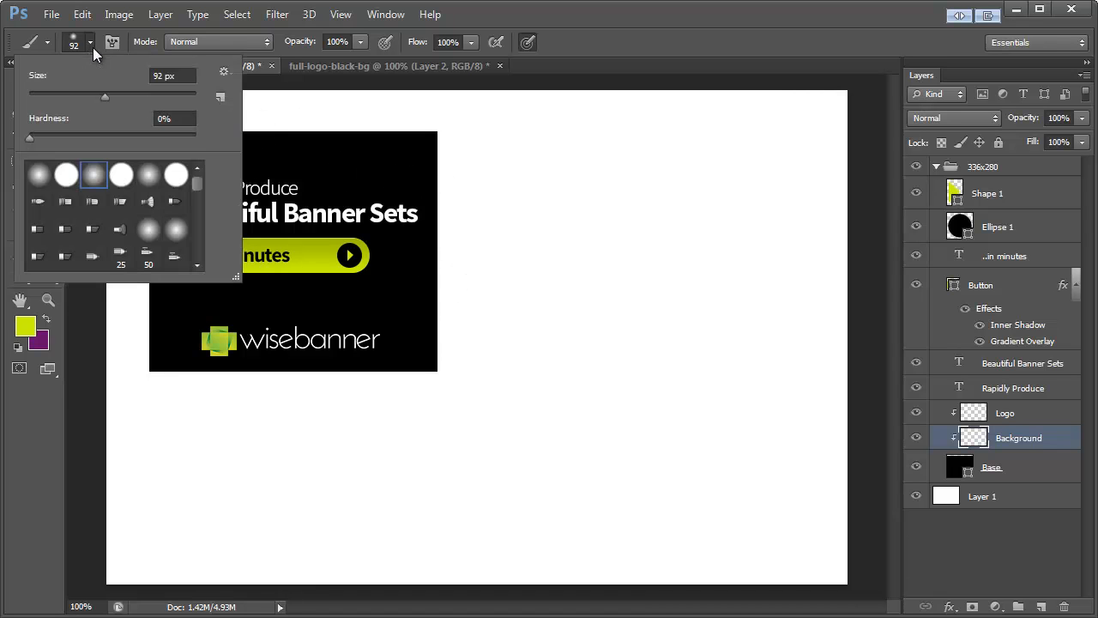
left_click_drag(128, 93, 147, 94)
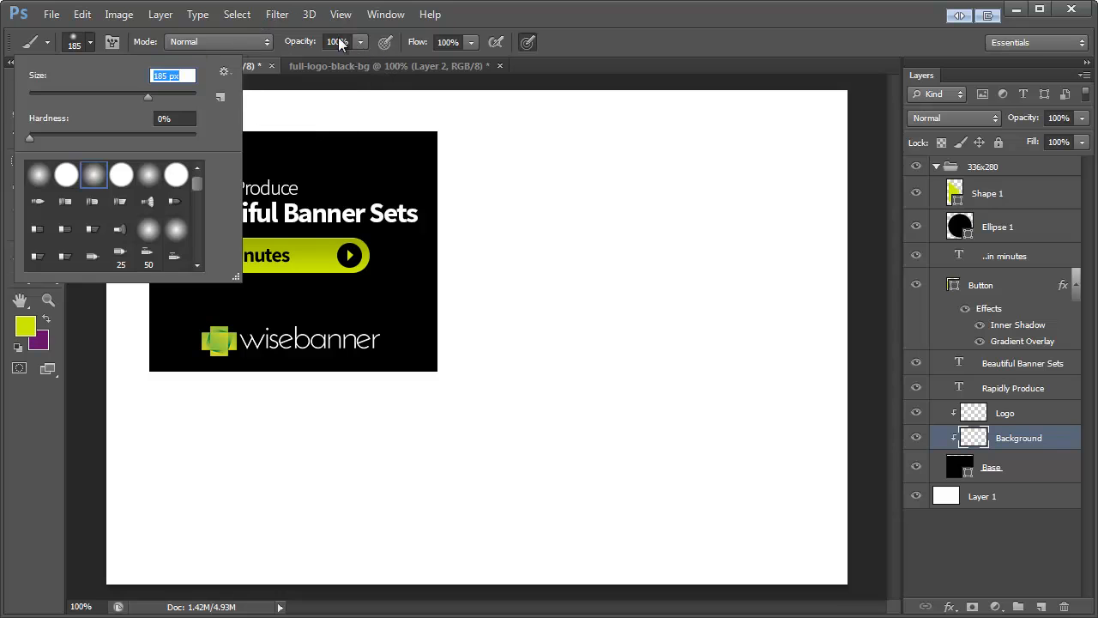
left_click(484, 18)
right_click(44, 166)
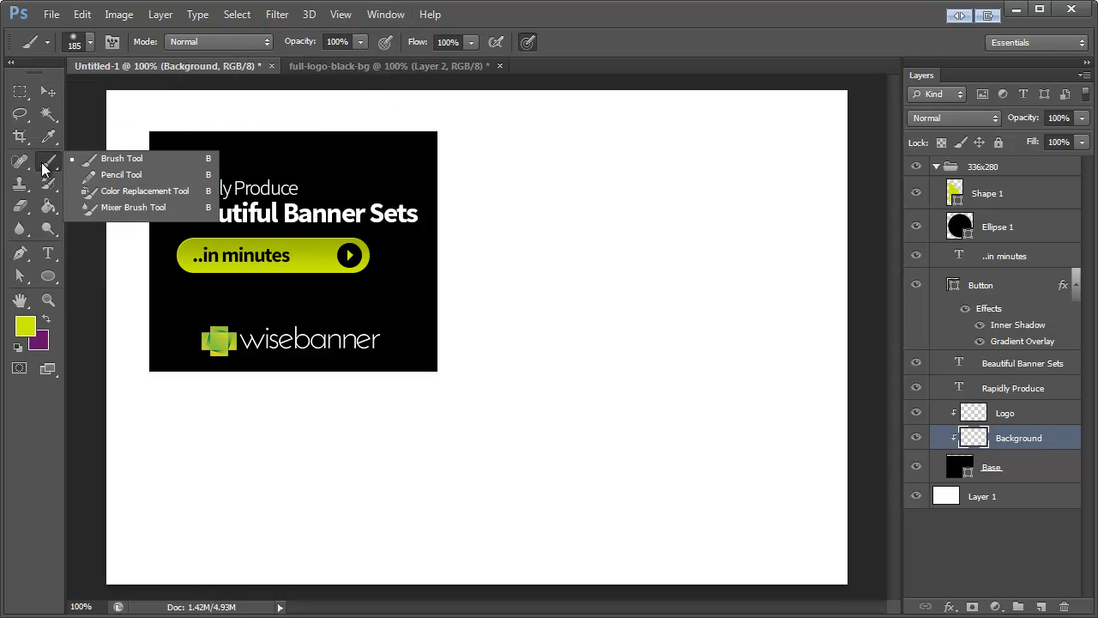
left_click(89, 46)
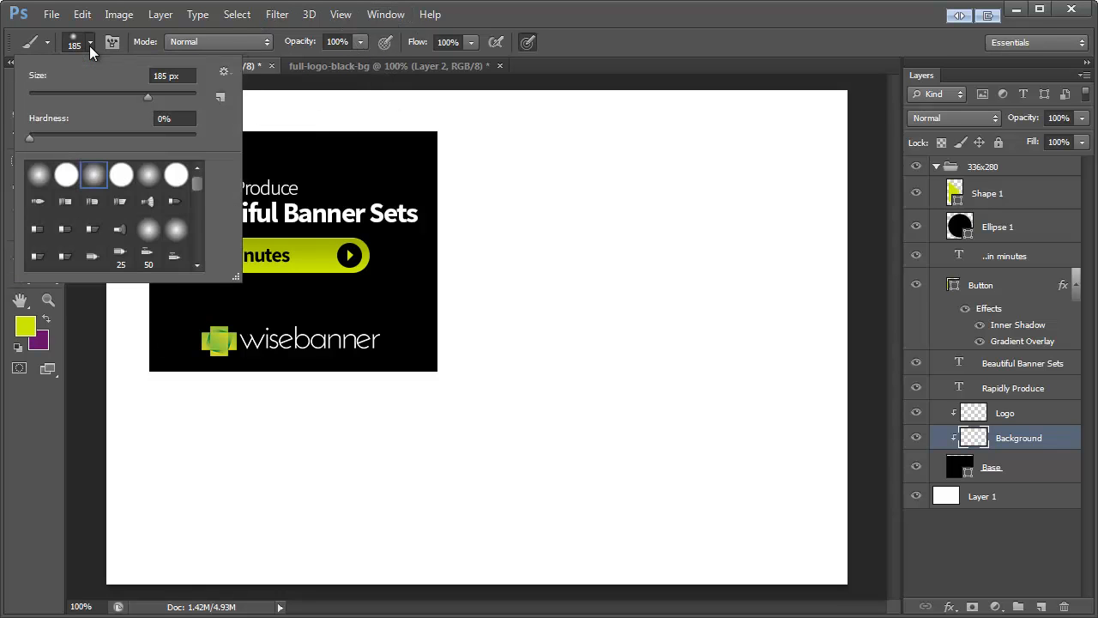
left_click(526, 18)
Step: Swap the foreground and background colours and set the foreground to a darker purple, #540157
left_click(47, 320)
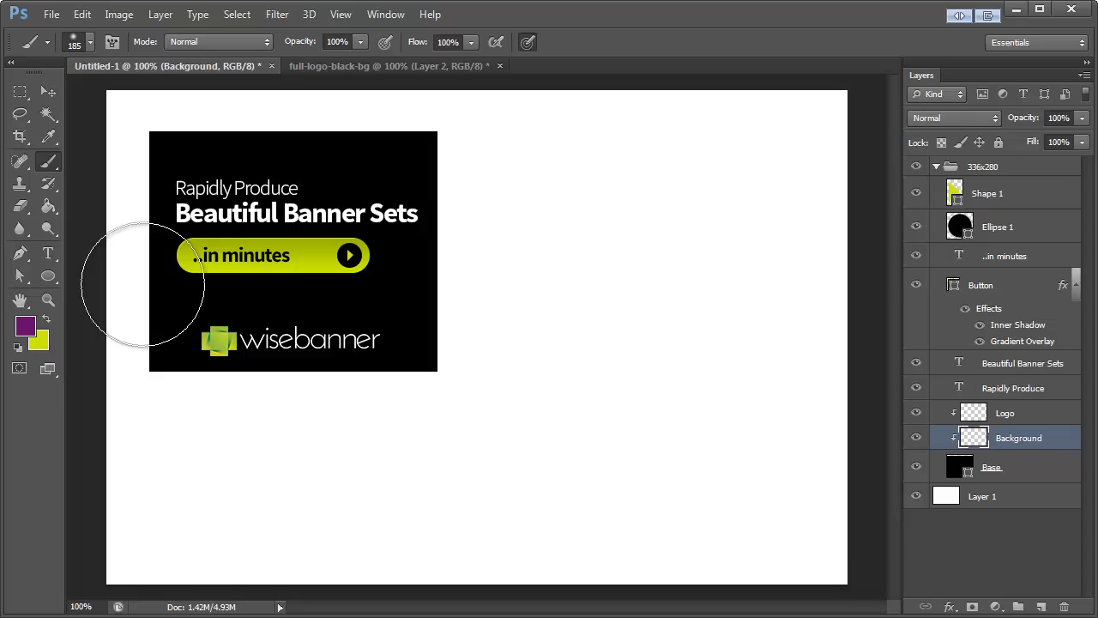
left_click(25, 326)
left_click(665, 452)
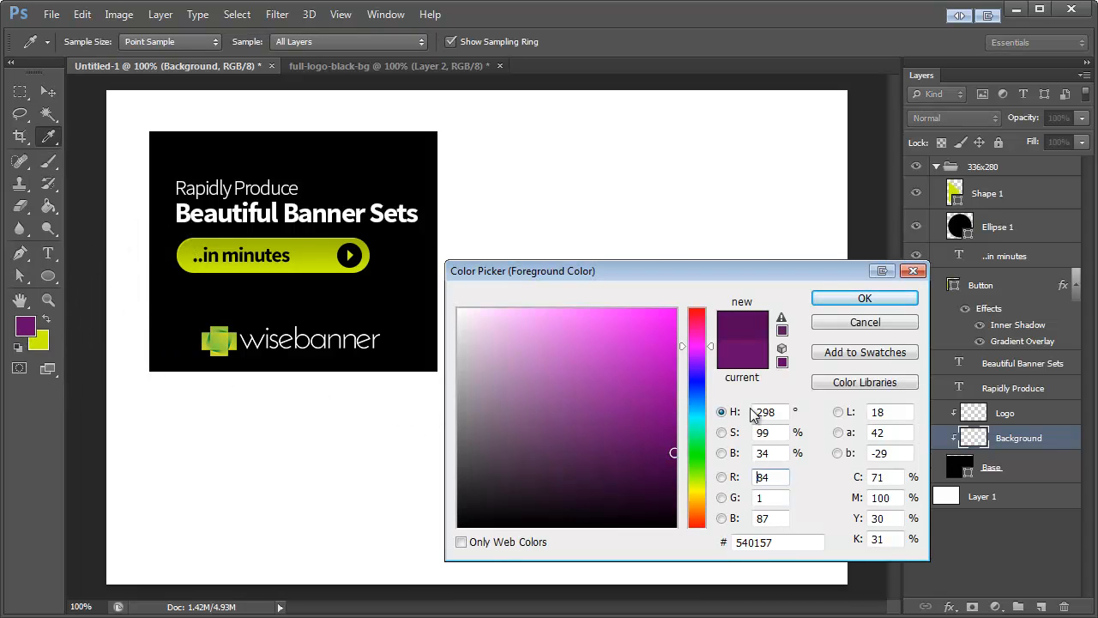
left_click(865, 297)
Step: Brush soft purple glows on the Background layer in the banner's four corners and behind its centre
key("b")
left_click(171, 138)
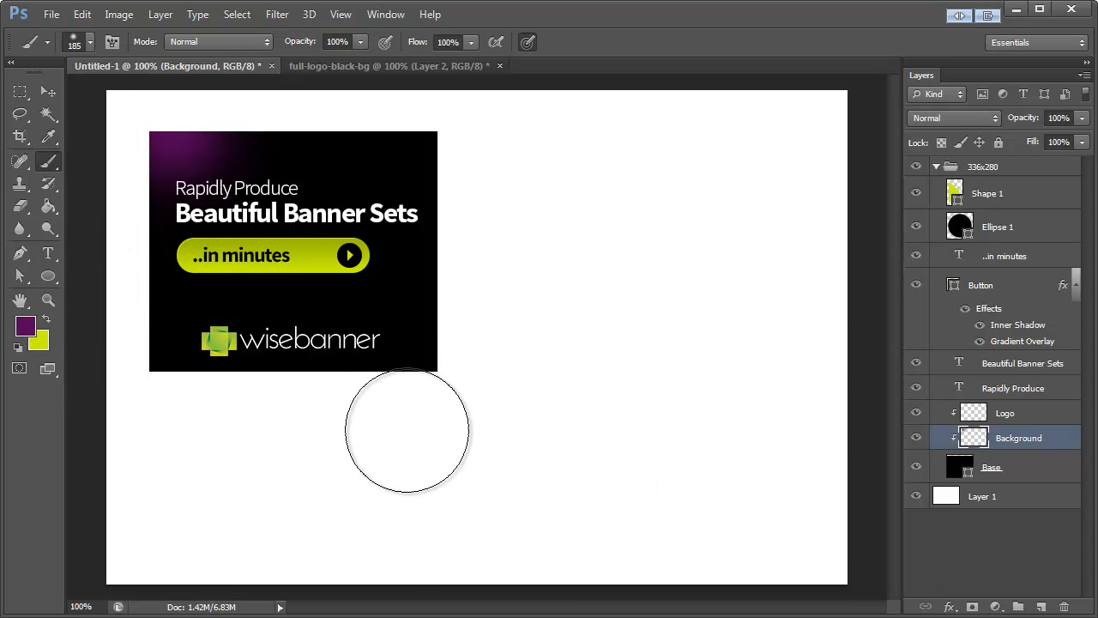
left_click(309, 239)
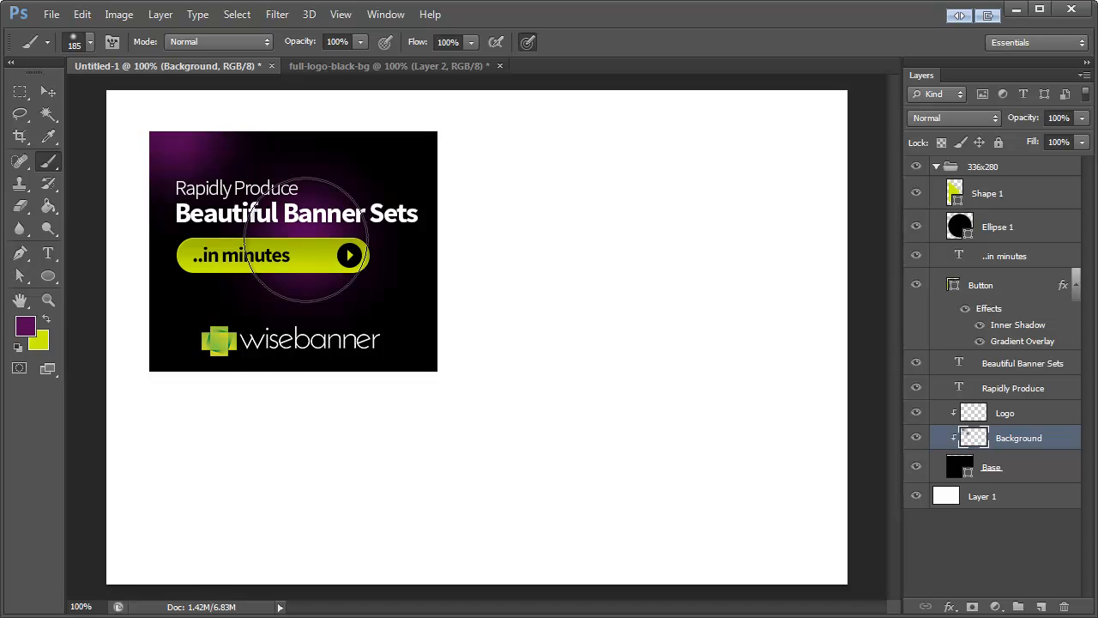
left_click(173, 396)
left_click(440, 366)
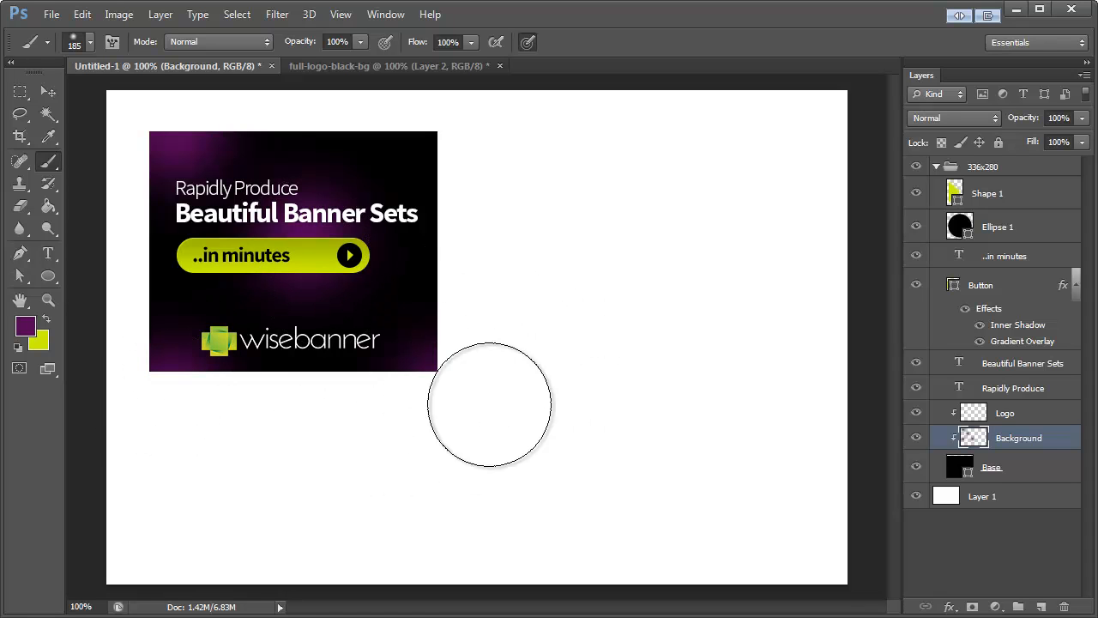
left_click(433, 136)
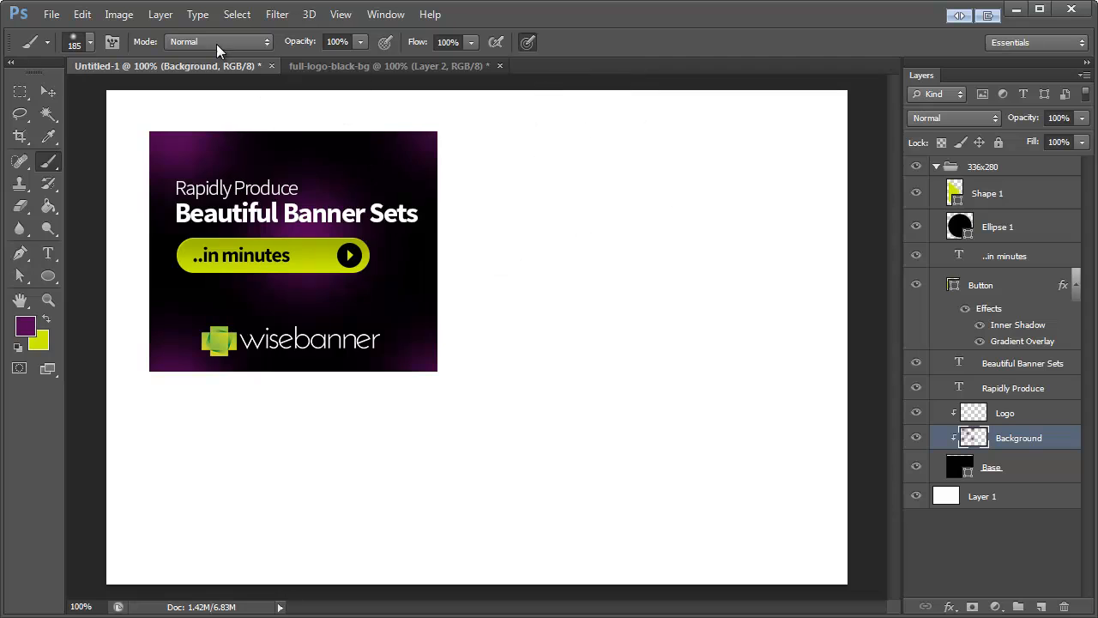
Step: Set the brush to 114 px and 44% hardness and paint crisper purple spots near the banner's top-left corner and bottom edge
left_click(92, 42)
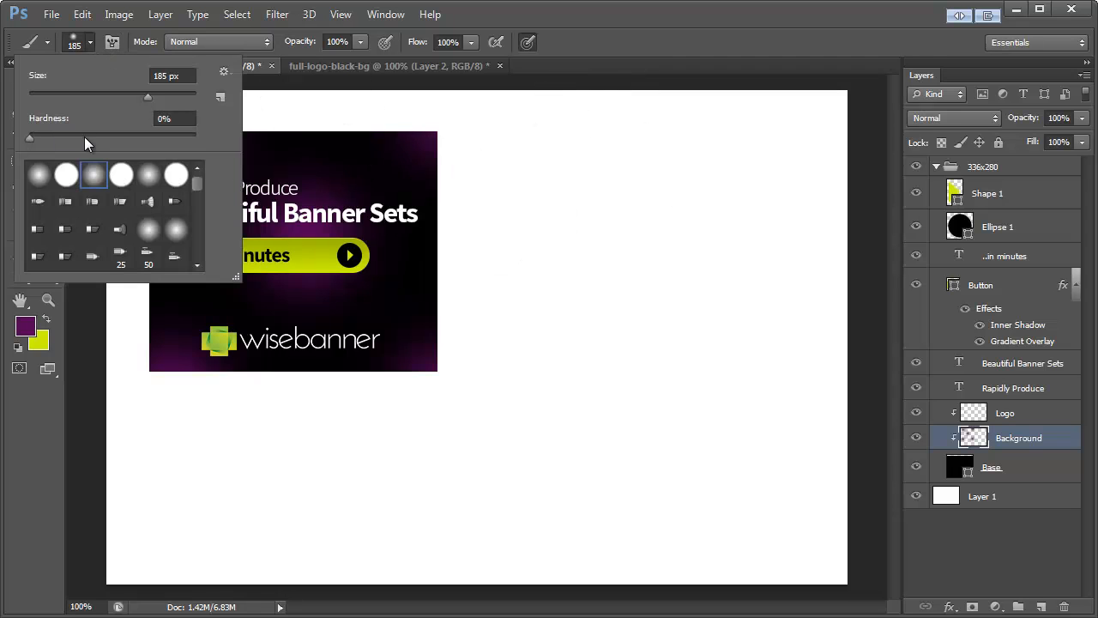
left_click_drag(84, 138, 103, 138)
left_click_drag(122, 95, 119, 96)
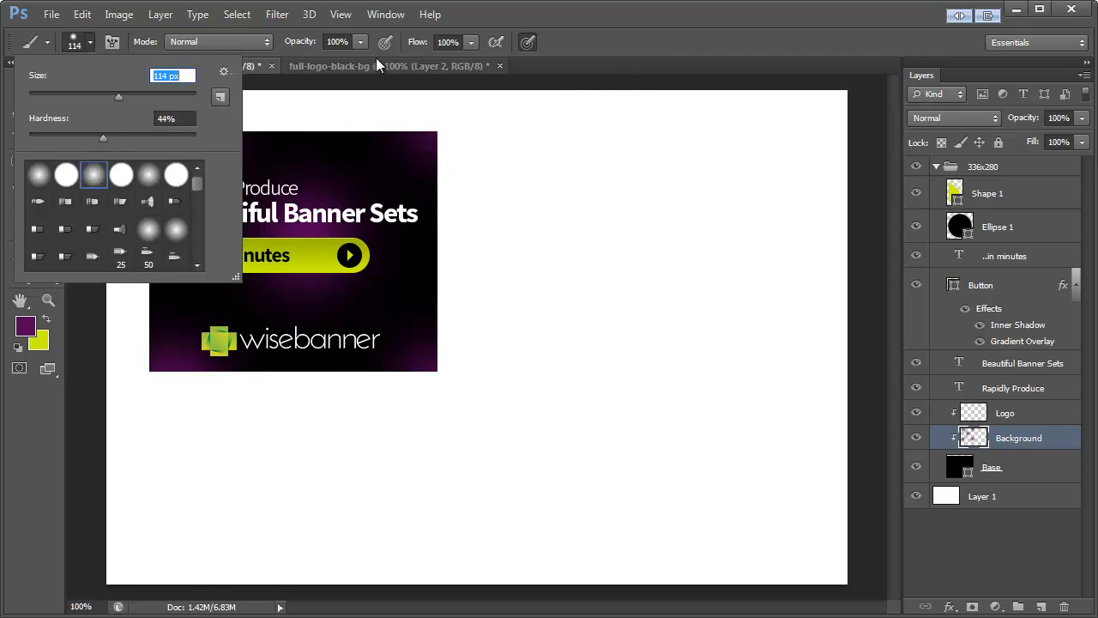
left_click(539, 26)
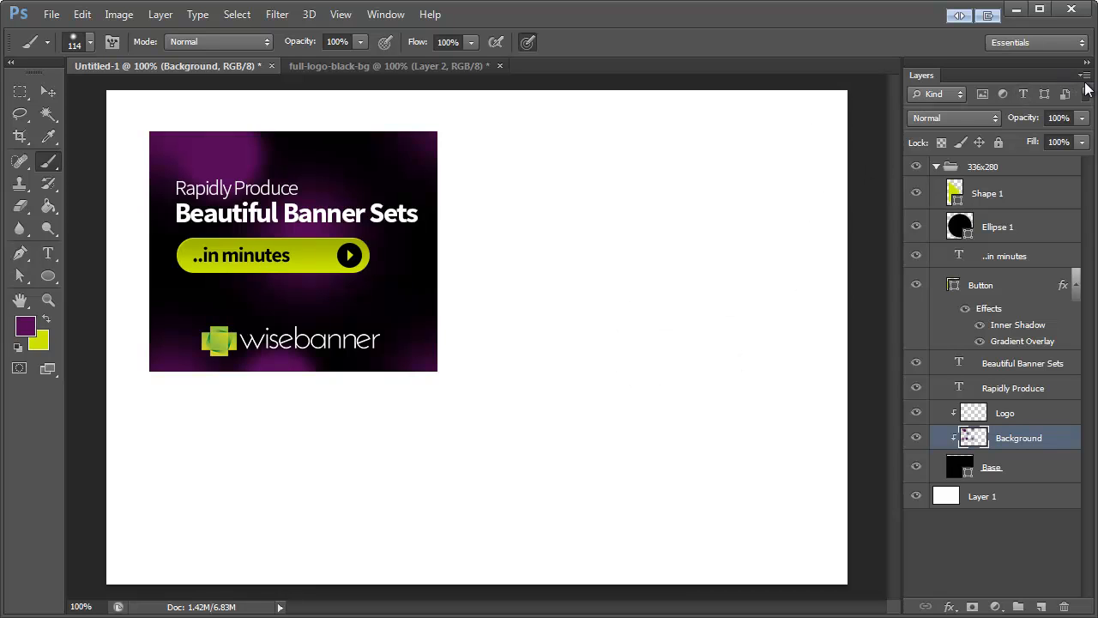
Step: Create a new clipped layer named "Background 2" above the Background layer
key("ctrl+shift+n")
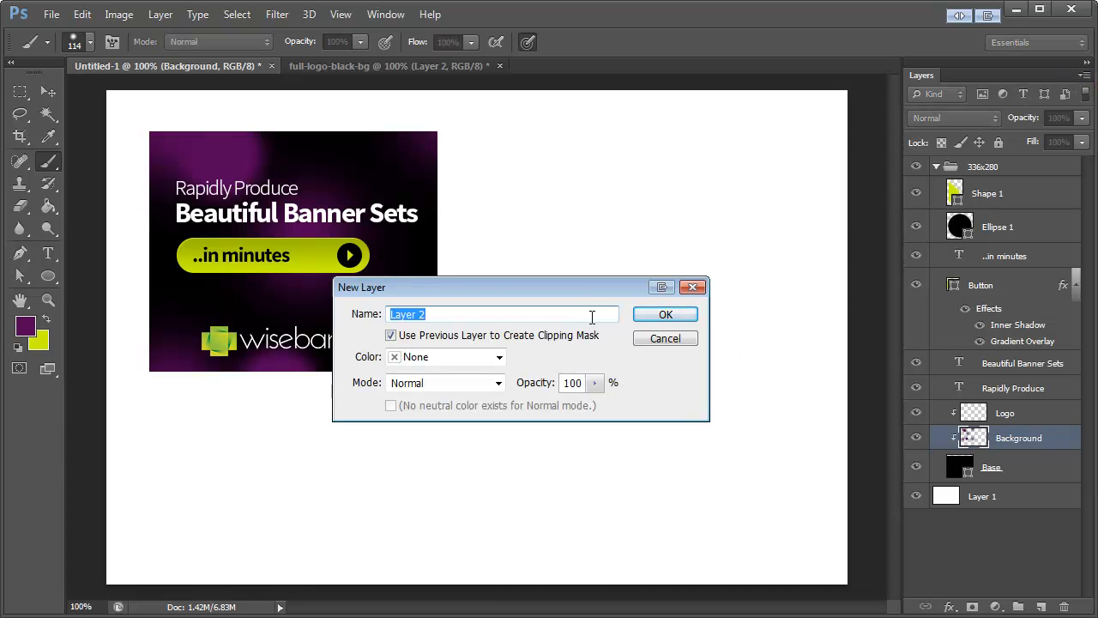
type("Background")
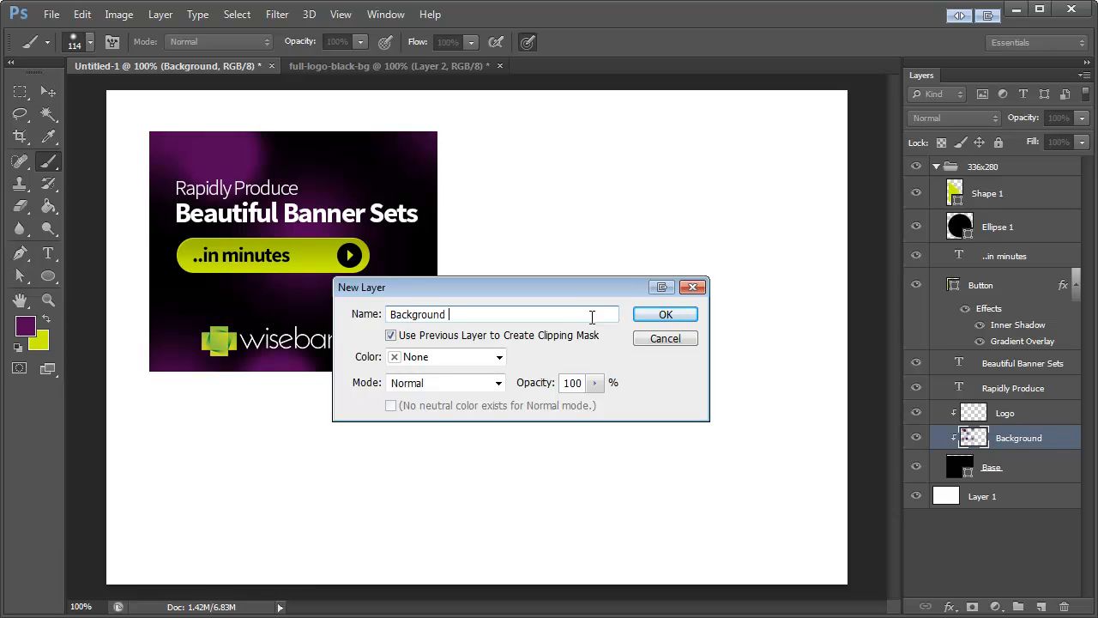
left_click(664, 315)
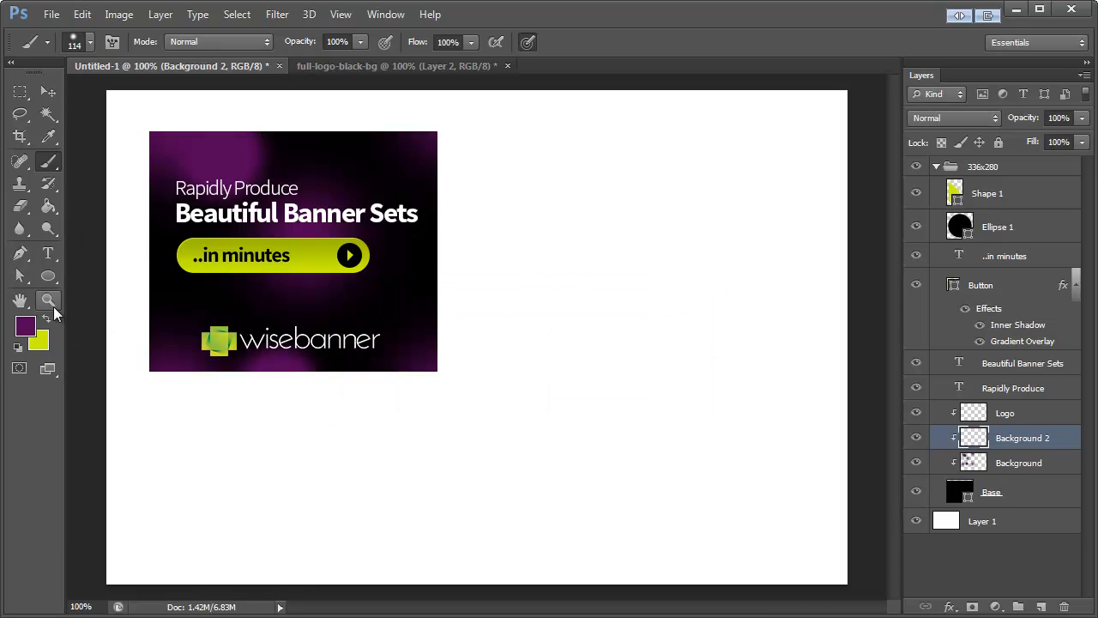
Step: Set the foreground colour to a slightly brighter, bluer purple with a hue of 289°
left_click(30, 323)
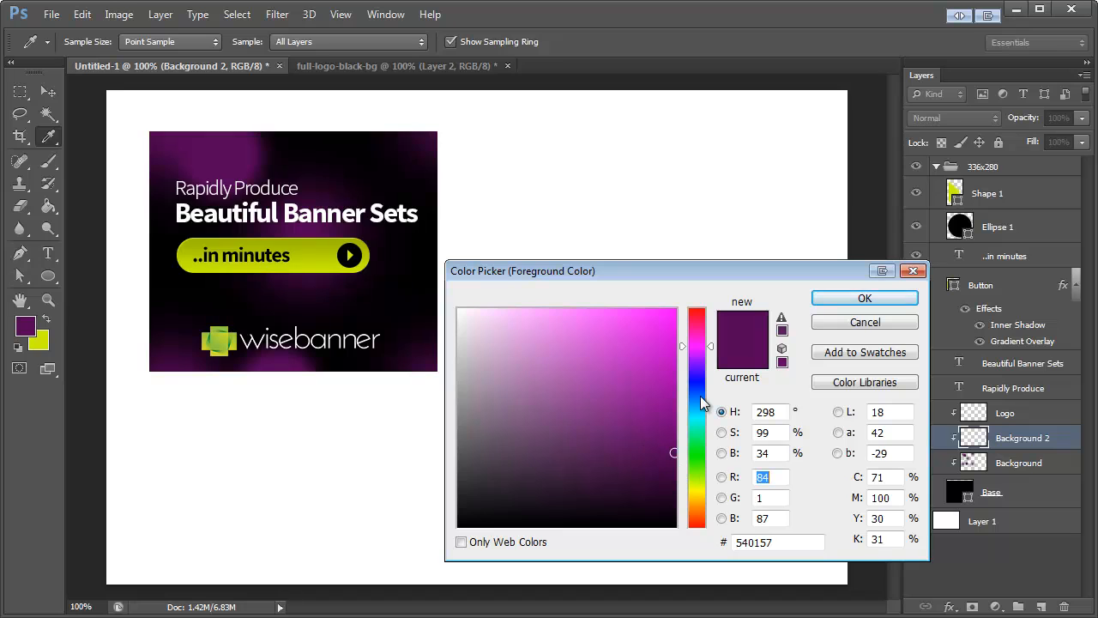
type("80")
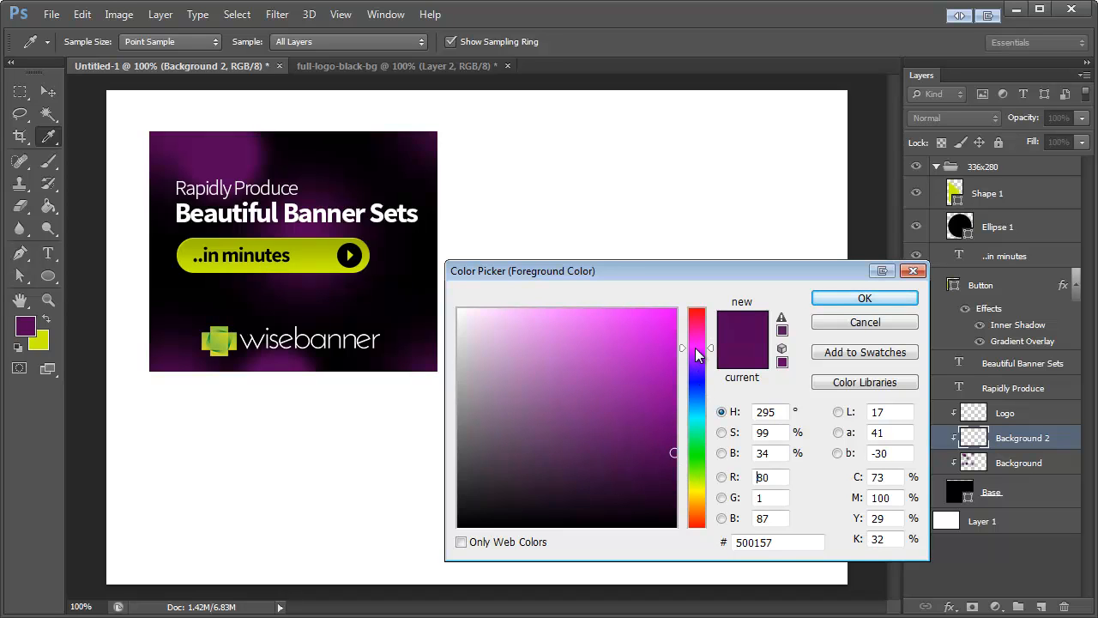
left_click_drag(696, 348, 699, 351)
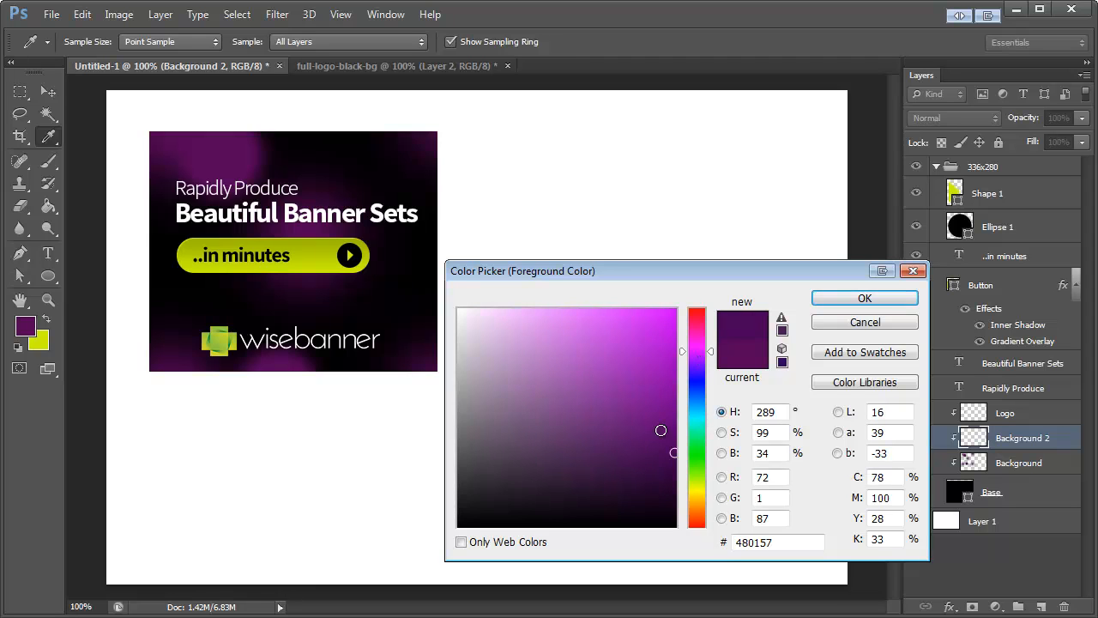
left_click(647, 433)
left_click_drag(647, 434, 655, 434)
left_click(867, 300)
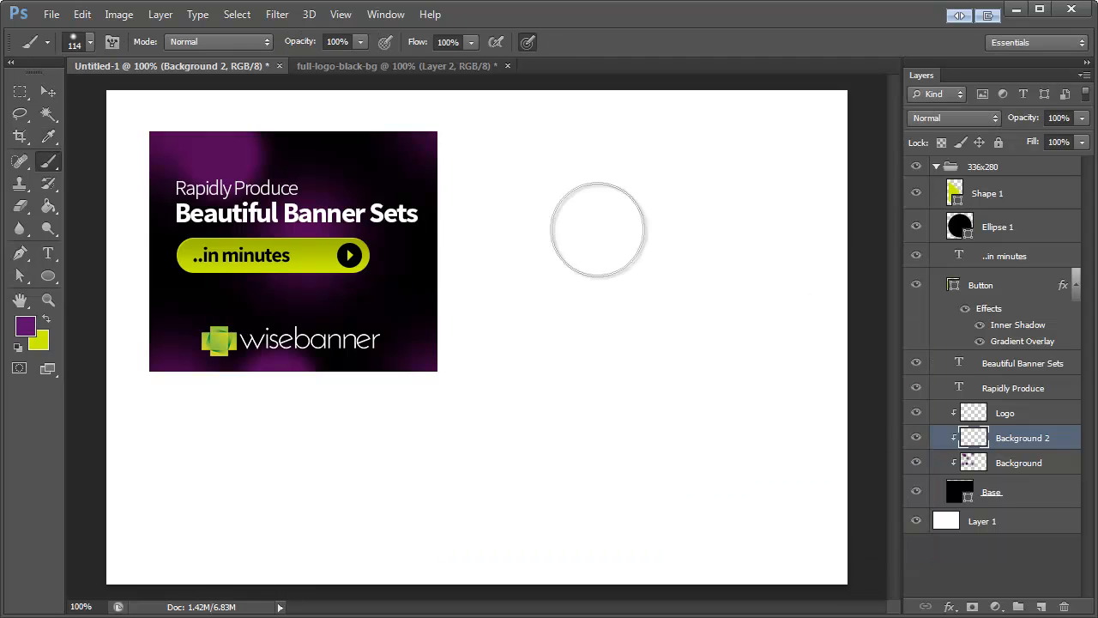
Step: Paint a purple spot with the 114 px brush on the Background 2 layer, at the banner's upper edge above the headline
left_click(308, 149)
key("ctrl+z")
left_click(272, 131)
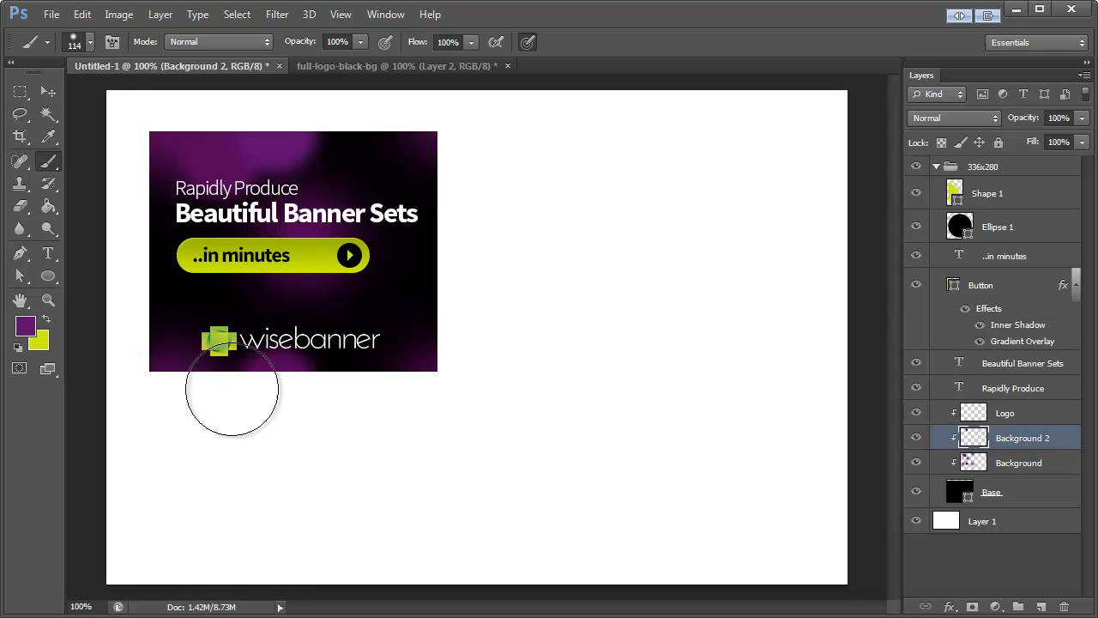
Step: Paint 55 px purple spots behind the headline and at the lower-left edge, plus one at 6% hardness above the logo's right end
left_click(86, 44)
left_click_drag(89, 95, 74, 97)
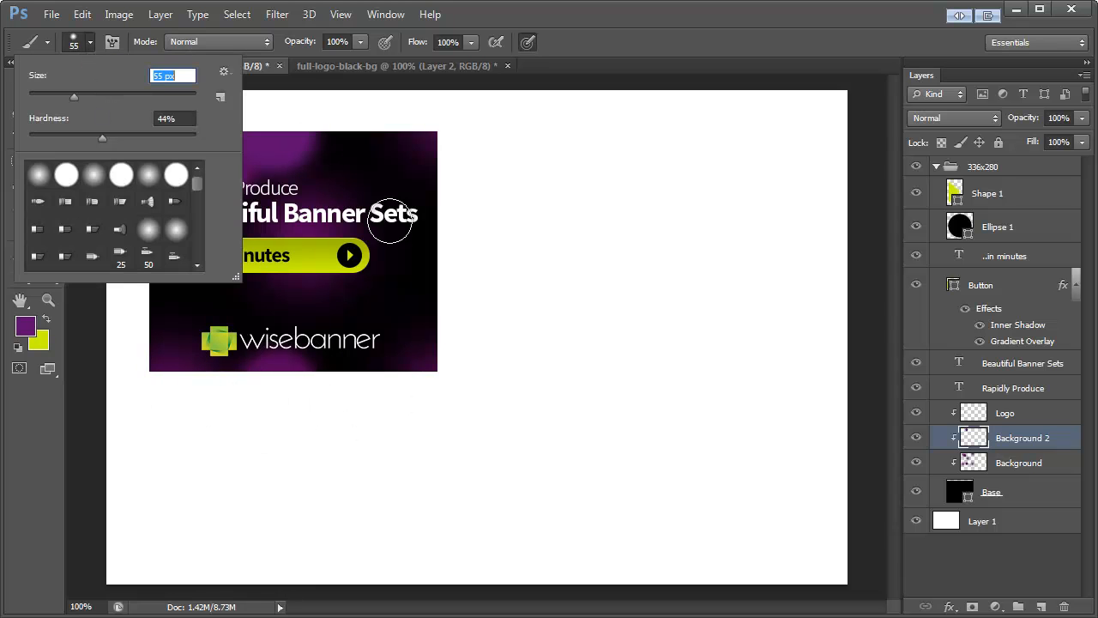
key("Return")
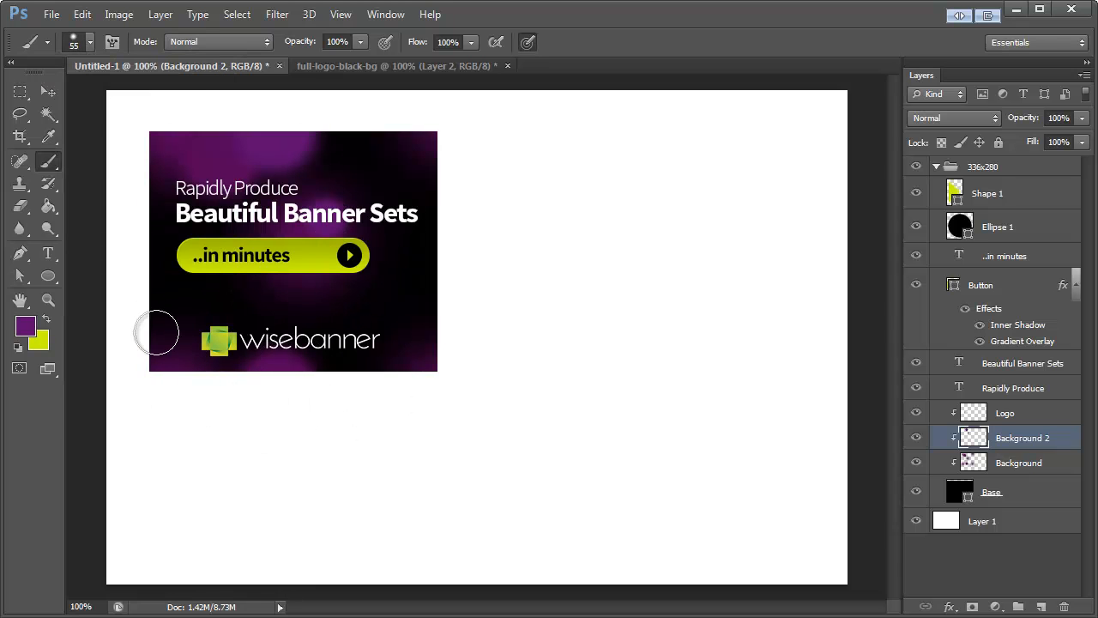
left_click(87, 43)
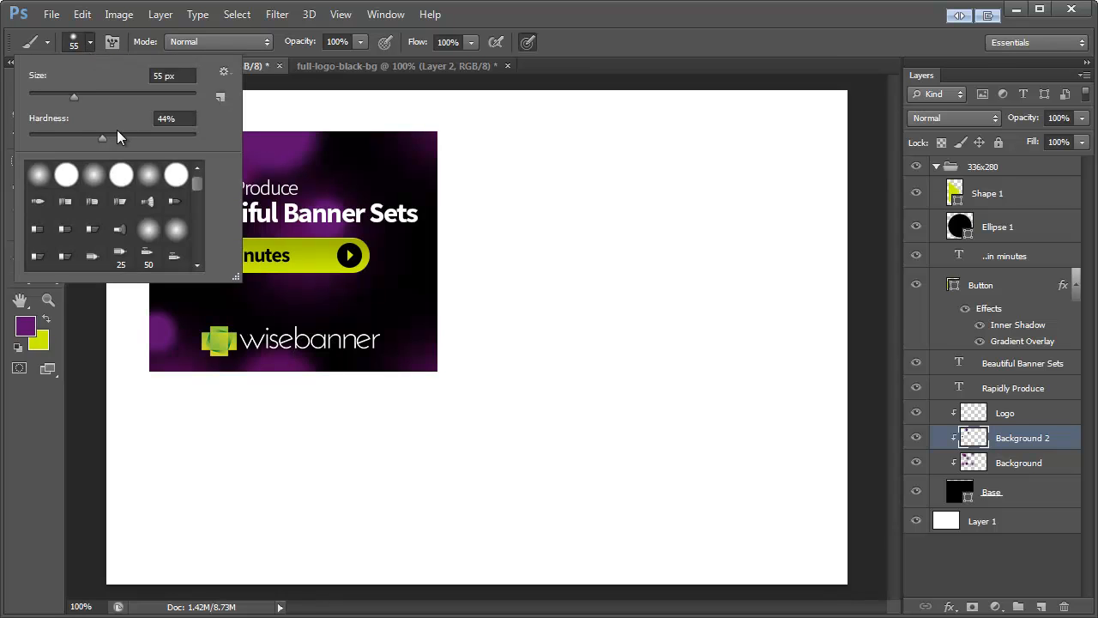
left_click_drag(116, 137, 39, 137)
key("Return")
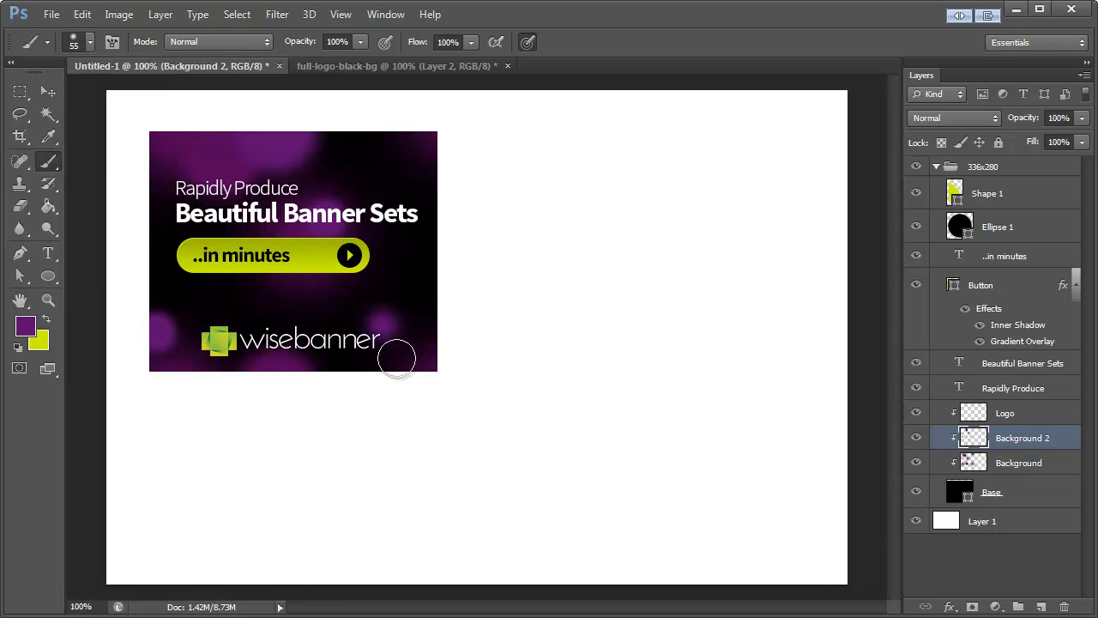
Step: Set the brush to 185 px with soft edges and paint large purple glows along the banner's right side and behind the button's left end
left_click(89, 43)
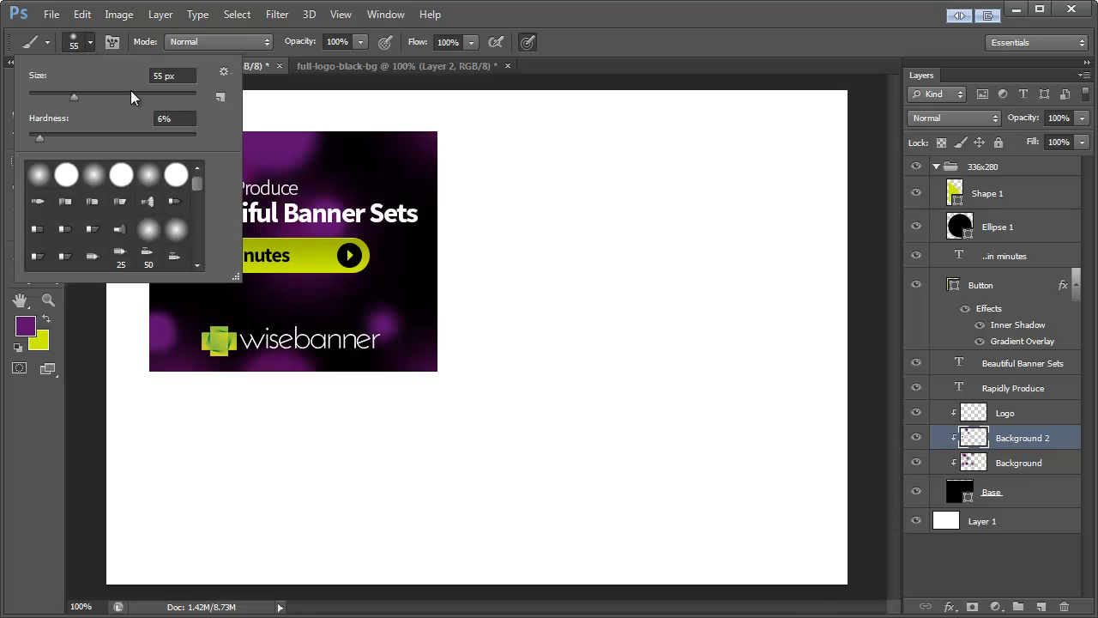
left_click_drag(122, 137, 72, 135)
left_click_drag(73, 96, 117, 97)
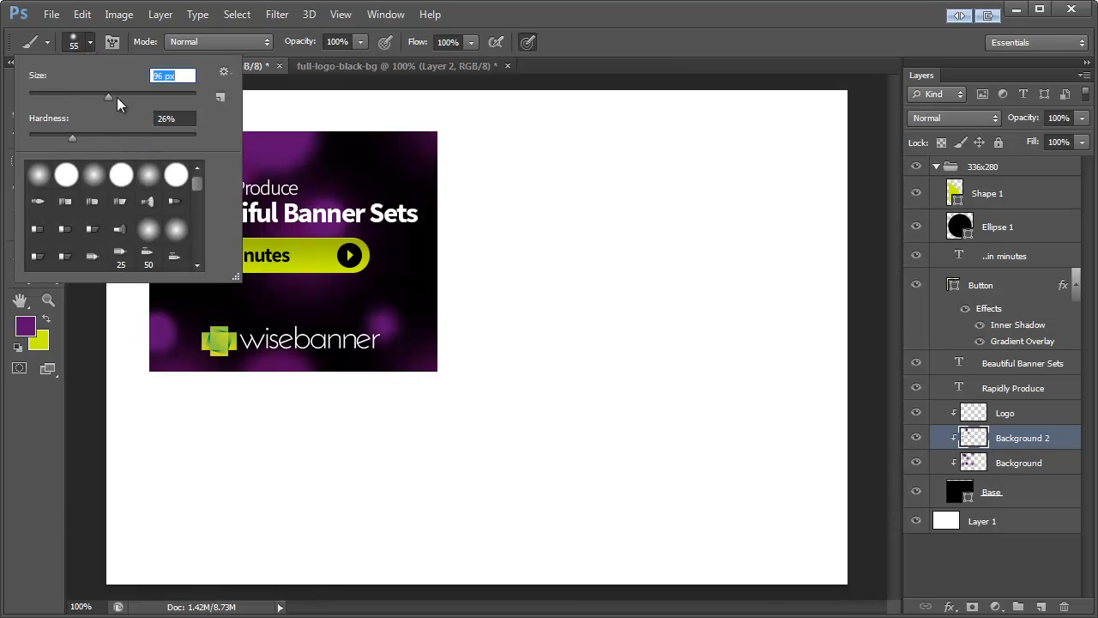
left_click(61, 135)
left_click(570, 105)
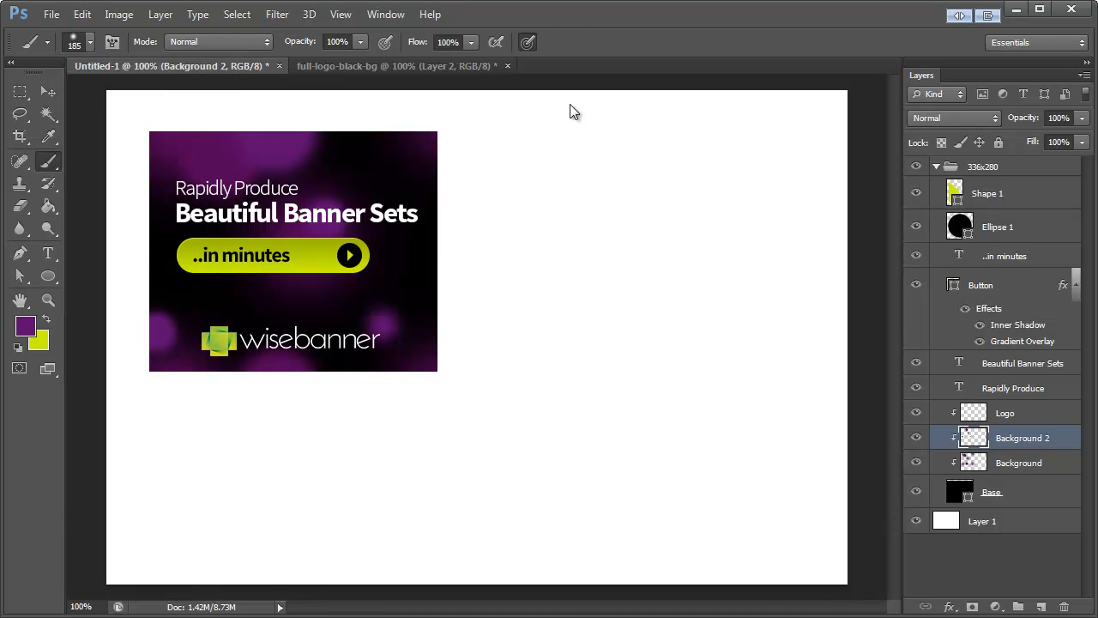
left_click(441, 378)
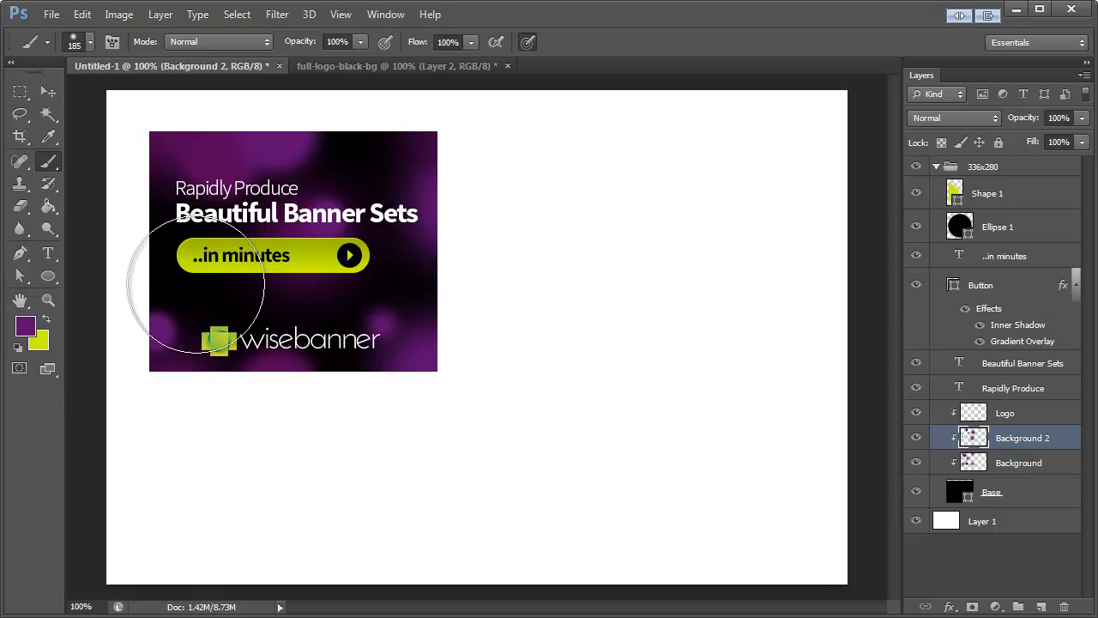
left_click(91, 41)
left_click(95, 39)
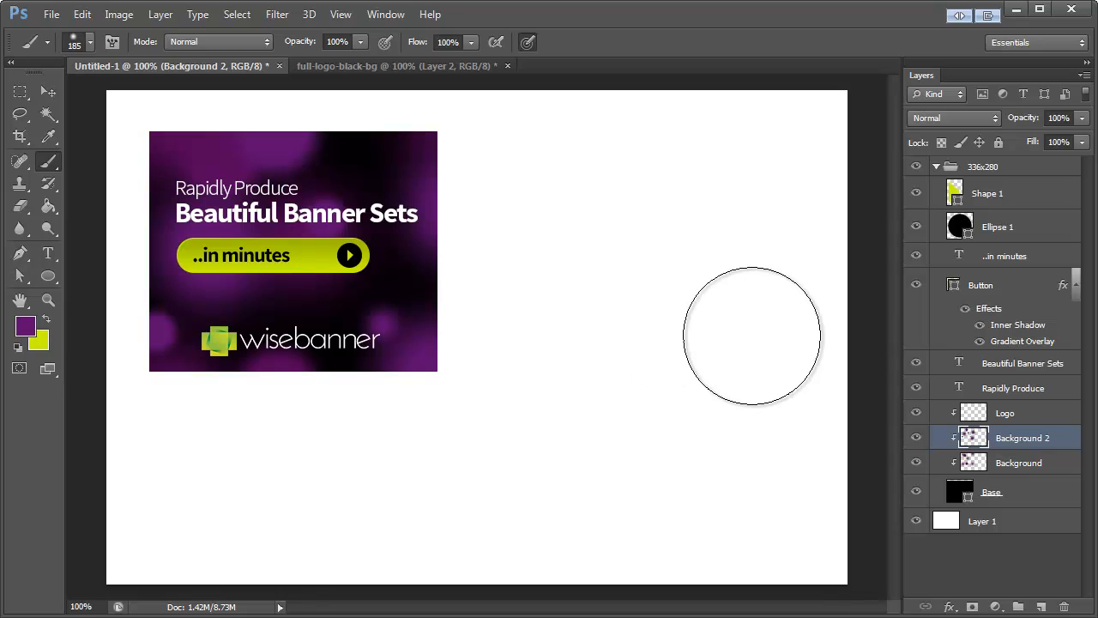
Step: Compare blend modes on the Background 2 layer and set it to Linear Dodge (Add)
left_click(957, 120)
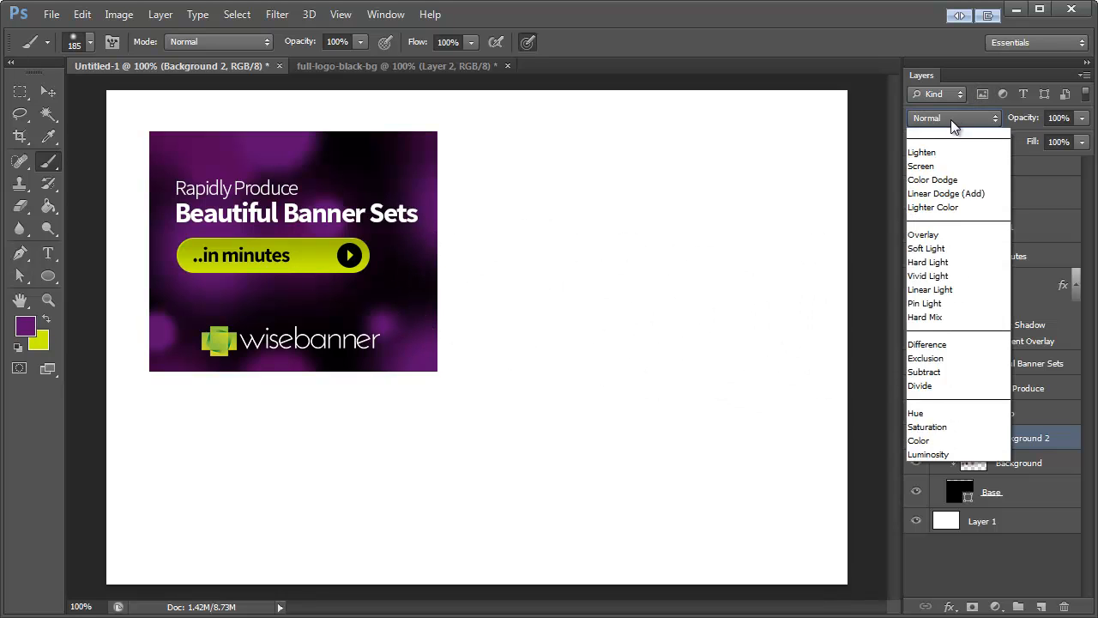
left_click(941, 117)
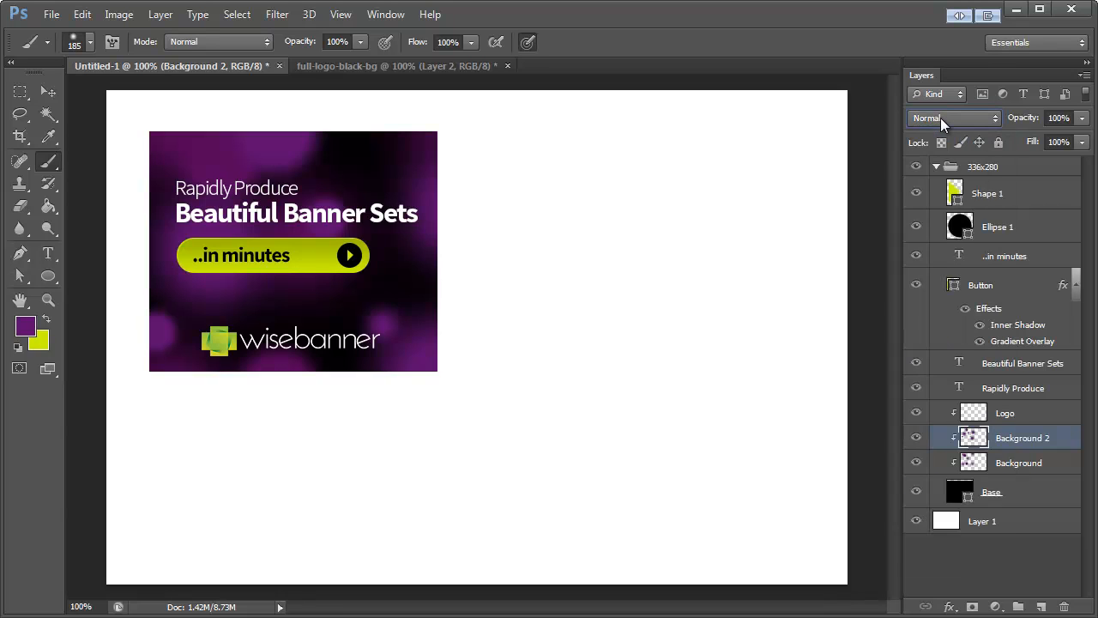
key("Down")
key("Down")
key("Down")
key("Down")
key("Down")
key("Down")
key("Down")
key("Down")
key("Down")
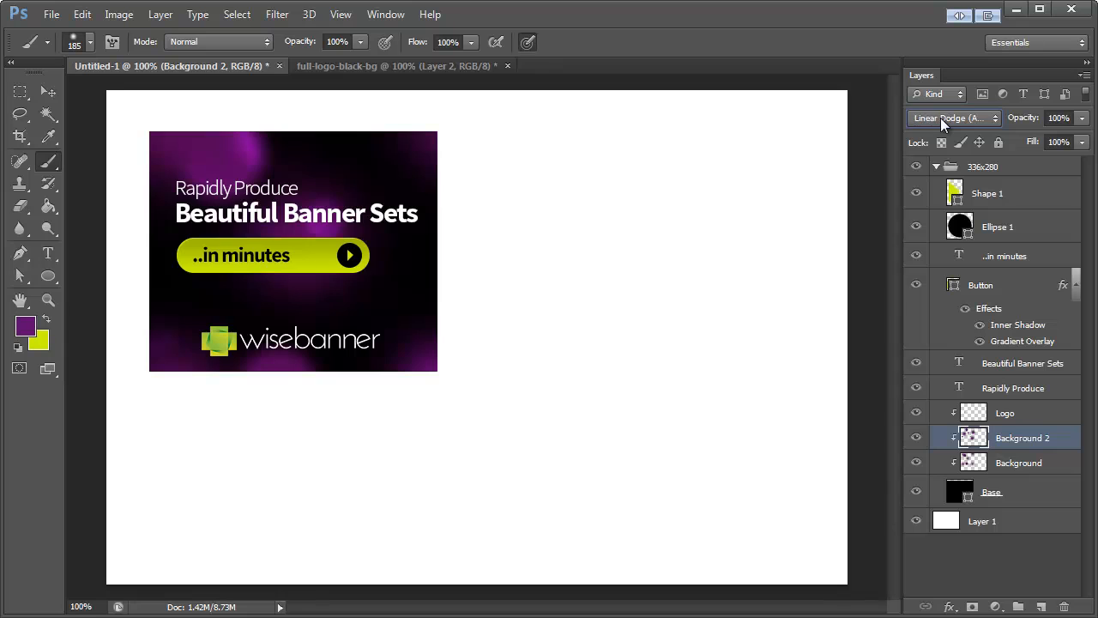
key("Up")
key("Up")
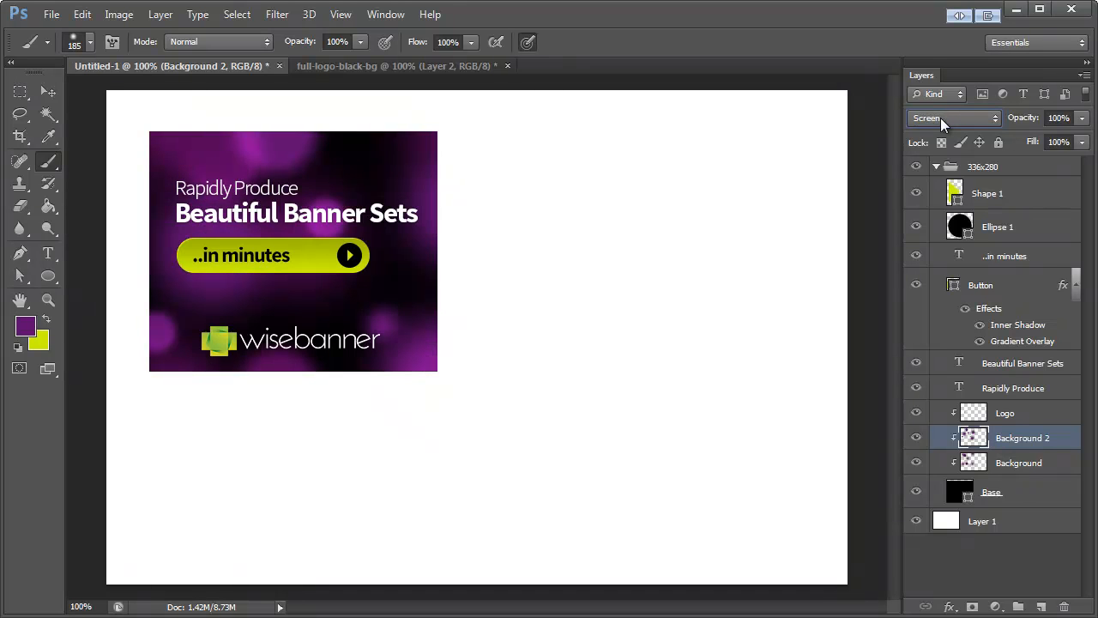
key("Down")
key("Down")
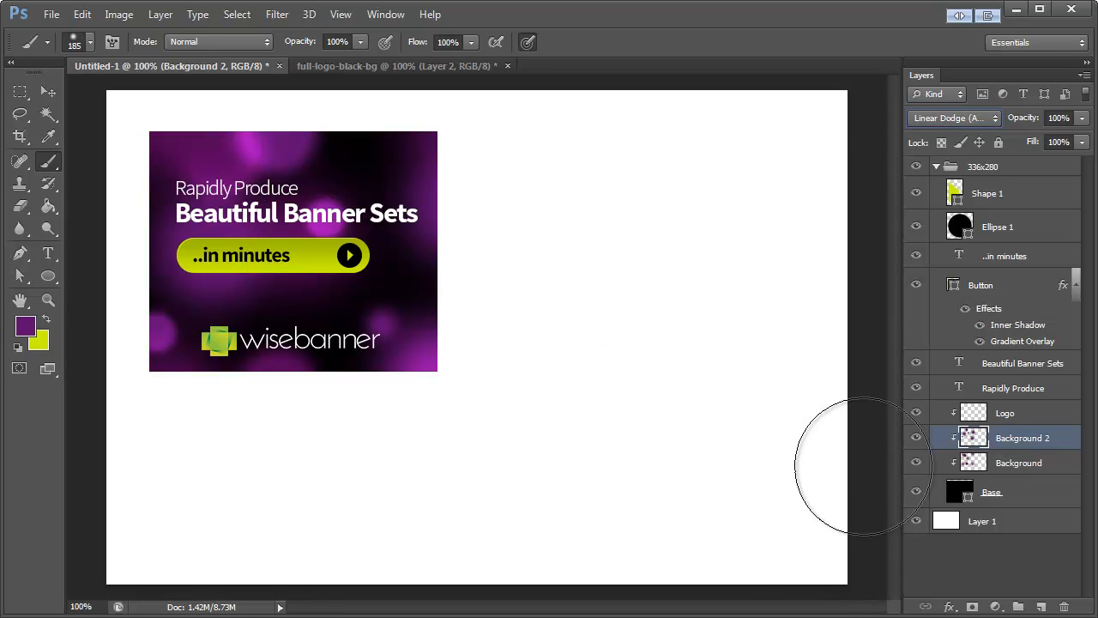
Step: Create a new clipped layer named "Background 3" directly above the Logo layer
left_click(1017, 418)
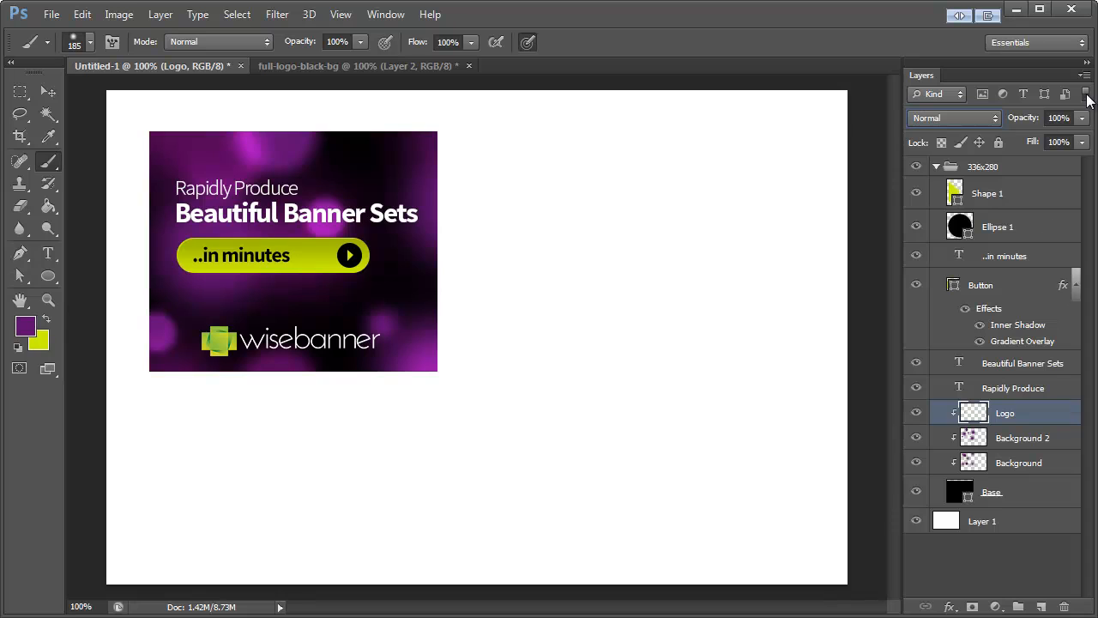
key("ctrl+shift+n")
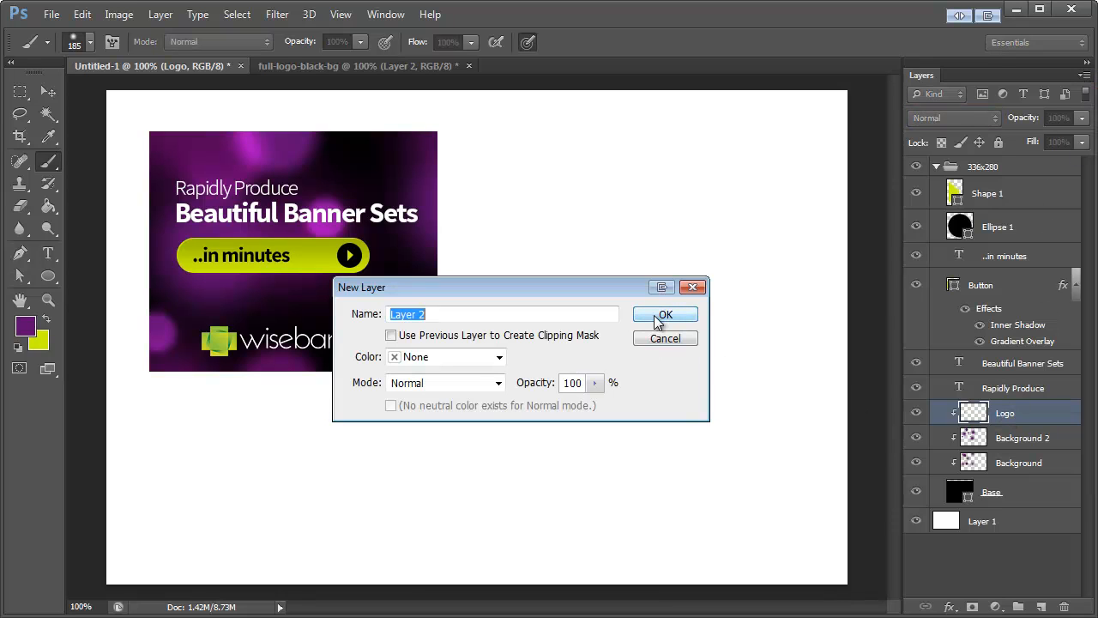
left_click(392, 335)
left_click_drag(396, 314, 432, 314)
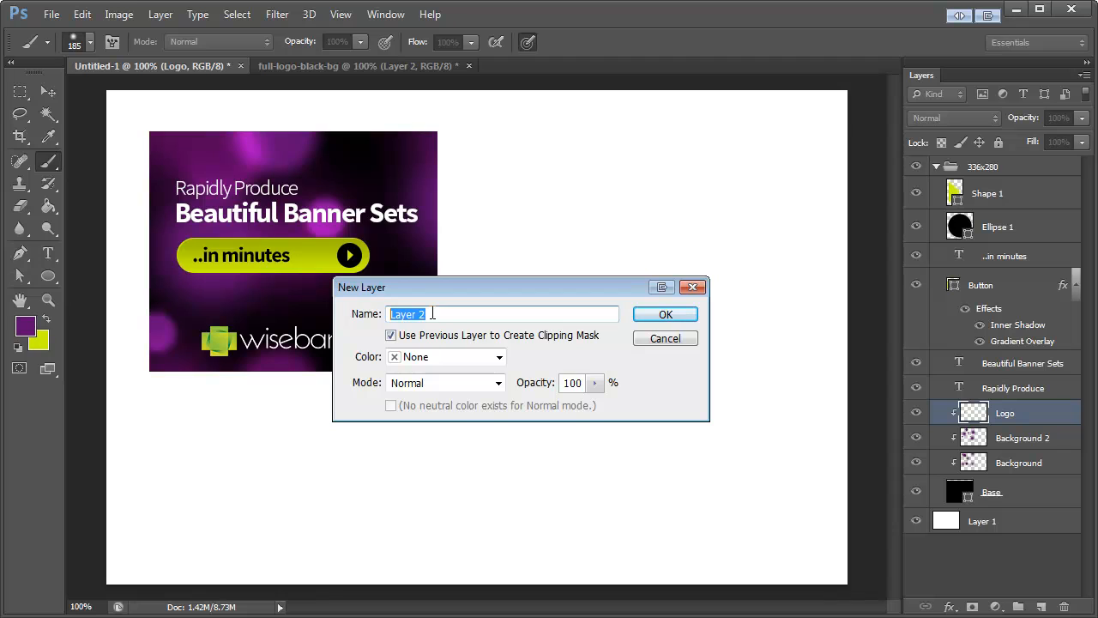
type("Background 3")
left_click(678, 315)
Step: Set the foreground colour to black (#000000) and draw a rectangle about 395 x 151 px across the banner behind the headline and button
left_click_drag(48, 275, 95, 273)
left_click(25, 325)
left_click_drag(459, 520, 411, 551)
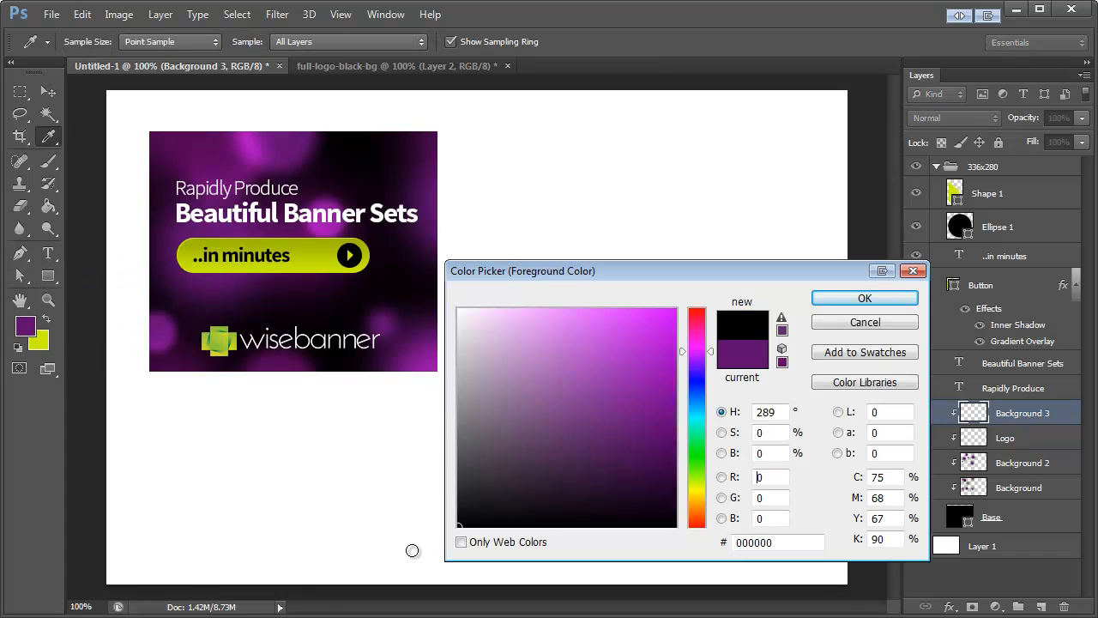
left_click(848, 302)
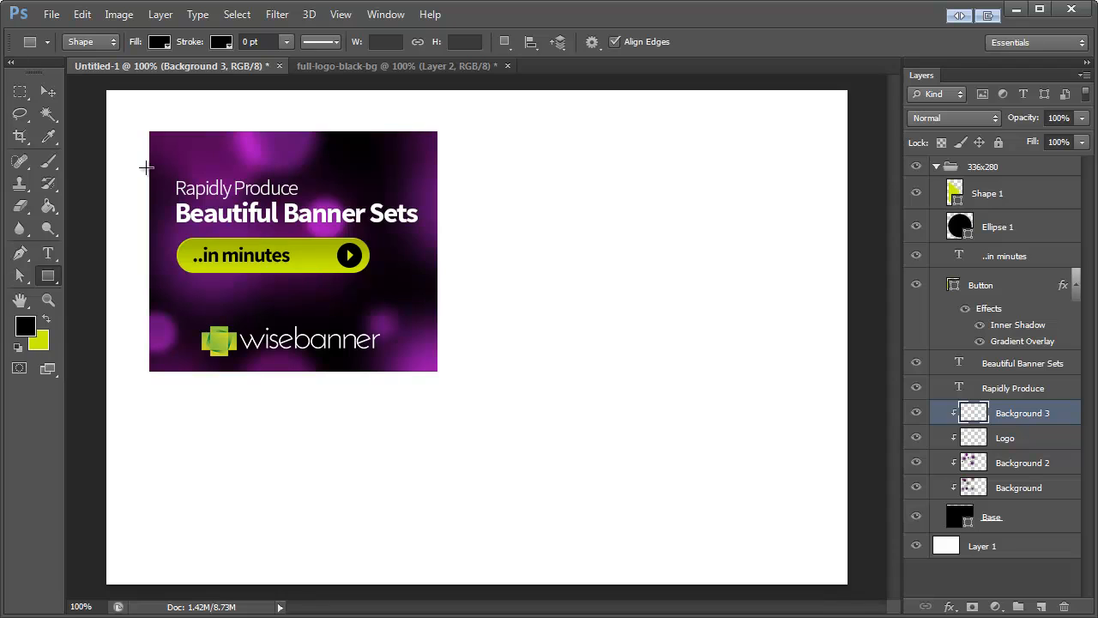
left_click_drag(146, 167, 485, 296)
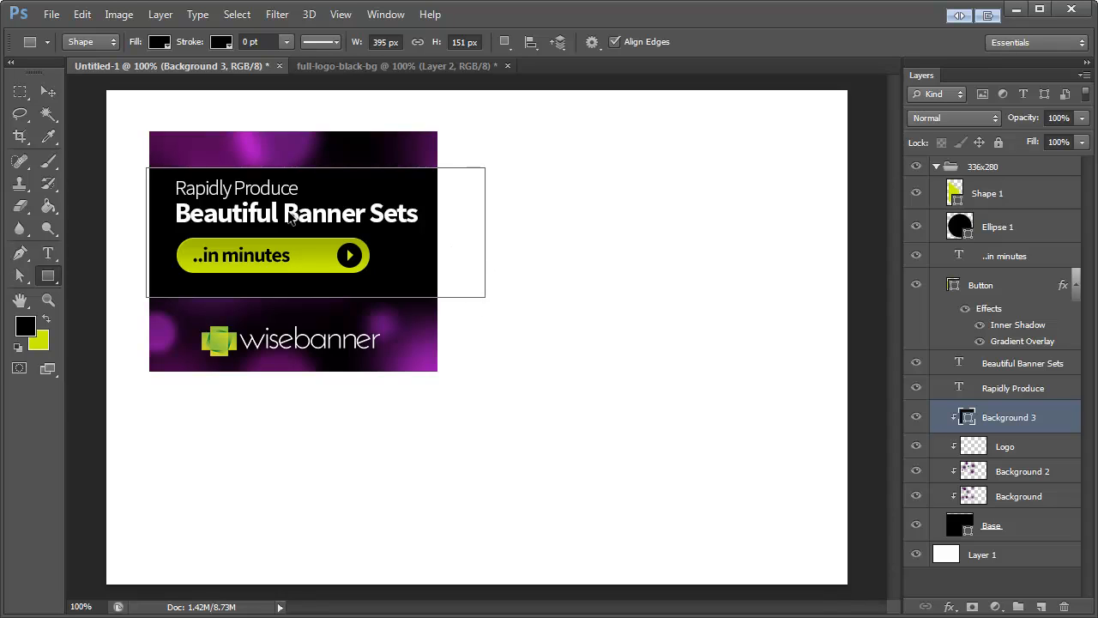
Step: Hide the path outline, move the black band up slightly and reduce its layer opacity to 44%
key("ctrl+h")
key("v")
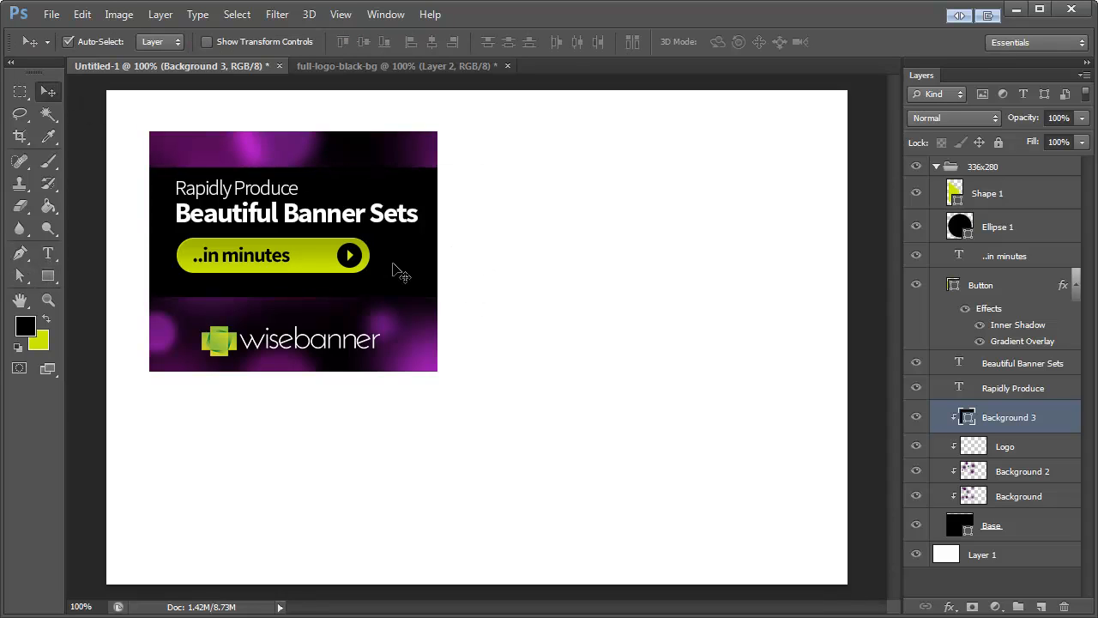
left_click_drag(398, 271, 397, 268)
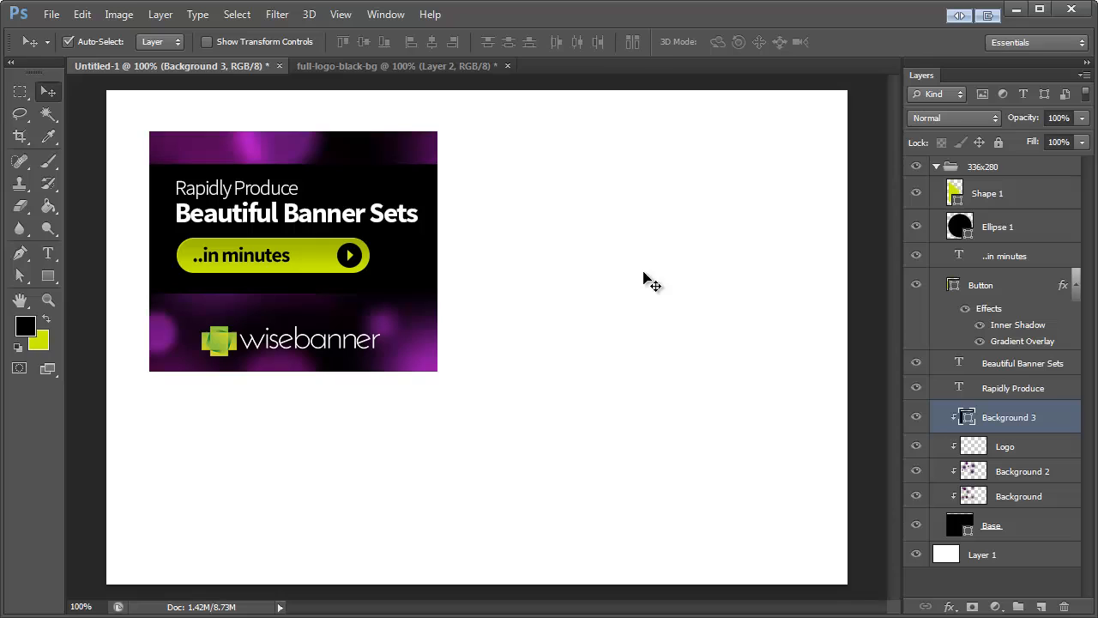
left_click(1082, 118)
mouse_move(1053, 135)
left_mouse_down()
mouse_move(1030, 137)
mouse_move(1045, 143)
left_mouse_up()
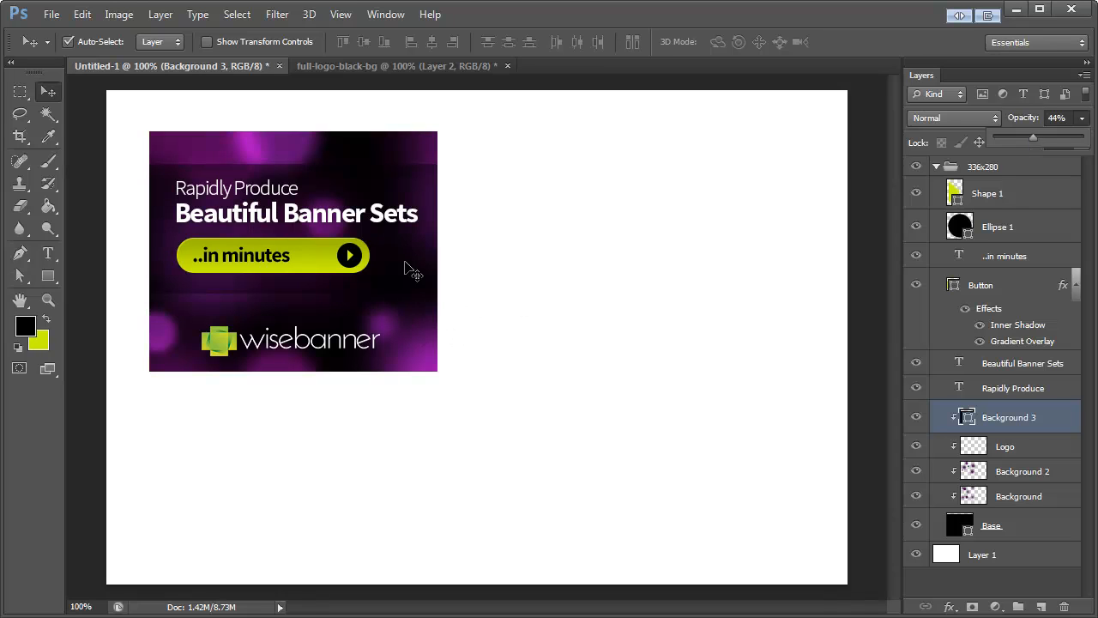
left_click(223, 342)
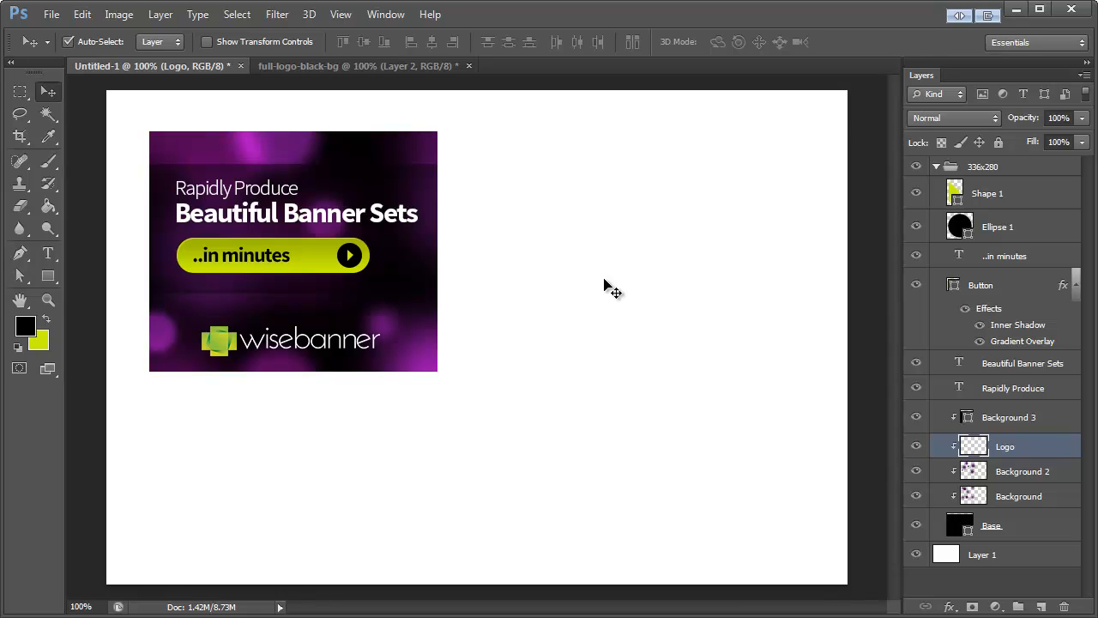
Step: Collapse the 336x280 group and duplicate it in the same document as "728x90"
left_click(1004, 171)
left_click(936, 167)
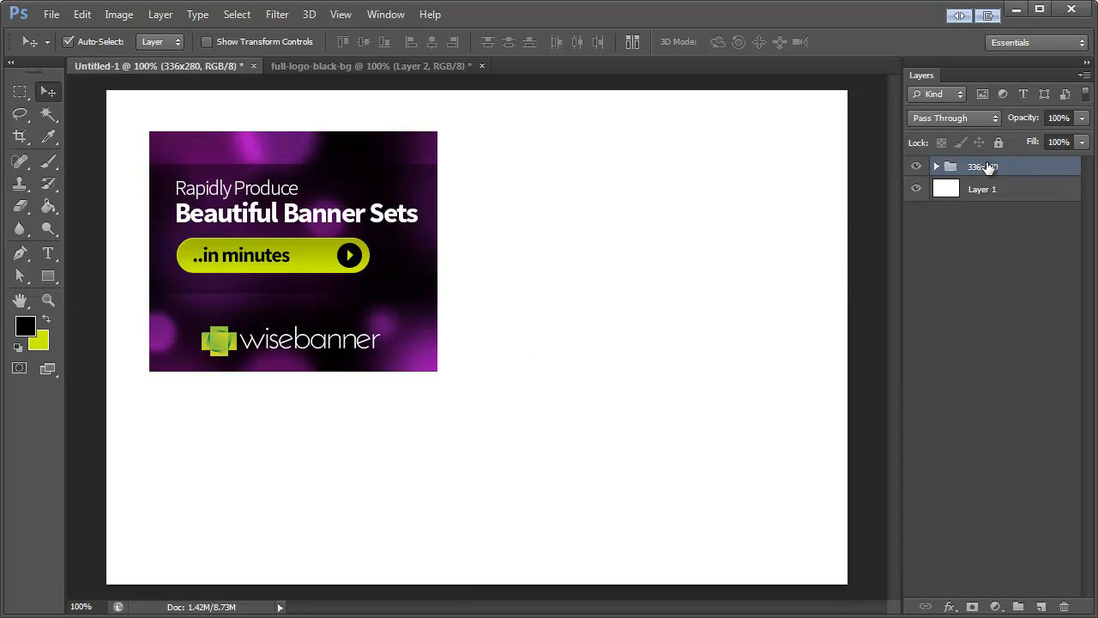
left_click(937, 167)
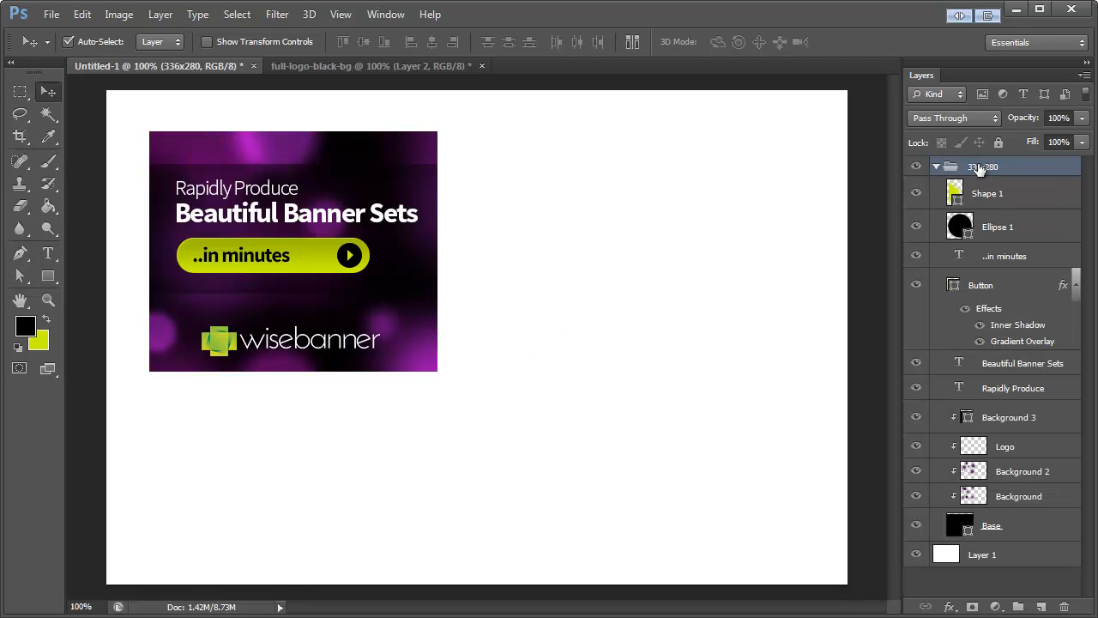
left_click(937, 167)
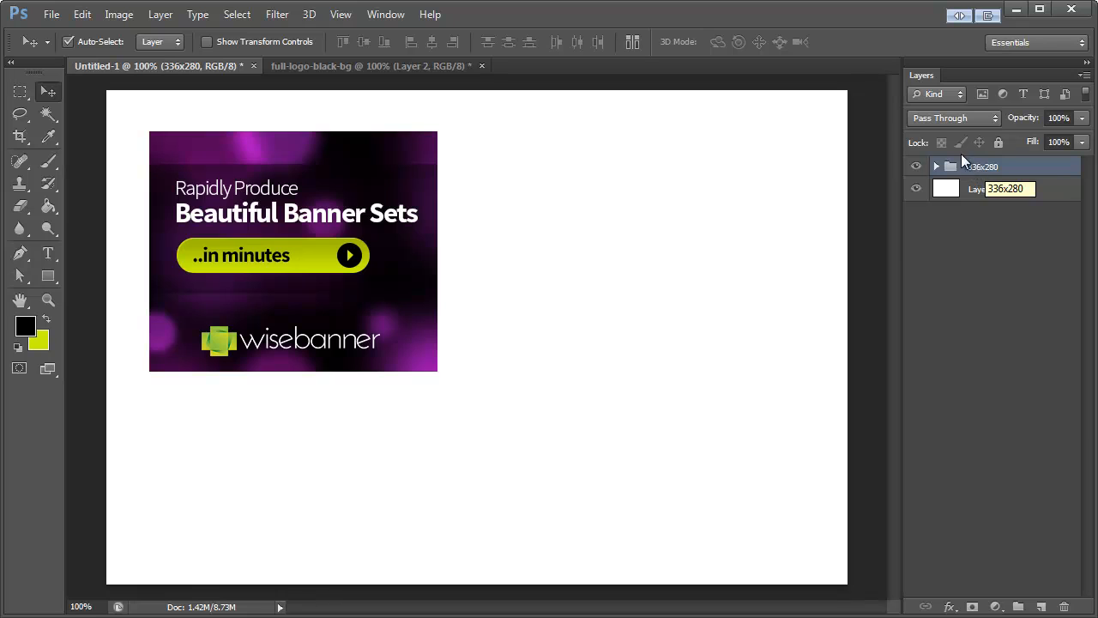
right_click(964, 165)
left_click(1000, 208)
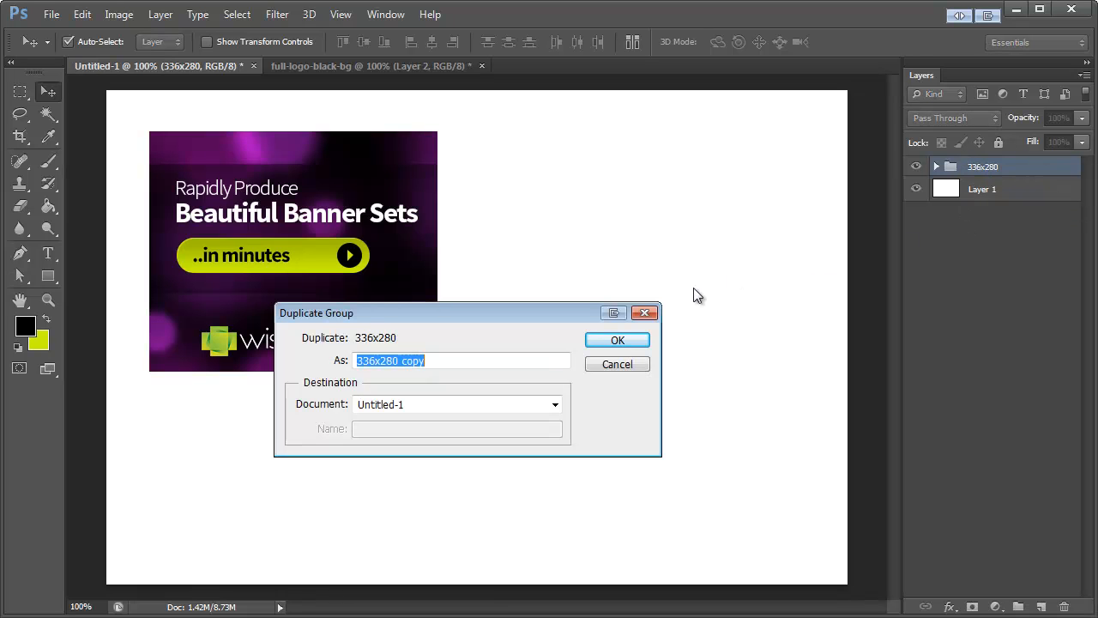
type("728x90")
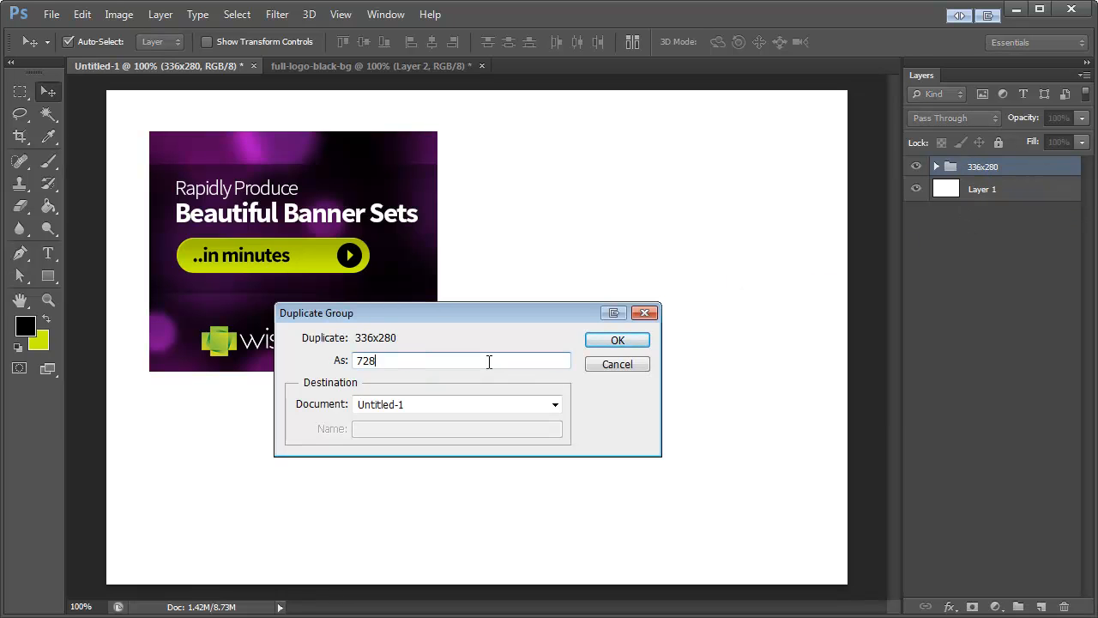
left_click(606, 343)
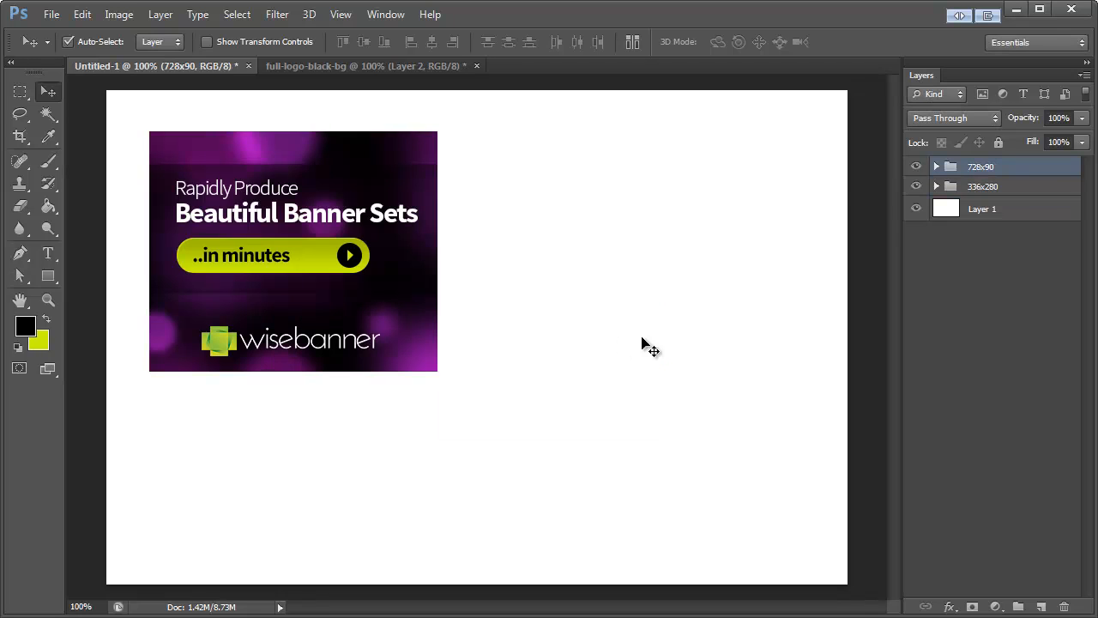
Step: Turn off auto-selection, move the duplicated 728x90 banner group diagonally below the original on the canvas, and expand the group
left_click(68, 42)
left_click_drag(255, 256, 562, 404)
left_click(937, 167)
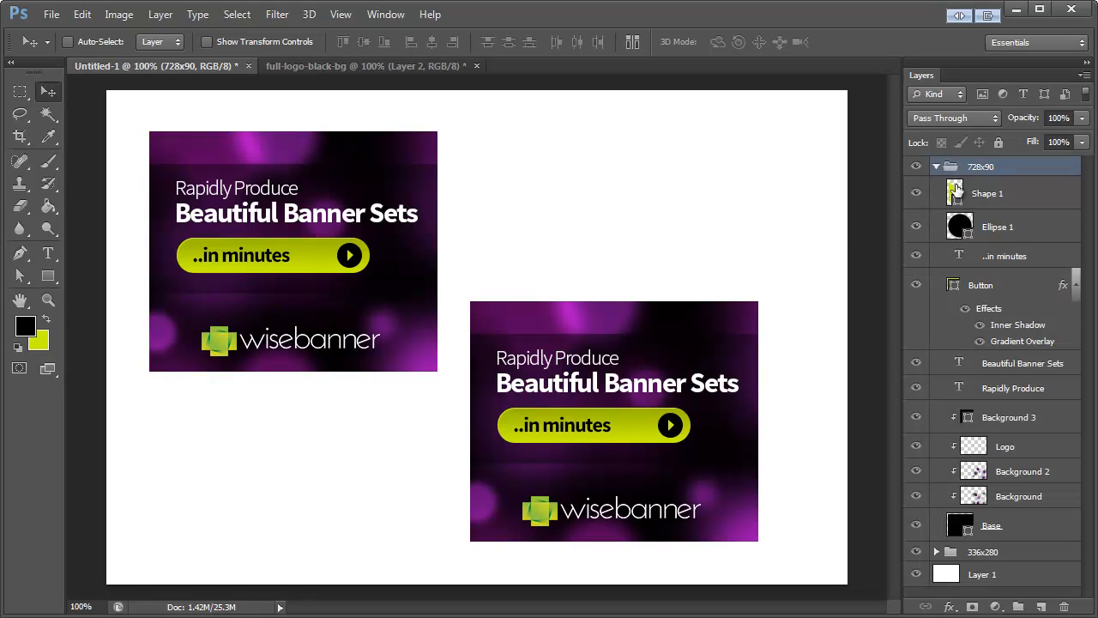
Step: Create a 728 x 90 px rectangle filled with black and place it in the upper half of the canvas, overlapping the 336x280 banner
left_click(1015, 529)
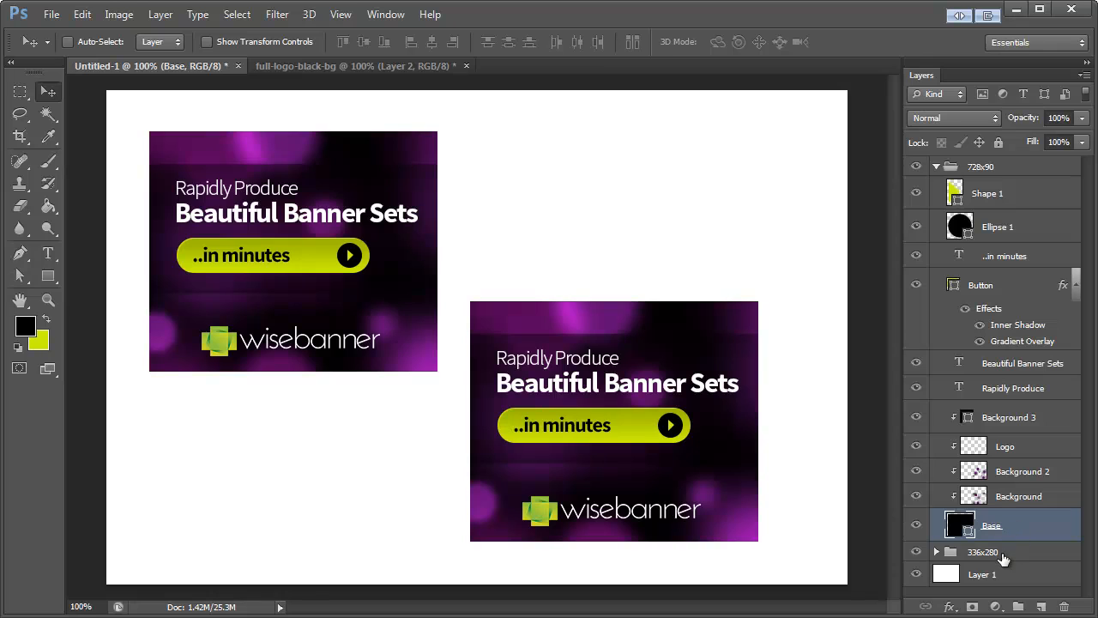
left_click(1006, 196)
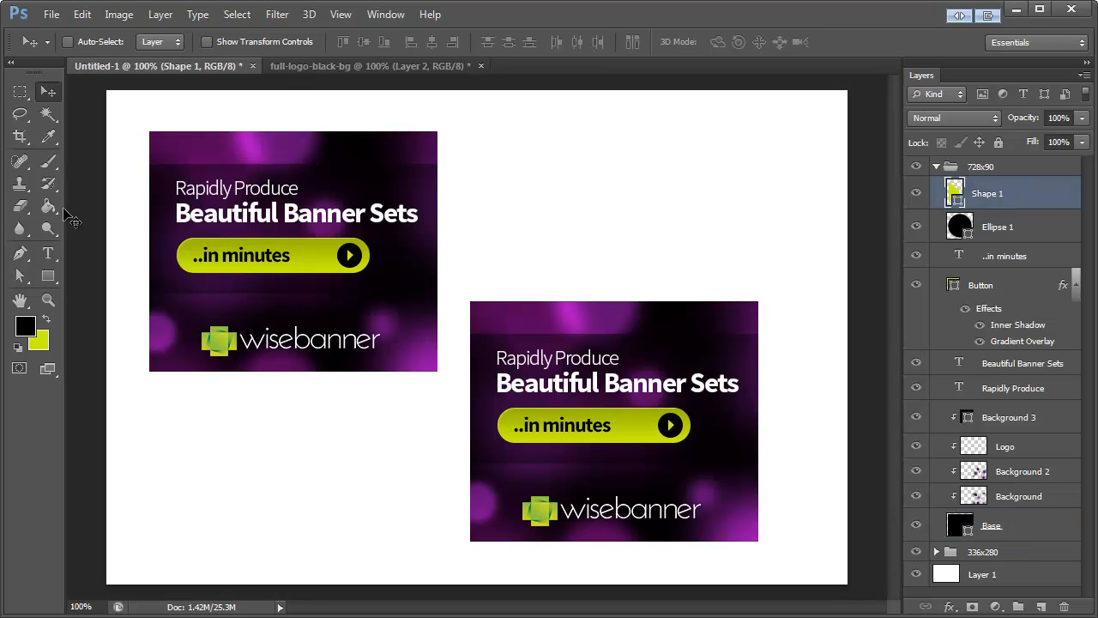
left_click(48, 276)
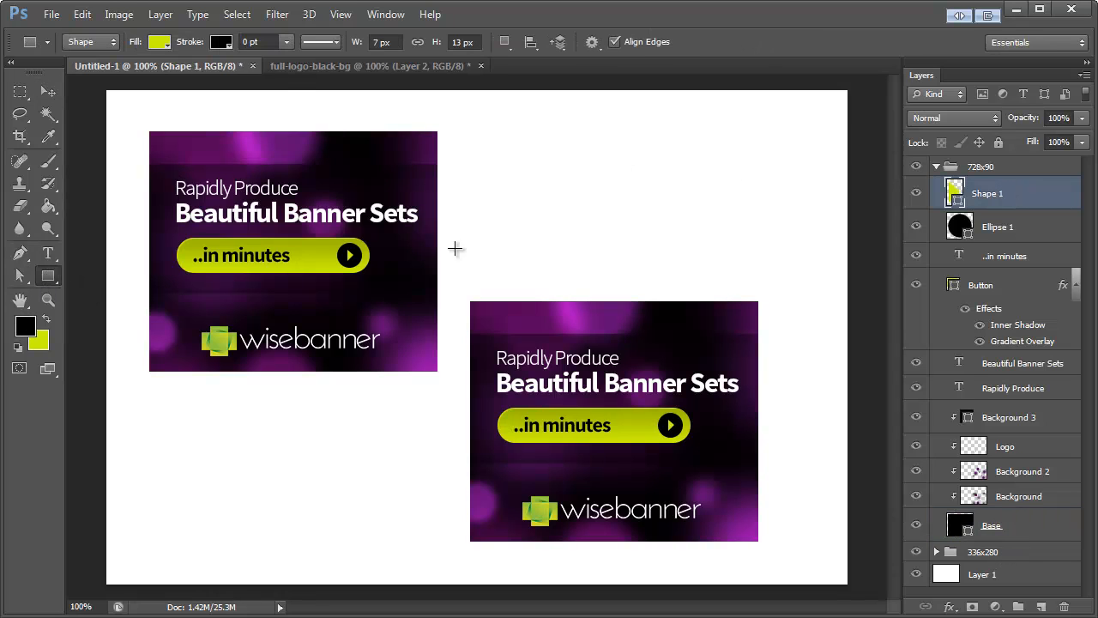
left_click(159, 43)
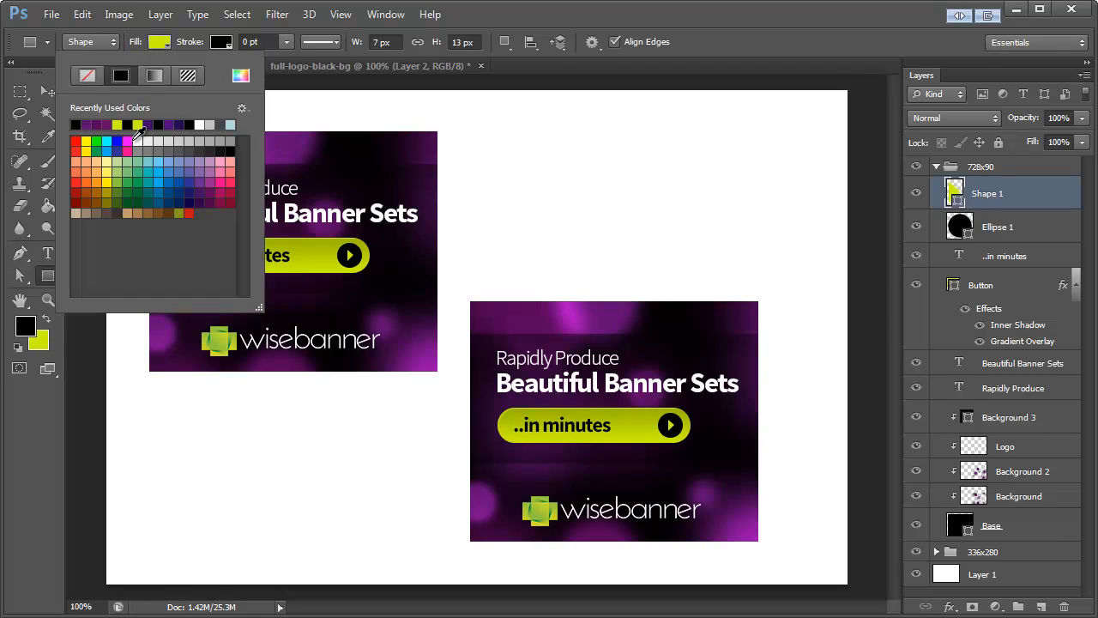
left_click(76, 124)
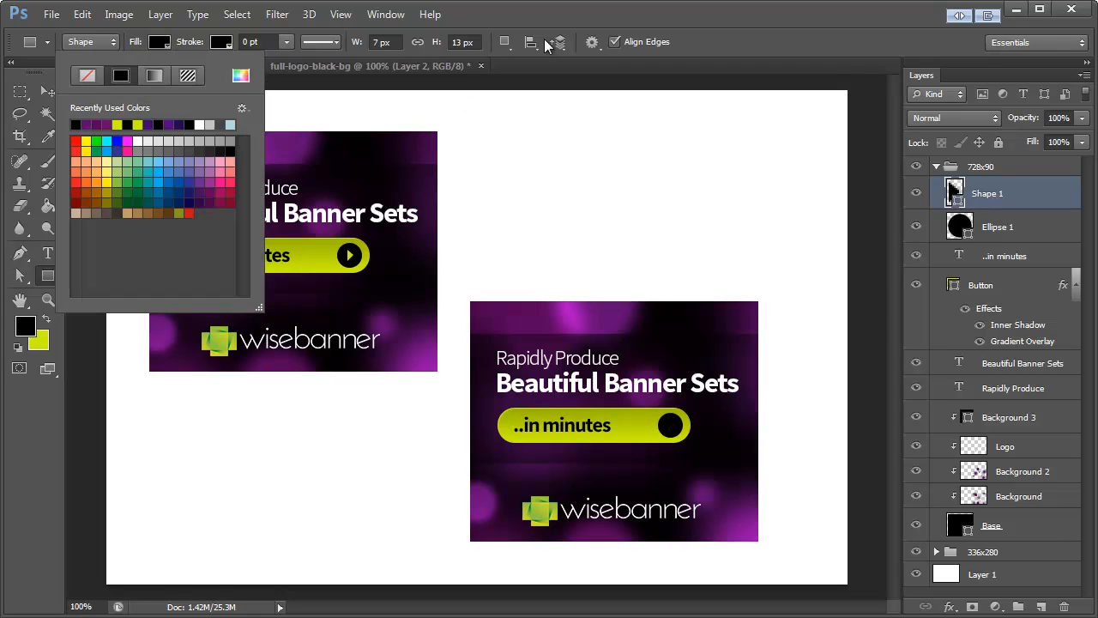
left_click(559, 18)
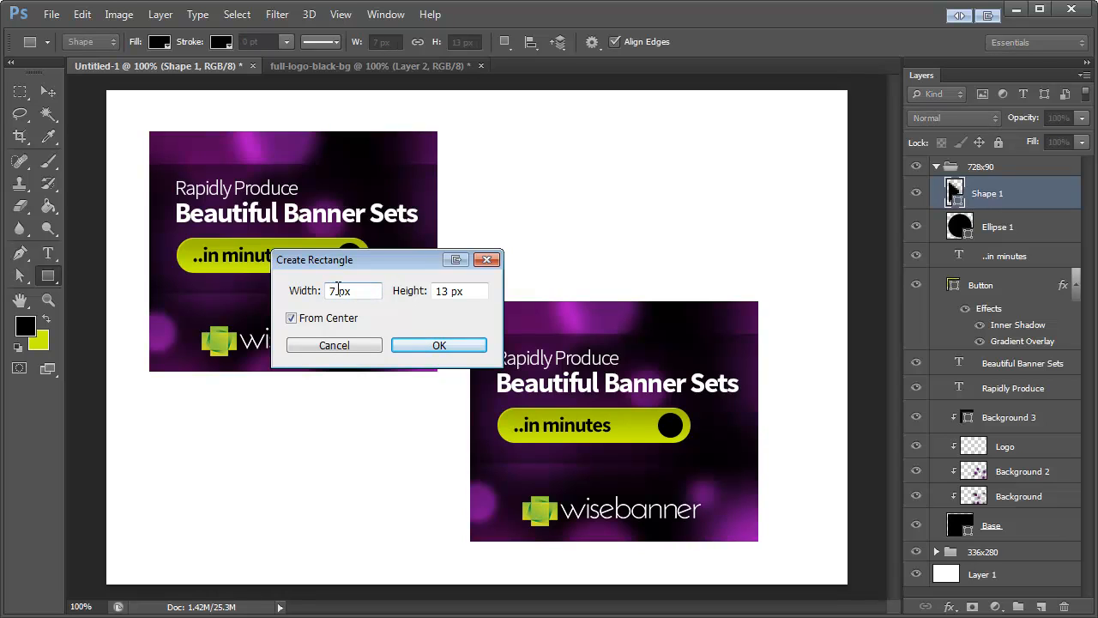
double_click(439, 291)
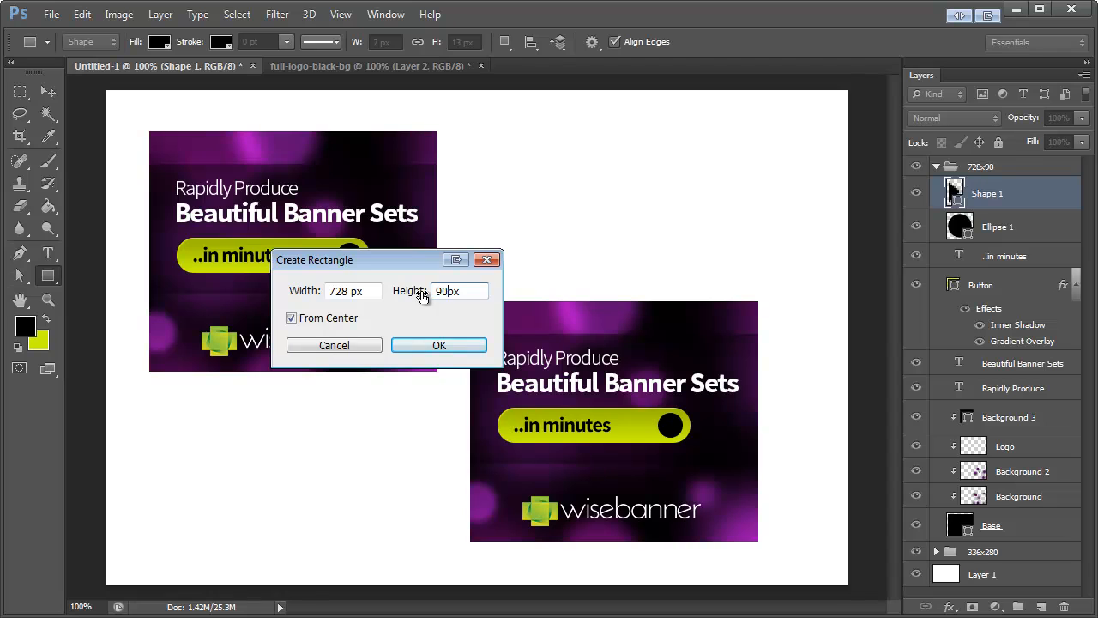
left_click(438, 345)
left_click(49, 90)
left_click_drag(491, 187, 599, 223)
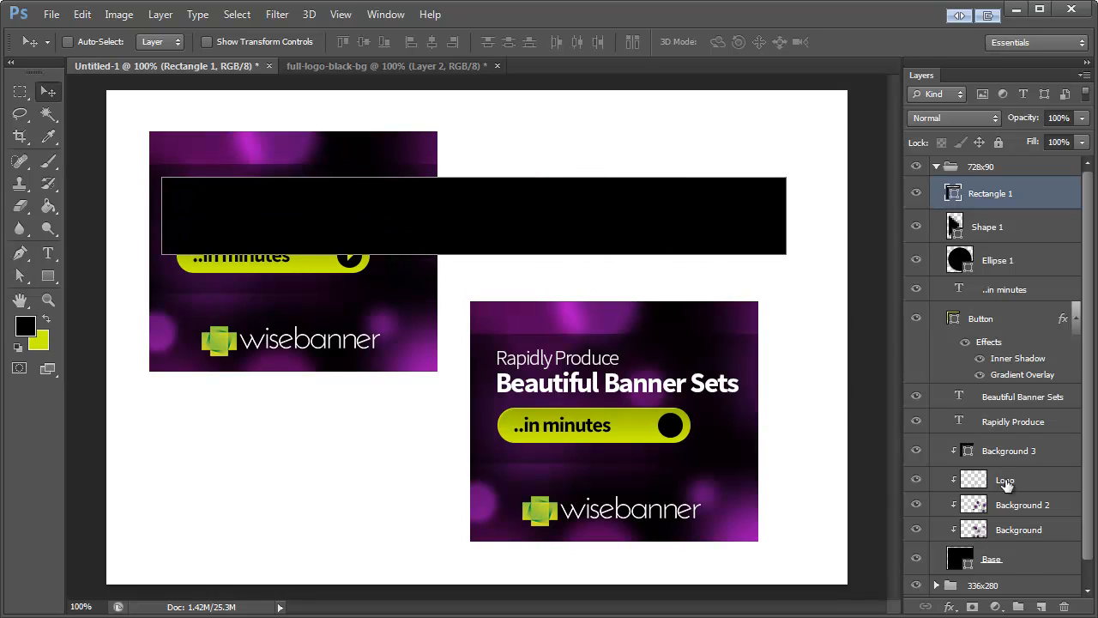
Step: Delete the old Base layer from the 728x90 group
left_click(1009, 563)
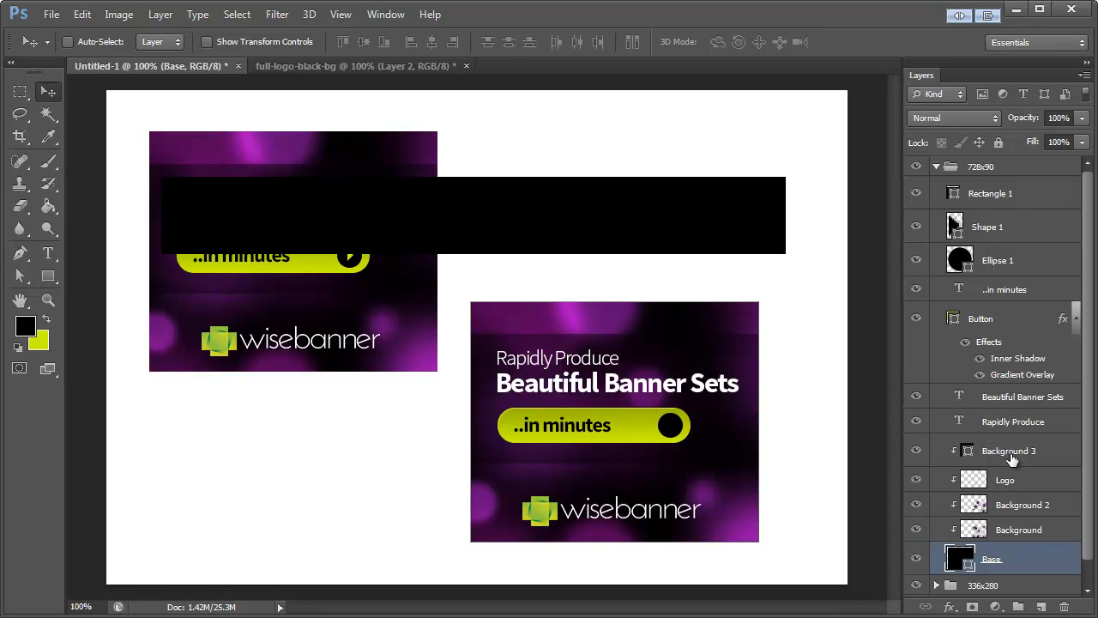
left_click(1009, 455)
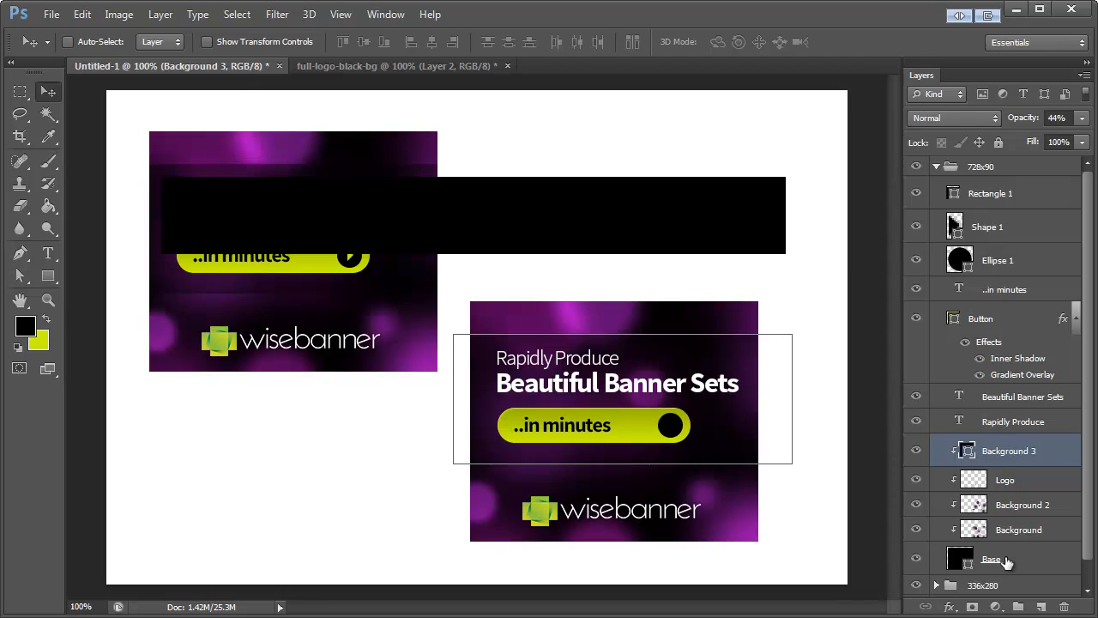
left_click(1006, 561)
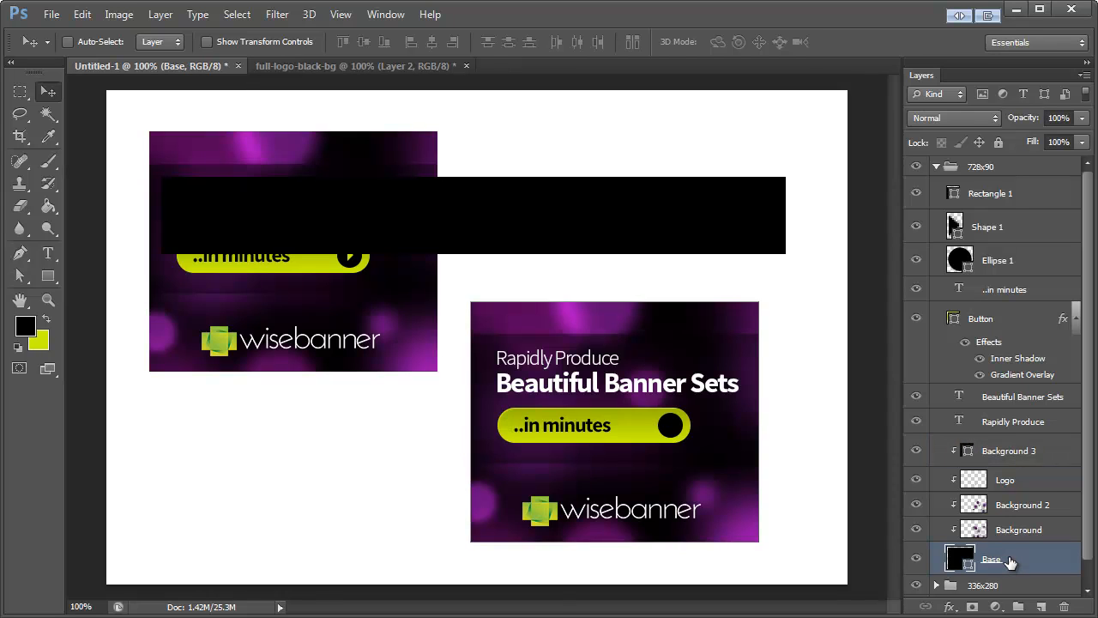
key("Delete")
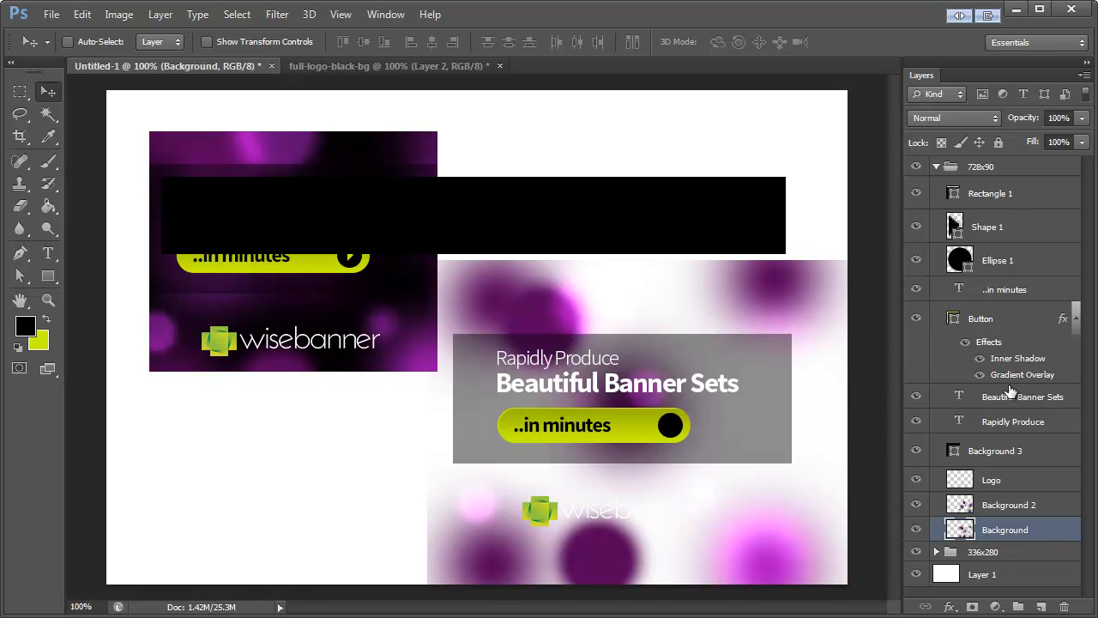
Step: Move the new rectangle layer directly beneath the Background layer in the 728x90 group and rename it "Base"
left_click(994, 195)
left_click_drag(995, 197, 1002, 534)
double_click(993, 526)
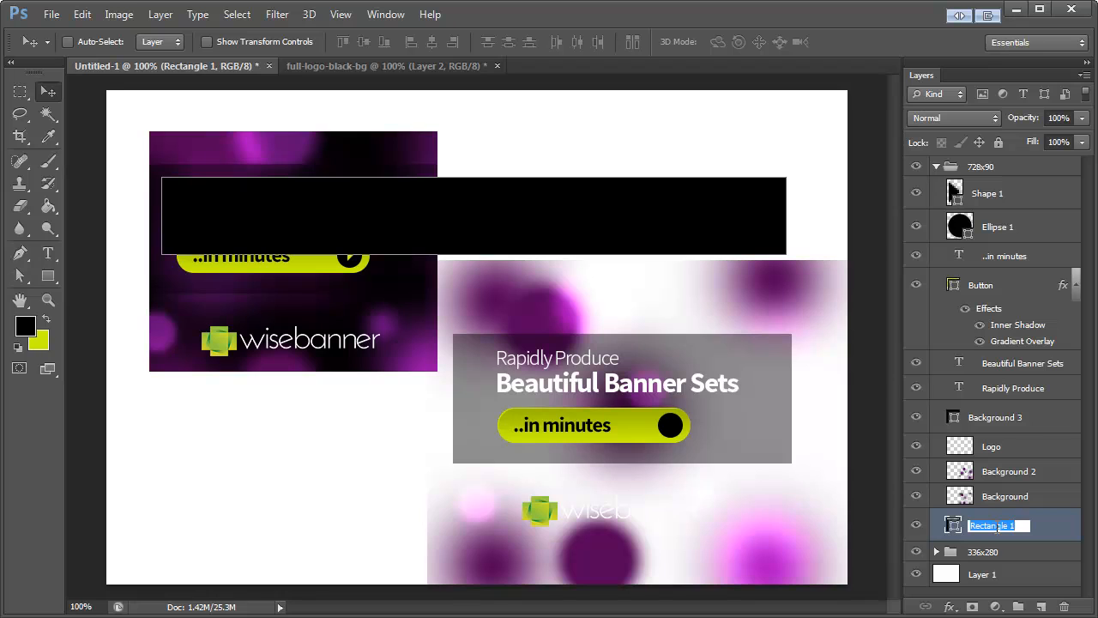
type("Base")
key("Return")
Step: Clip the Background, Background 2, Logo and Background 3 layers to the new Base, and move Base below the 336x280 banner
left_click(1002, 498)
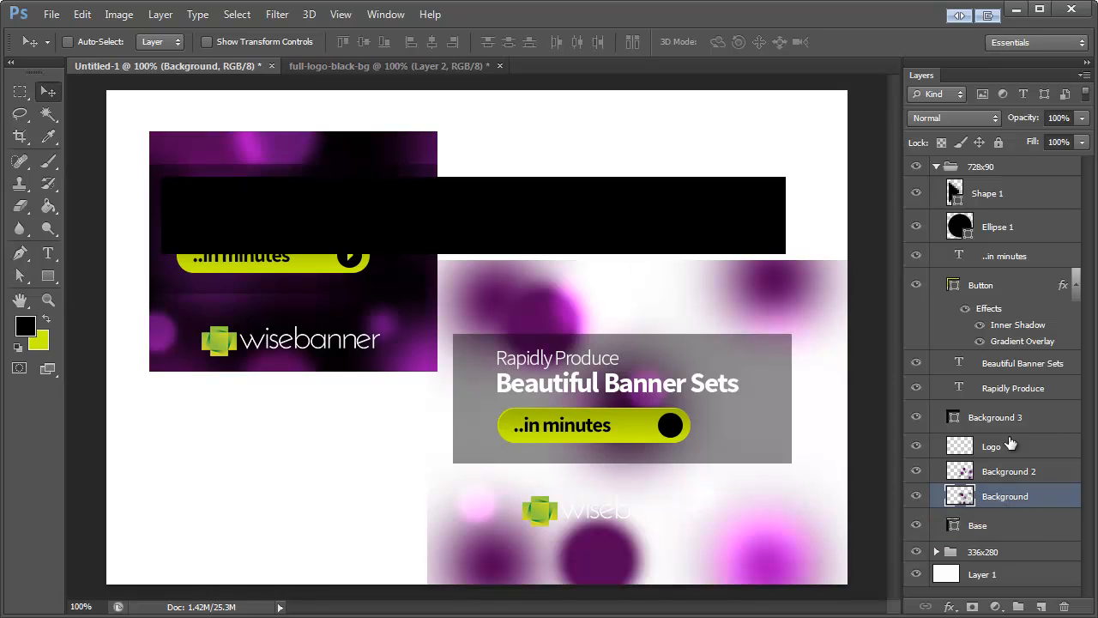
left_click(1016, 416, "shift")
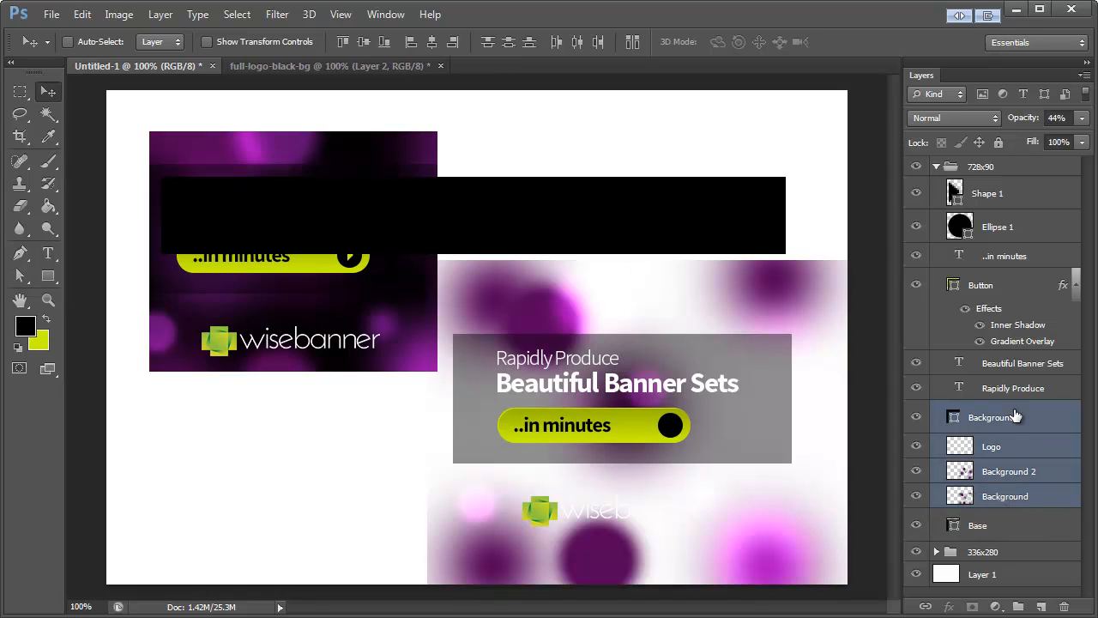
right_click(1000, 448)
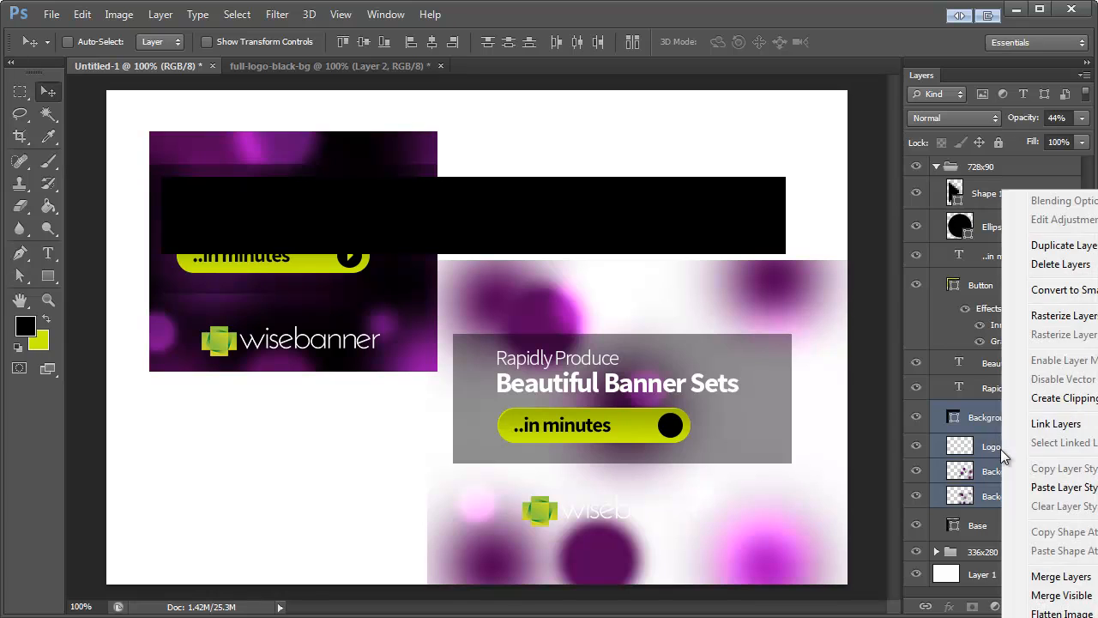
left_click(1025, 396)
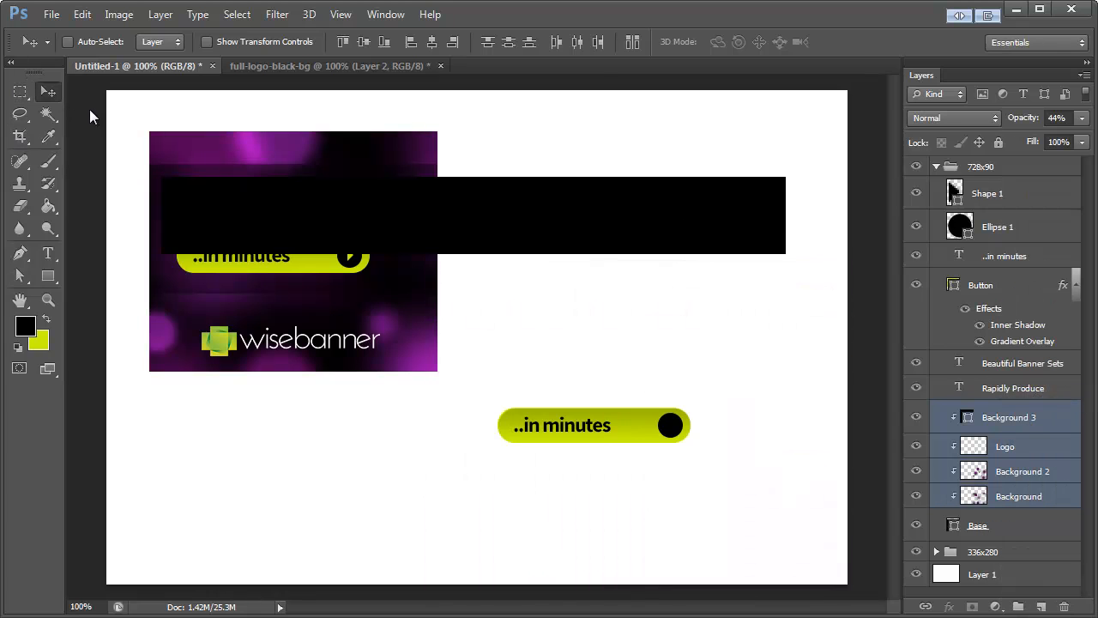
left_click(1006, 530)
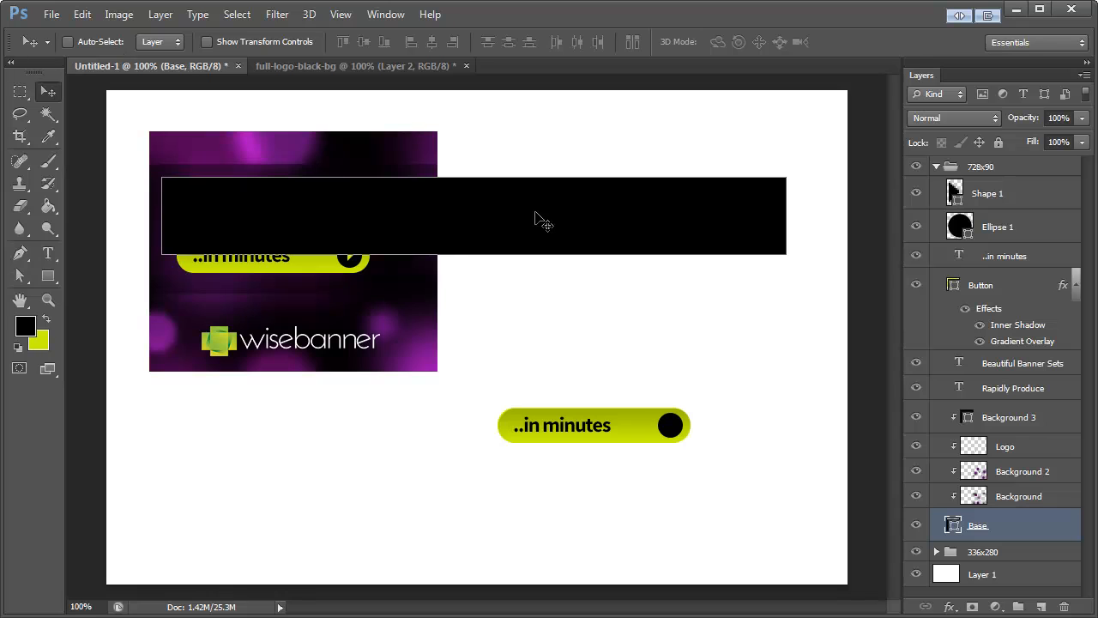
left_click_drag(534, 217, 529, 448)
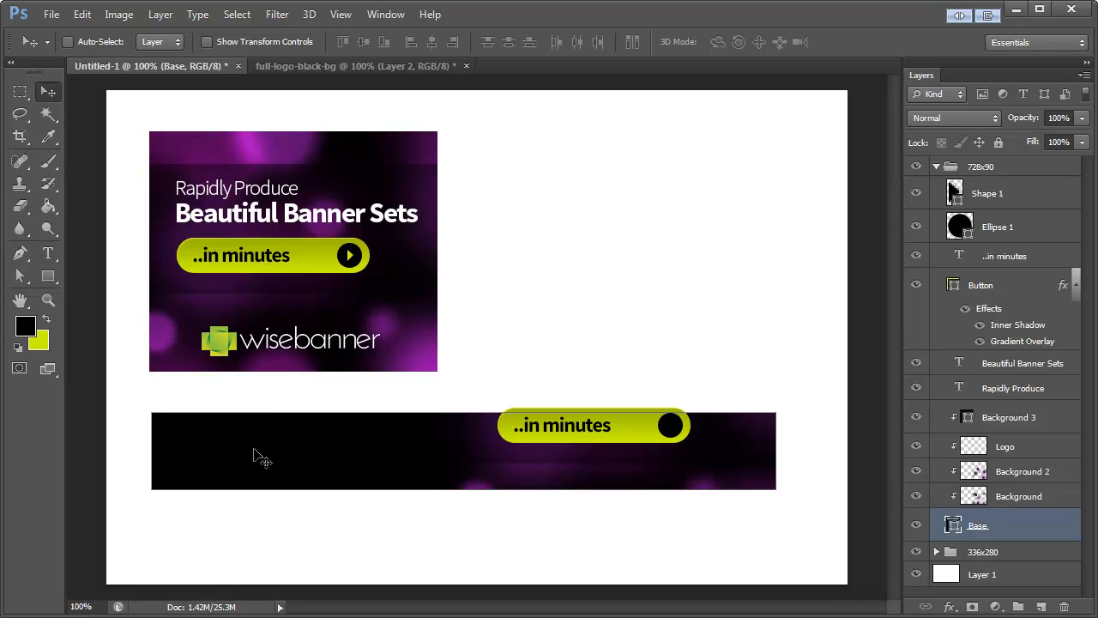
Step: Place the wisebanner logo at the left end of the long banner and hide the Logo layer
left_click(1016, 499)
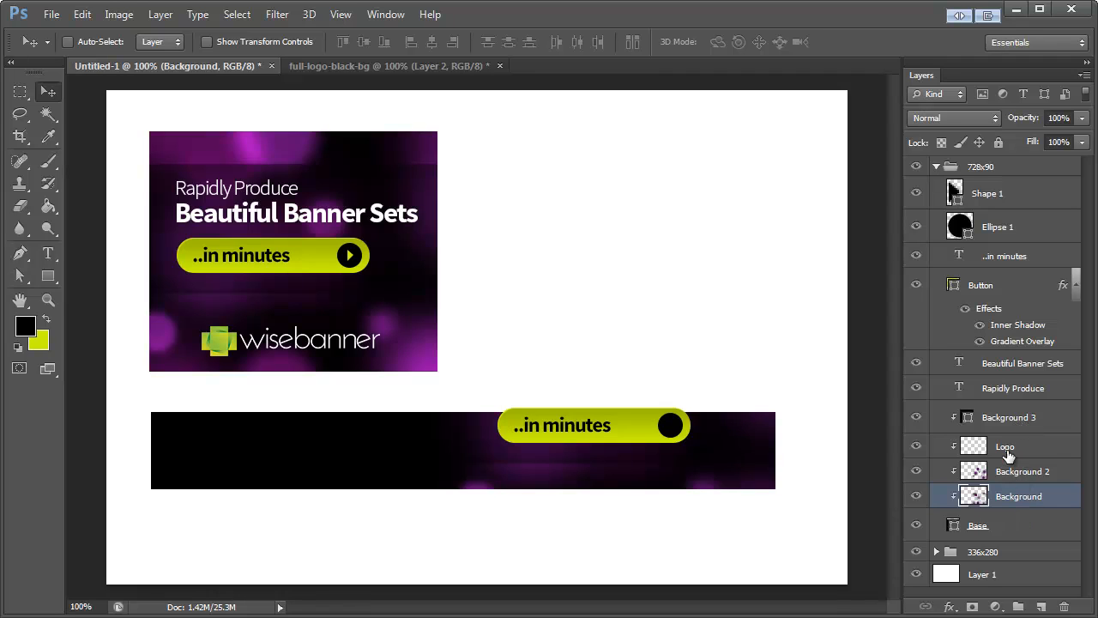
left_click(1009, 449)
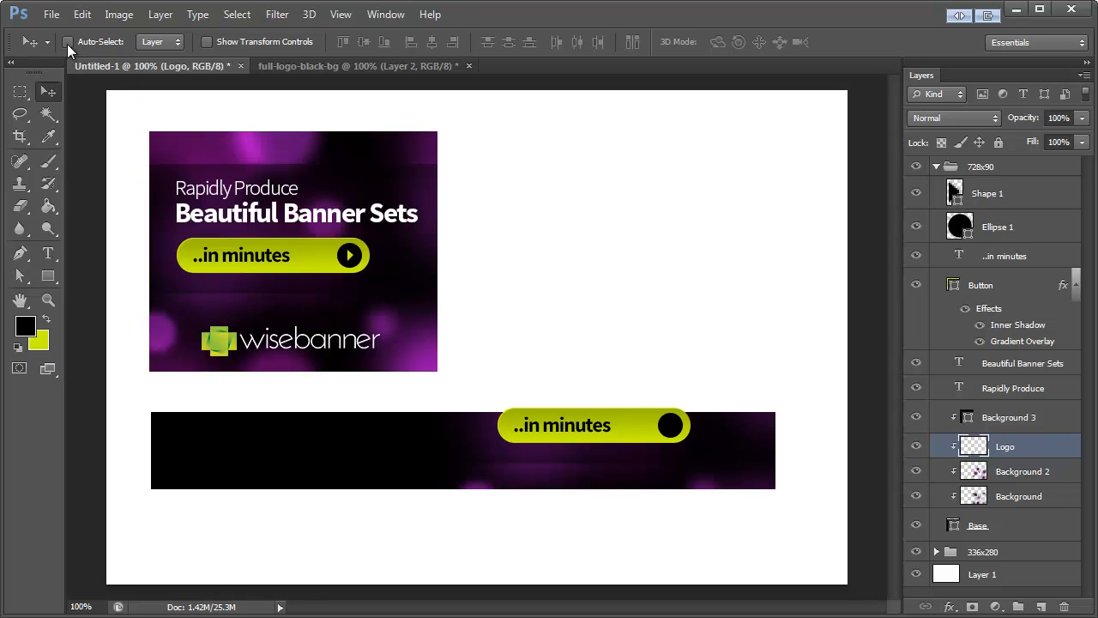
left_click_drag(635, 394, 271, 323)
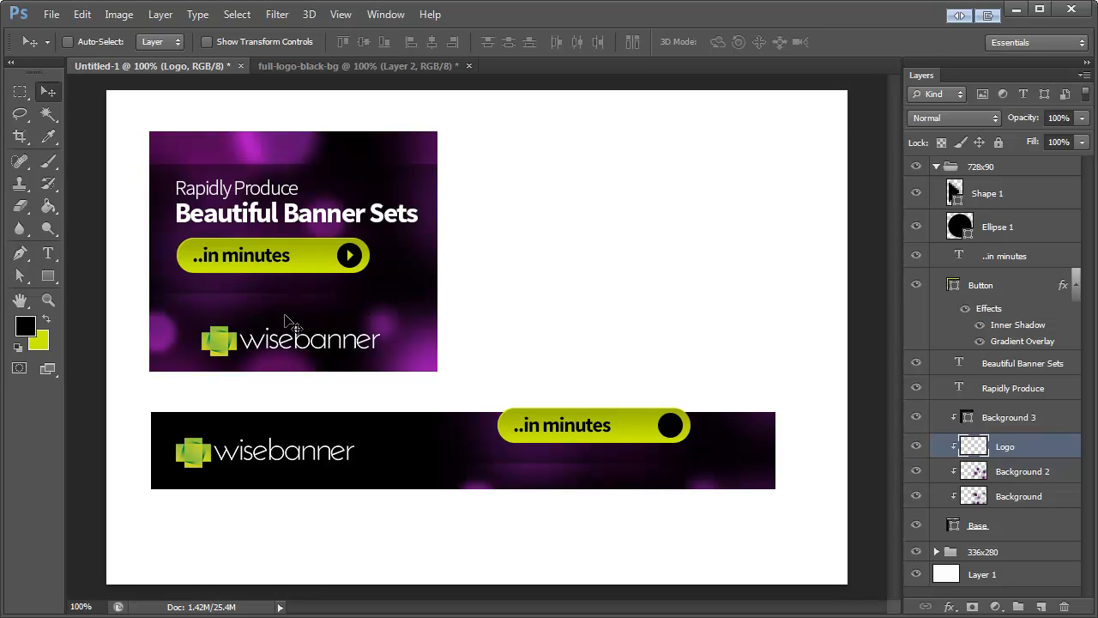
left_click(915, 446)
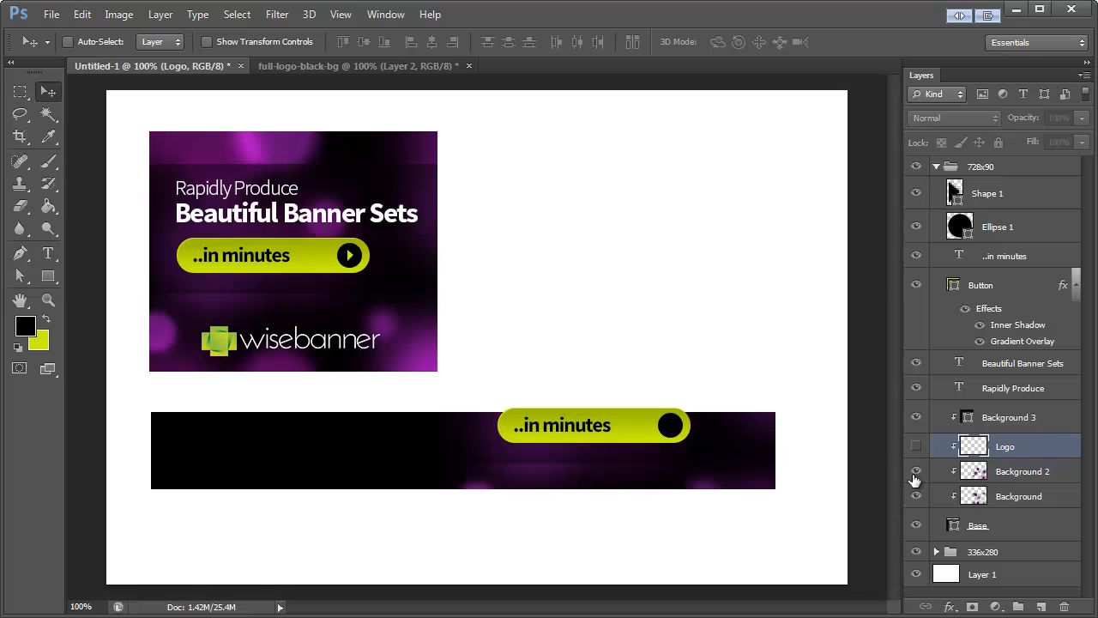
Step: Move the "Rapidly Produce" and "Beautiful Banner Sets" text layers together onto the left end of the long banner
left_click(1013, 391)
left_click(1021, 365, "shift")
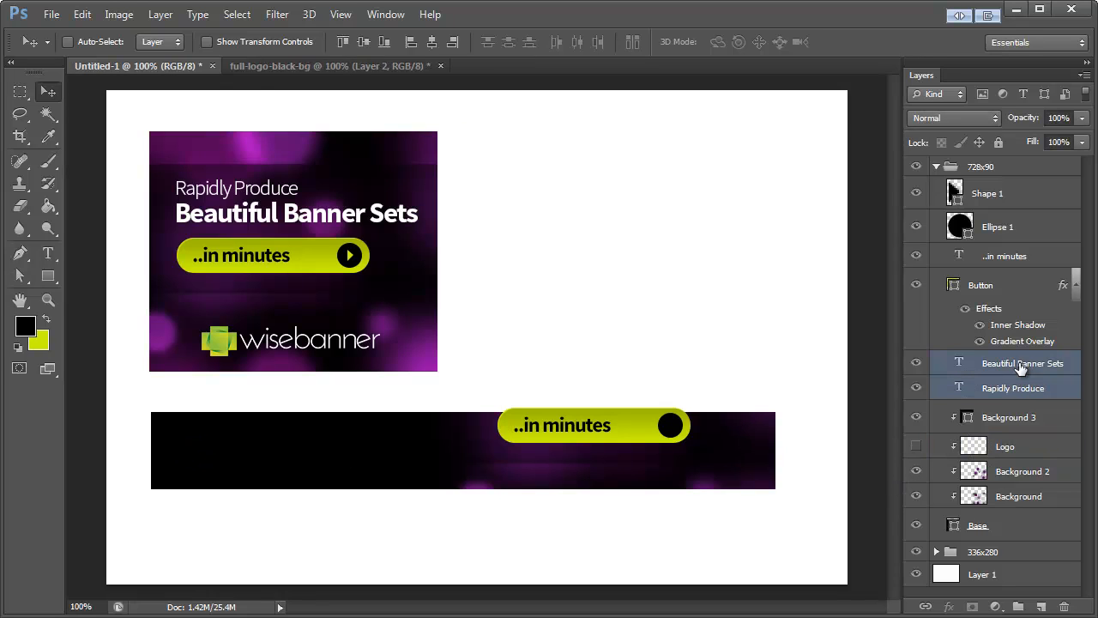
left_click_drag(603, 338, 302, 364)
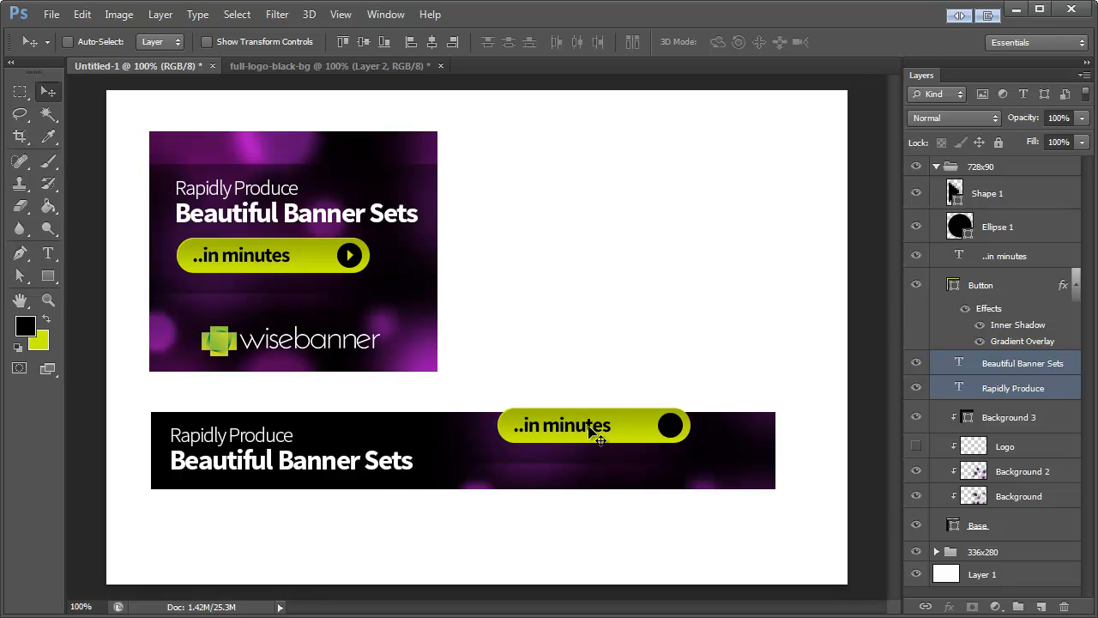
Step: Recolour the arrow (Shape 1) in the 728x90 group to the yellow-green #cbef09 sampled from the 336x280 banner's button
left_click(1004, 287)
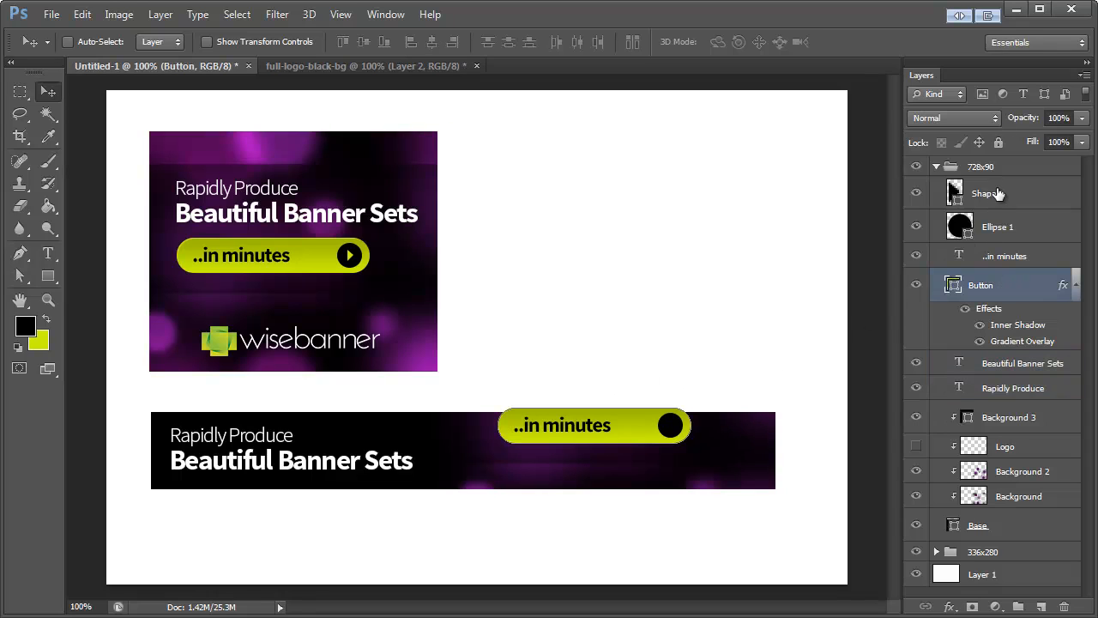
left_click(961, 198)
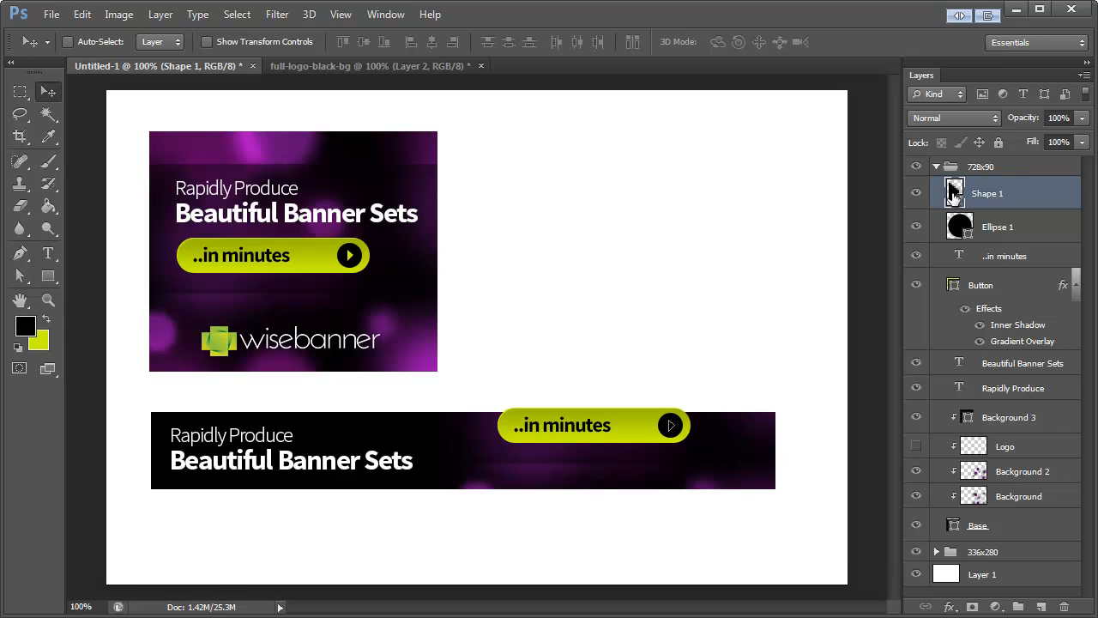
double_click(954, 194)
left_click(323, 265)
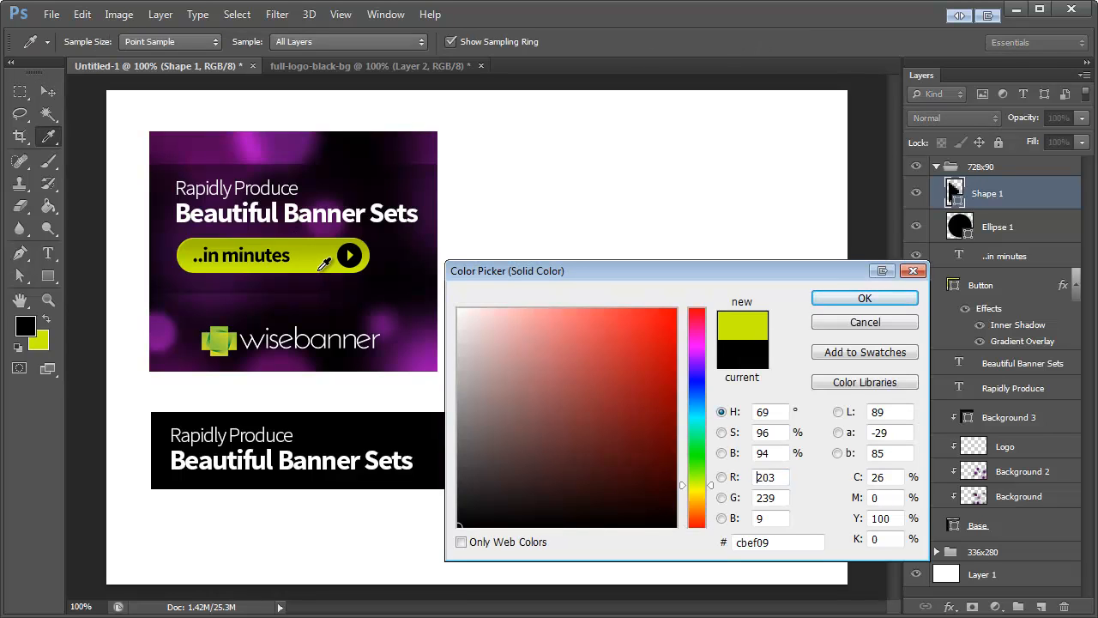
left_click(858, 300)
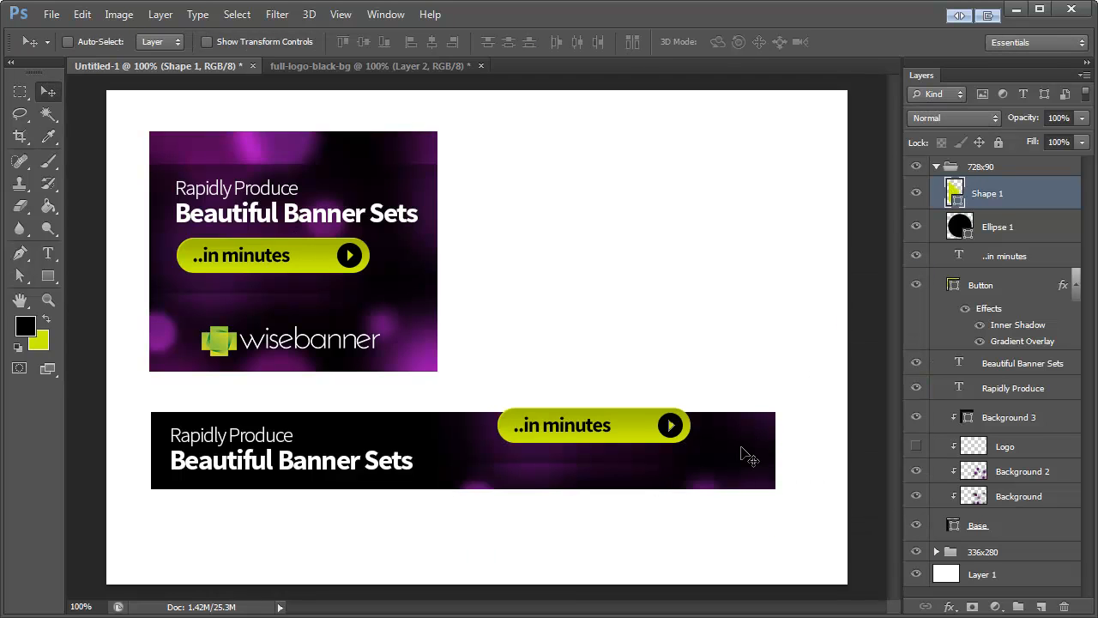
Step: Group the Shape 1, Ellipse 1, "..in minutes" and Button layers as "Button" and move the group beside the headline in the long banner
left_click(1006, 291, "shift")
key("ctrl+g")
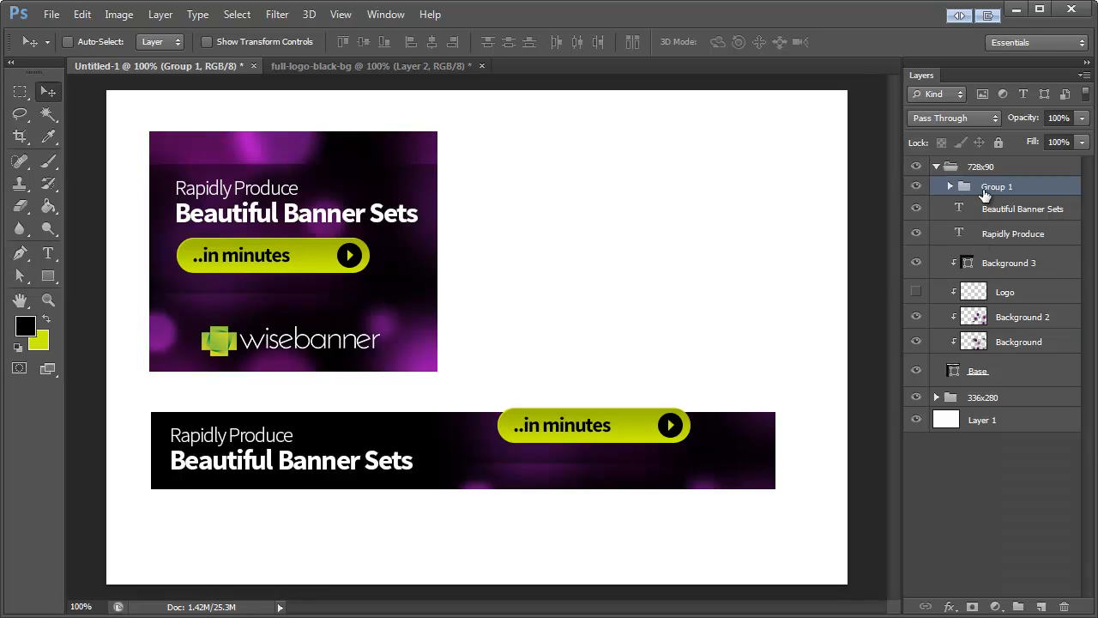
double_click(996, 187)
type("Button")
key("Return")
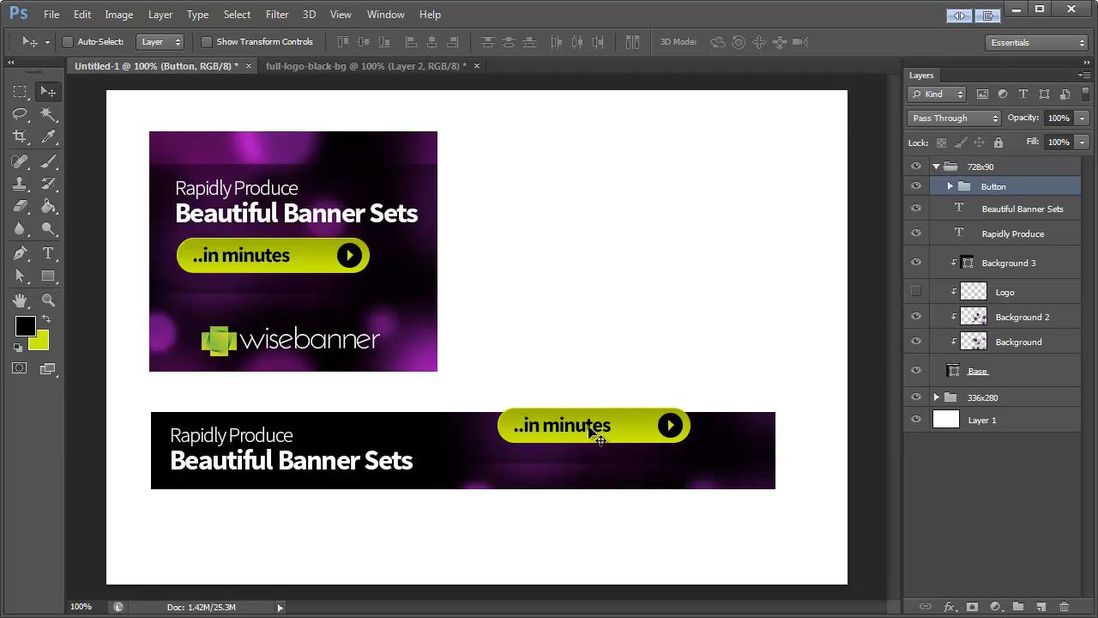
left_click_drag(595, 430, 552, 454)
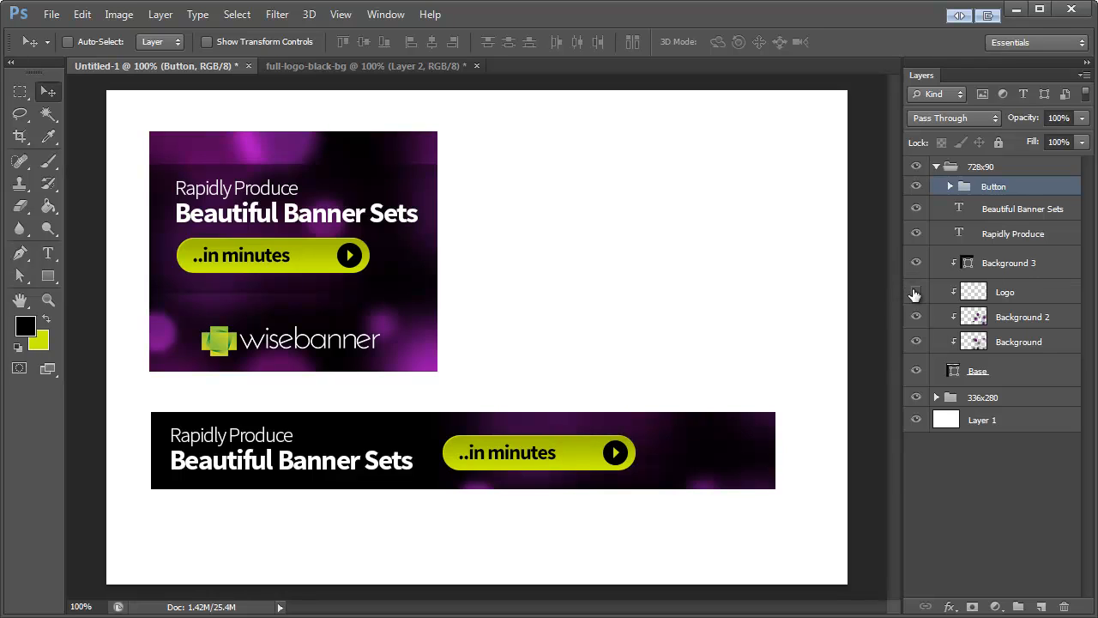
Step: Show the Logo layer of the 728x90 group again and move the logo to the right end of the long banner
left_click(915, 292)
left_click(960, 297)
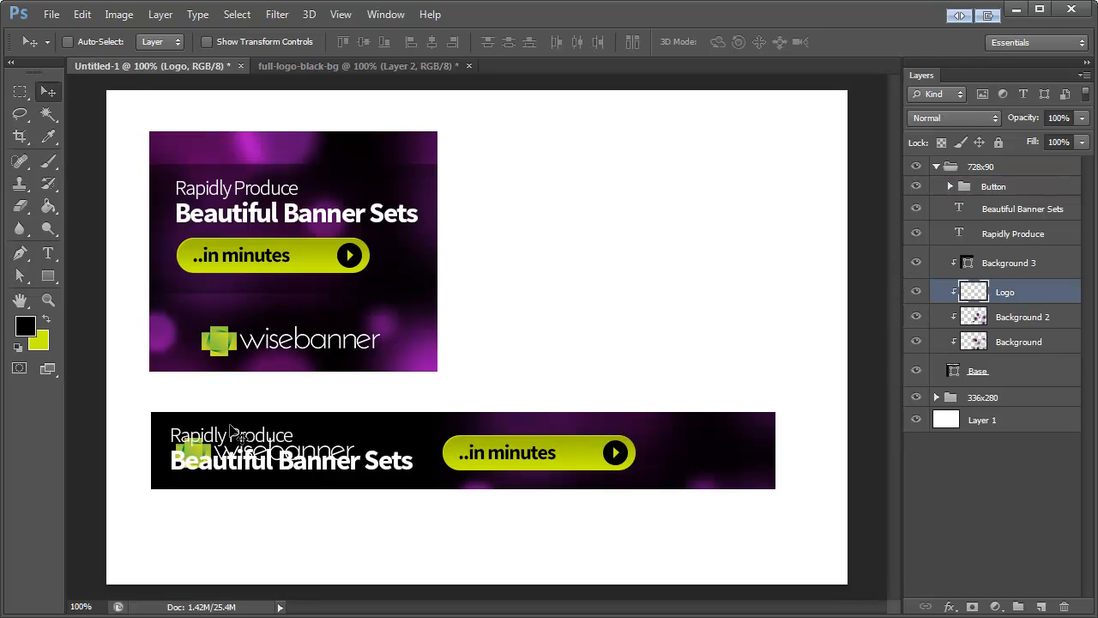
left_click_drag(232, 432, 665, 432)
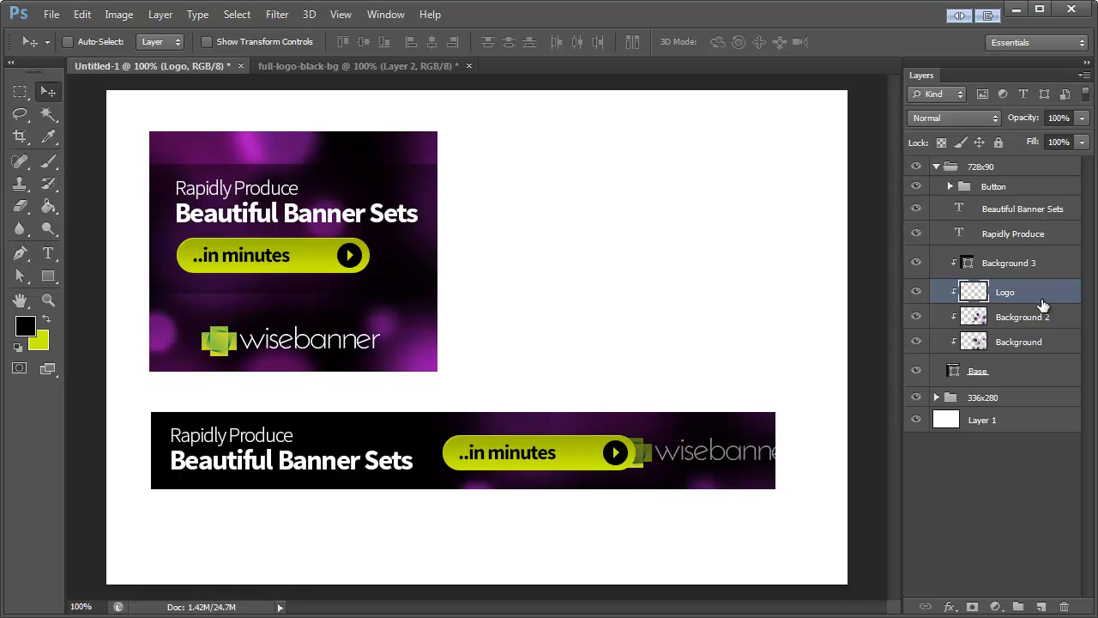
Step: Move the Logo layer just below the Button group in the 728x90 group, shrink the logo and fit it between the button and the banner's end
left_click_drag(1043, 304, 1029, 199)
key("ctrl+t")
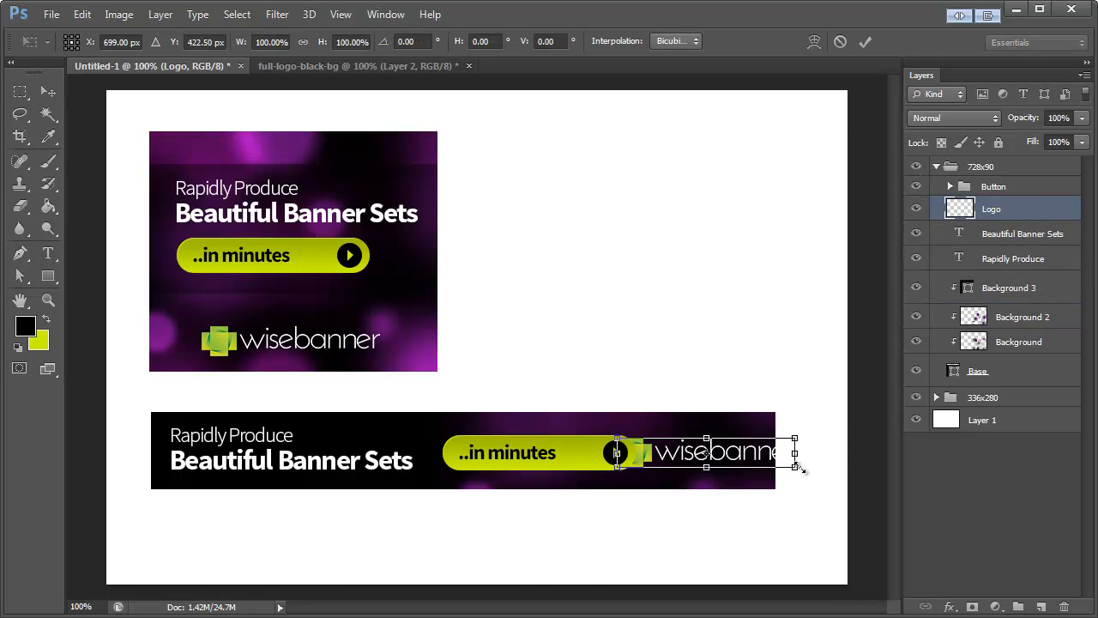
left_click_drag(798, 466, 717, 456)
left_click(49, 91)
key("Return")
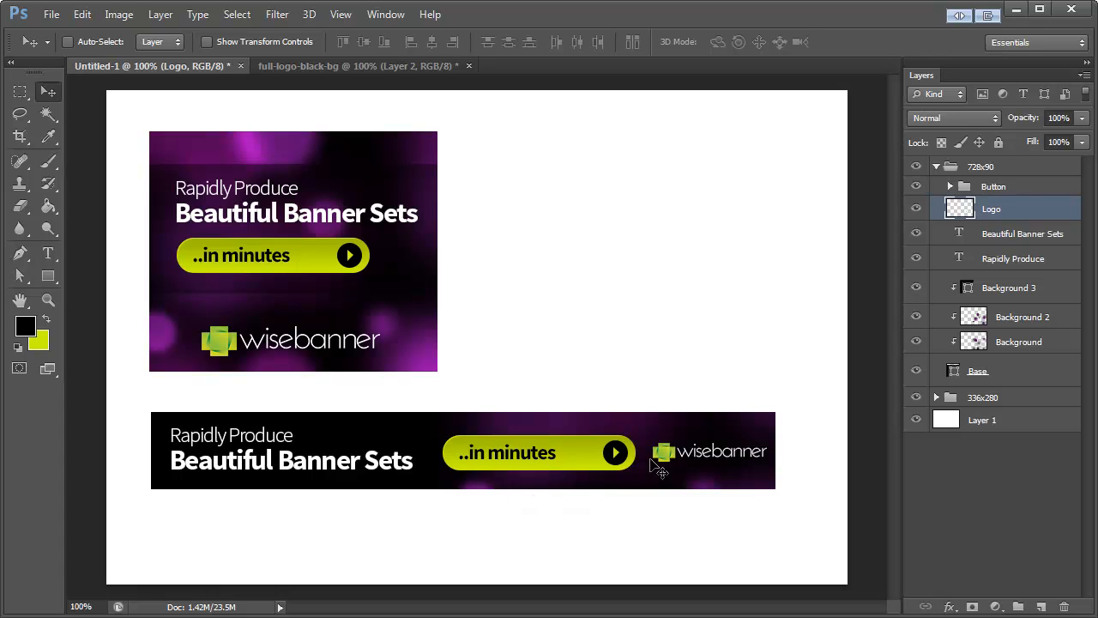
left_click_drag(659, 456, 661, 456)
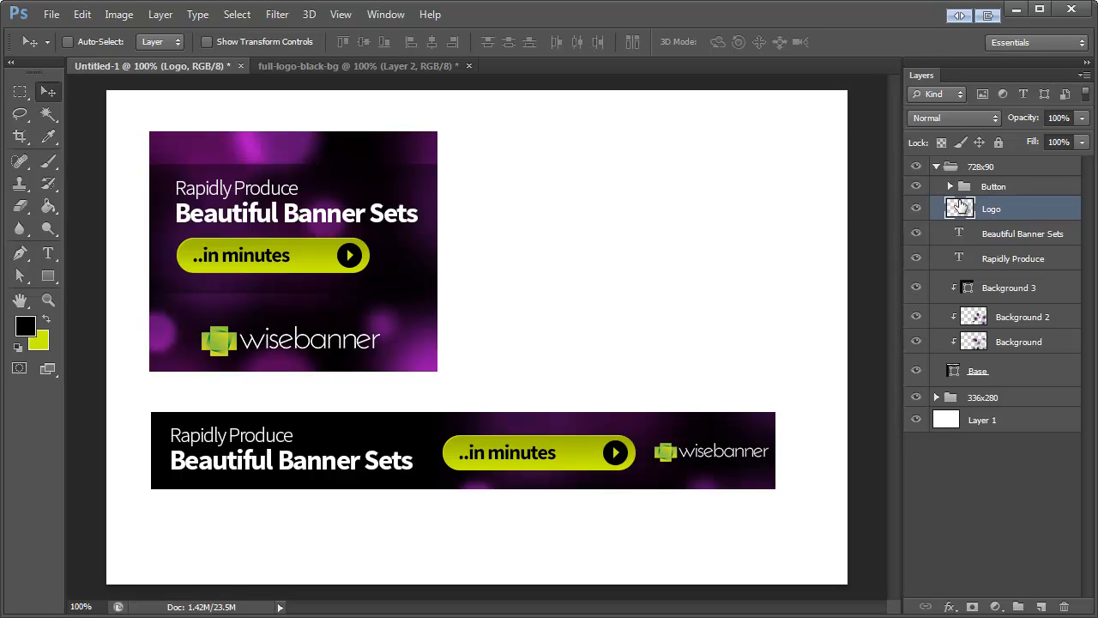
Step: Hide the Logo layer of the 728x90 group and move the Button group to the right end of the long banner
left_click(916, 209)
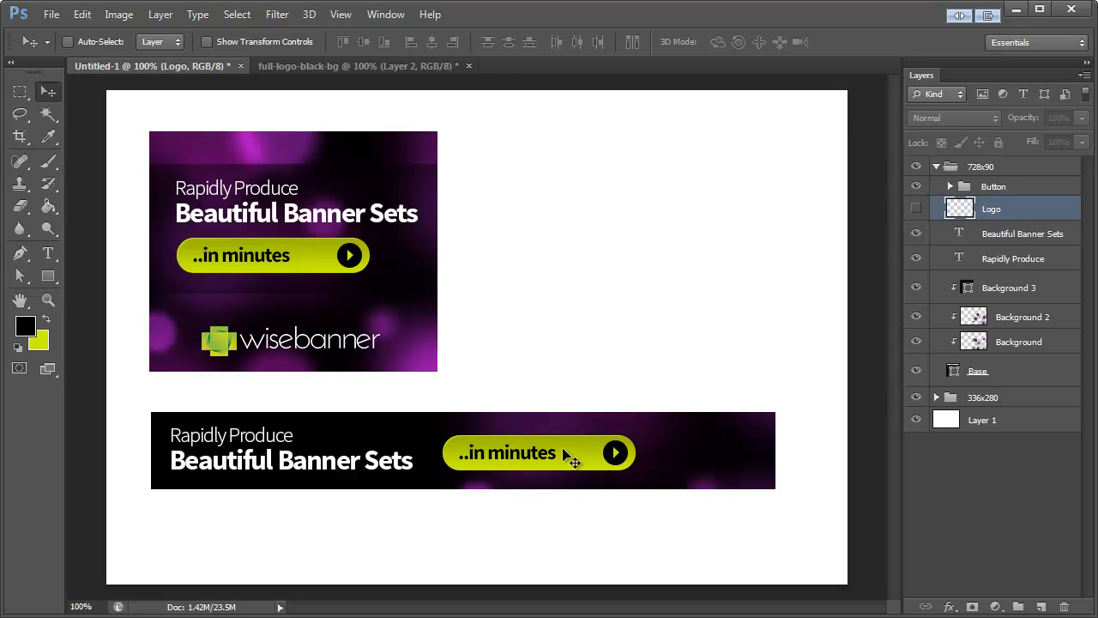
left_click(997, 189)
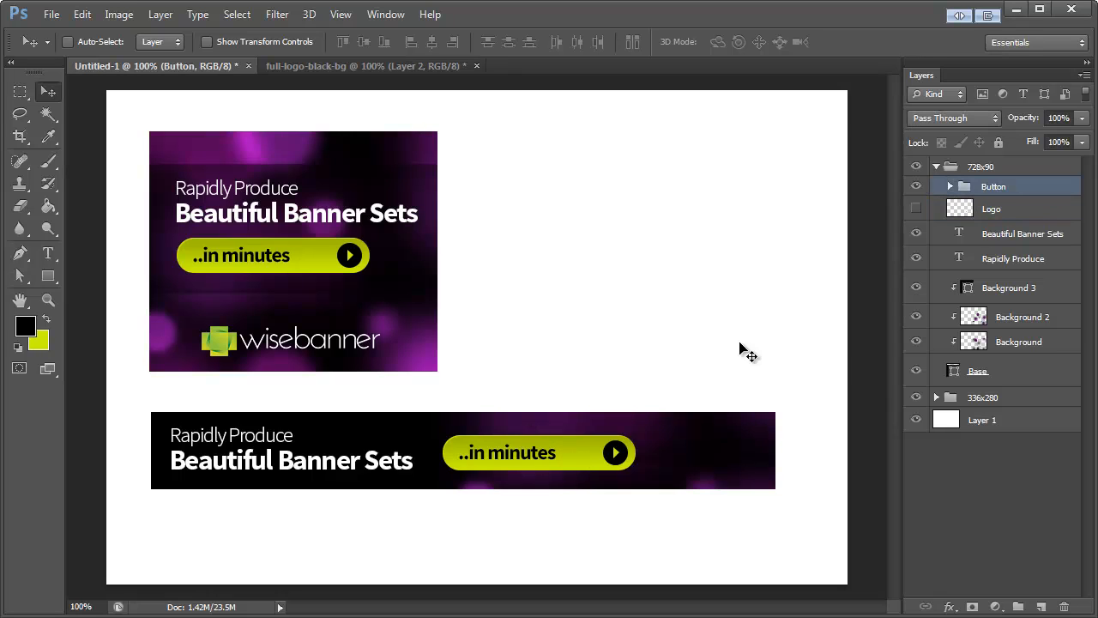
left_click_drag(580, 456, 700, 456)
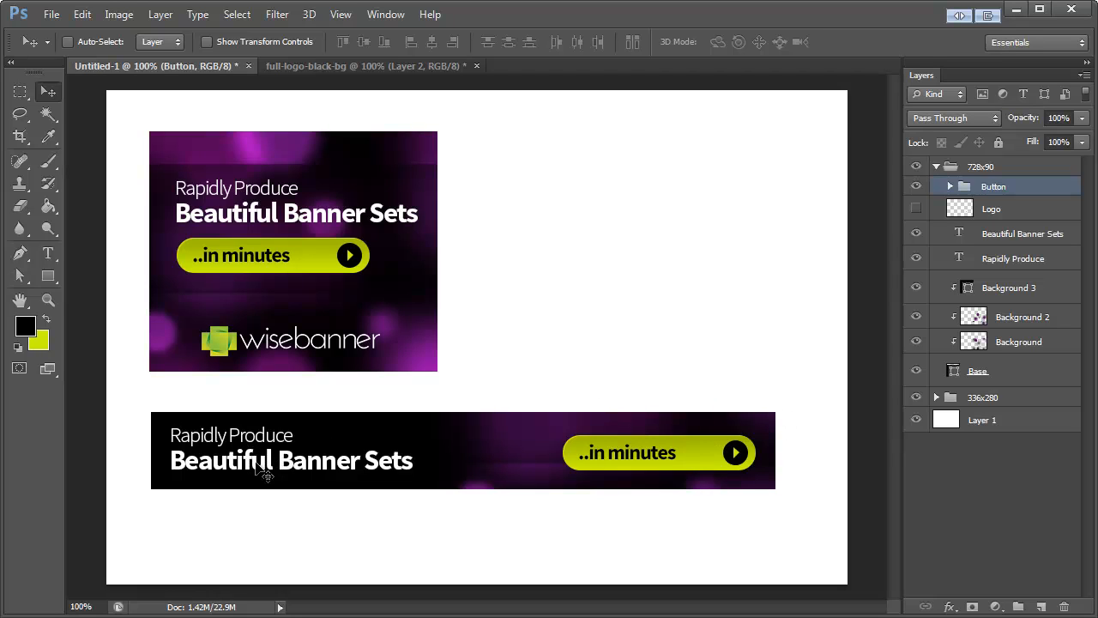
Step: Delete the long banner's "Beautiful Banner Sets" text layer and move "Rapidly Produce" down to the banner's vertical middle
left_click(304, 471, "ctrl")
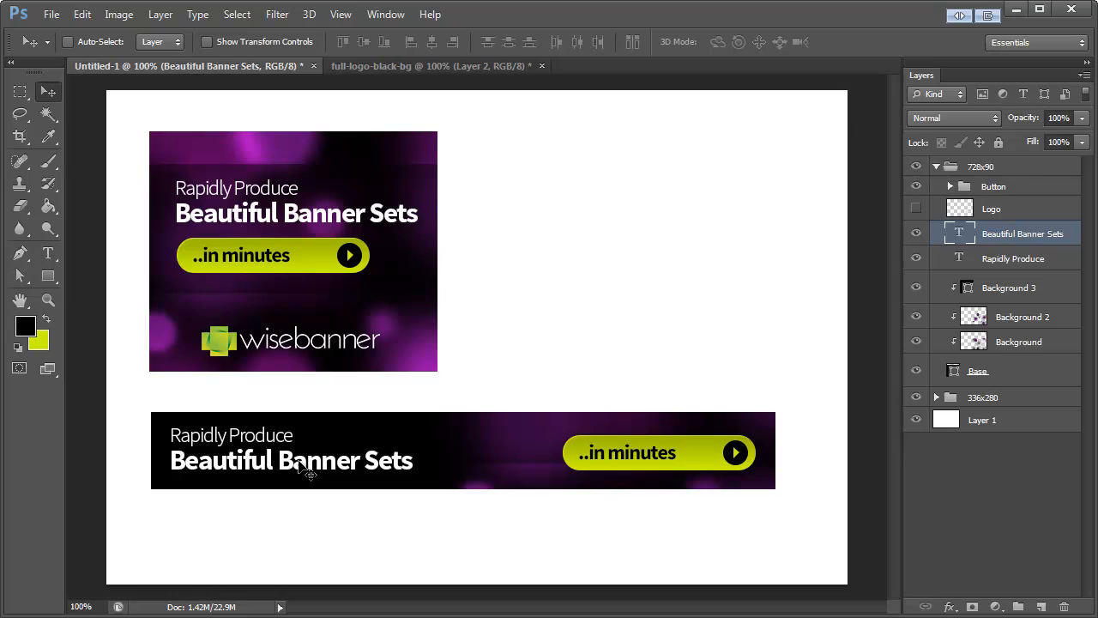
key("Delete")
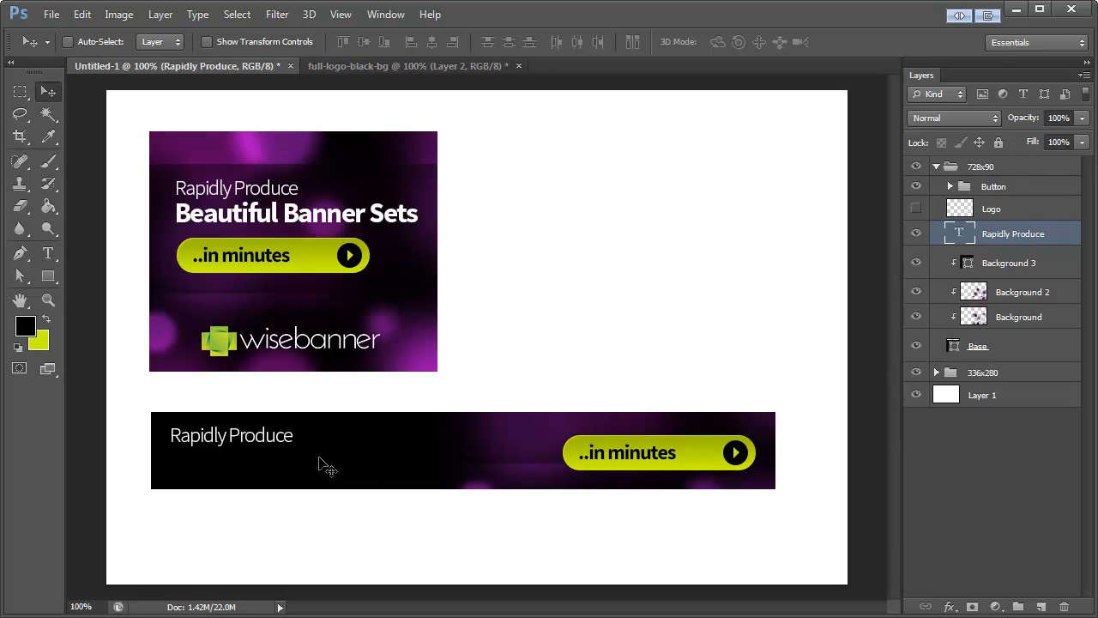
left_click_drag(253, 446, 254, 460)
Step: Extend the long banner's headline to "Rapidly Produce Beautiful Banner Sets" on one line and make the added words bold
left_click(48, 259)
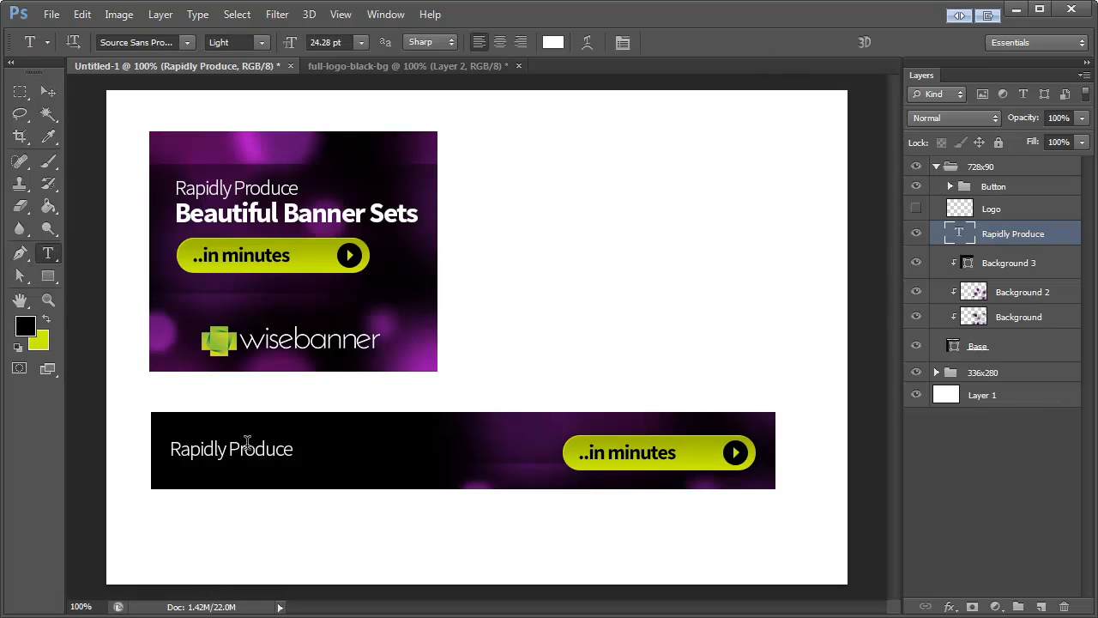
left_click(293, 450)
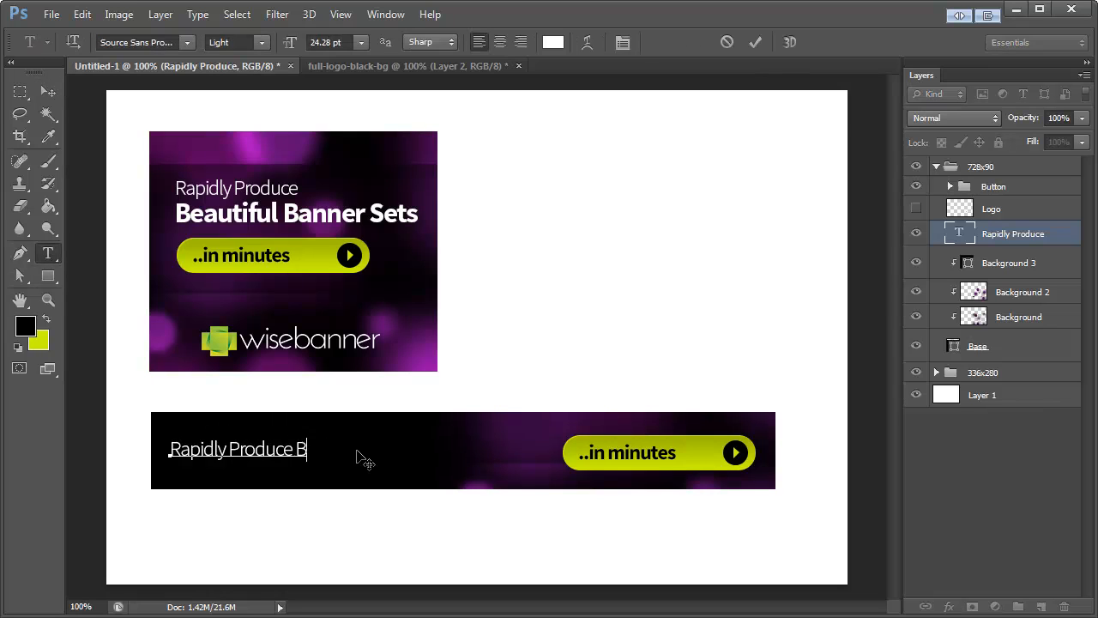
type("Beautiful Banner SEts")
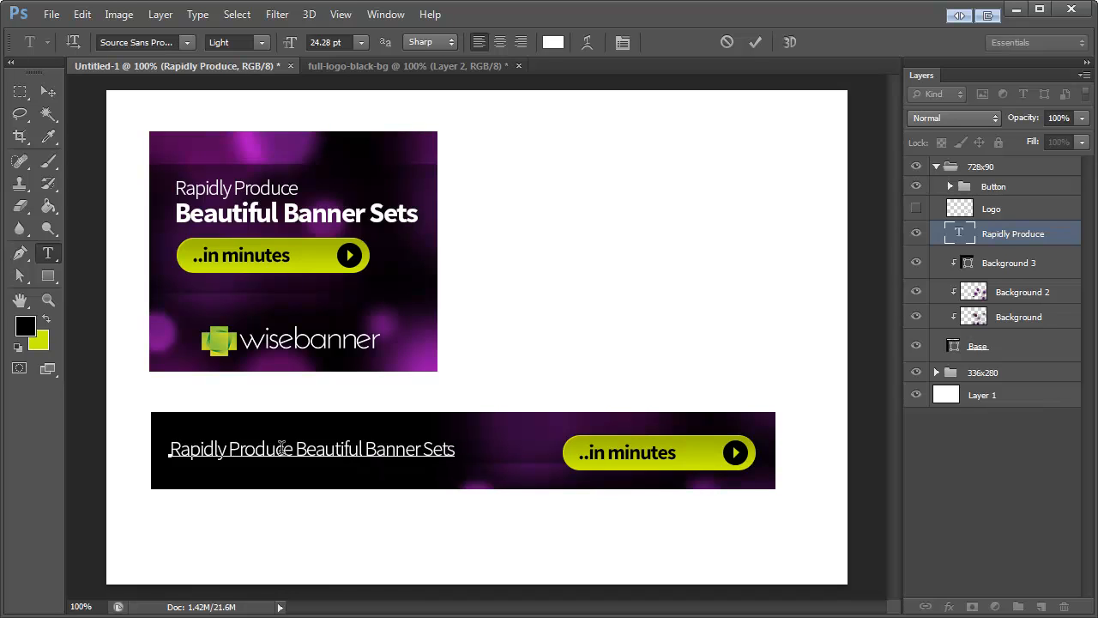
left_click_drag(297, 449, 499, 460)
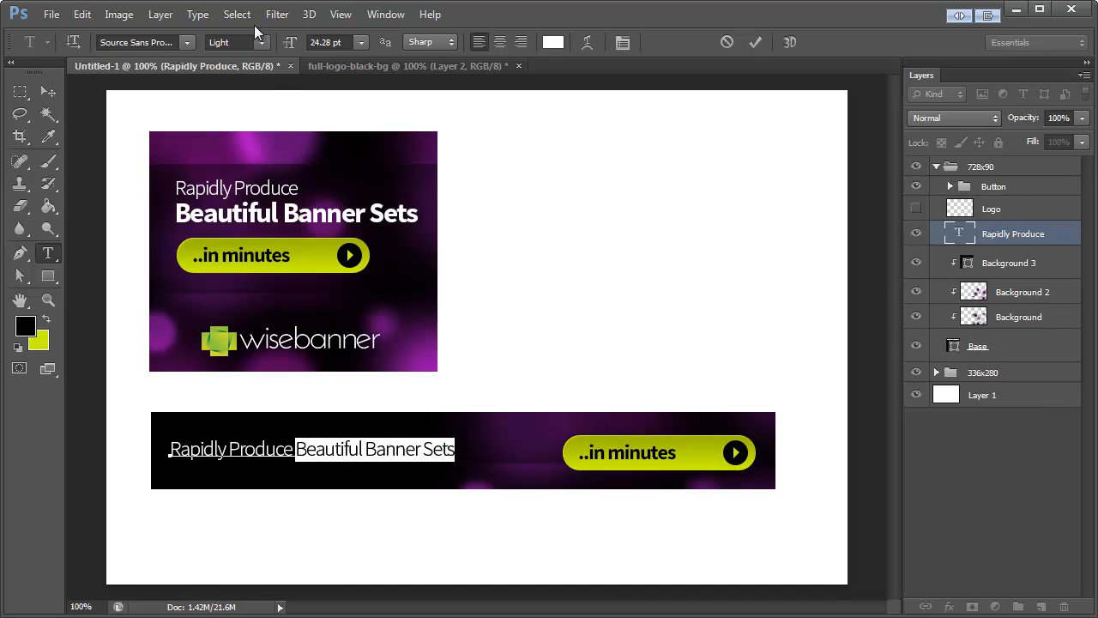
left_click(260, 42)
left_click(225, 98)
left_click(48, 91)
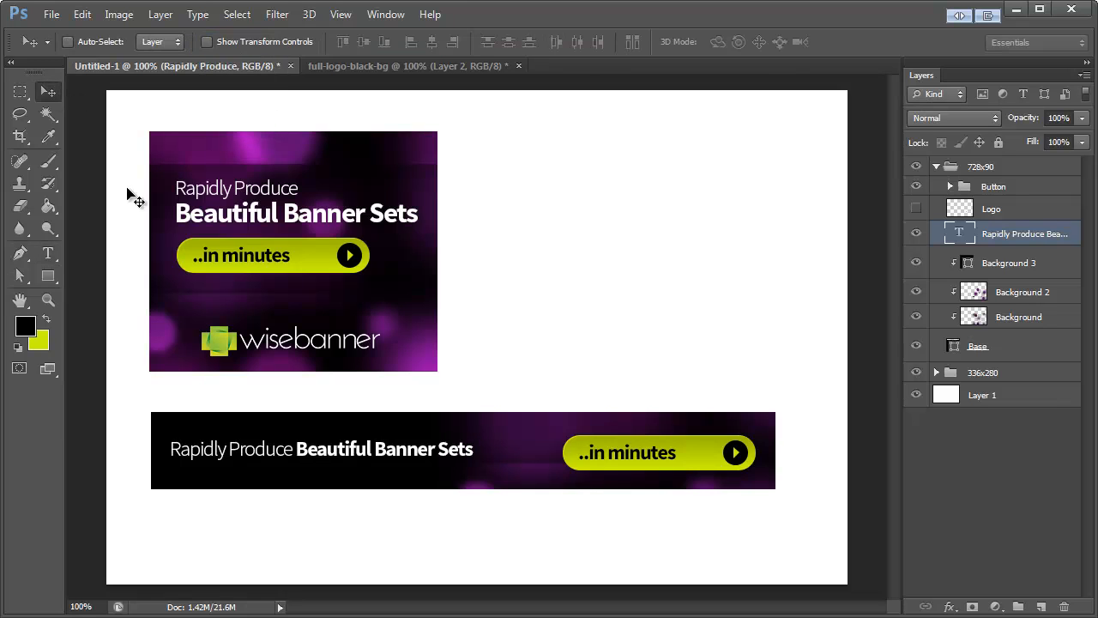
Step: Enlarge the one-line headline until it nearly reaches the button and nudge it slightly down
key("ctrl+t")
left_click_drag(482, 464, 541, 469)
left_click(49, 96)
key("Return")
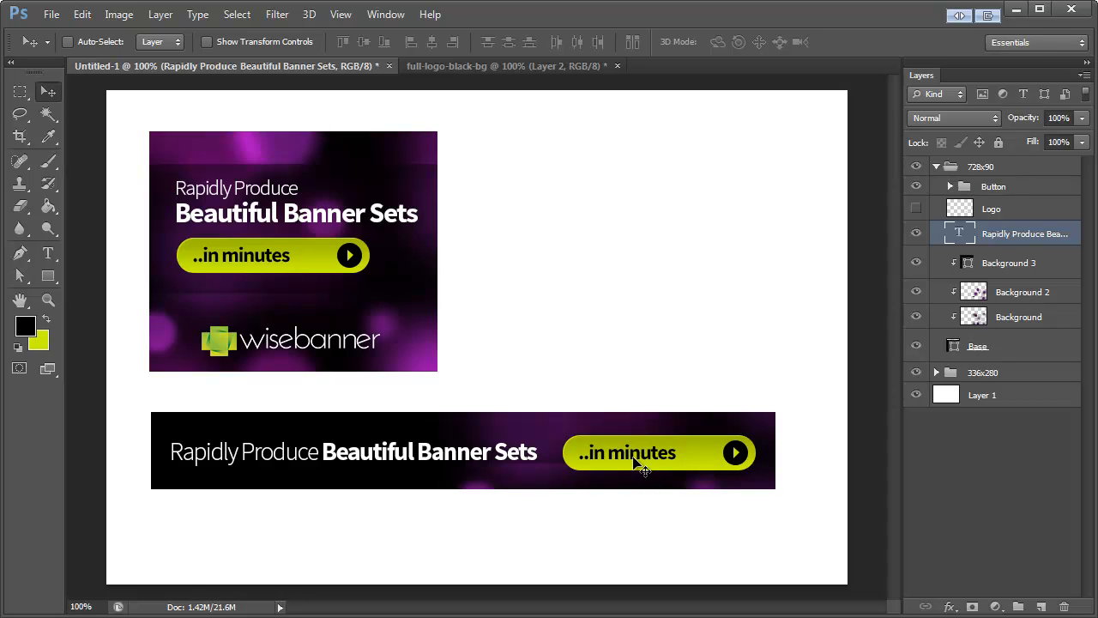
key("ctrl+t")
mouse_move(541, 468)
left_mouse_down()
mouse_move(564, 474)
mouse_move(547, 471)
left_mouse_up()
left_click(48, 92)
key("Return")
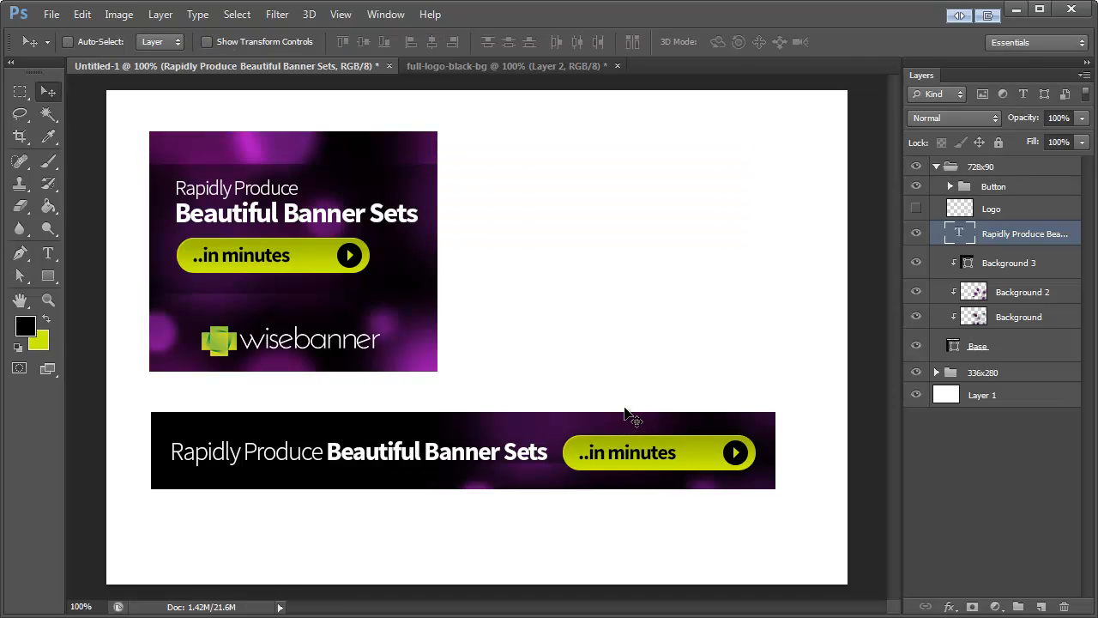
key("Down")
key("Down")
Step: Hide Background 3 in the 728x90 group, then shift Background 2's glow behind the headline and the Background layer's glow behind the button
left_click(1009, 263)
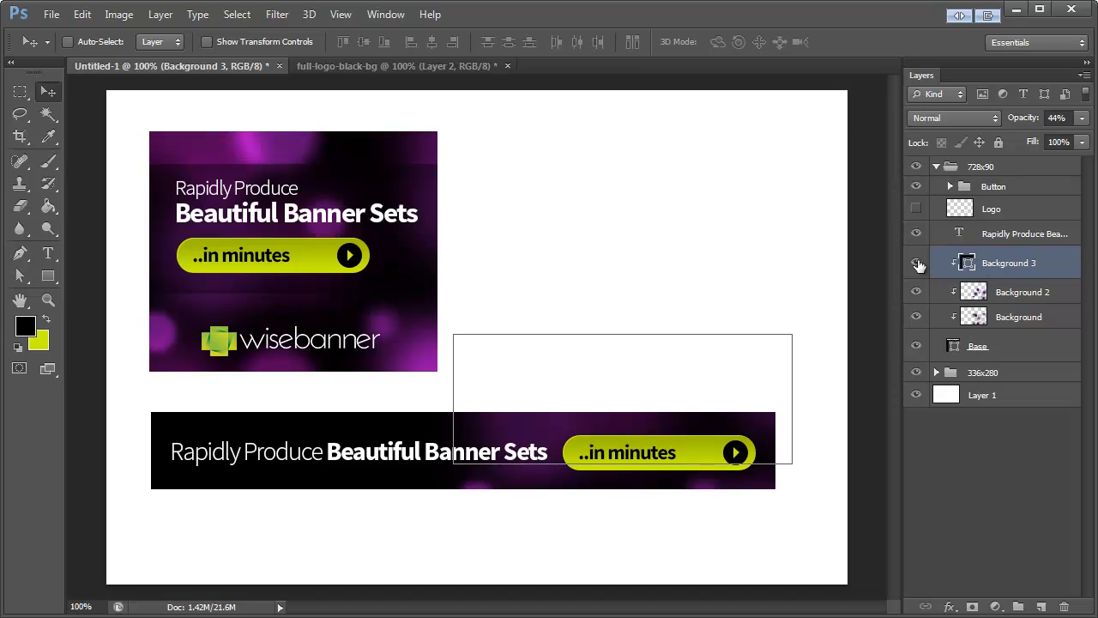
left_click(916, 264)
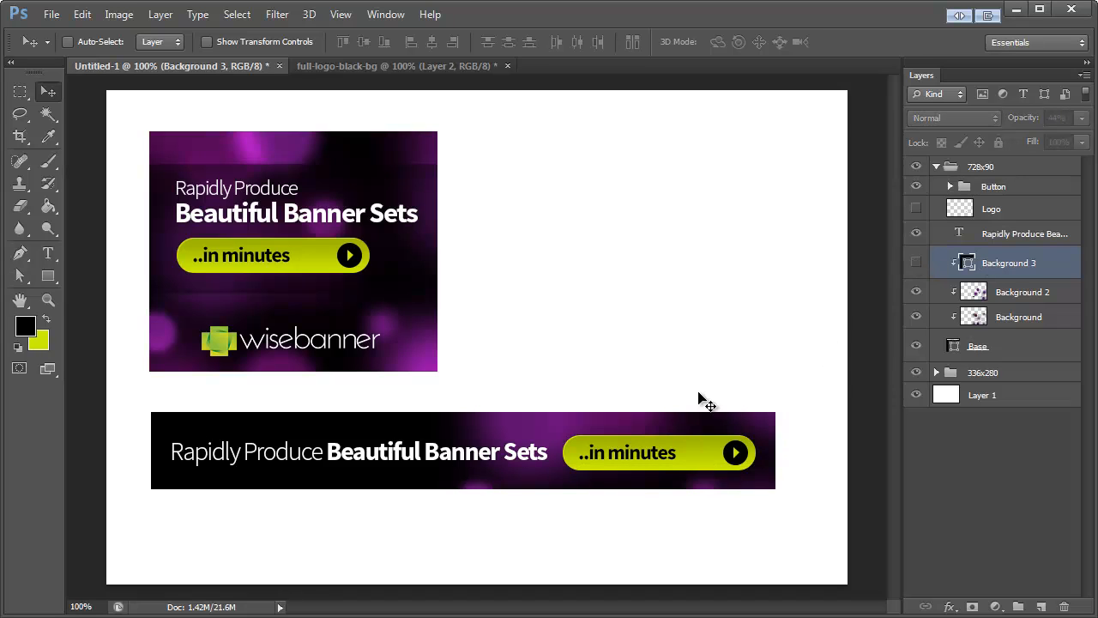
left_click(1023, 292)
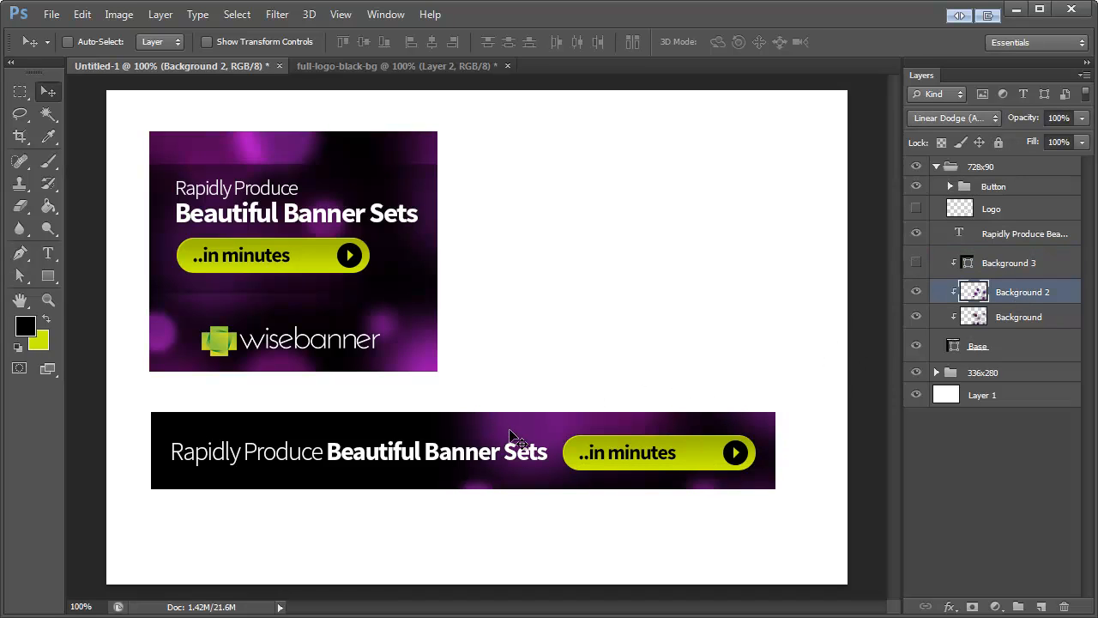
mouse_move(522, 441)
left_mouse_down()
mouse_move(277, 378)
mouse_move(144, 378)
mouse_move(95, 339)
left_mouse_up()
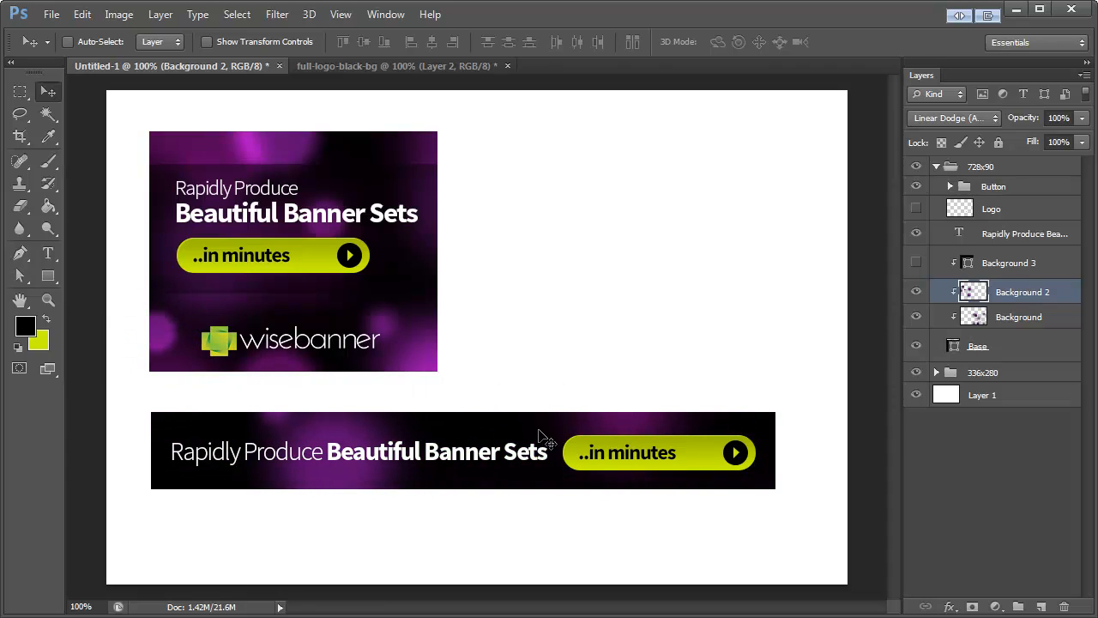
left_click(1017, 320)
left_click_drag(394, 515, 701, 497)
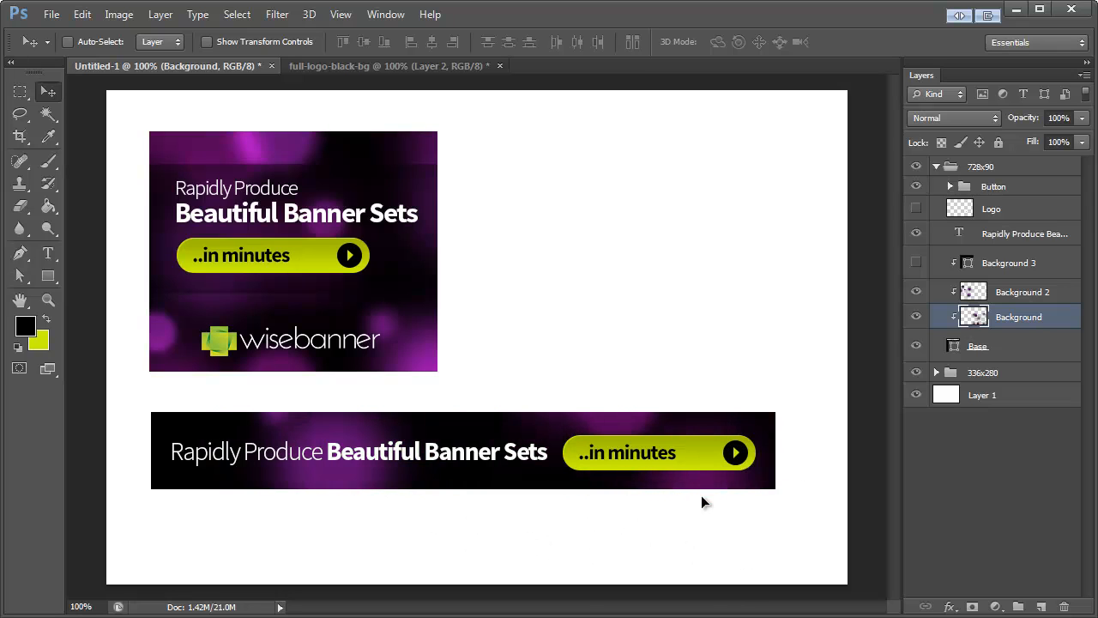
Step: Scale the "..in minutes" text on the long banner's button up to about 128% and apply the transformation
left_click(648, 456, "ctrl")
key("ctrl+t")
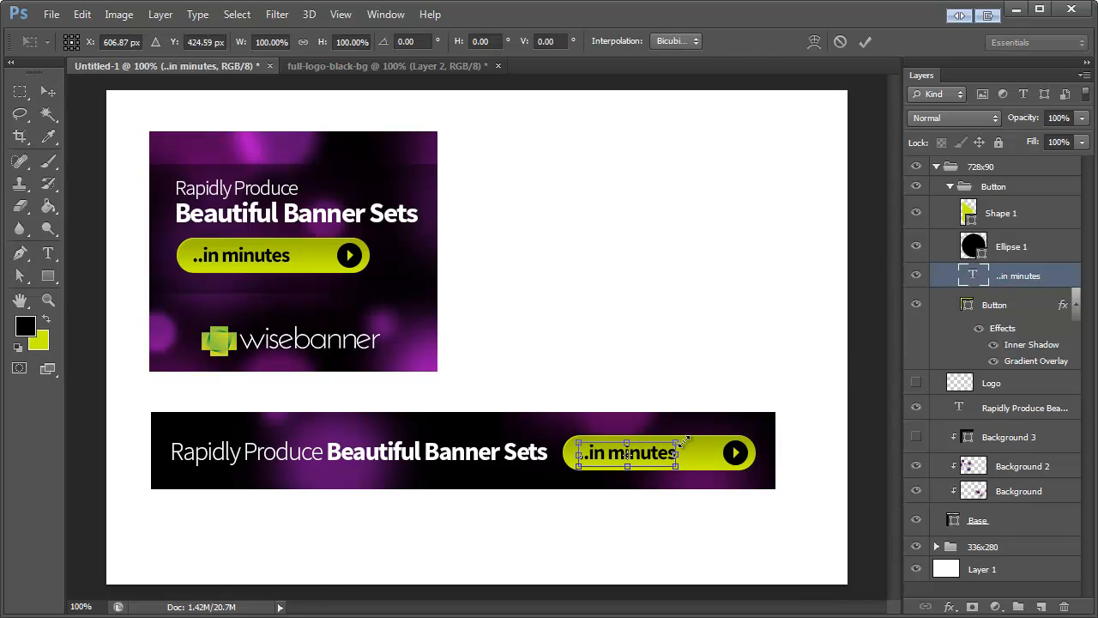
left_click_drag(678, 440, 703, 436)
left_click(49, 89)
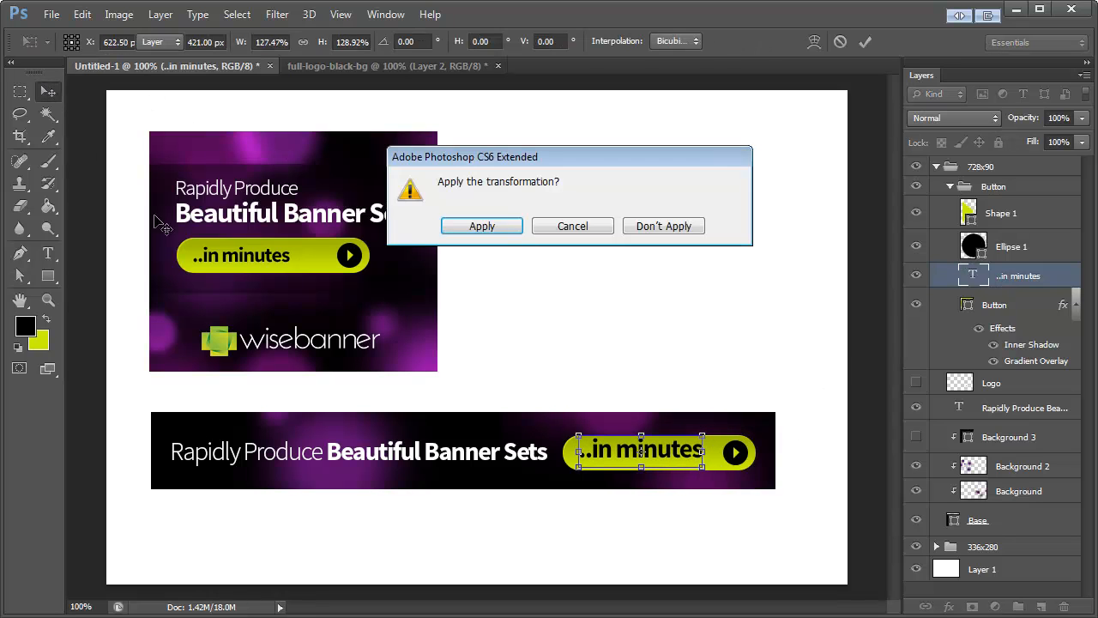
key("Return")
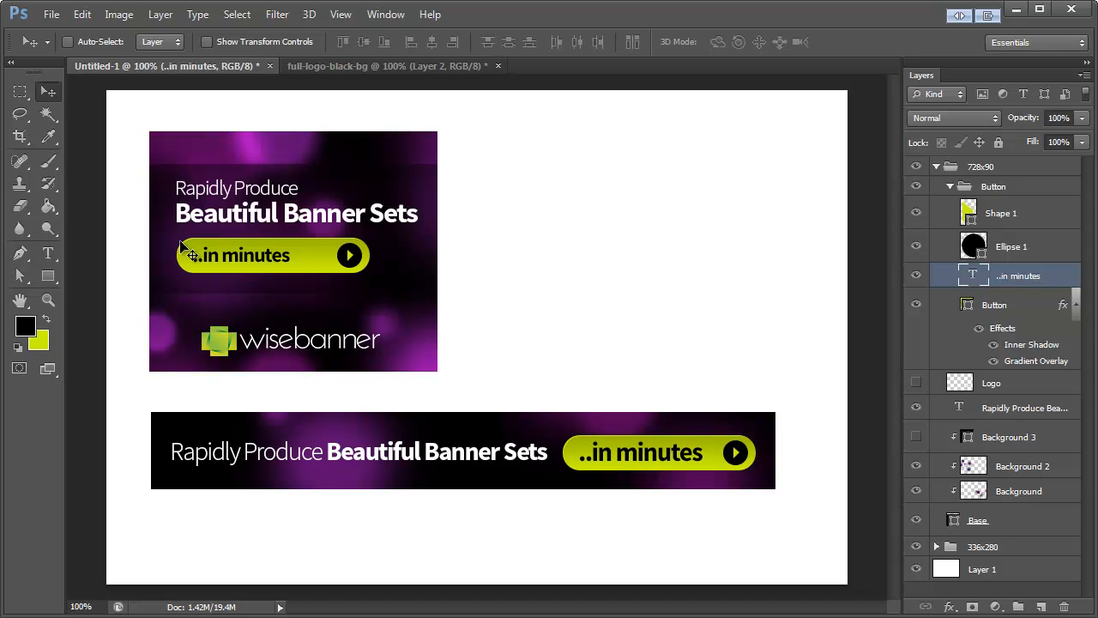
Step: Collapse the 728x90 group, duplicate the 728x90 and 336x280 groups together within Untitled-1, and hide both originals
left_click(981, 172)
left_click(936, 167)
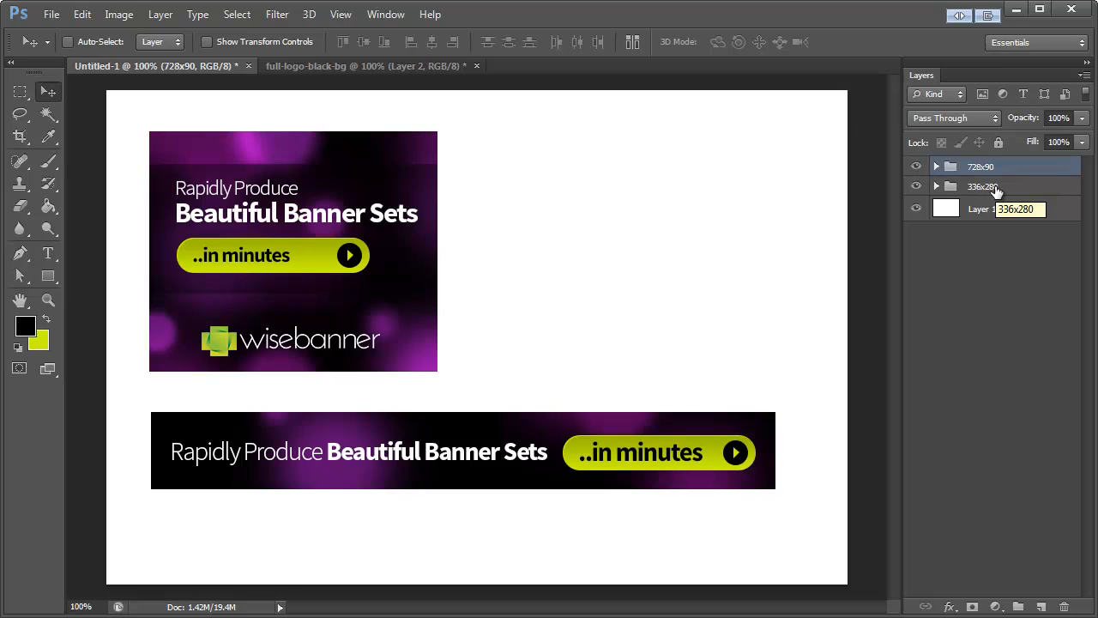
left_click(985, 189, "shift")
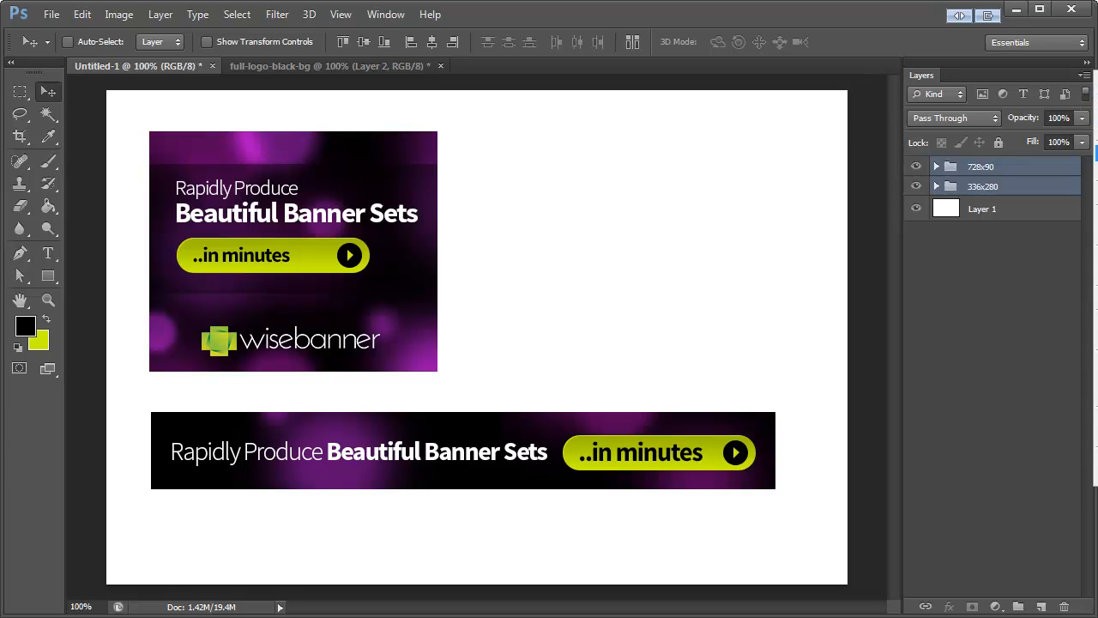
left_click(1097, 96)
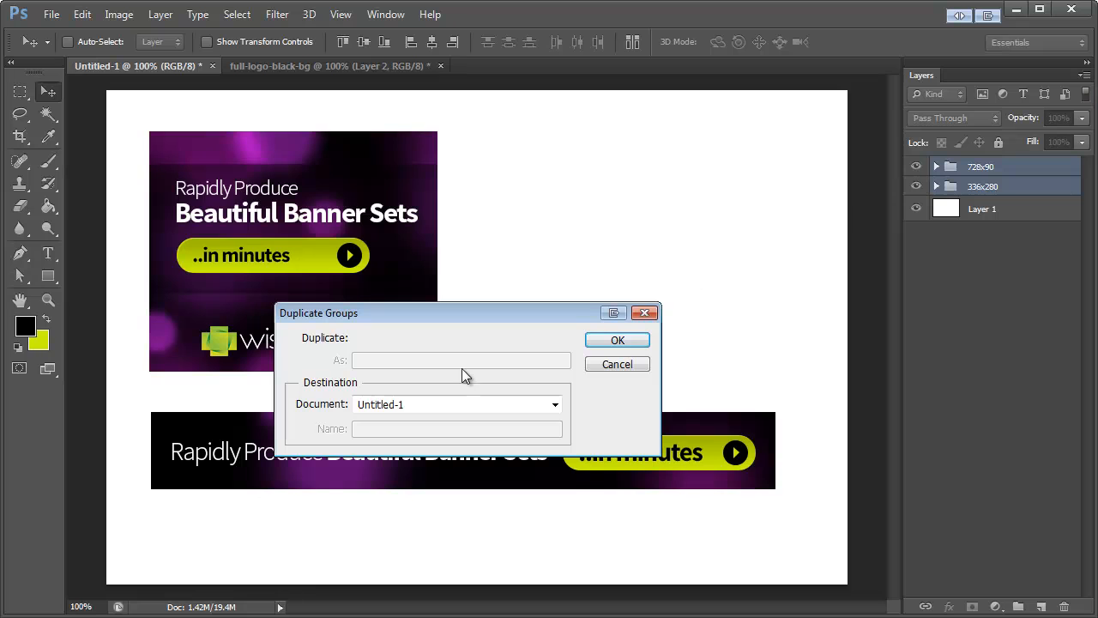
left_click(639, 340)
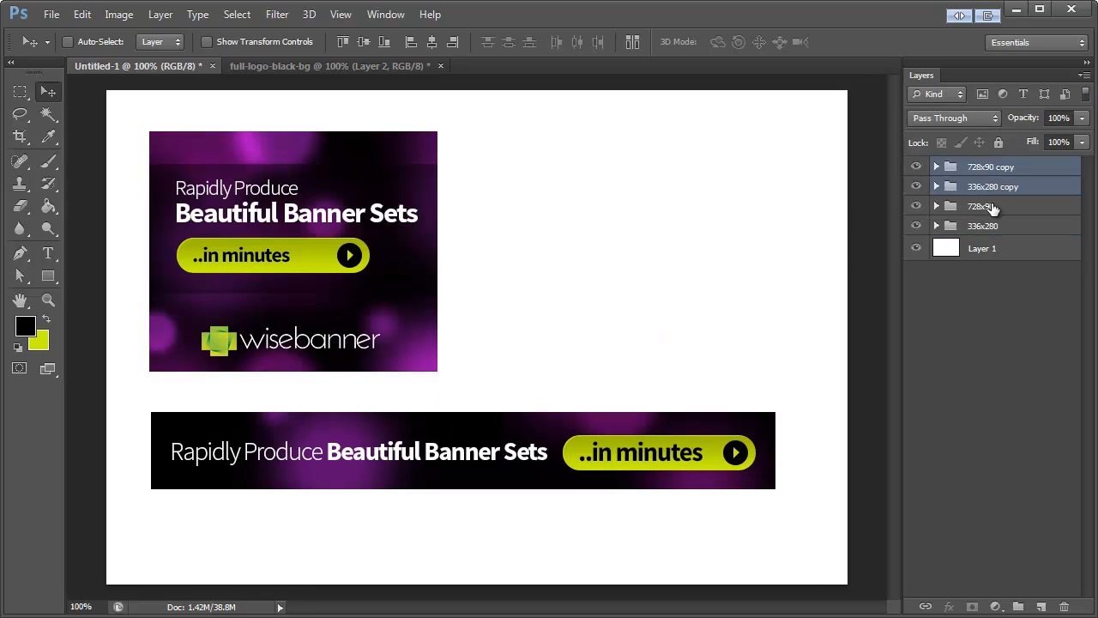
left_click(993, 207)
left_click_drag(917, 206, 916, 226)
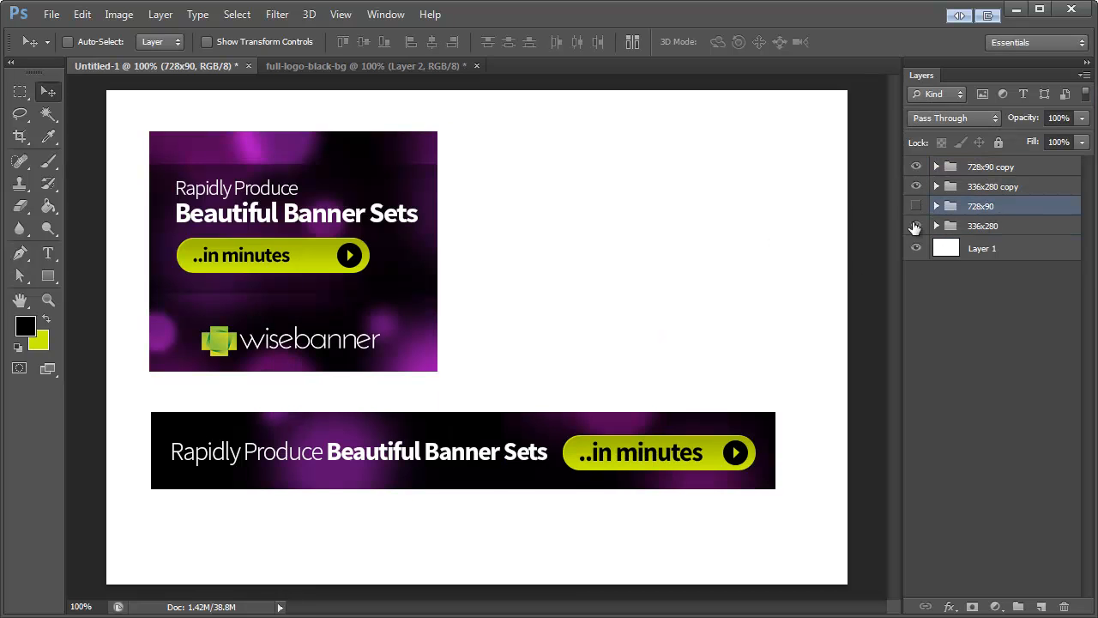
Step: Merge the 728x90 copy group and the 336x280 copy group each into a single layer
left_click(994, 188)
left_click(987, 172)
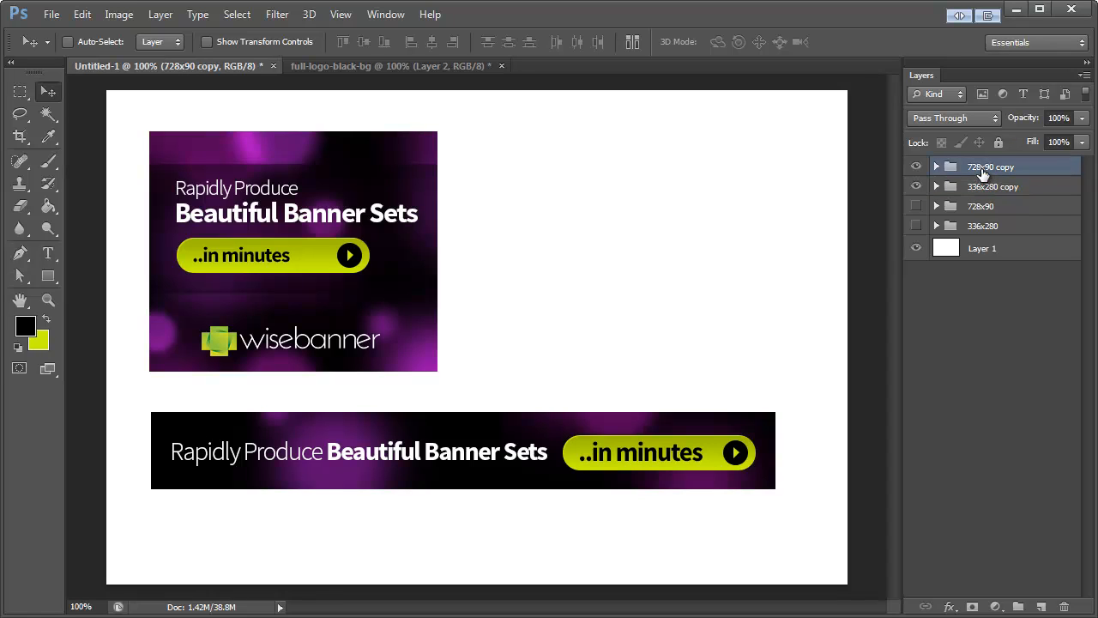
key("ctrl+e")
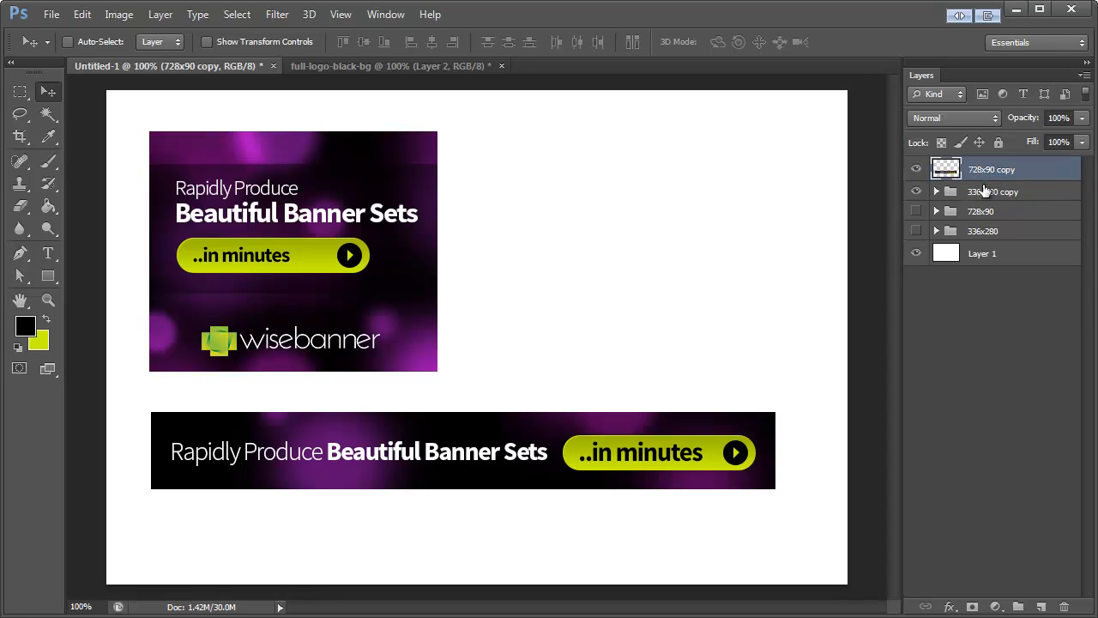
left_click(985, 192)
key("ctrl+e")
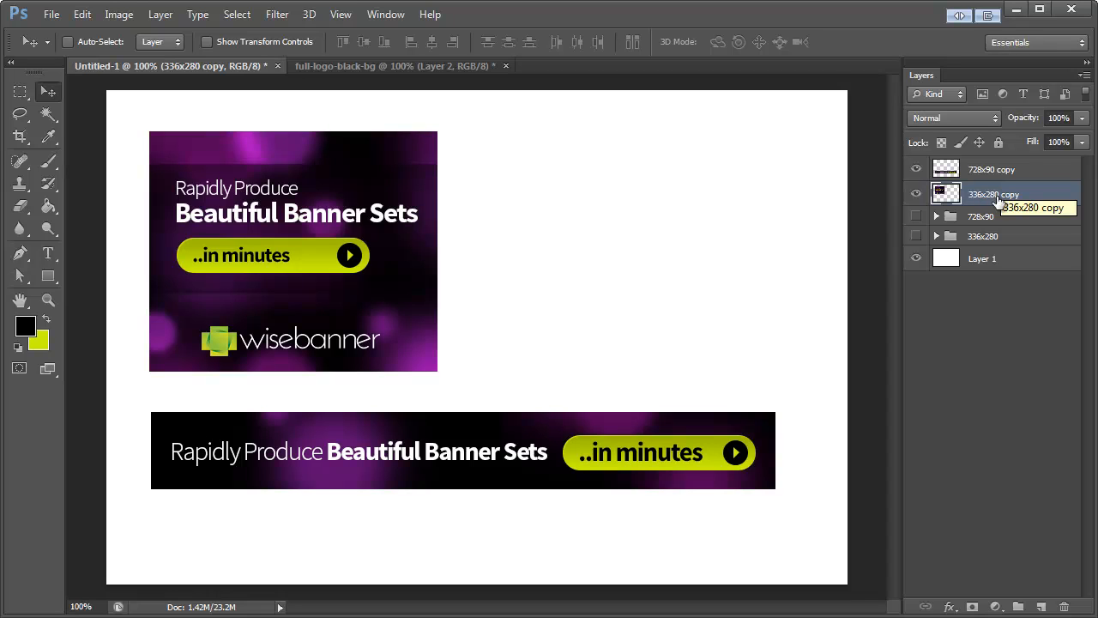
Step: Copy the whole 336x280 copy layer into a new transparent 336 x 280 pixel document based on the Clipboard preset
key("ctrl+a")
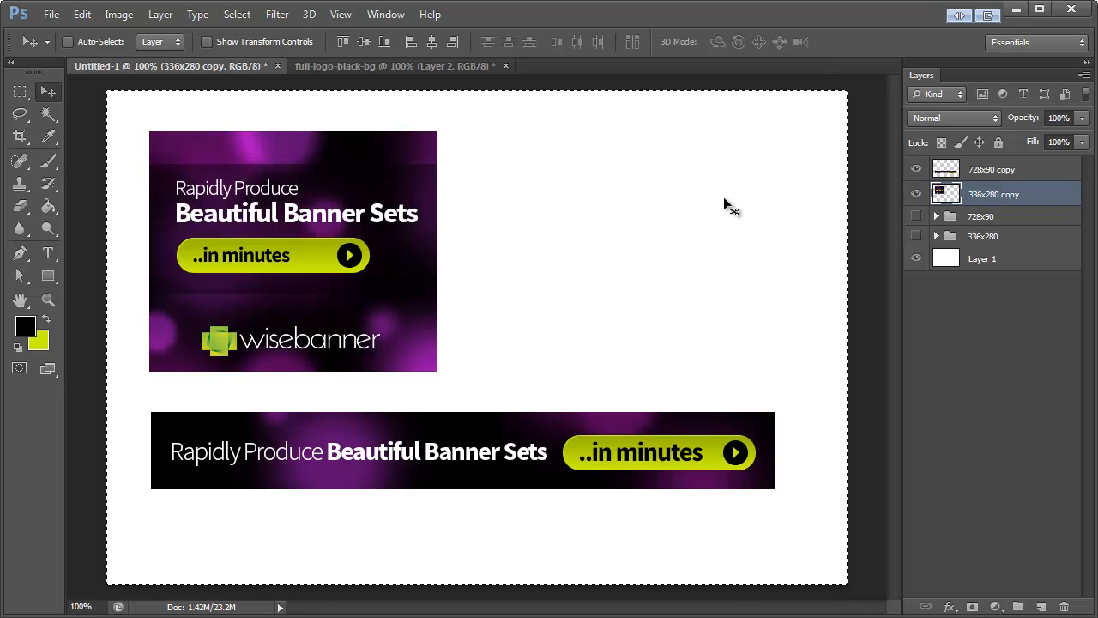
left_click(43, 17)
left_click(67, 33)
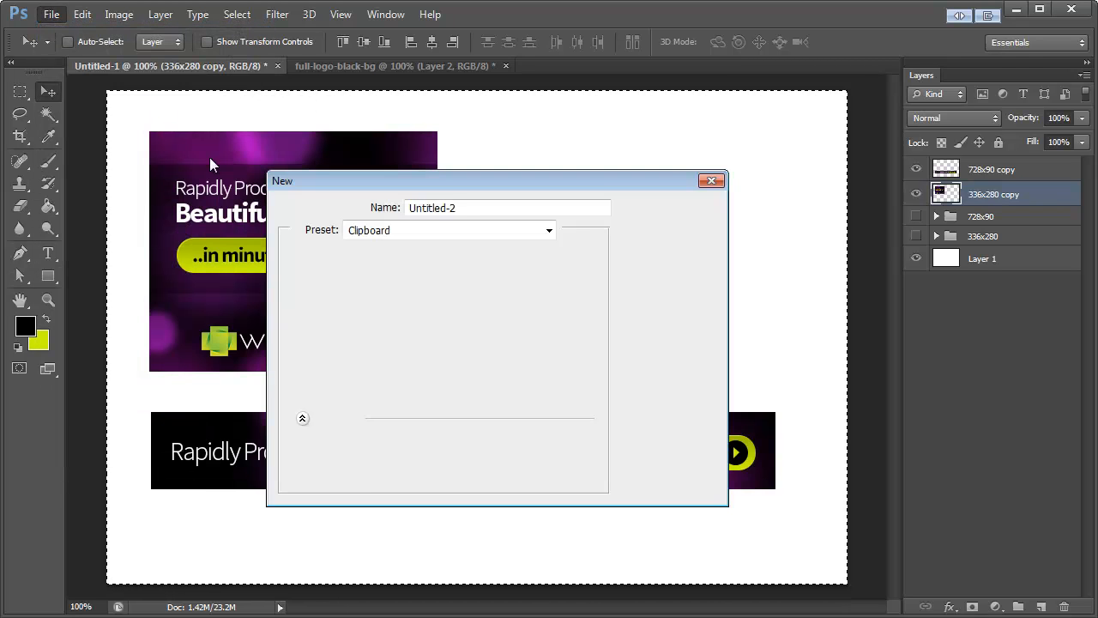
double_click(433, 282)
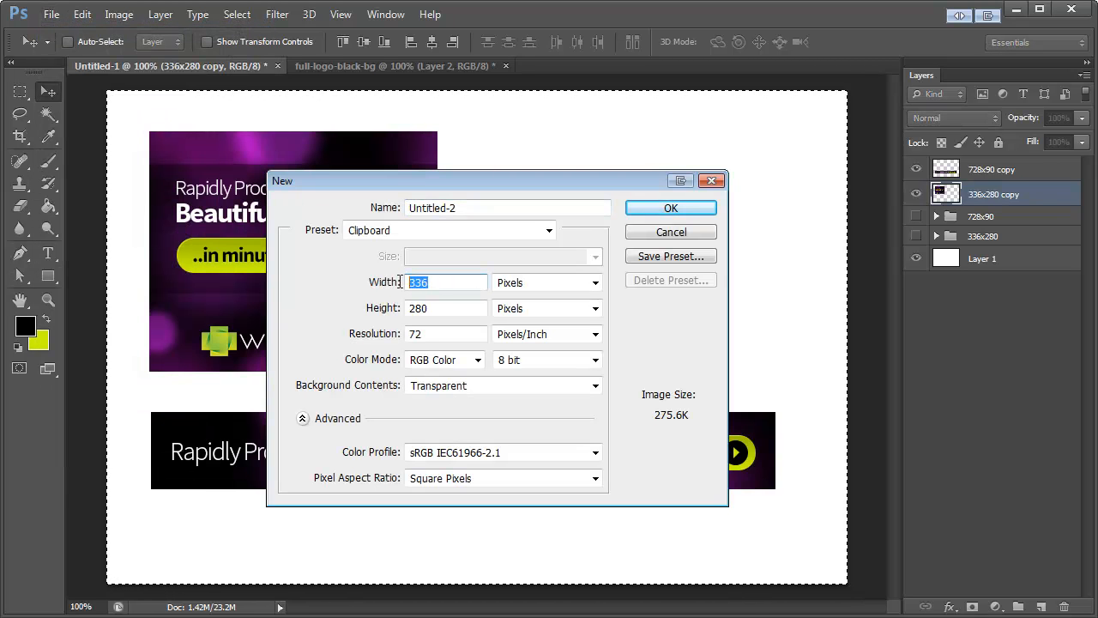
left_click_drag(429, 308, 403, 308)
left_click(420, 309)
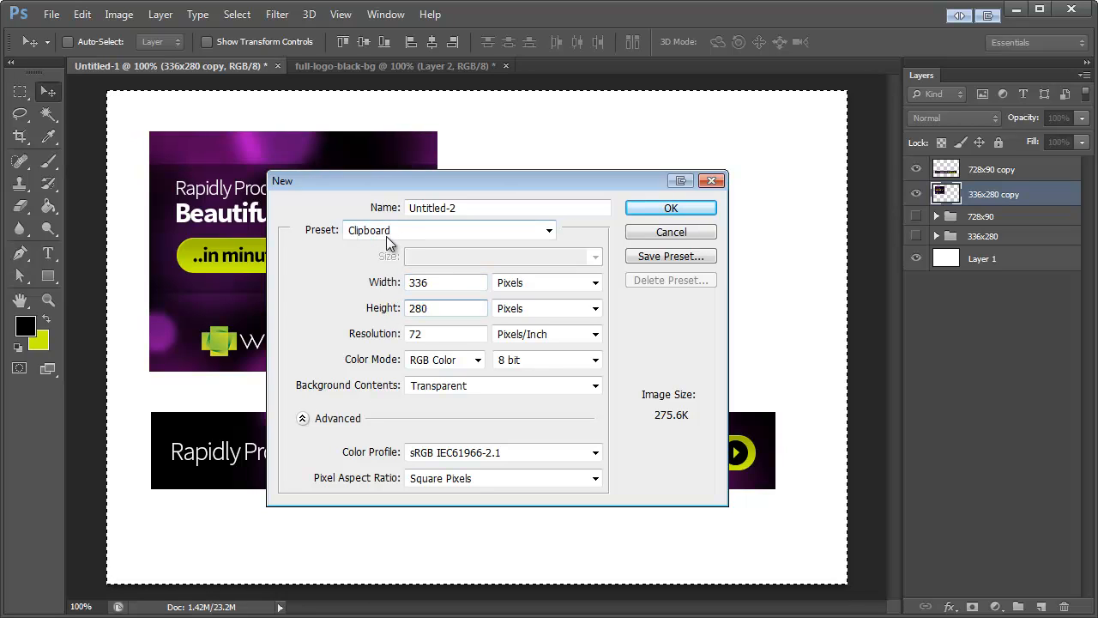
left_click(639, 212)
key("ctrl+v")
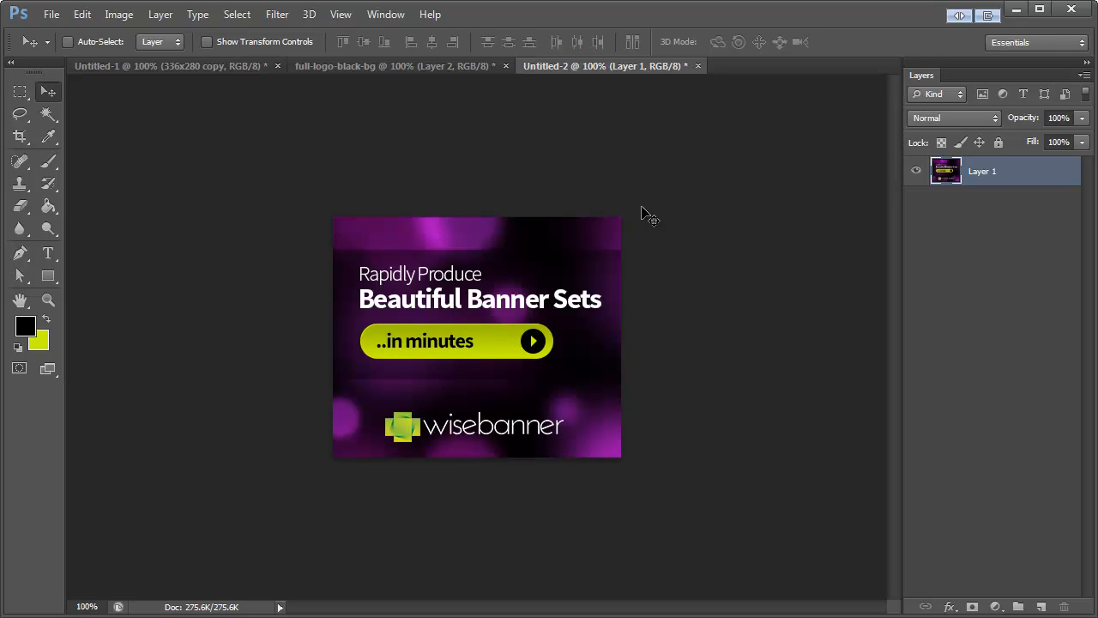
Step: Preview a Save for Web export of the 336x280 banner in JPEG format and leave it without saving
left_click(52, 16)
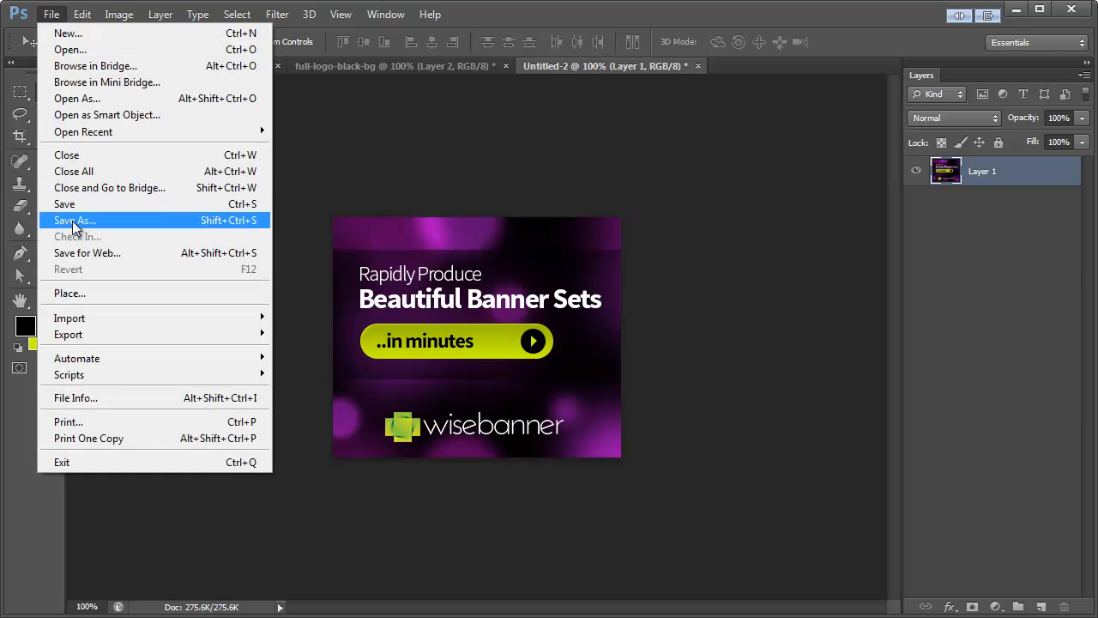
left_click(85, 252)
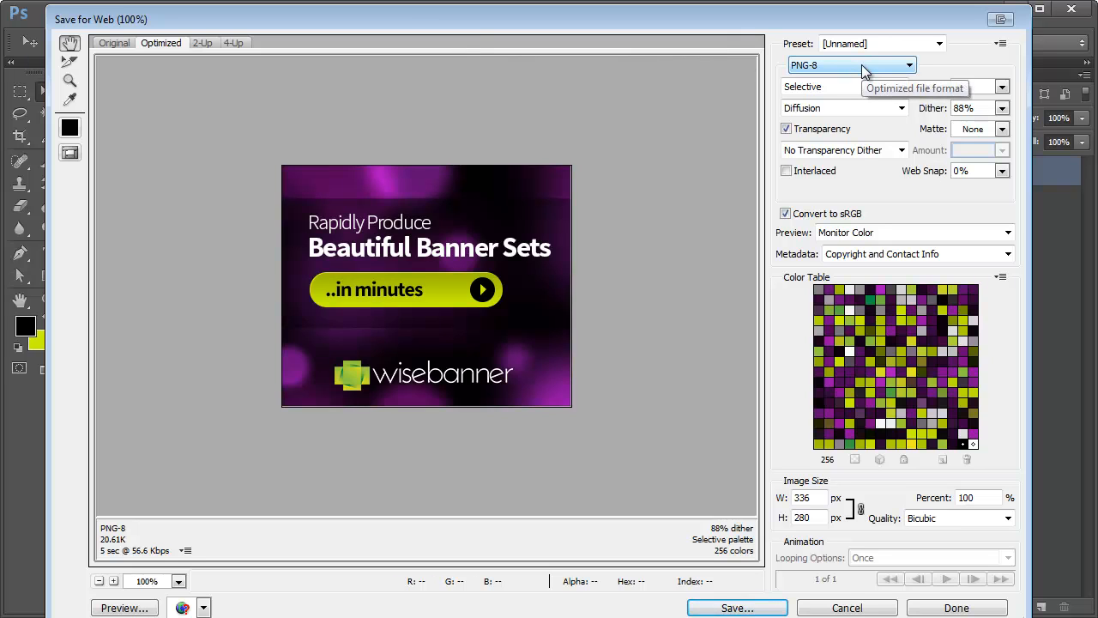
left_click(806, 73)
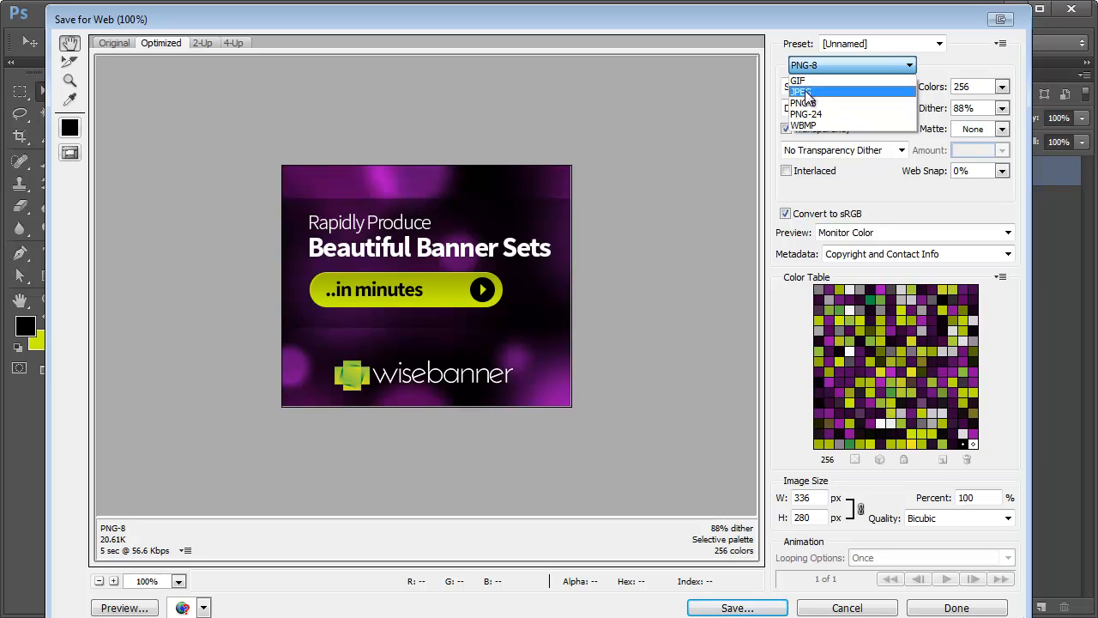
left_click(817, 69)
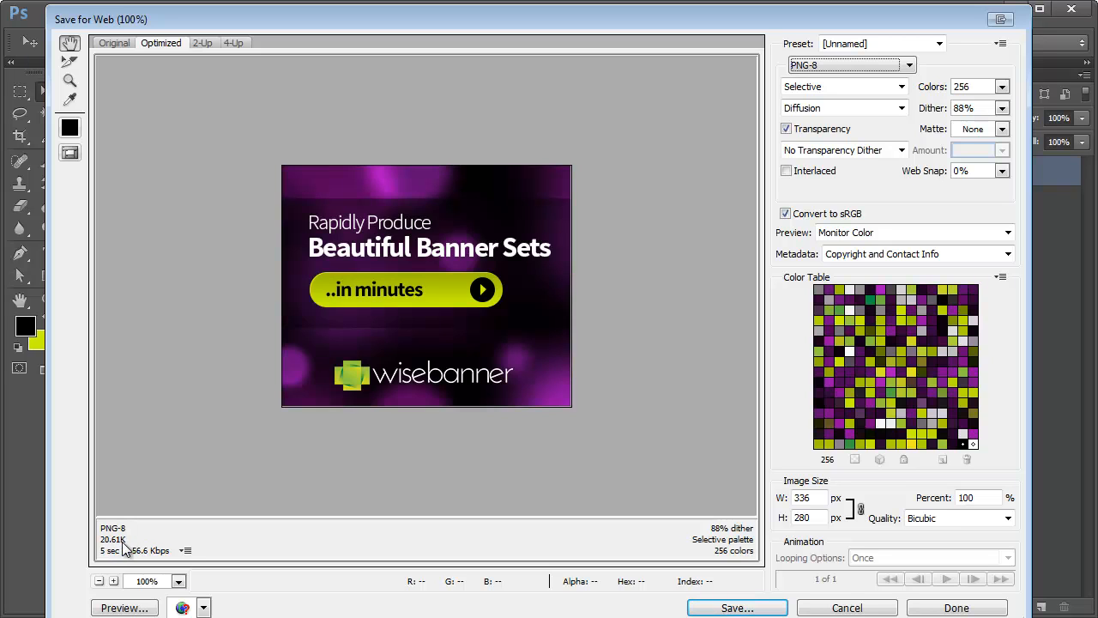
left_click(840, 75)
left_click(831, 96)
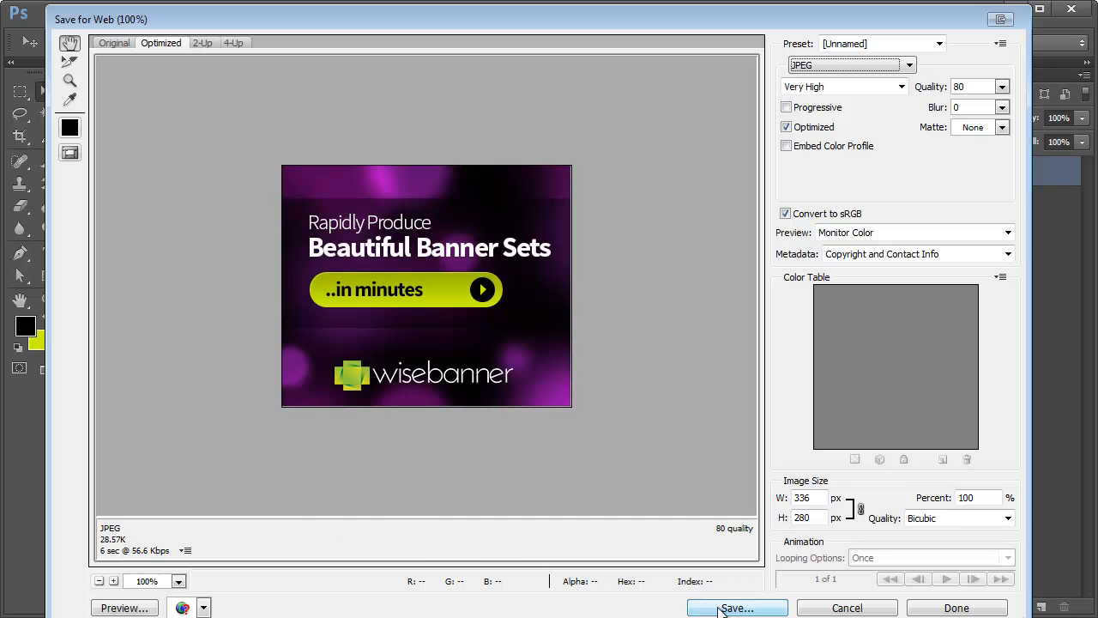
left_click(847, 608)
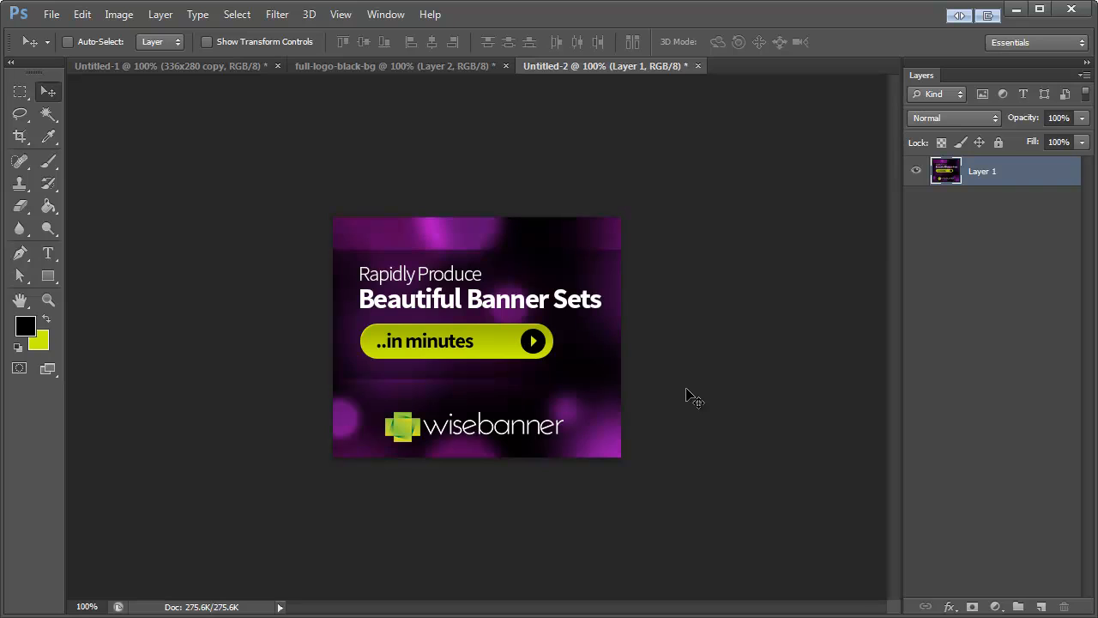
Step: Return to the Untitled-1 document, activate the Rectangular Marquee tool and clear the full-canvas selection
left_click(242, 67)
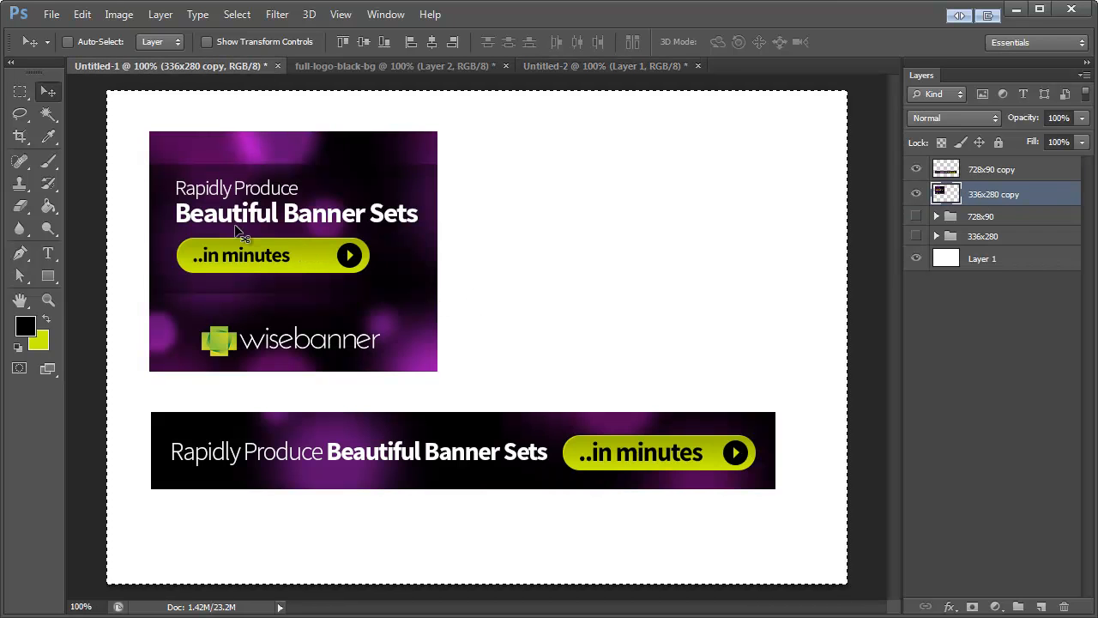
left_click(20, 92)
key("ctrl+d")
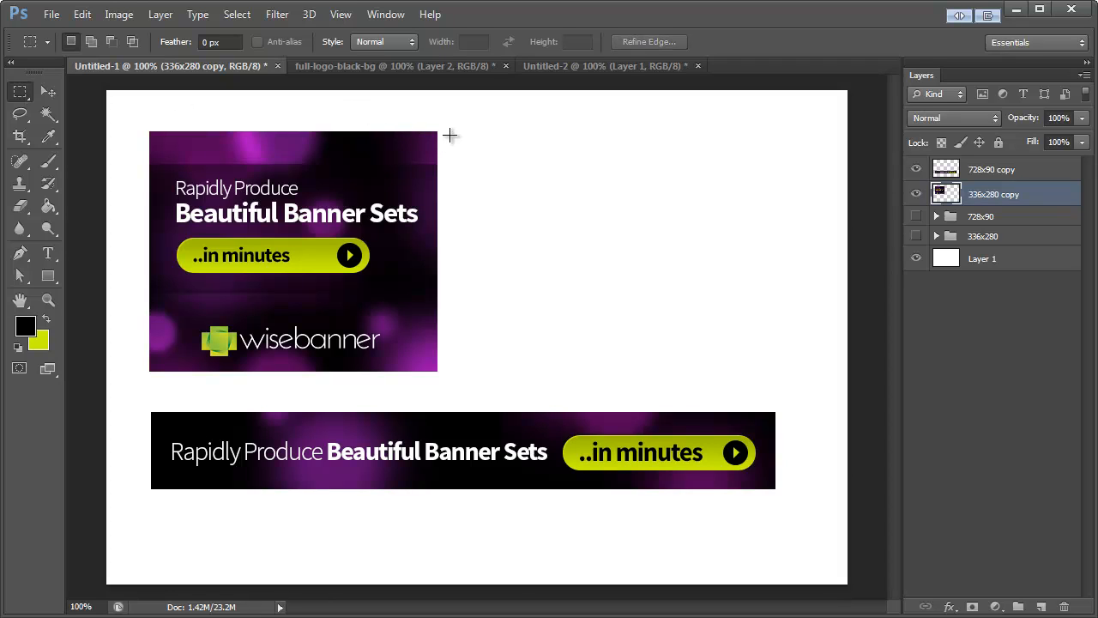
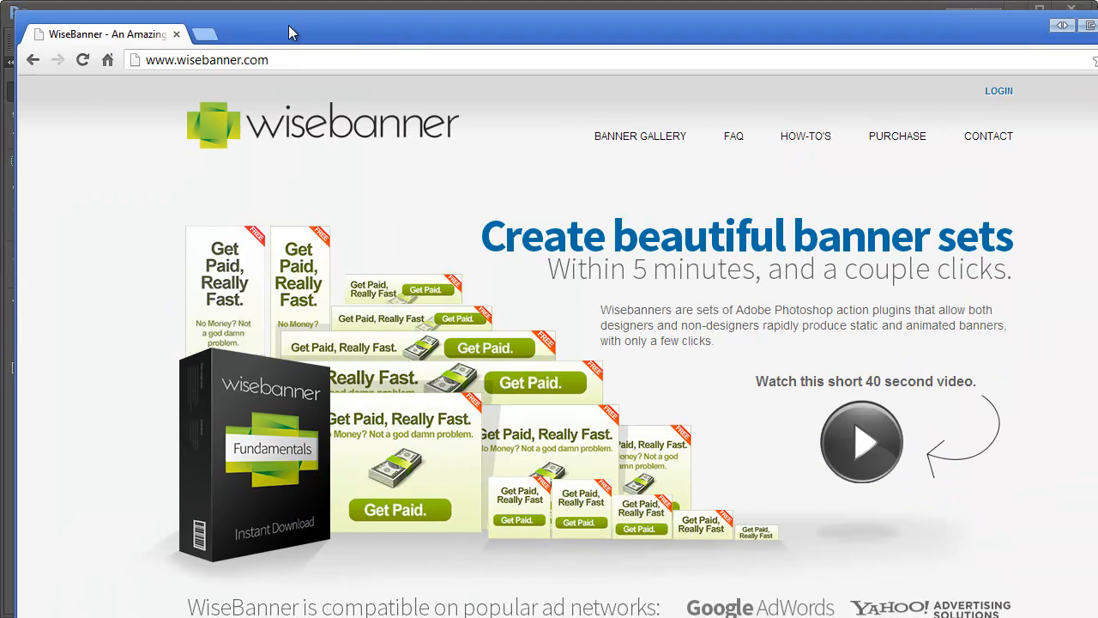
Step: Log in to the wisebanner members area in the browser and open the Fundamentals banner catalogue
left_click_drag(1097, 617, 1078, 606)
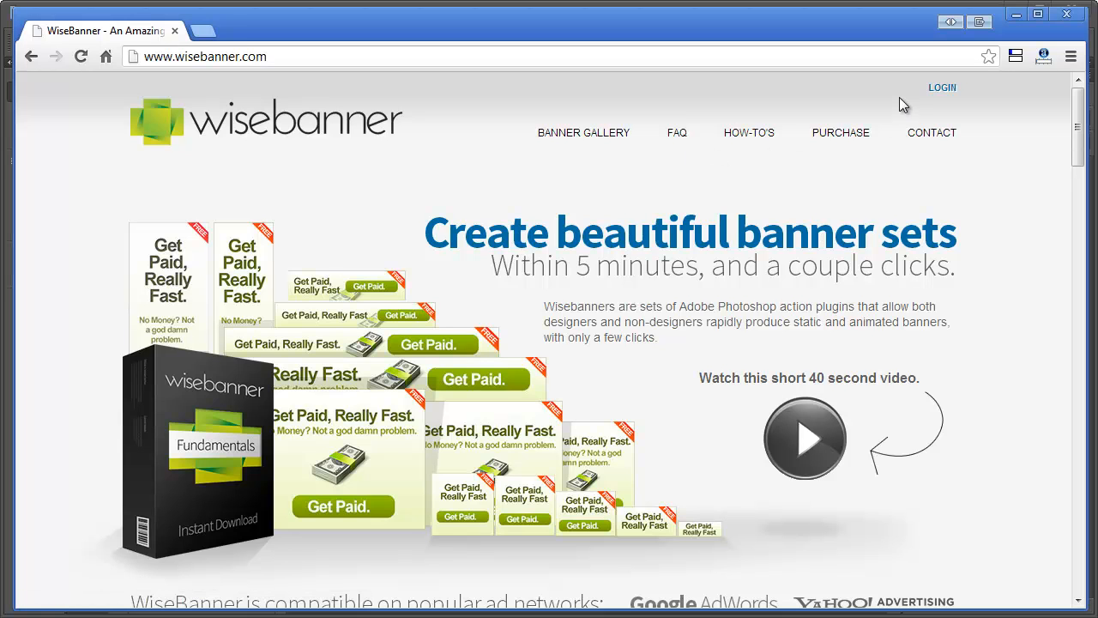
left_click(940, 91)
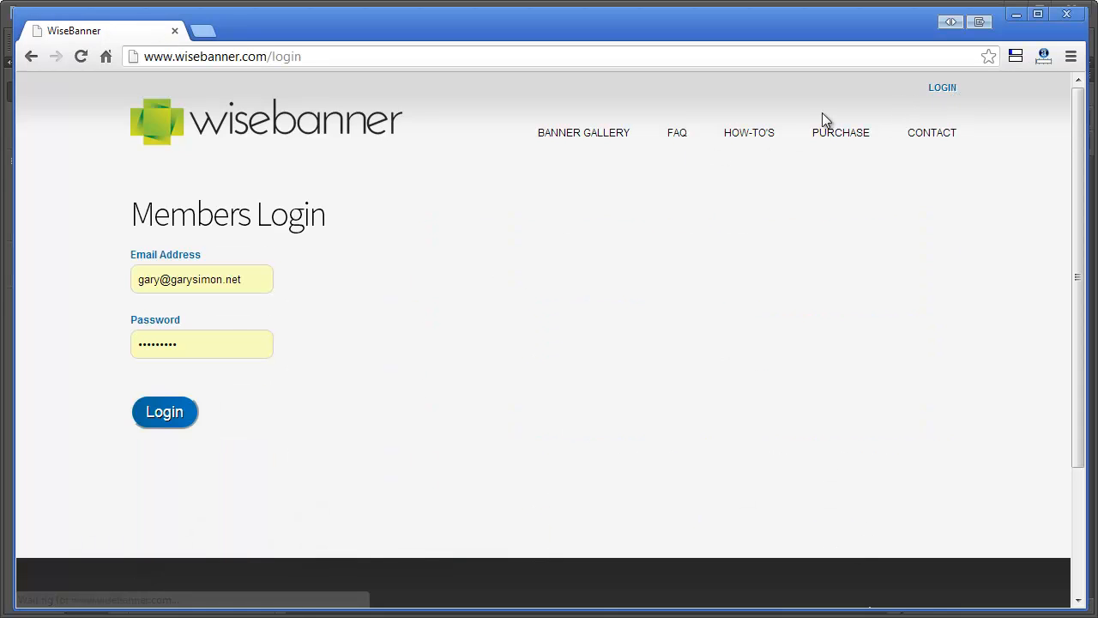
left_click(164, 413)
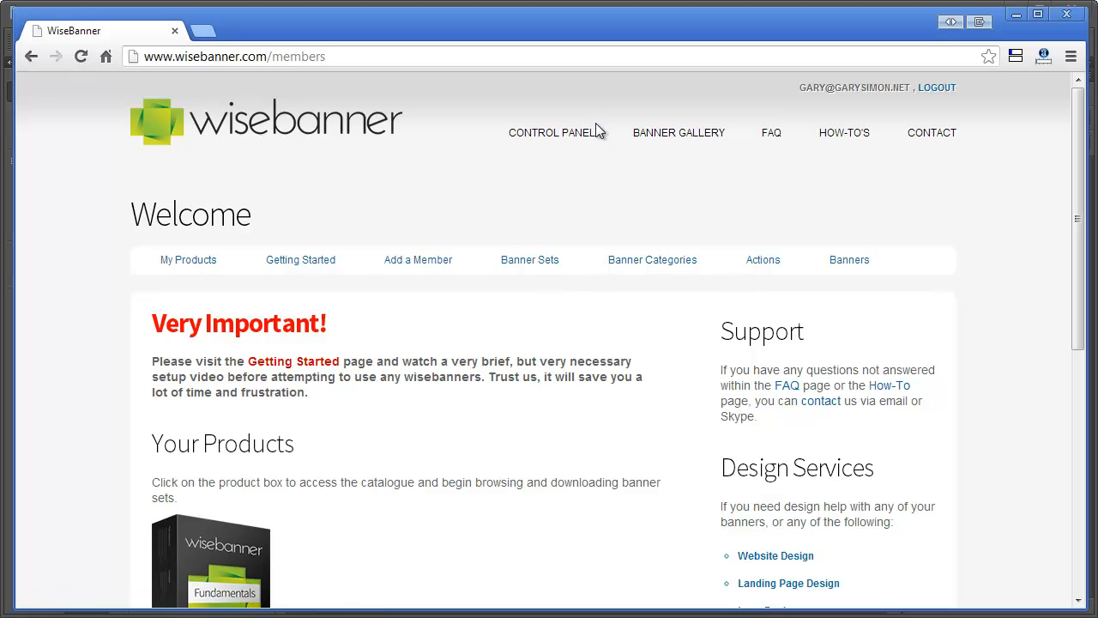
left_click(220, 549)
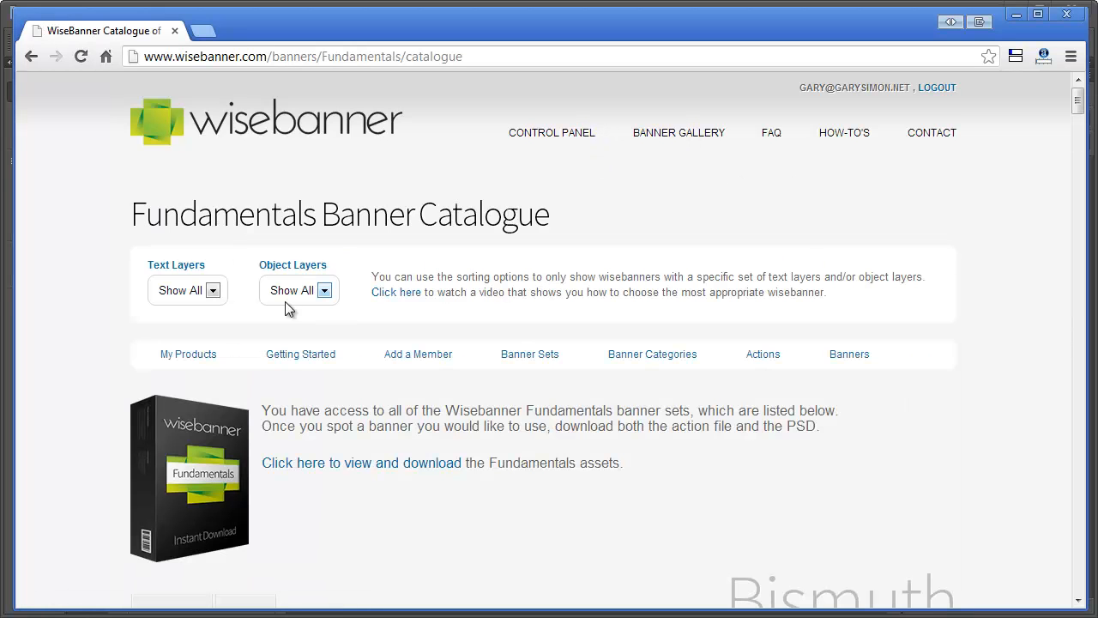
Step: Filter the Fundamentals banner catalogue to sets with 2 text layers
left_click_drag(240, 213, 426, 214)
left_click(477, 196)
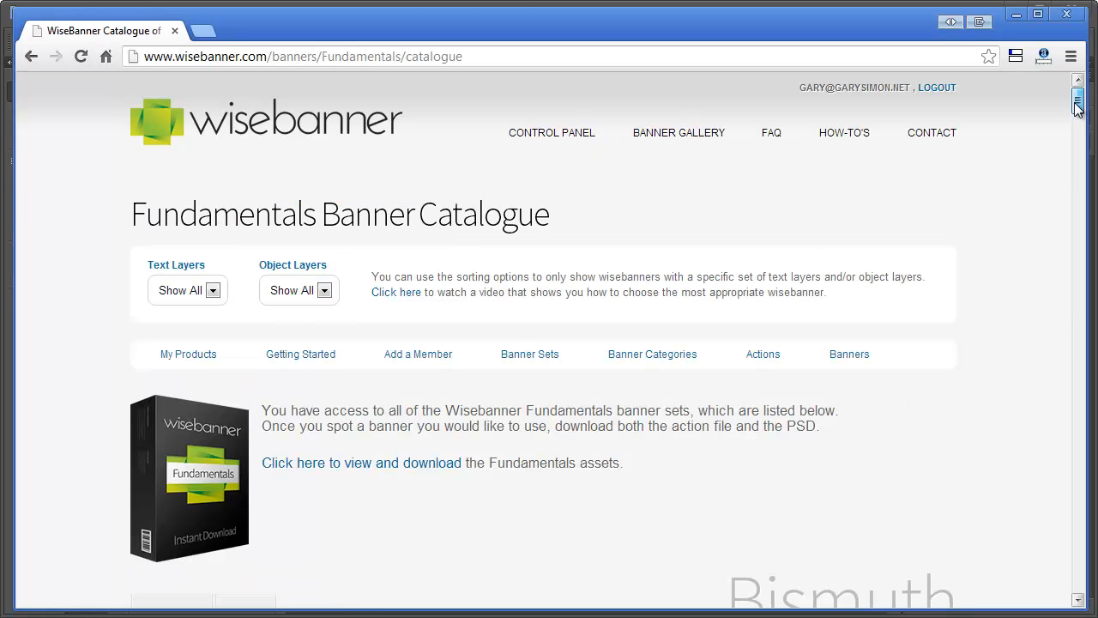
left_click_drag(1078, 105, 1055, 114)
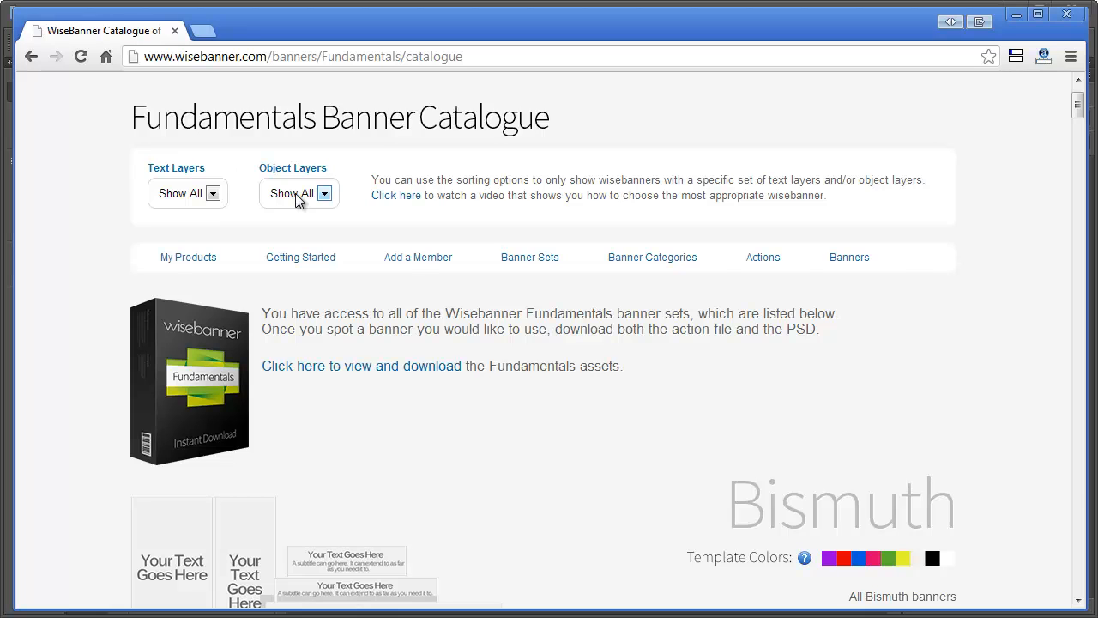
left_click(213, 194)
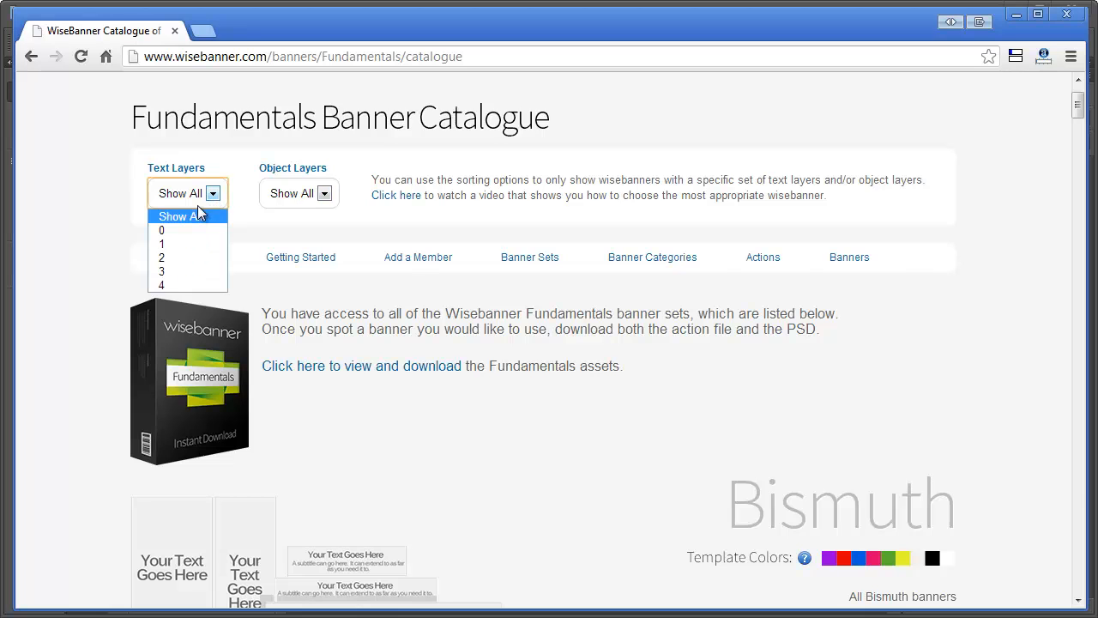
left_click(187, 258)
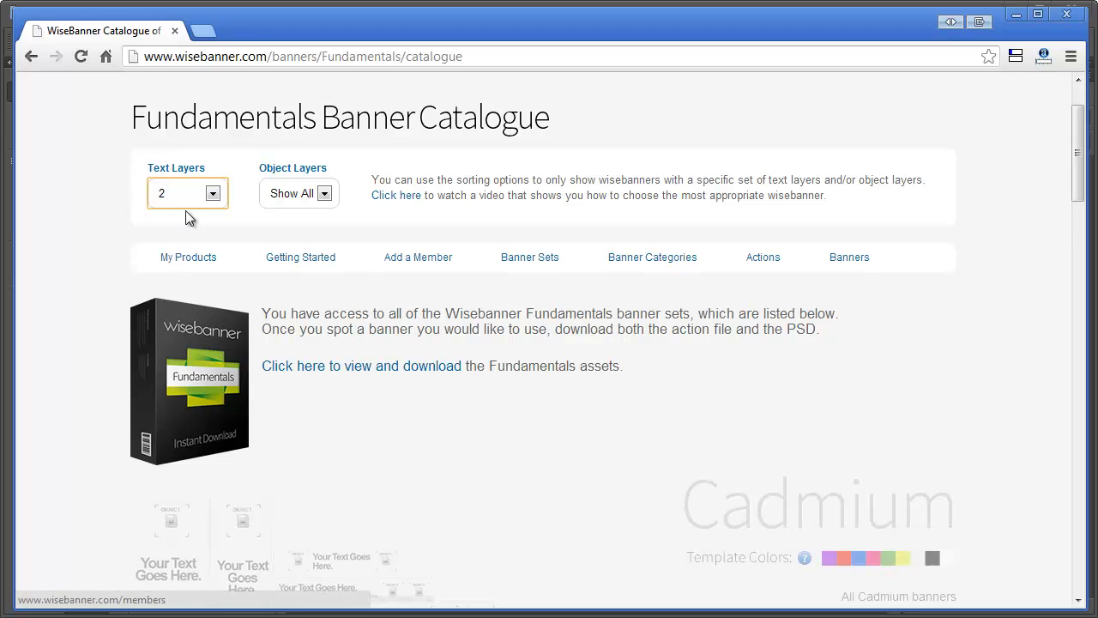
scroll(363, 429, "down", 2)
scroll(363, 429, "up", 2)
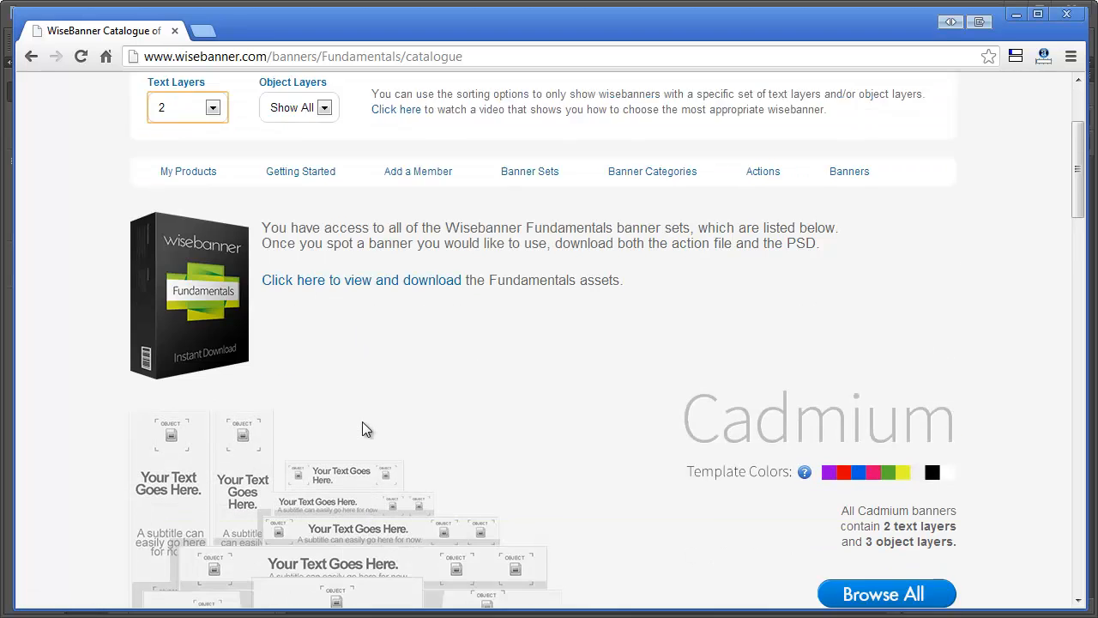
scroll(359, 422, "down", 1)
scroll(359, 422, "up", 2)
Step: Narrow the catalogue to banner sets with 2 object layers
left_click(312, 280)
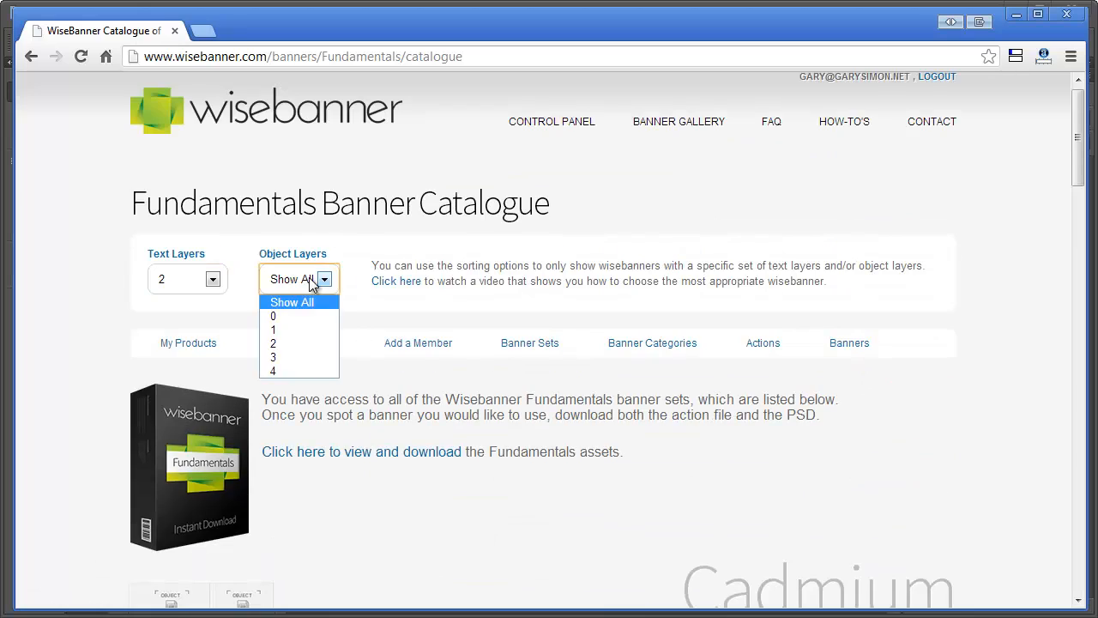
left_click(289, 342)
scroll(661, 404, "down", 3)
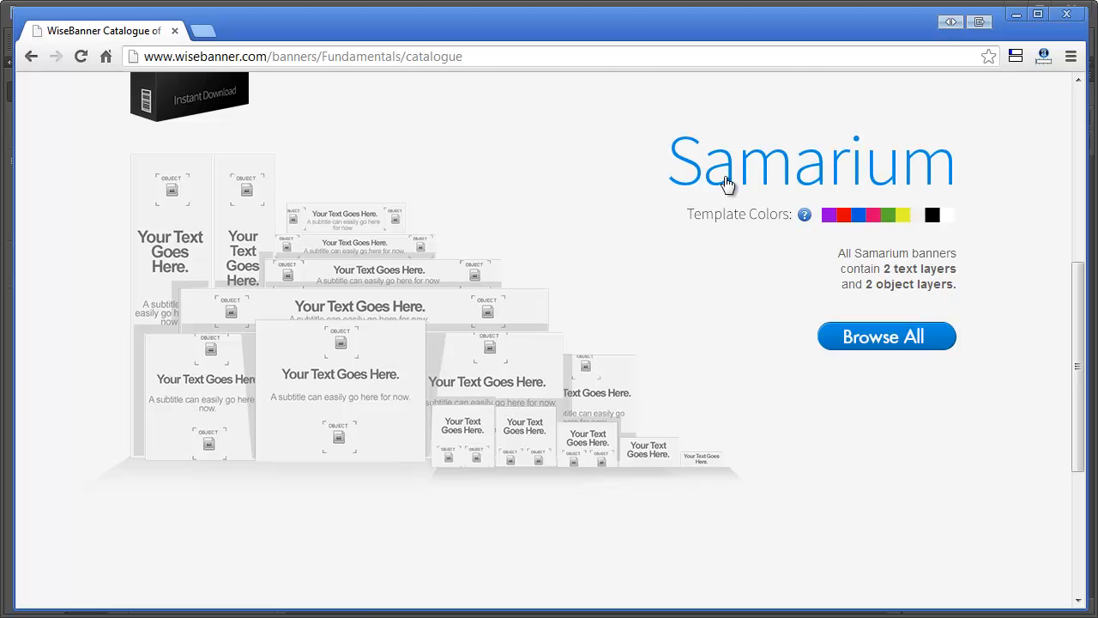
scroll(729, 193, "up", 1)
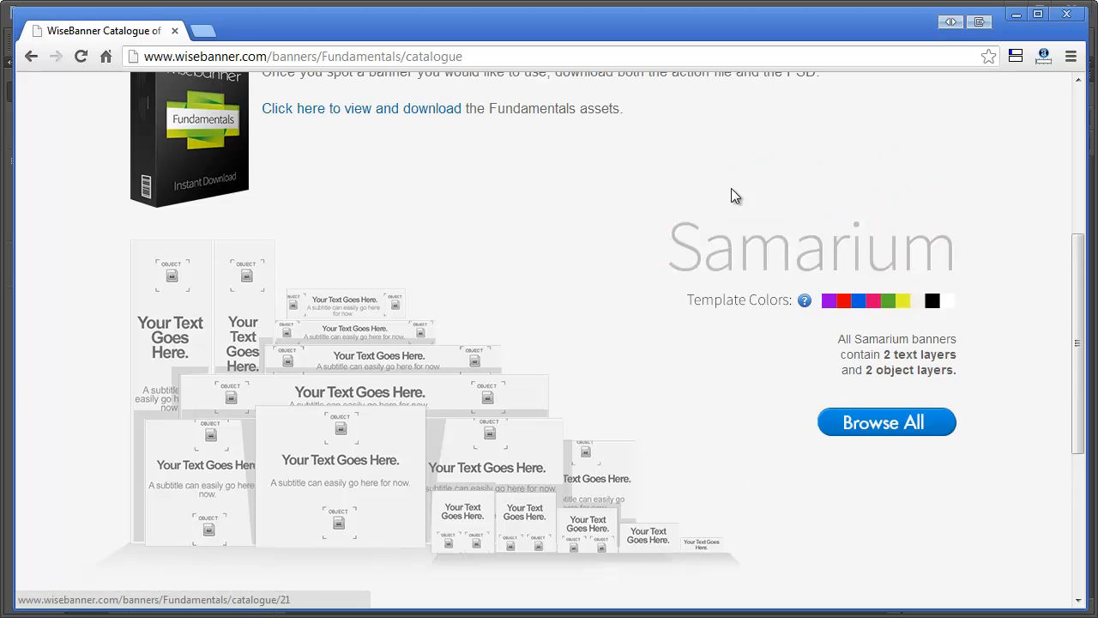
Step: Open the Samarium banner set and download the action file and PSD file of its black version
left_click(692, 260)
left_click_drag(1074, 129, 1073, 223)
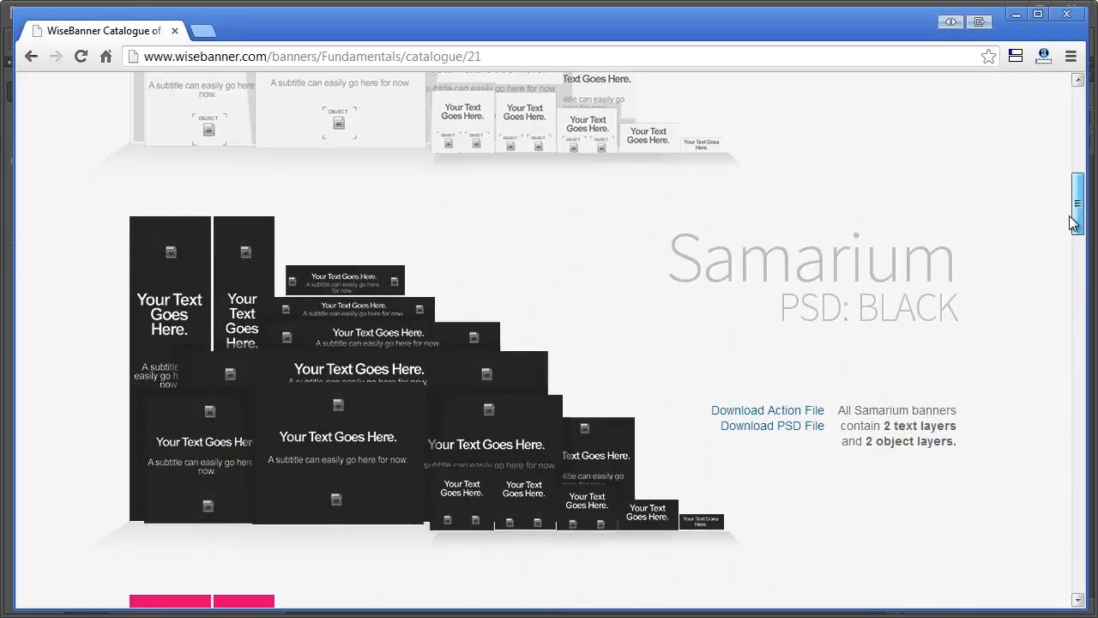
left_click(744, 414)
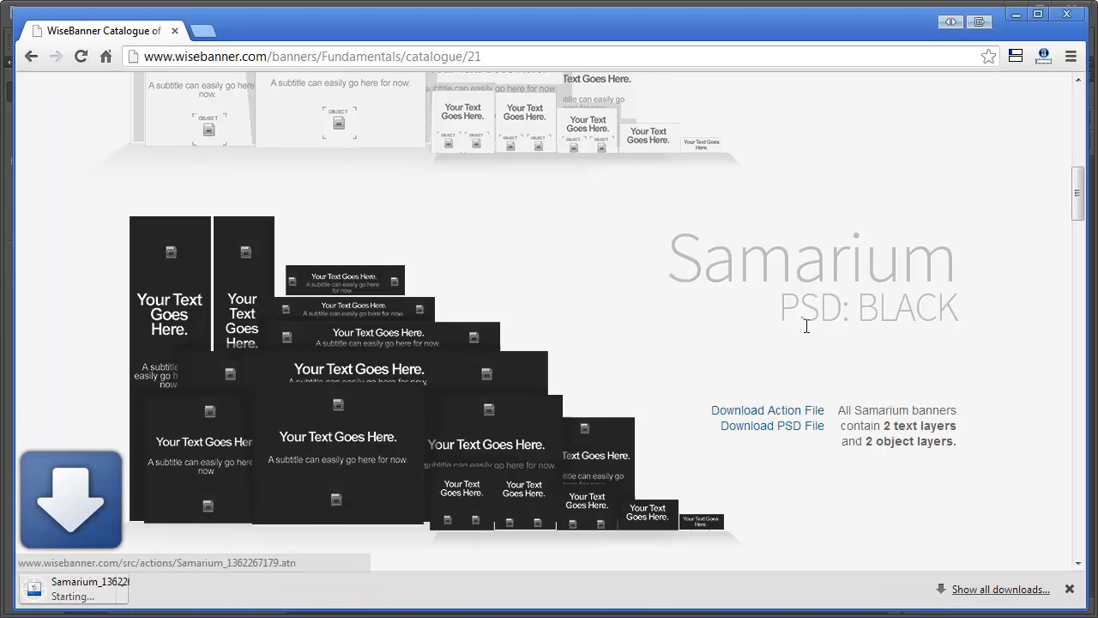
left_click(766, 435)
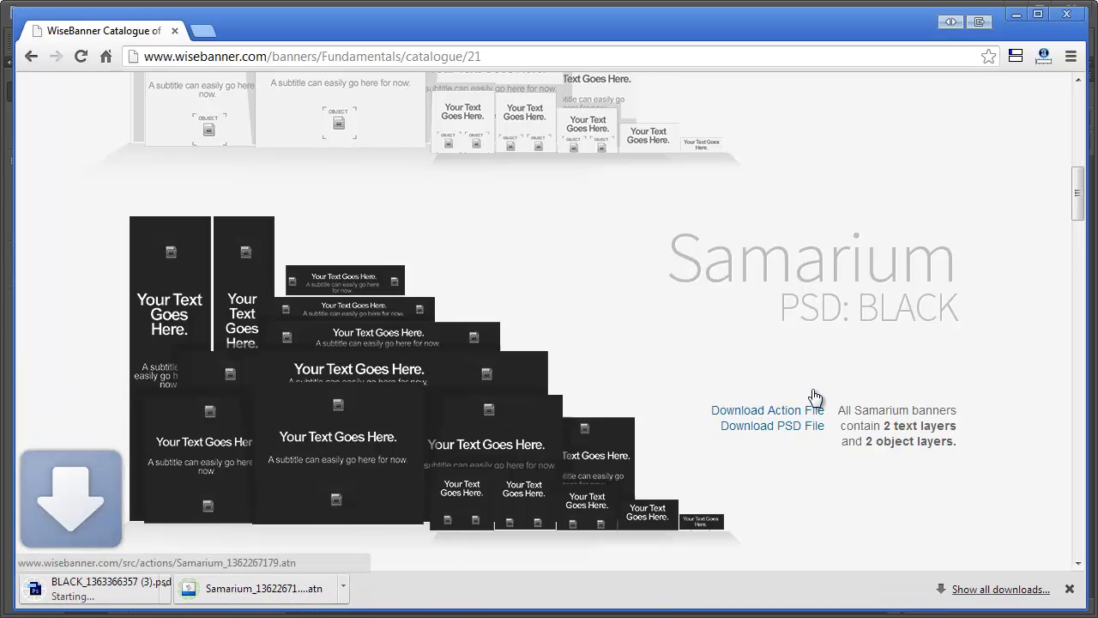
Step: Open the downloaded Samarium action file and the black PSD file in Photoshop
left_click(258, 593)
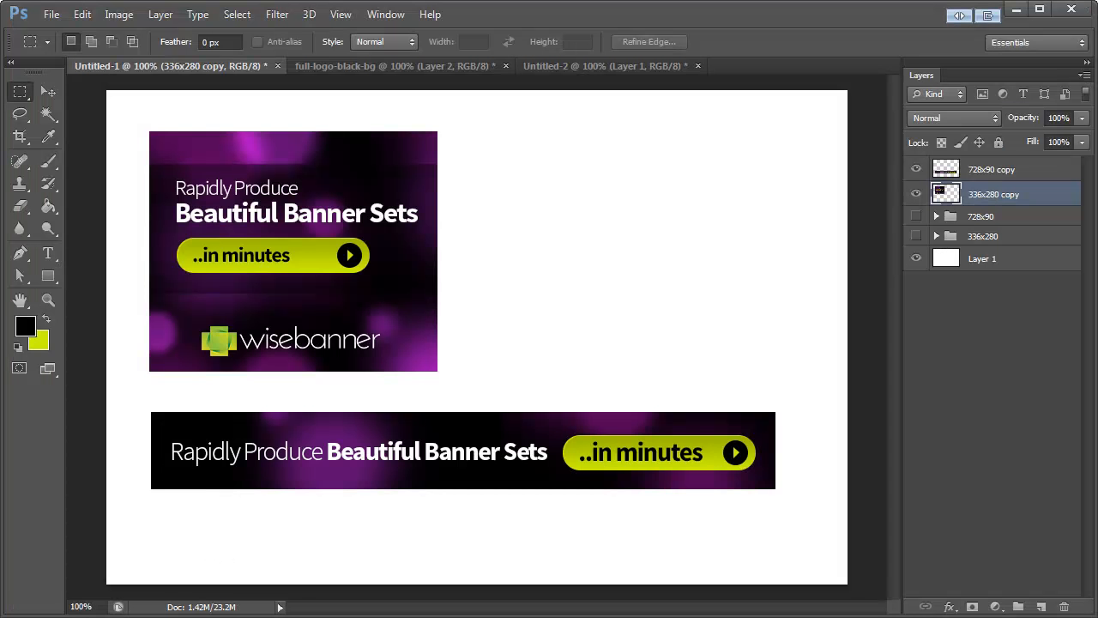
key("alt+Tab")
left_click(145, 592)
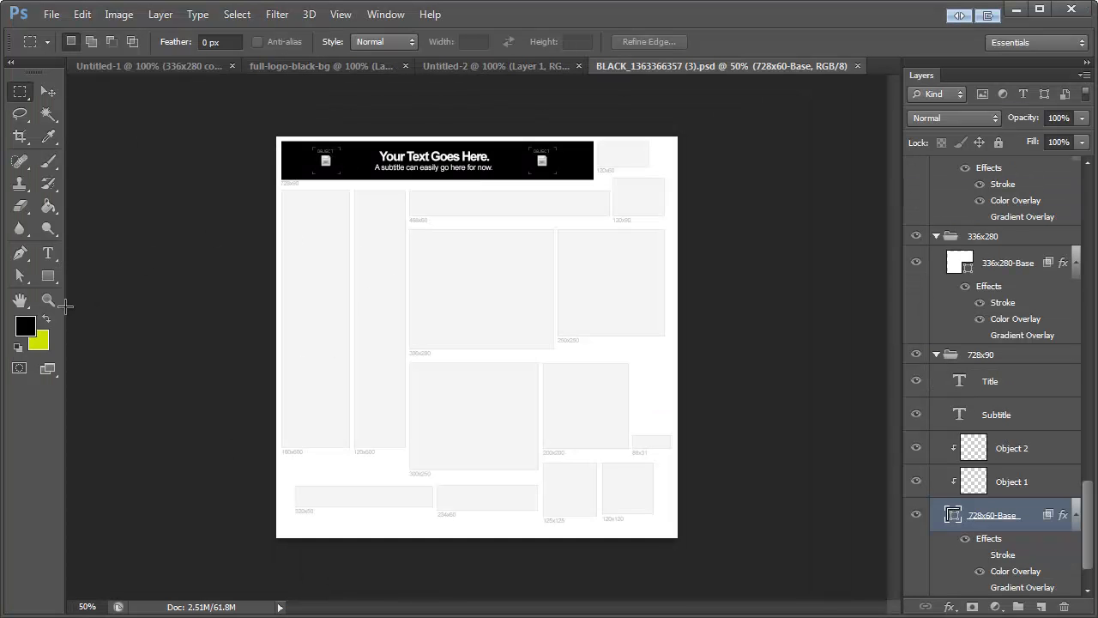
Step: Replace the title text of the 728x90 banner with "Rapidly Produce Banner Sets"
left_click(50, 300)
left_click(469, 240)
left_click(499, 219)
scroll(508, 225, "up", 5)
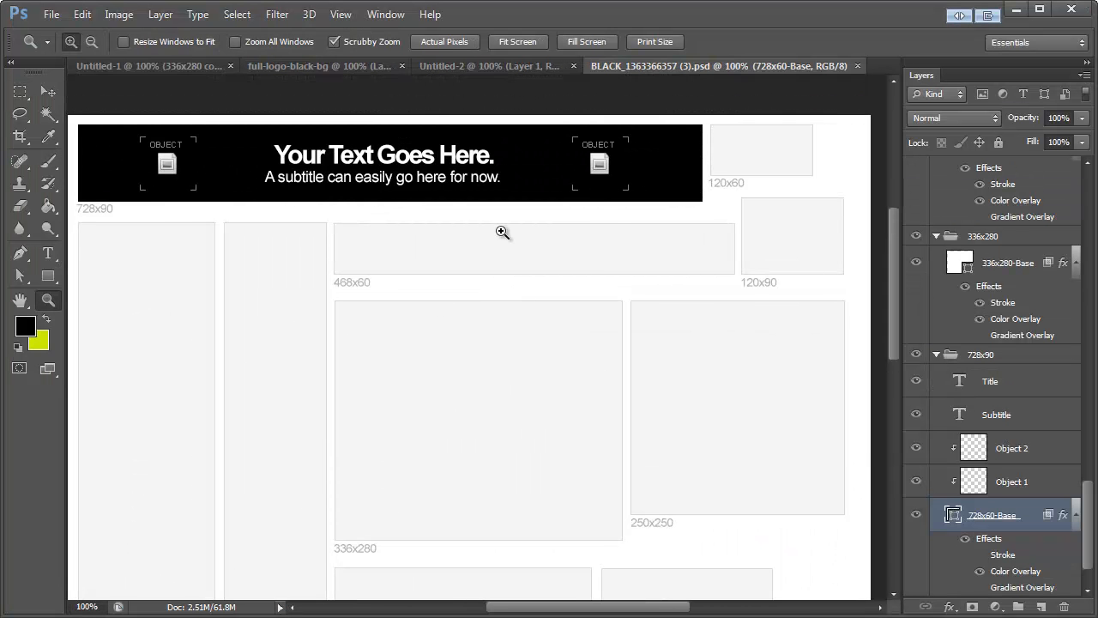
scroll(563, 580, "down", 7)
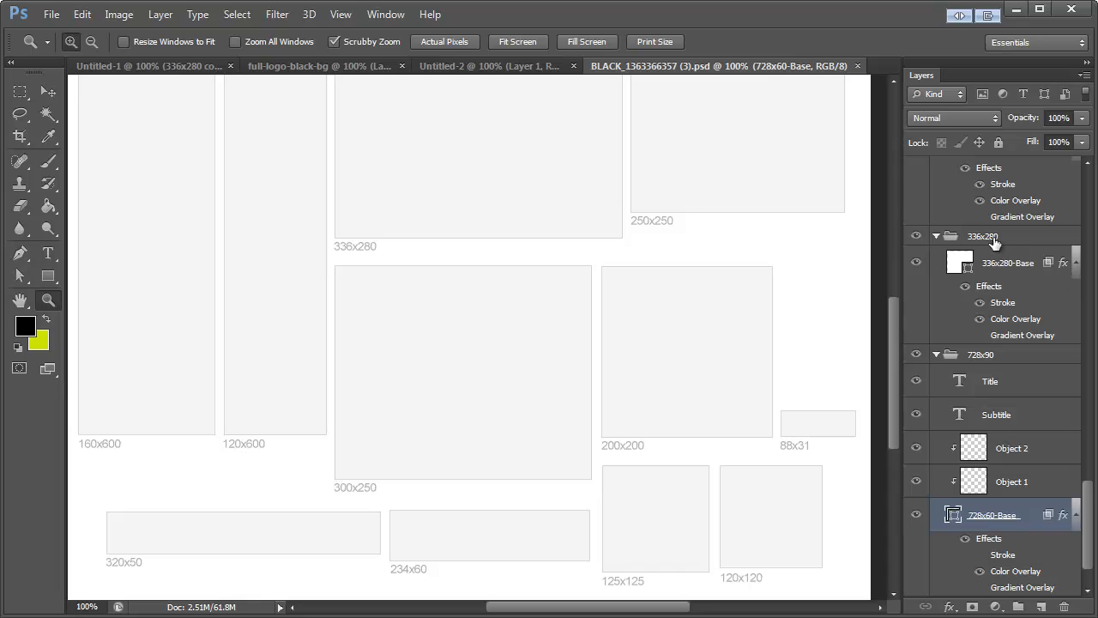
scroll(562, 386, "up", 7)
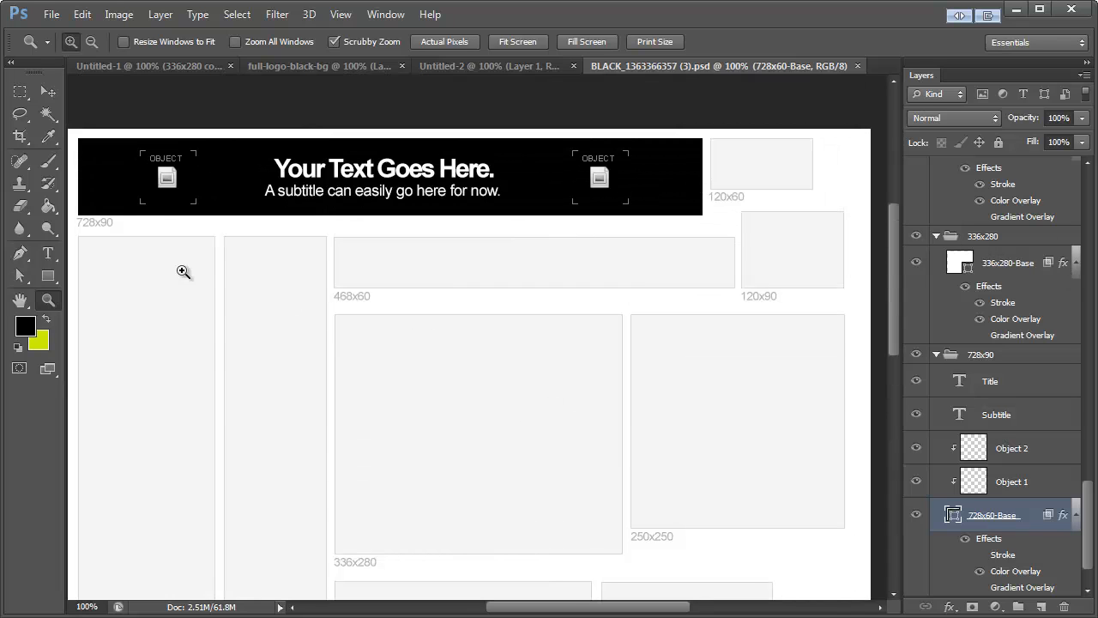
left_click(47, 255)
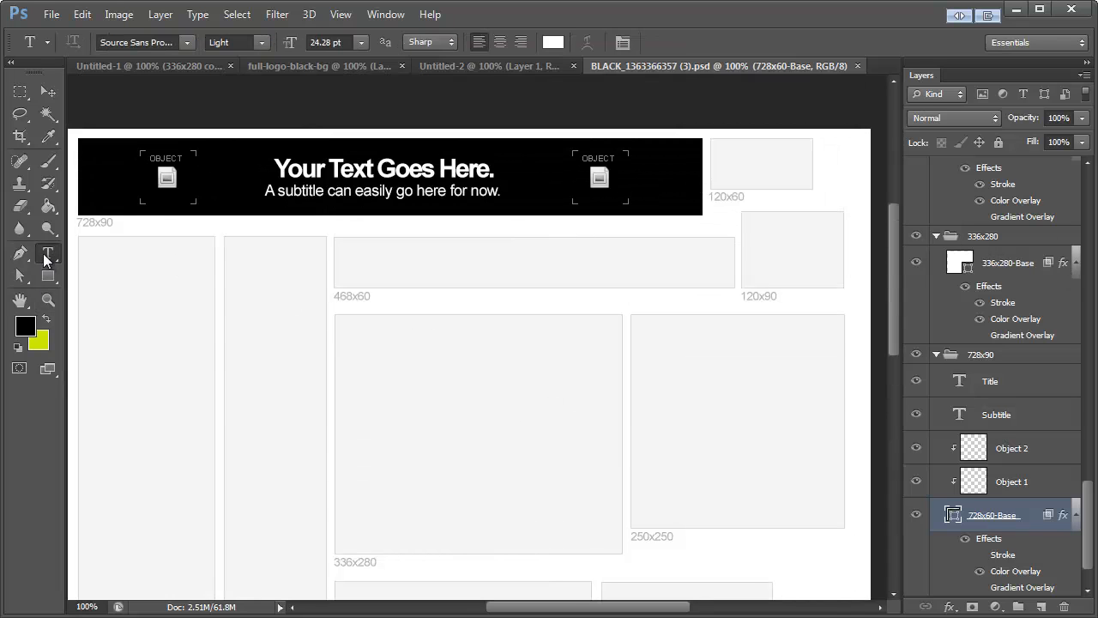
double_click(370, 168)
triple_click(377, 169)
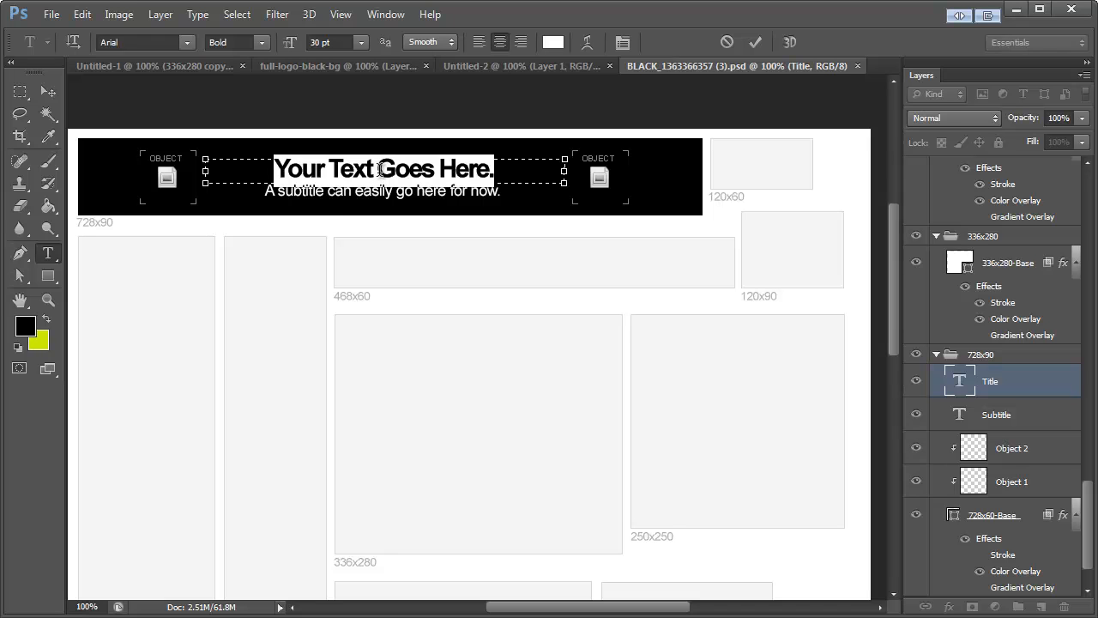
type("Rapidly")
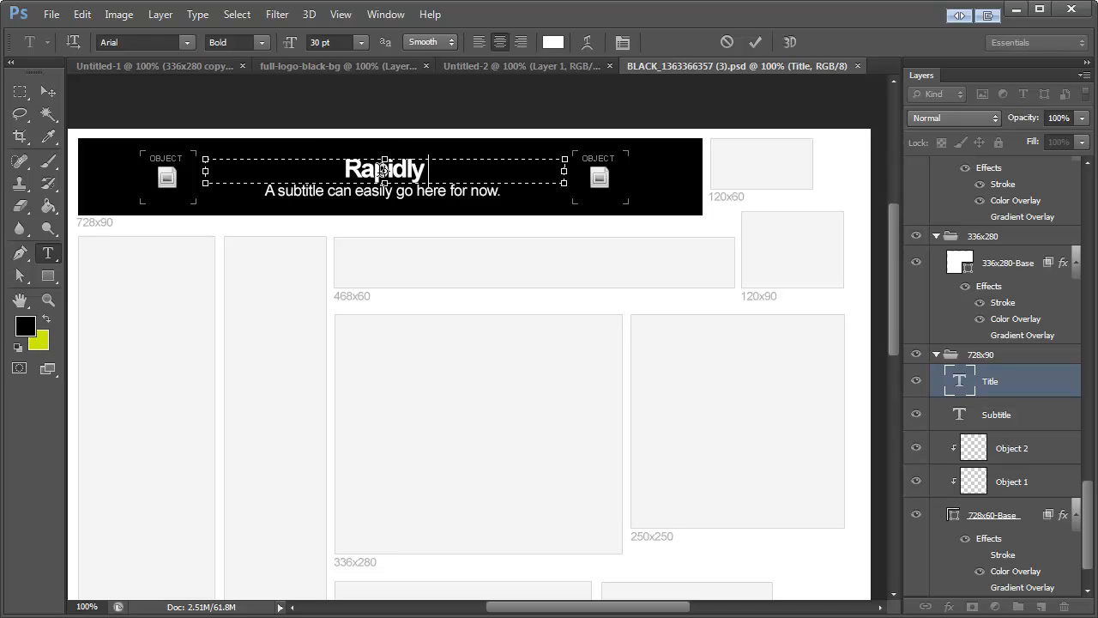
type(" Produce")
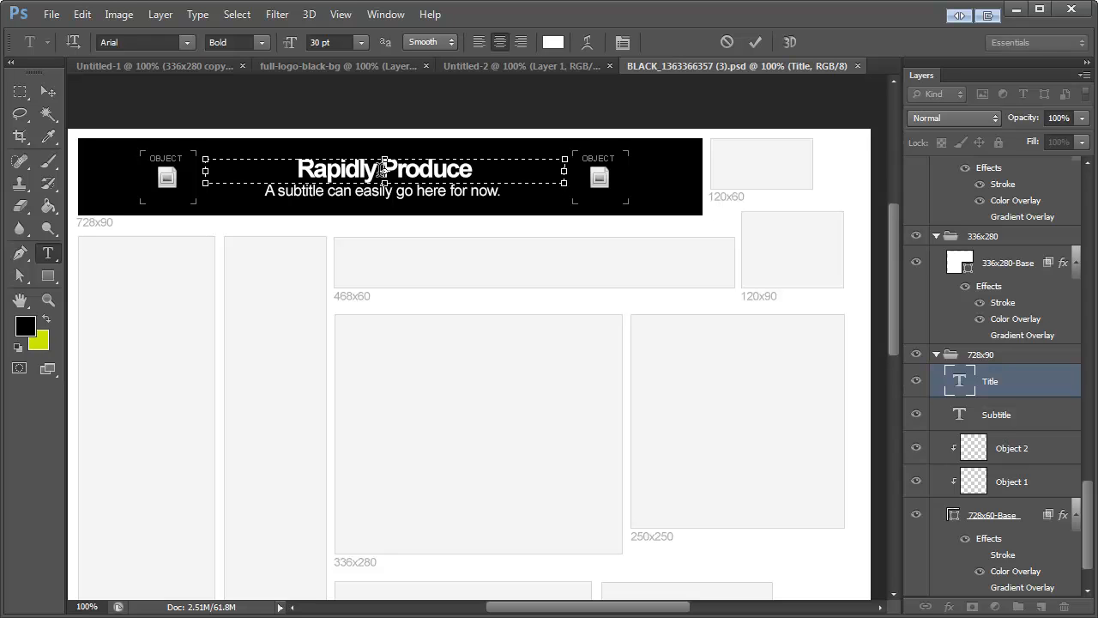
type(" Banner Sets")
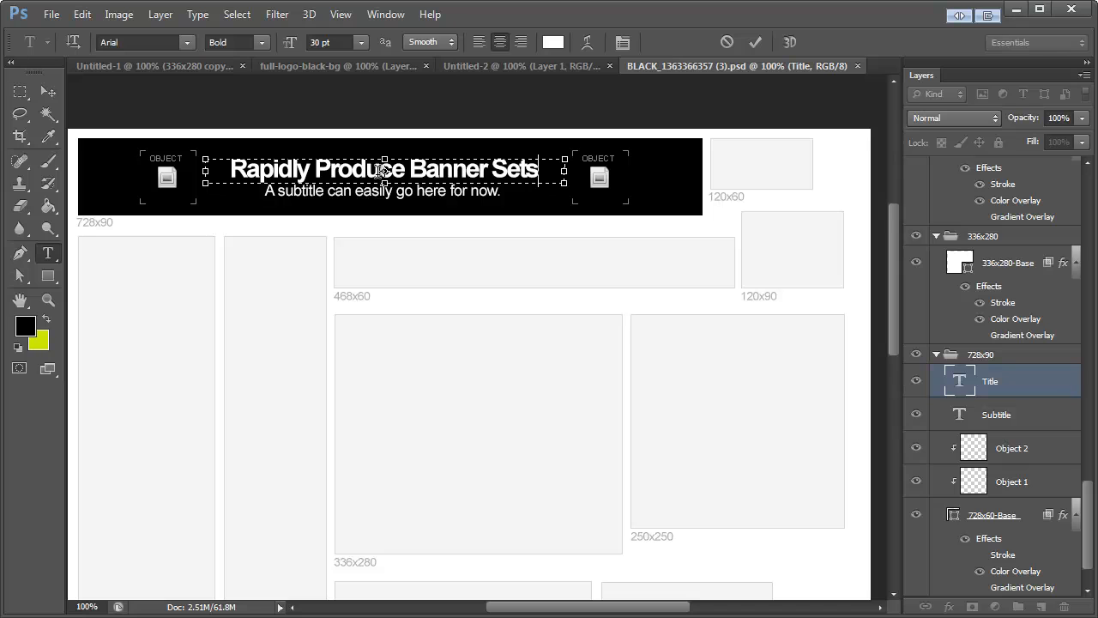
left_click(48, 92)
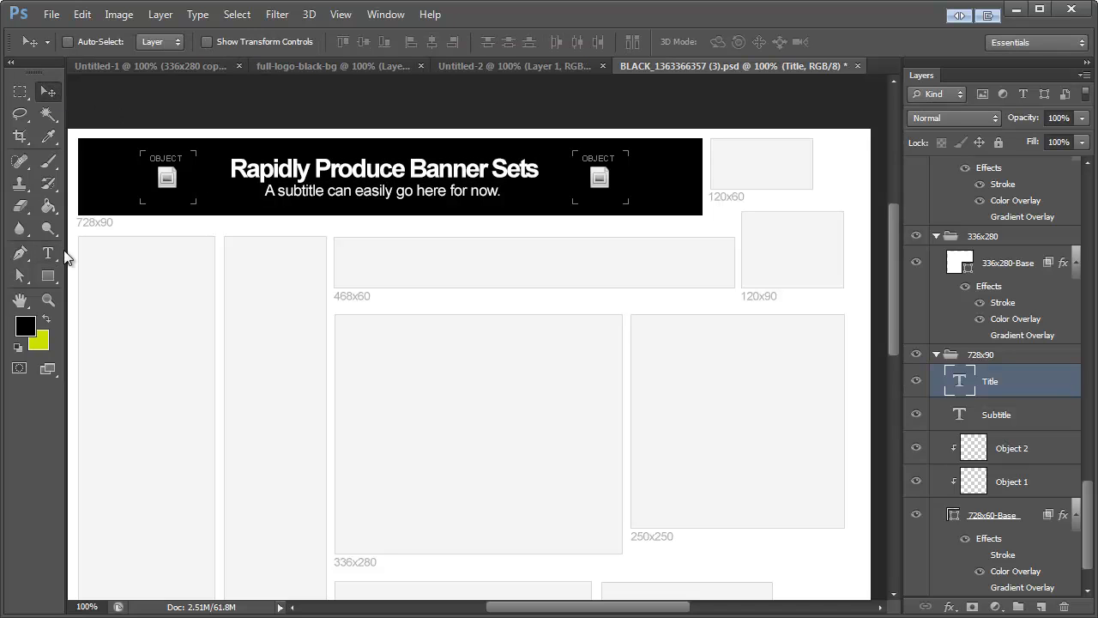
Step: Replace the subtitle text of the 728x90 banner with "In a matter of seconds, like a pro."
left_click(48, 253)
left_click(454, 191)
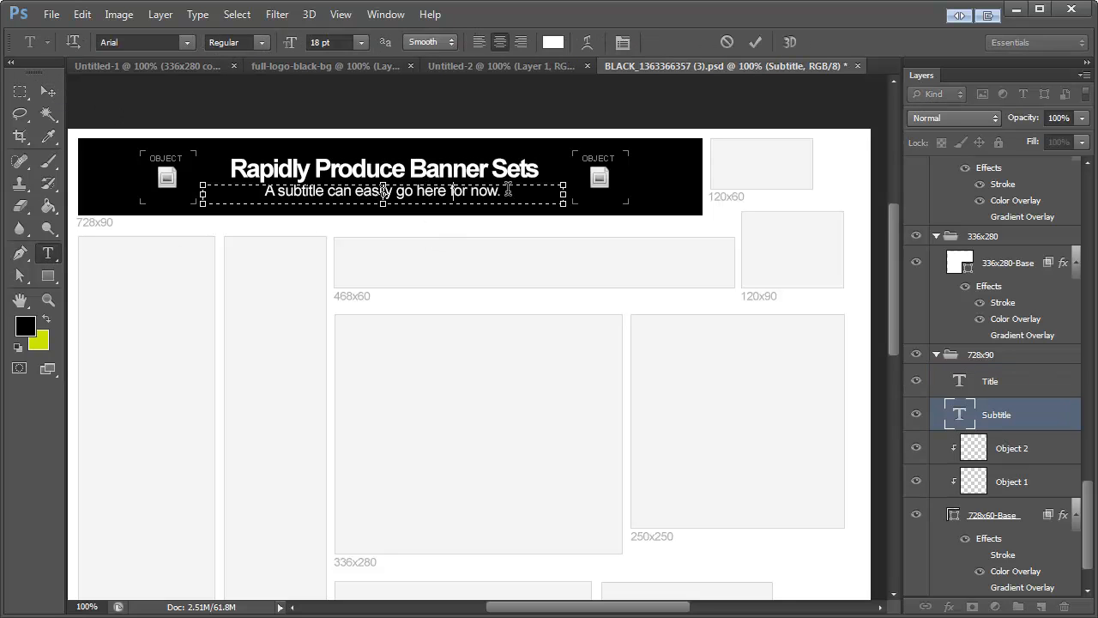
left_click_drag(498, 190, 189, 189)
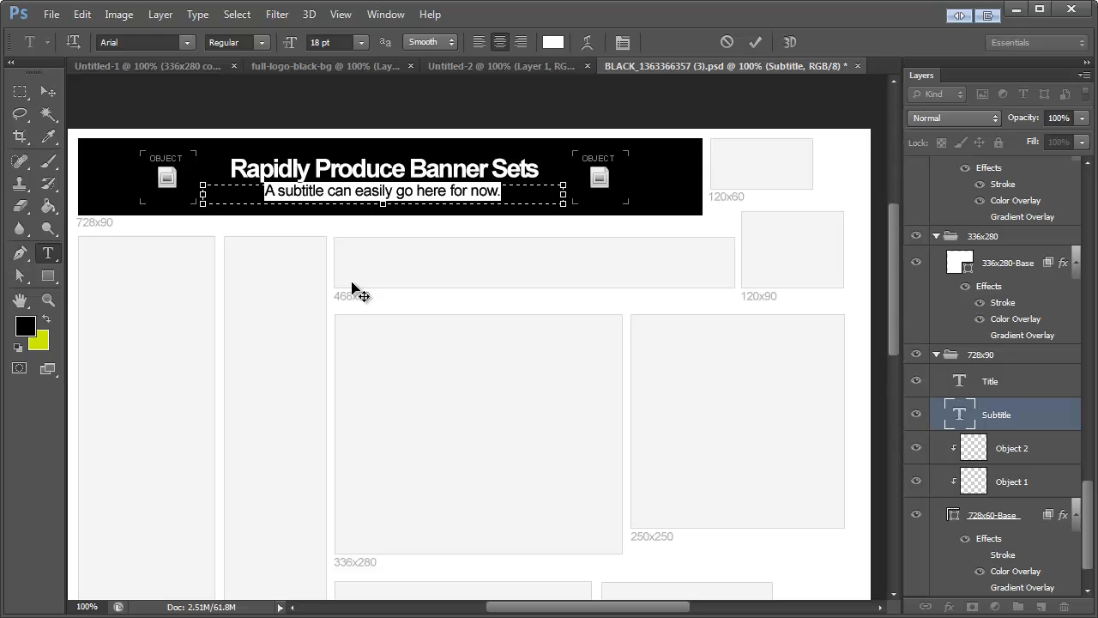
key("BackSpace")
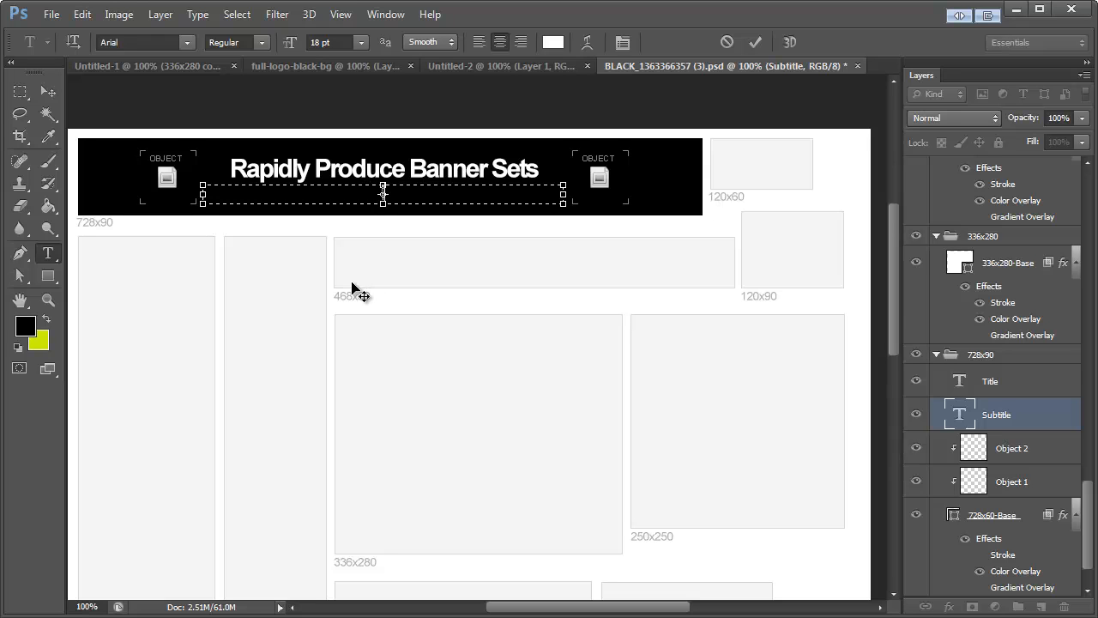
type("In a matter of seconds")
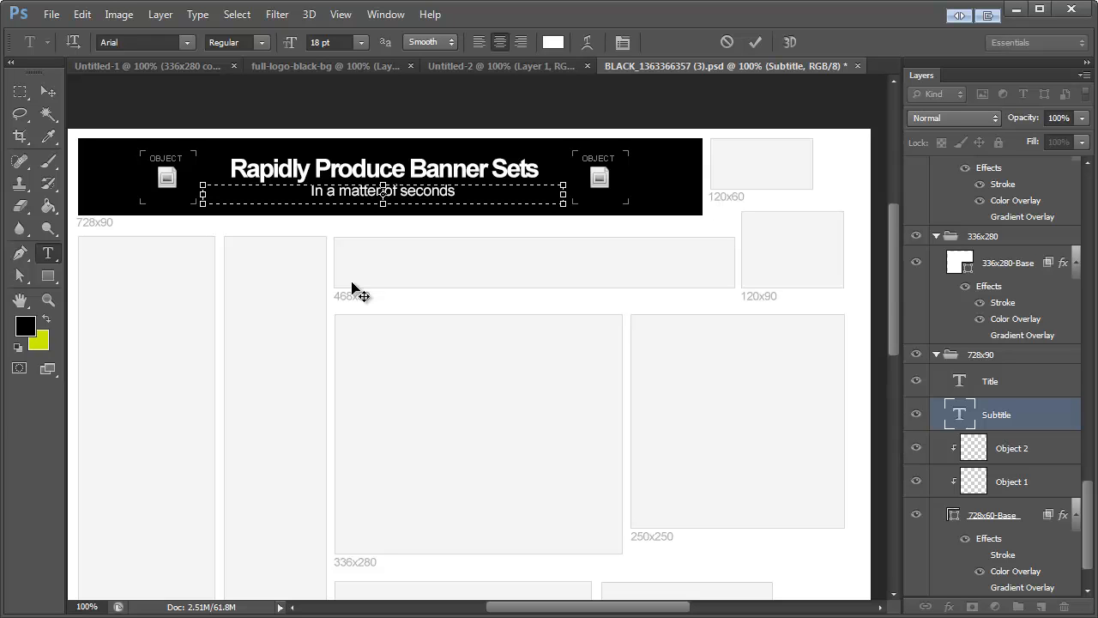
type(", like a pro.")
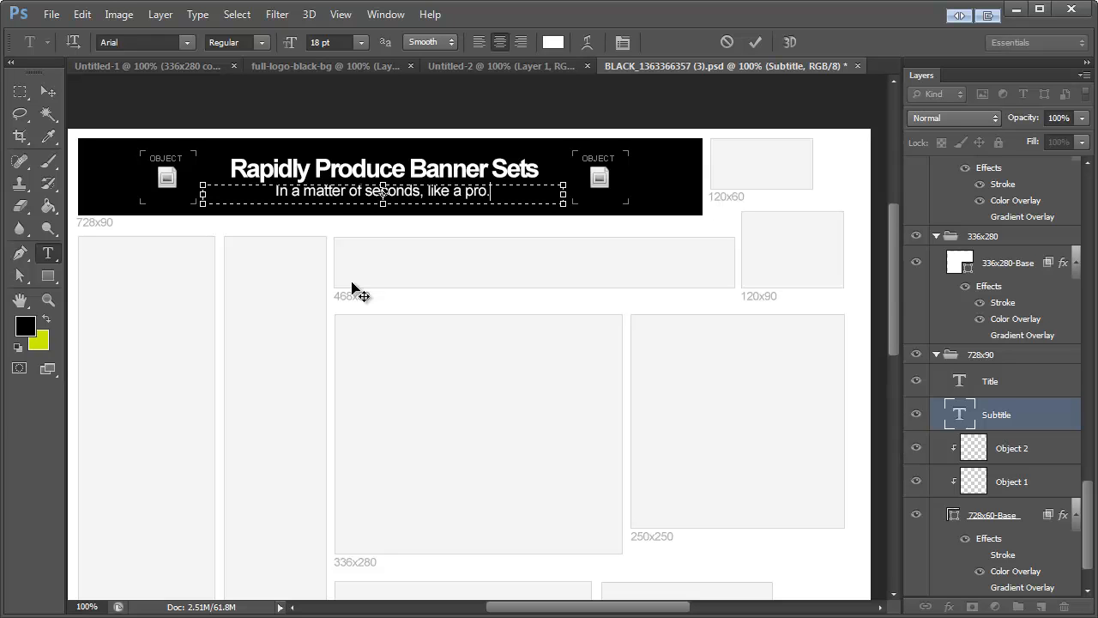
left_click(47, 93)
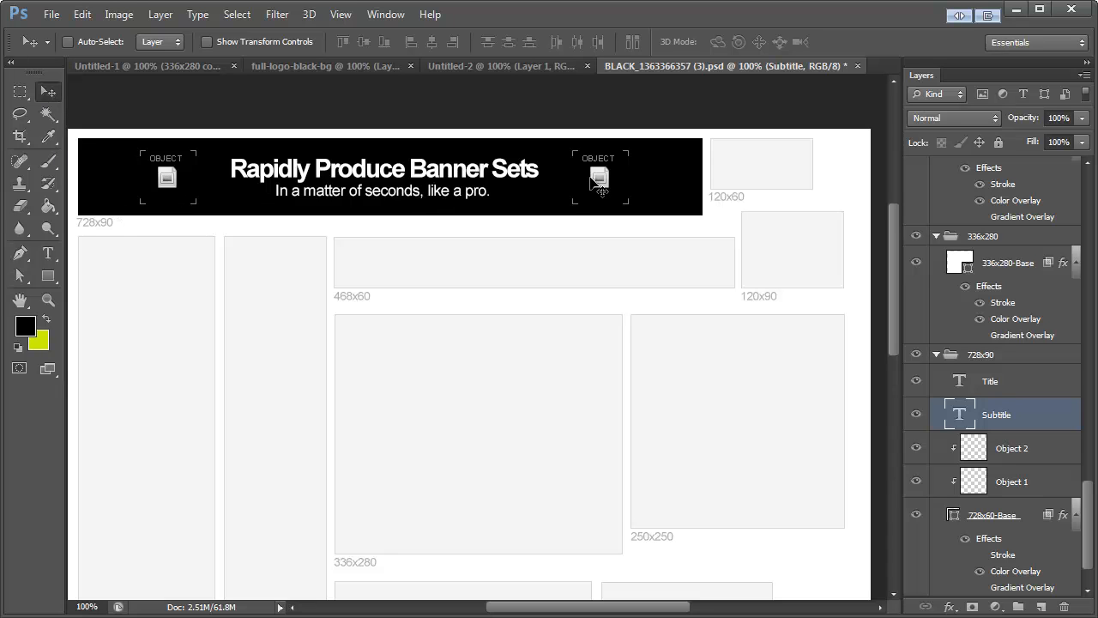
Step: Copy the wisebanner logo from its document and clear the first object placeholder on the template's 728x90 banner
left_click(304, 63)
key("ctrl+a")
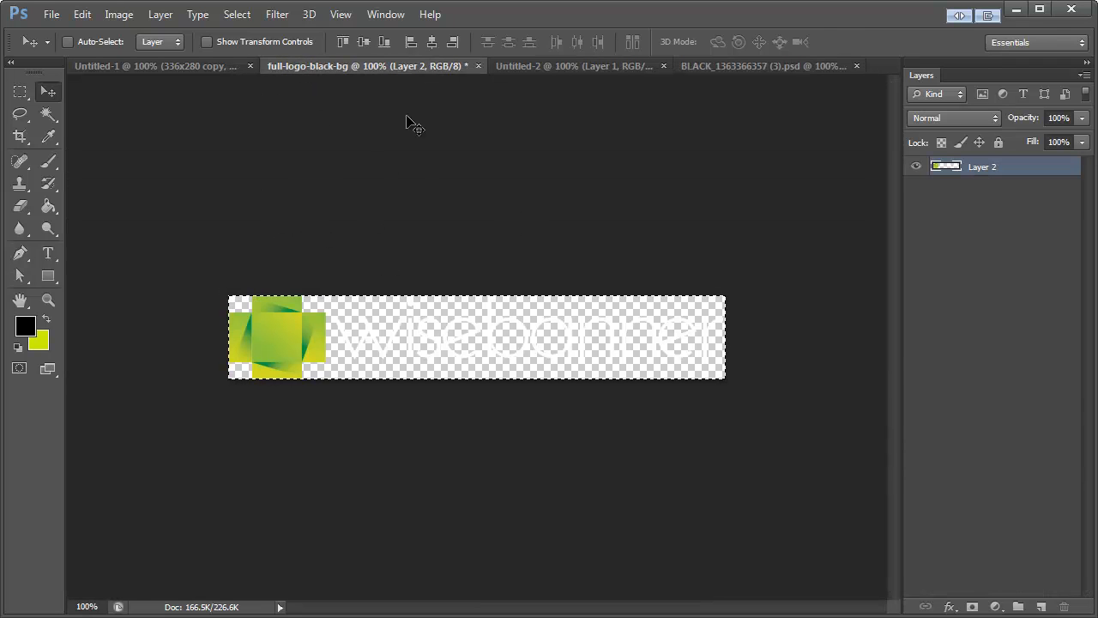
left_click(712, 61)
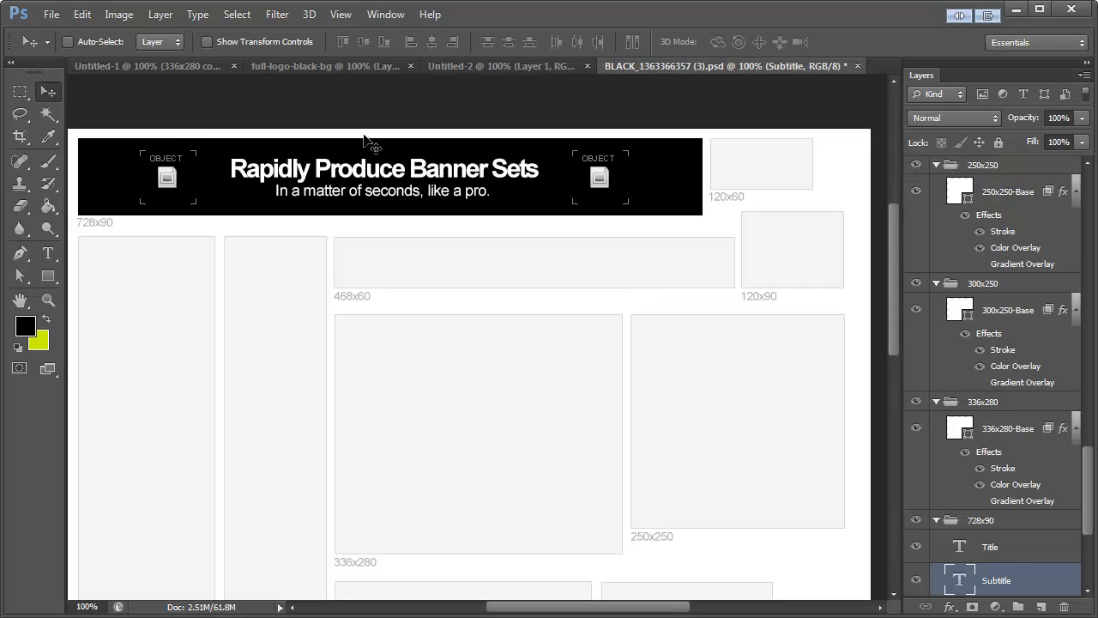
left_click(168, 177)
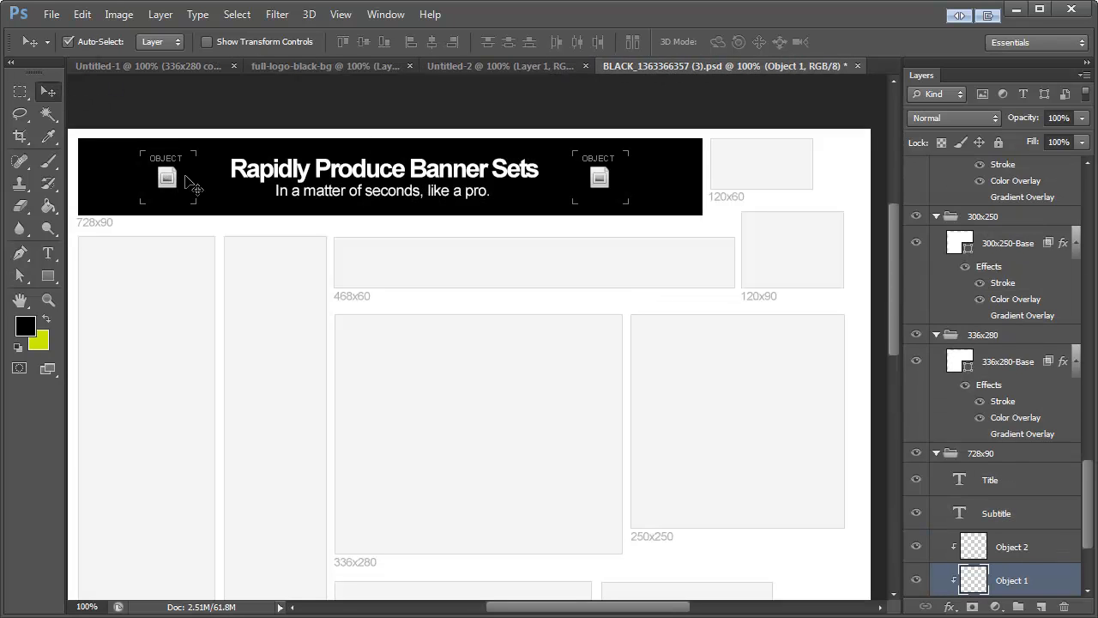
key("ctrl+a")
key("Delete")
key("ctrl+d")
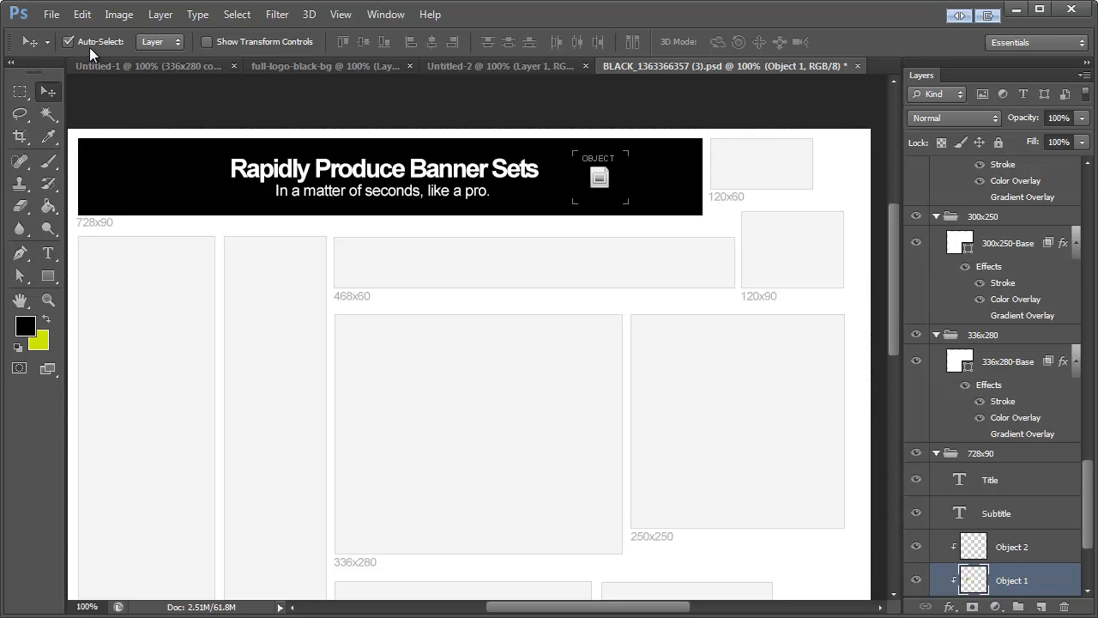
Step: Paste the logo into the Object 1 layer, scale it to about 29%, and place it at the 728x90 banner's left end
left_click_drag(481, 470, 253, 99)
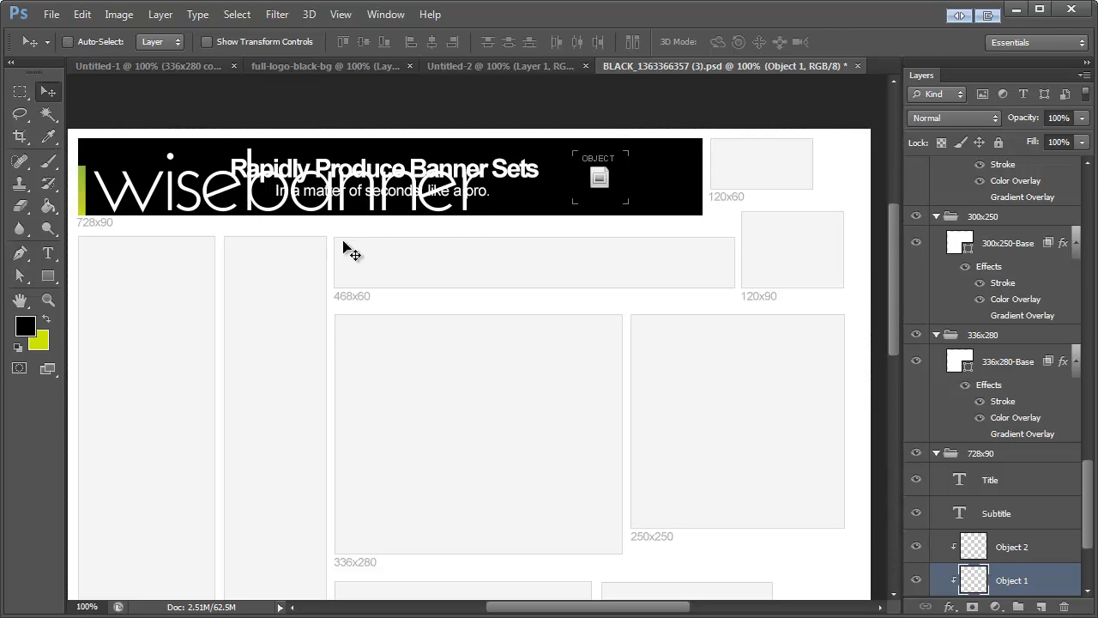
key("ctrl+t")
left_click_drag(502, 226, 309, 206)
left_click_drag(179, 189, 113, 174)
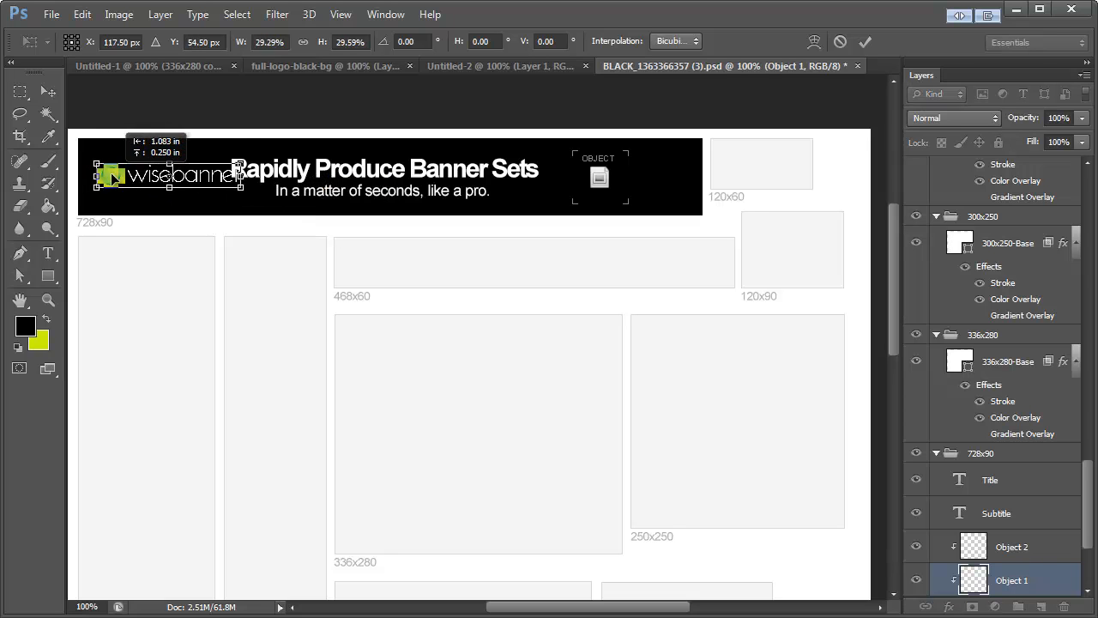
left_click(49, 92)
key("Return")
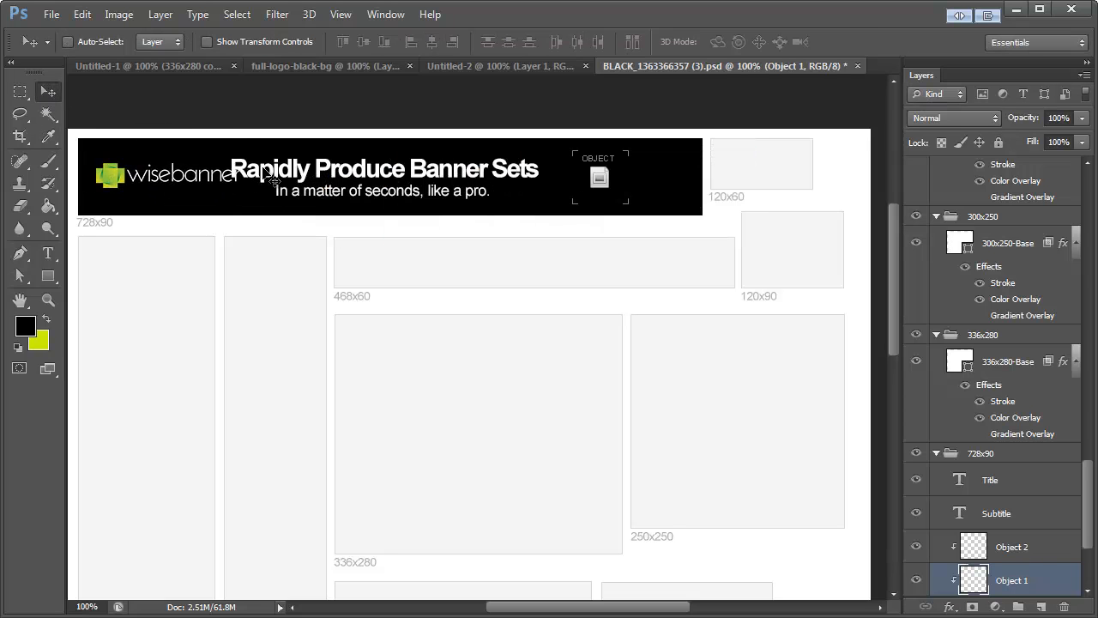
Step: Activate the template's Object 2 layer, then in Untitled-1 hide both flattened banner copies and show the 728x90 group
key("alt+bracketright")
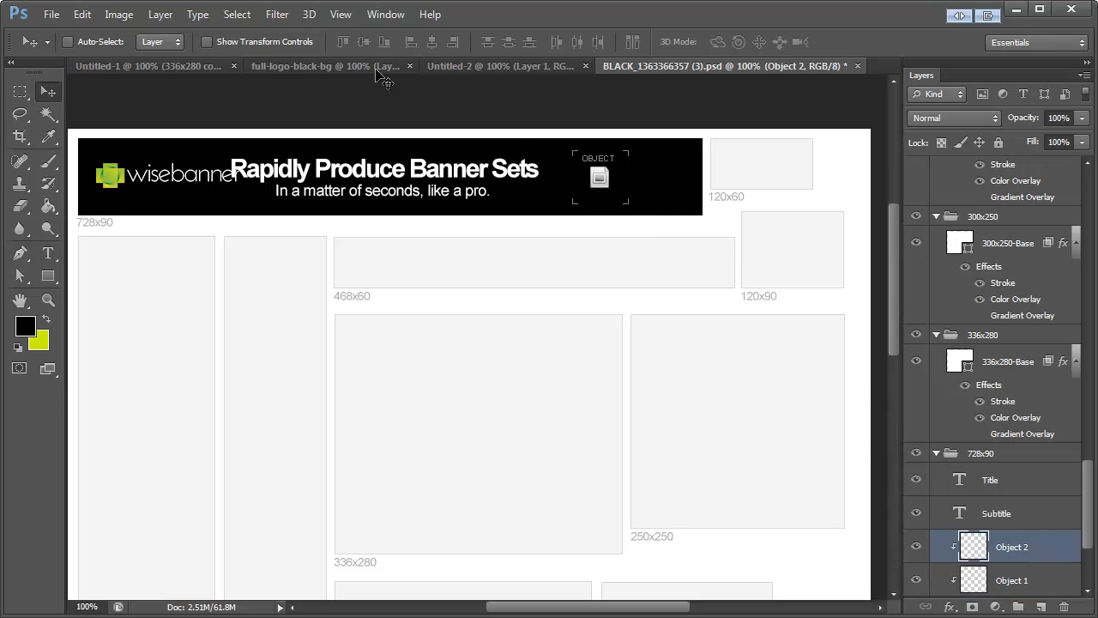
left_click(180, 66)
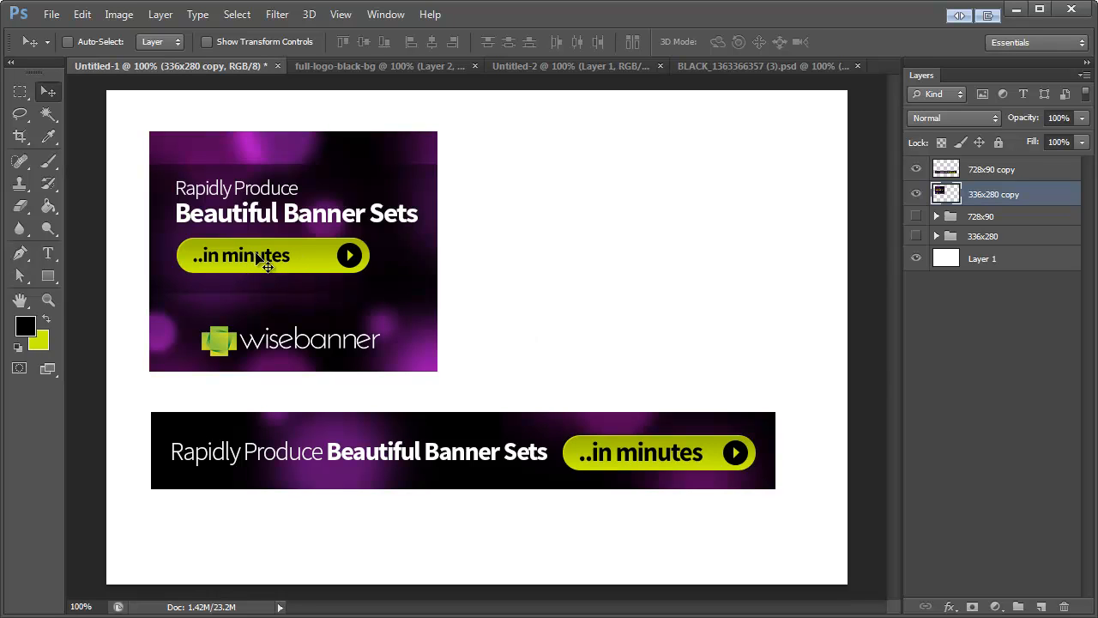
left_click(917, 193)
left_click(917, 169)
left_click(916, 216)
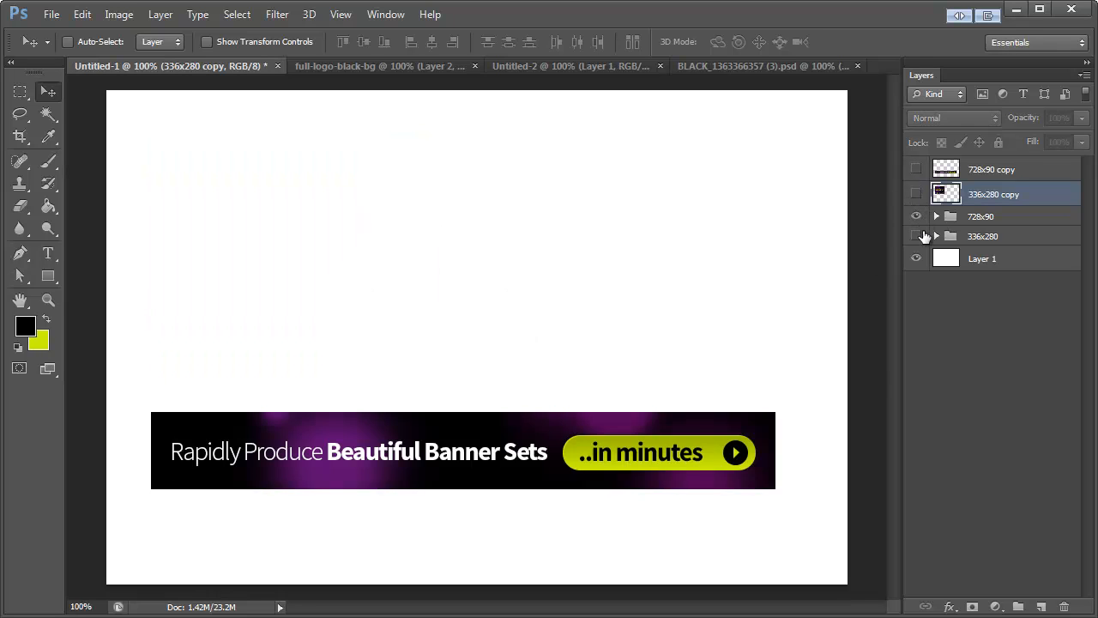
Step: Replace the button text of the purple 728x90 banner with "Download"
left_click(48, 253)
left_click(626, 446)
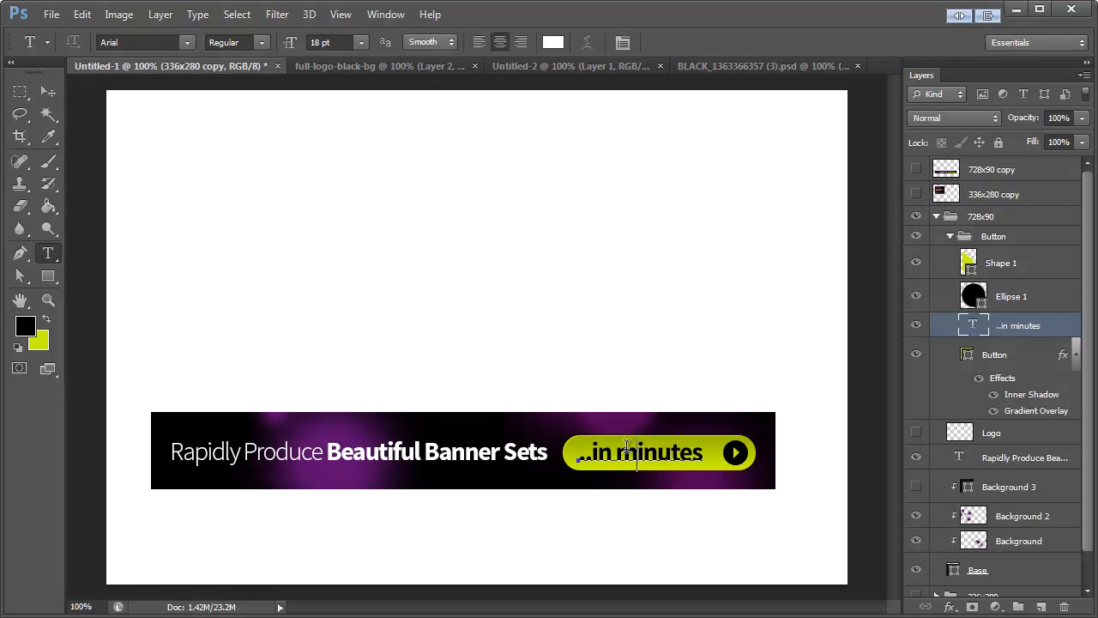
key("ctrl+a")
type("Download")
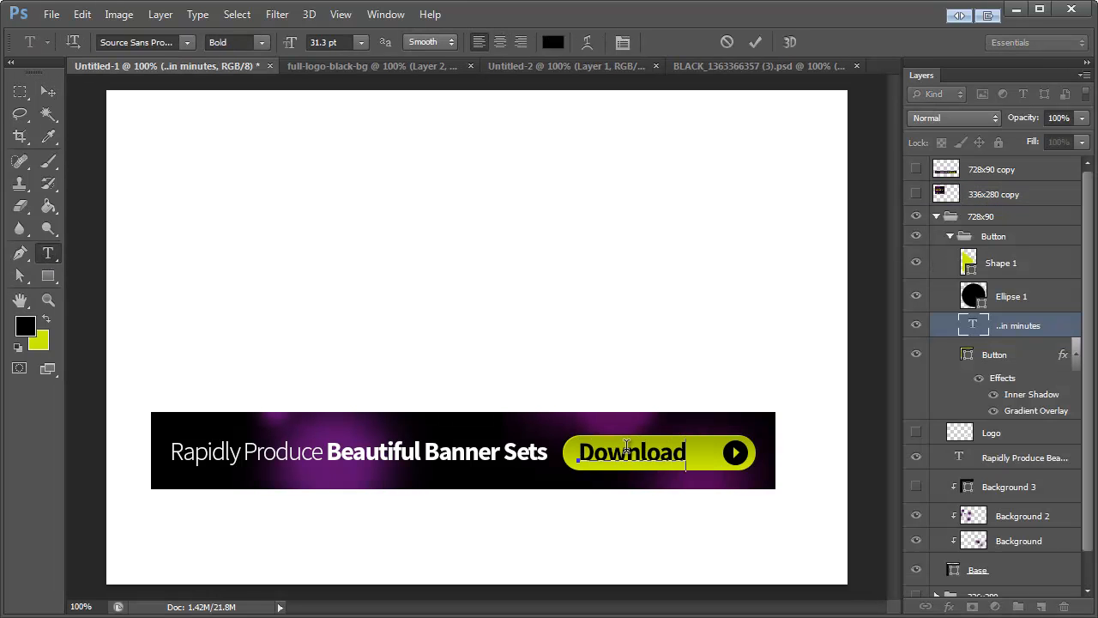
left_click(48, 92)
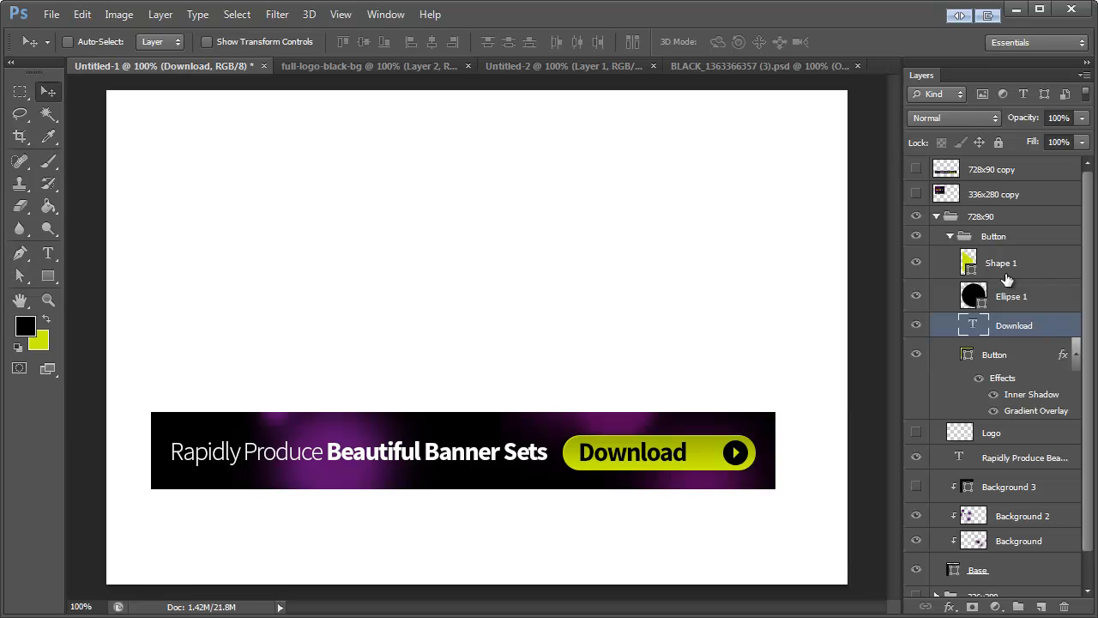
Step: Merge the 728x90 banner's Button group into one layer, copy it, and return to the black template document
left_click(1006, 236)
key("ctrl+e")
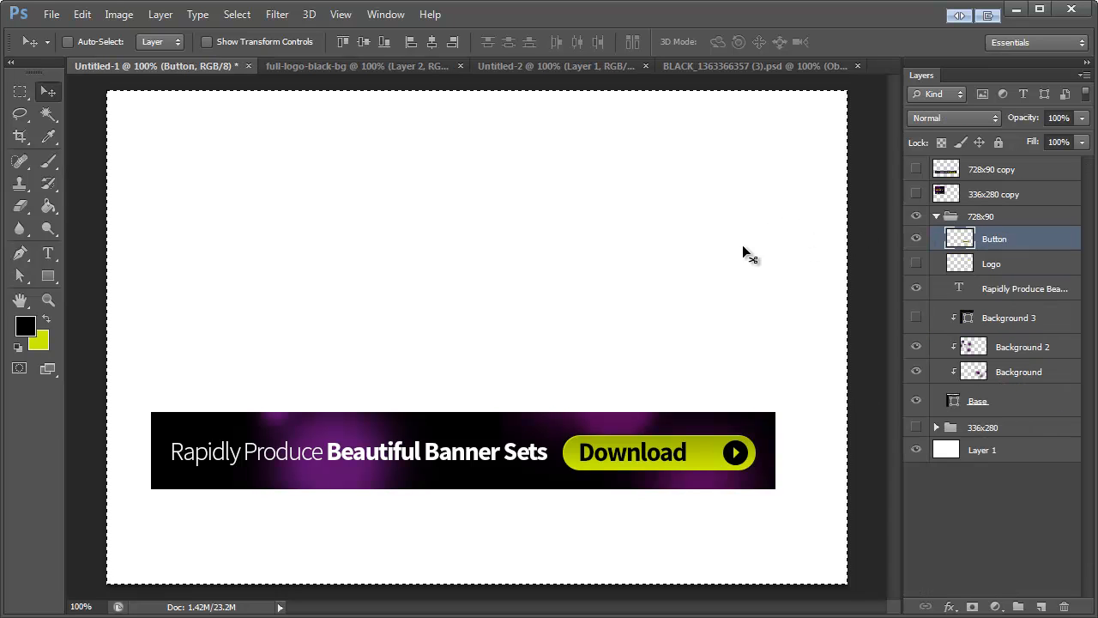
key("ctrl+a")
left_click(716, 69)
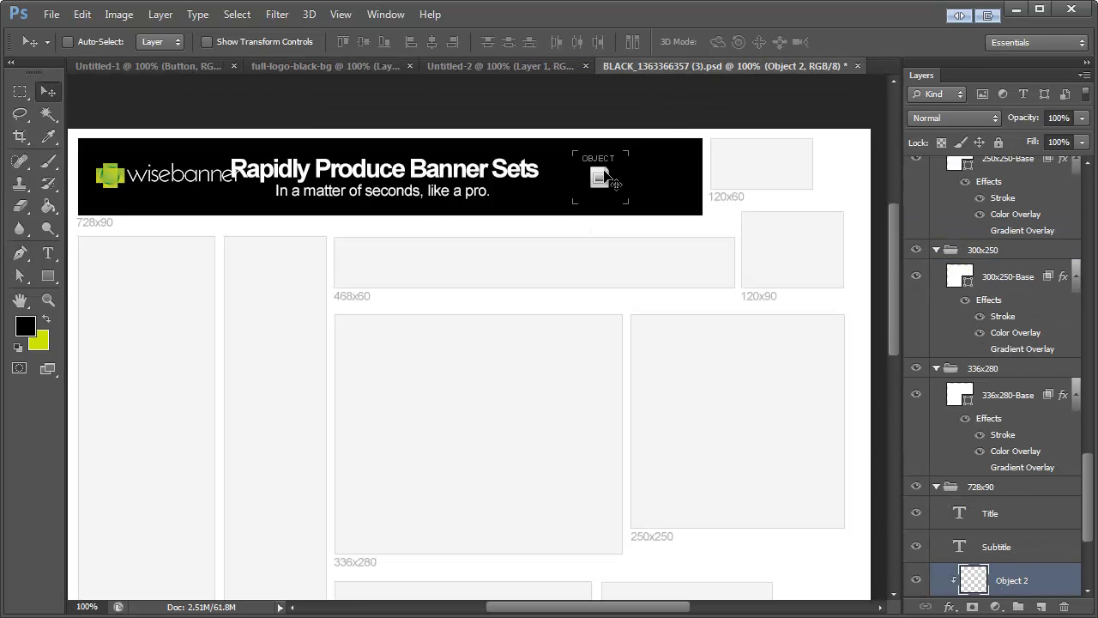
Step: Clear the Object 2 placeholder on the 728x90 banner and paste the Download button in its place at the right end
left_click(605, 171, "ctrl")
left_click(605, 180, "ctrl")
key("ctrl+a")
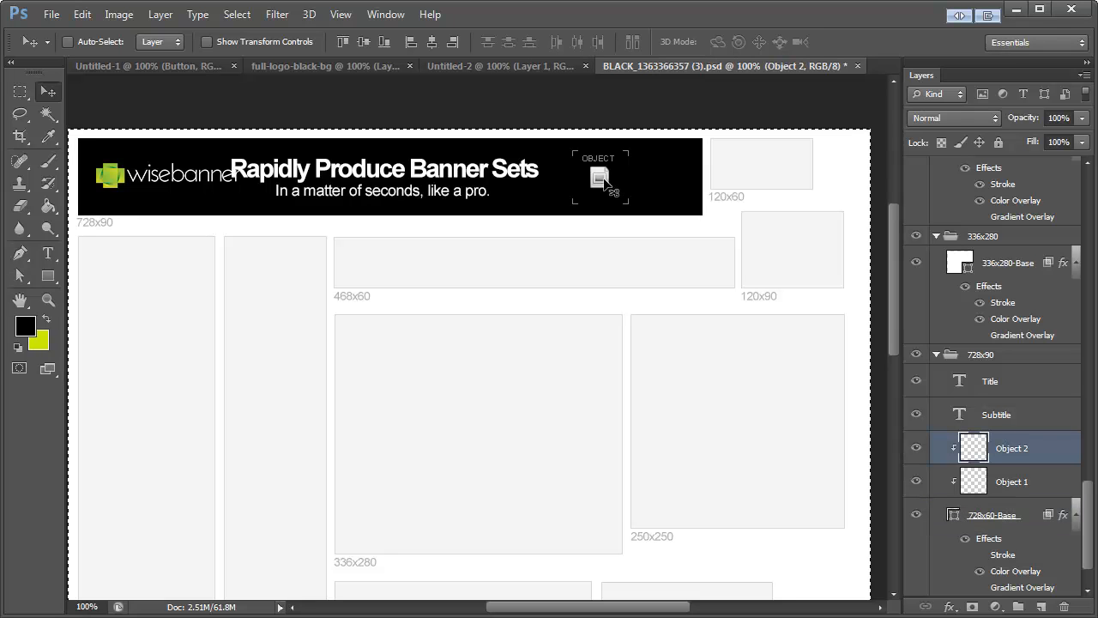
key("Delete")
key("ctrl+v")
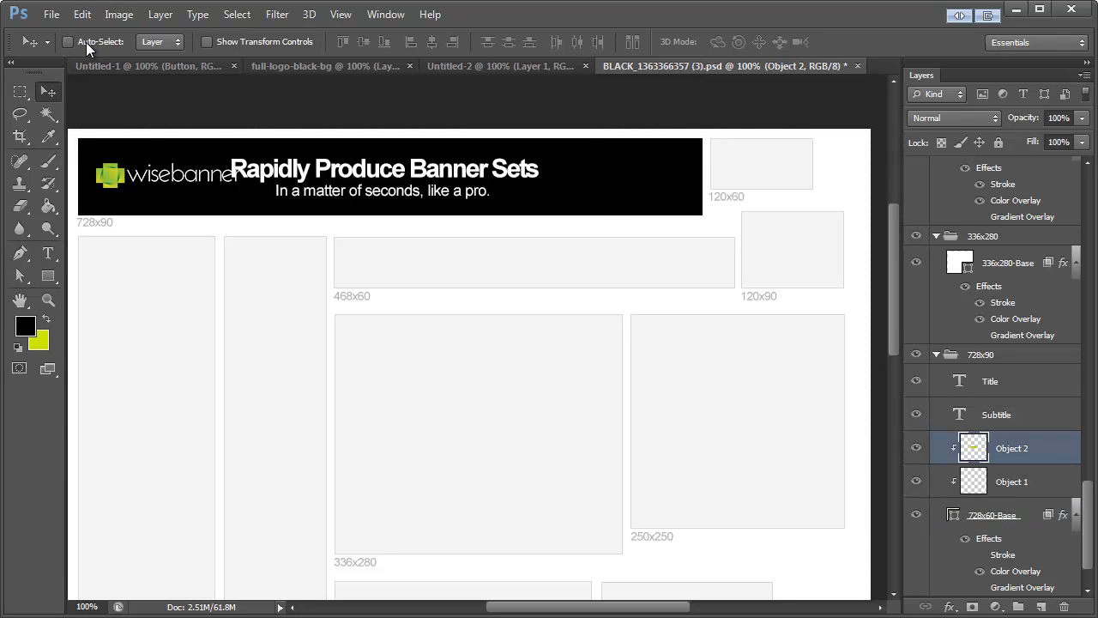
left_click_drag(515, 242, 510, 271)
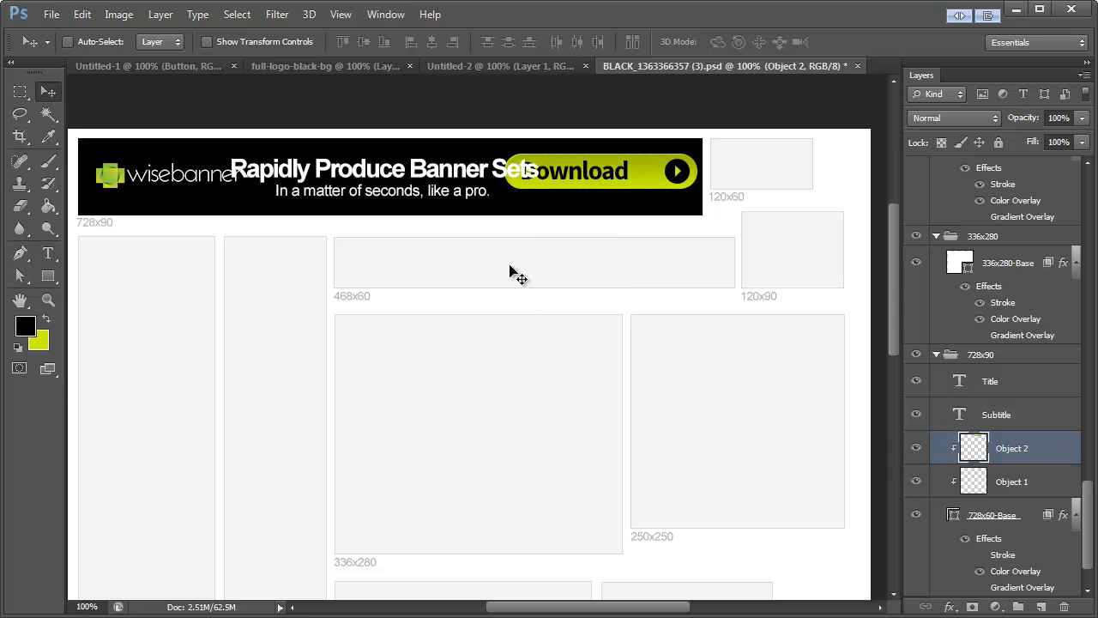
Step: Scale the Download button down so it clears the title, and centre it vertically in the 728x90 banner
key("ctrl+t")
left_click_drag(507, 190, 556, 181)
left_click(51, 94)
key("Return")
left_click_drag(633, 167, 627, 177)
Step: Select the 728x60-Base layer and run the background replication action from the WiseBanner Functions set
left_click(954, 450, "alt")
scroll(1027, 460, "down", 2)
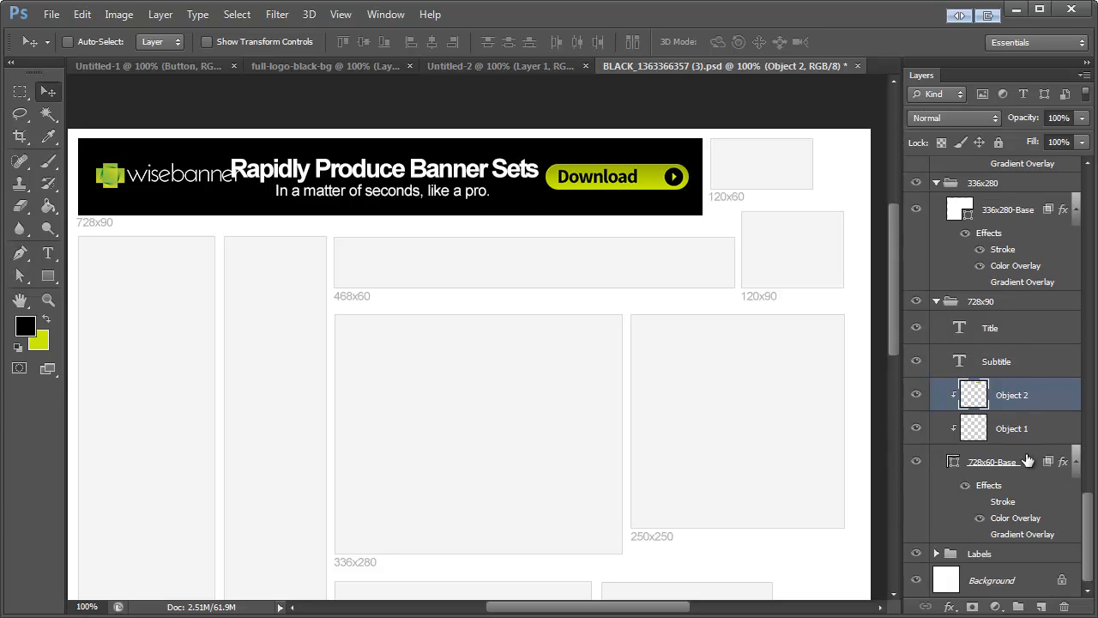
left_click(1017, 520)
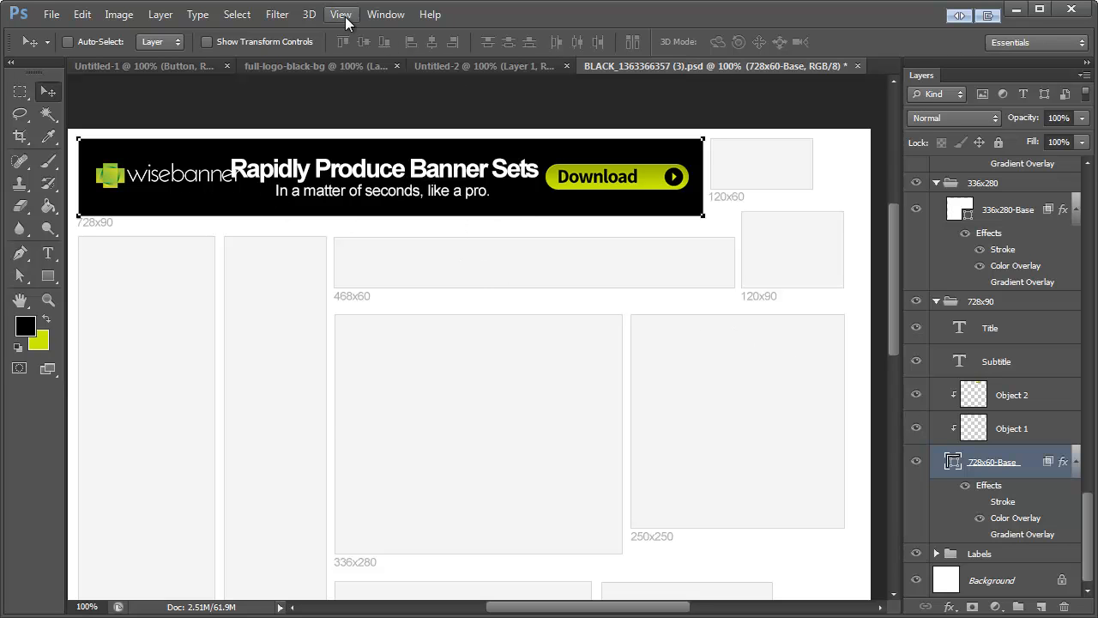
left_click(308, 15)
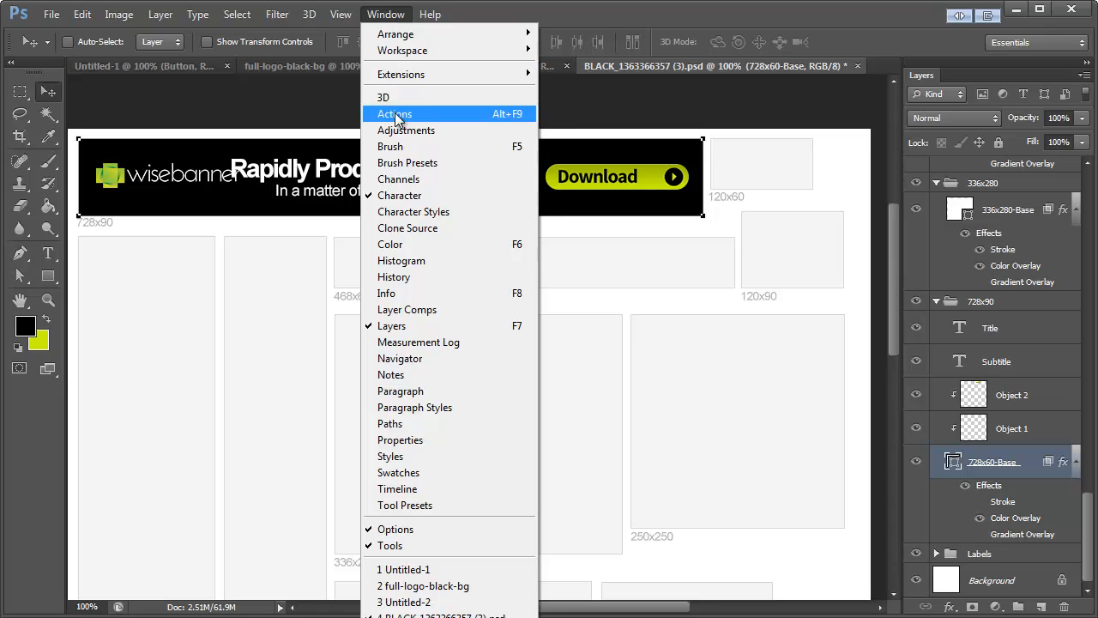
left_click(394, 114)
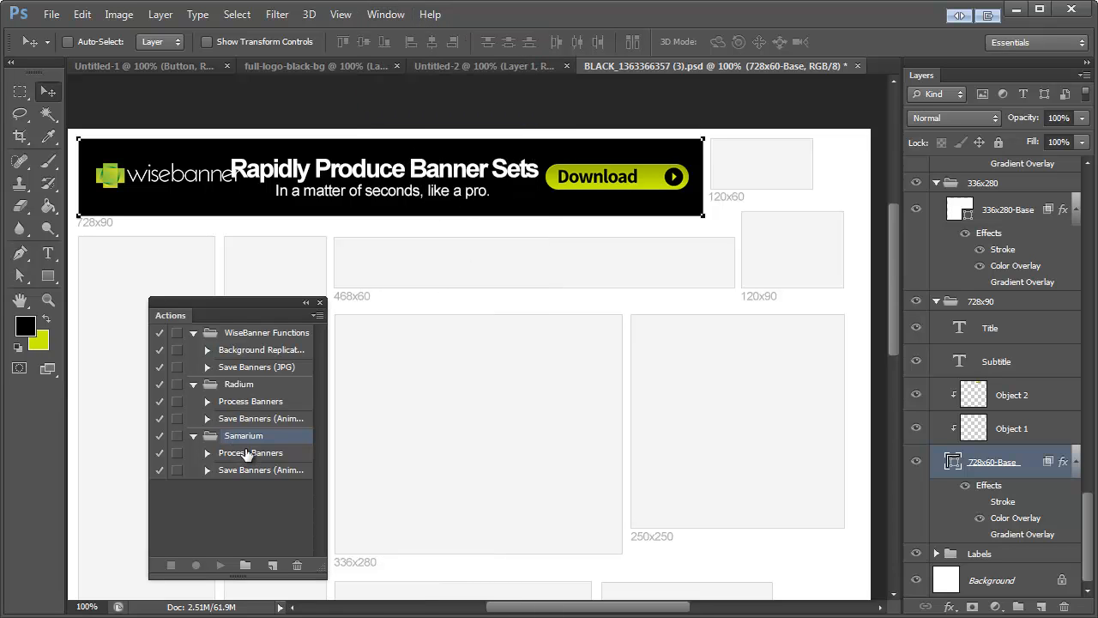
left_click(246, 453)
left_click(249, 351)
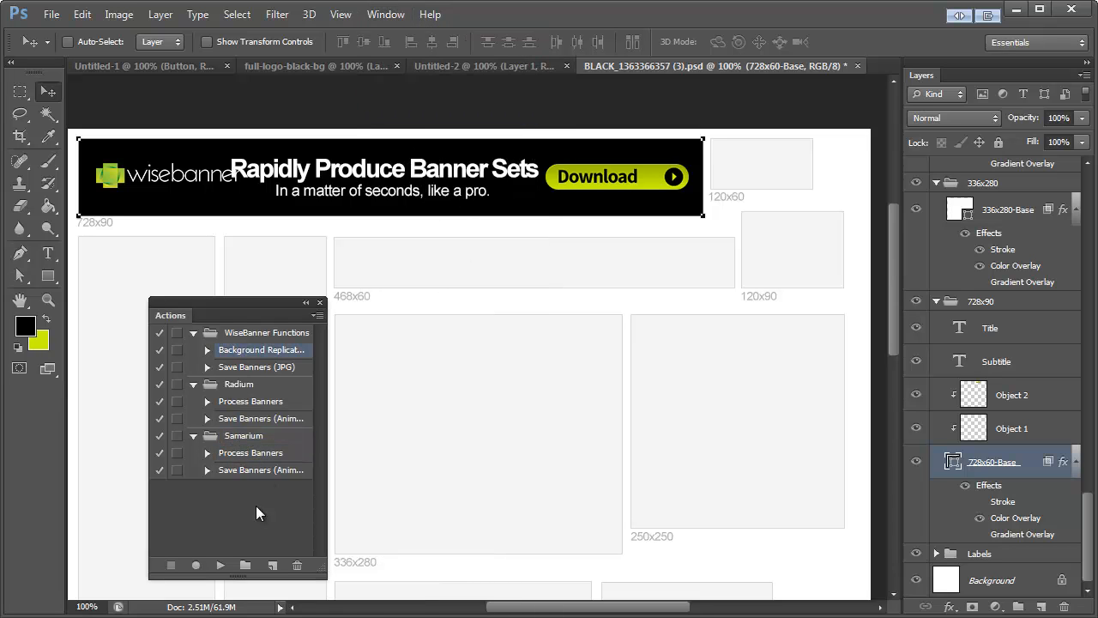
left_click(215, 565)
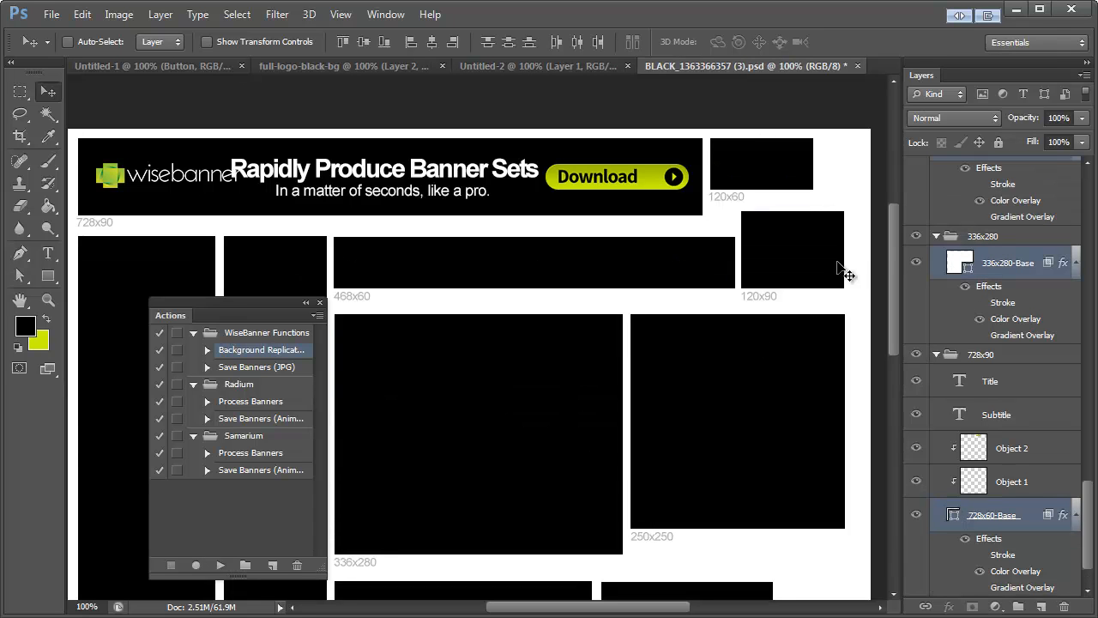
Step: Run the Process Banners action from the Samarium set to generate all banner sizes, and dismiss the actions list
mouse_move(893, 238)
left_mouse_down()
mouse_move(896, 356)
mouse_move(898, 248)
left_mouse_up()
left_click(251, 453)
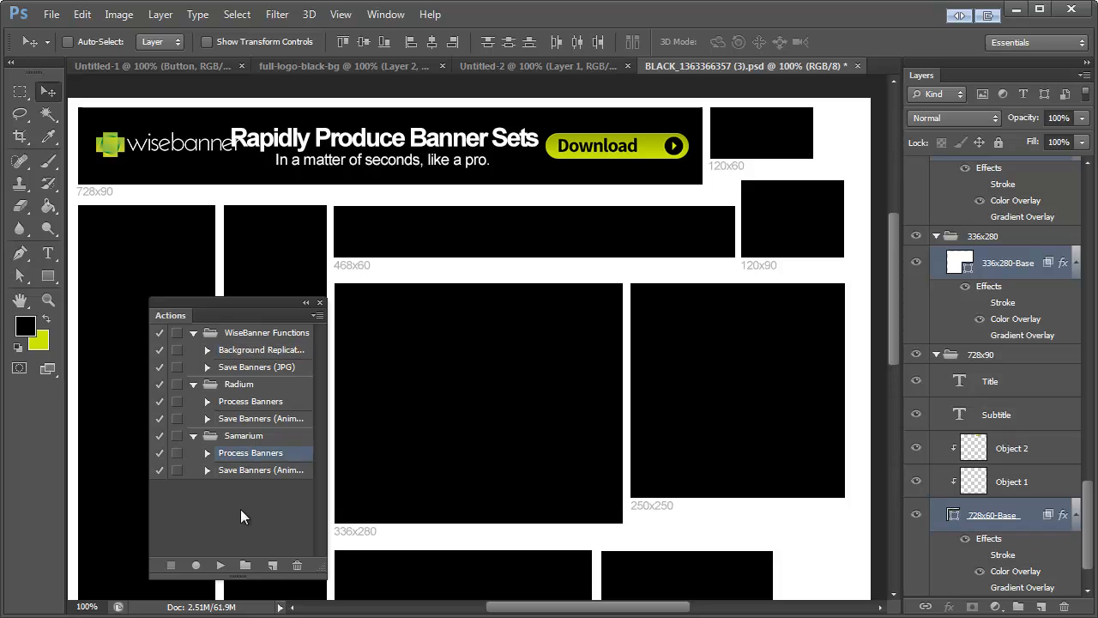
left_click(222, 565)
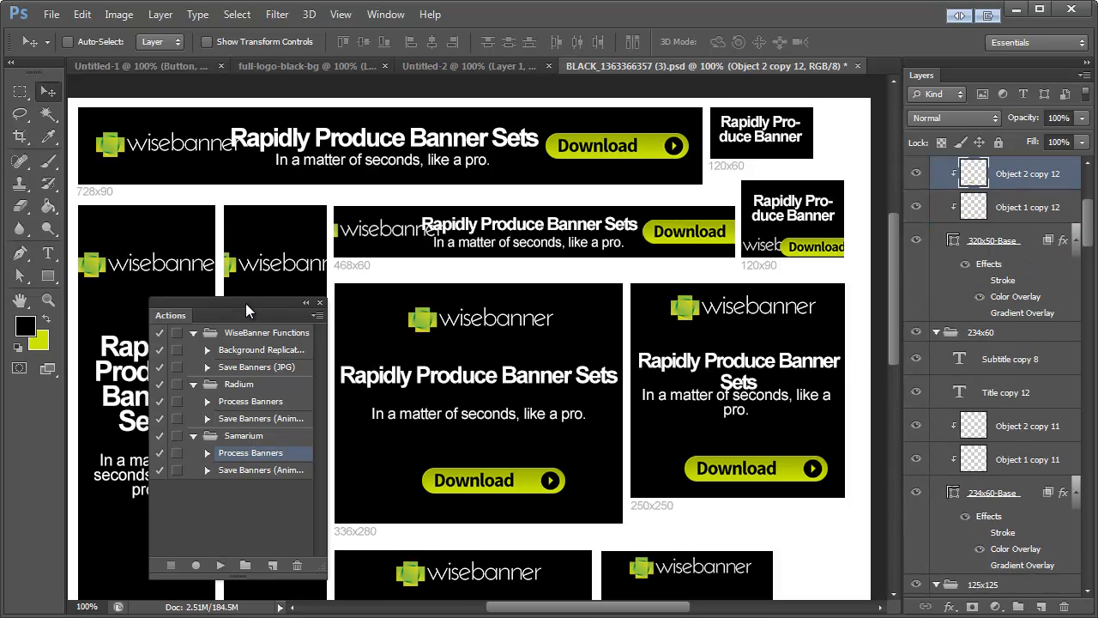
left_click(319, 302)
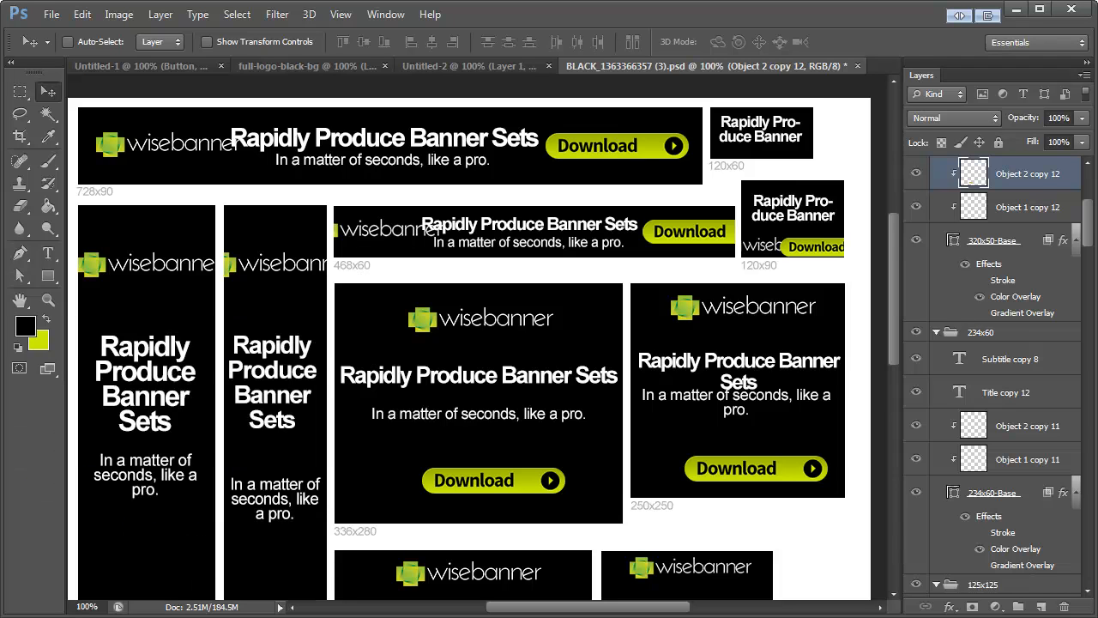
Step: Move the 728x90 banner's title clear of the logo and align the subtitle with the title's left edge
scroll(292, 250, "down", 6)
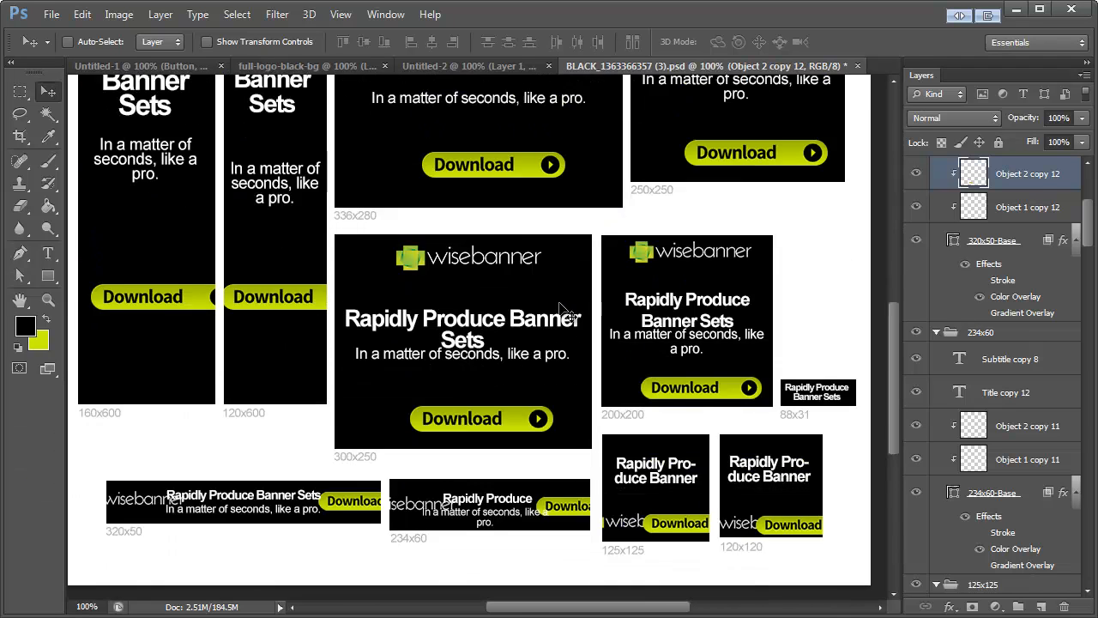
scroll(566, 326, "up", 3)
scroll(567, 351, "up", 3)
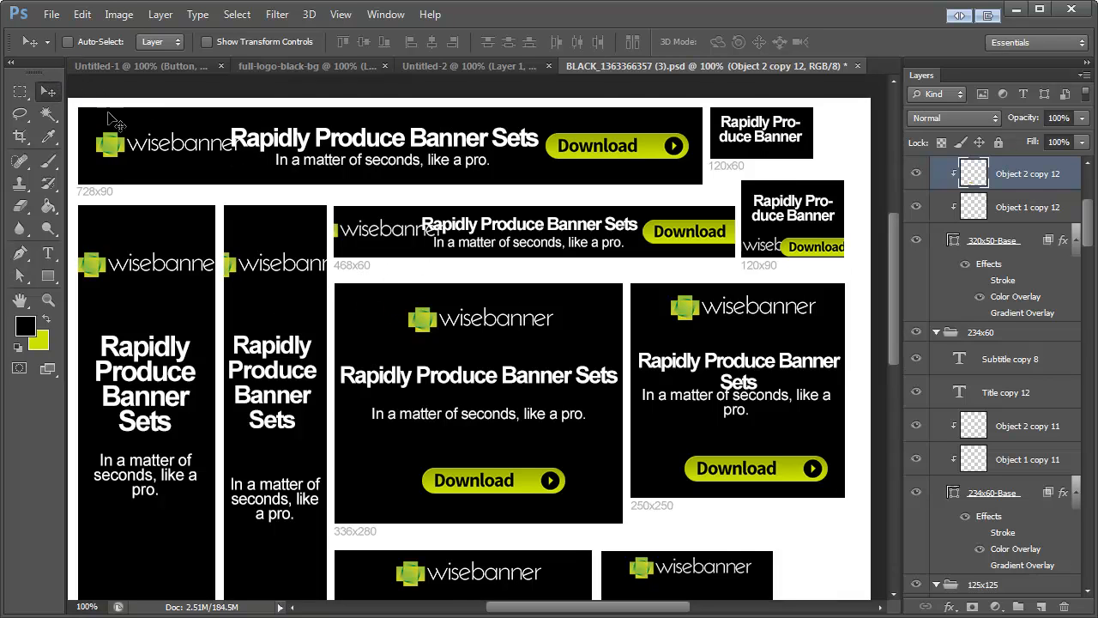
left_click(70, 43)
left_click(110, 146)
left_click_drag(321, 137, 355, 140)
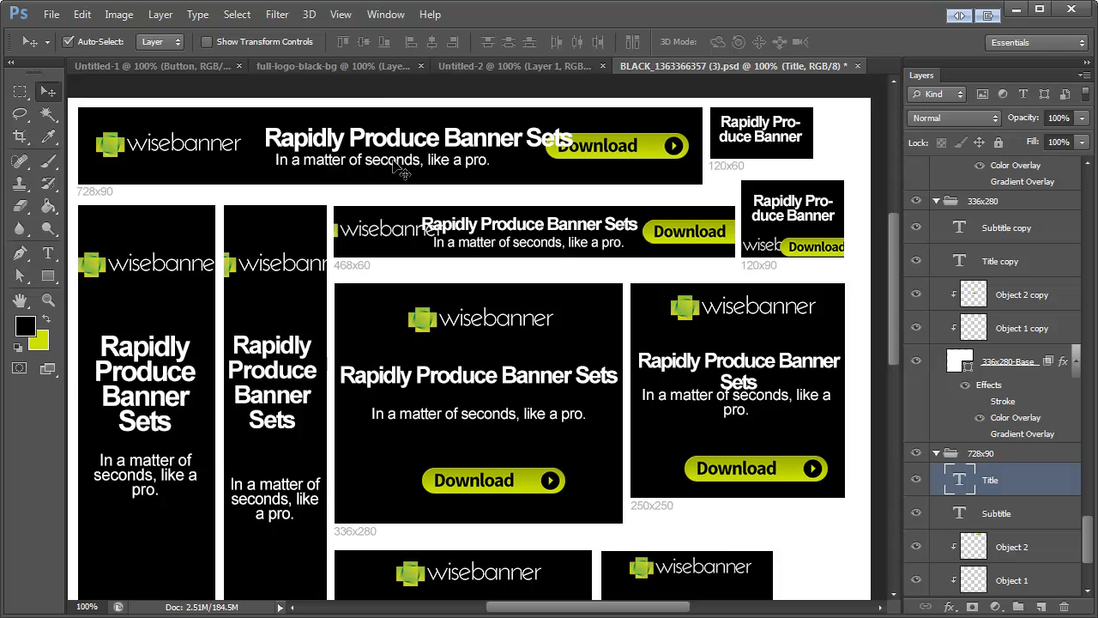
left_click_drag(403, 169, 393, 167)
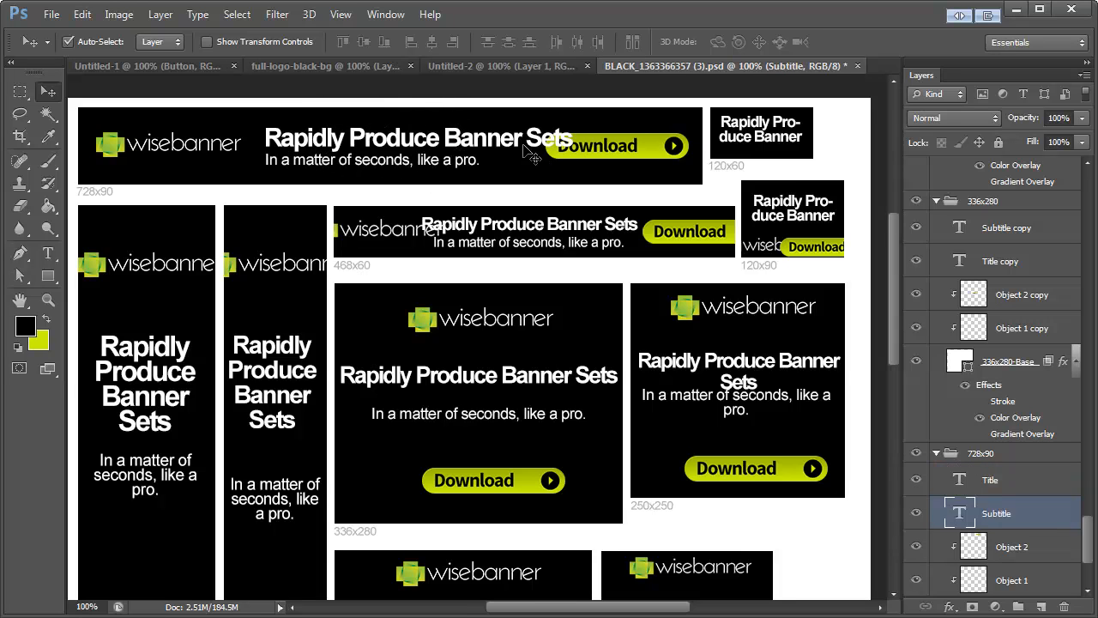
Step: Scale down the 728x90 banner's title to clear the Download button, and shift title and subtitle slightly toward the logo
left_click(525, 145)
key("ctrl+t")
left_click_drag(604, 161, 551, 154)
left_click(50, 92)
key("Return")
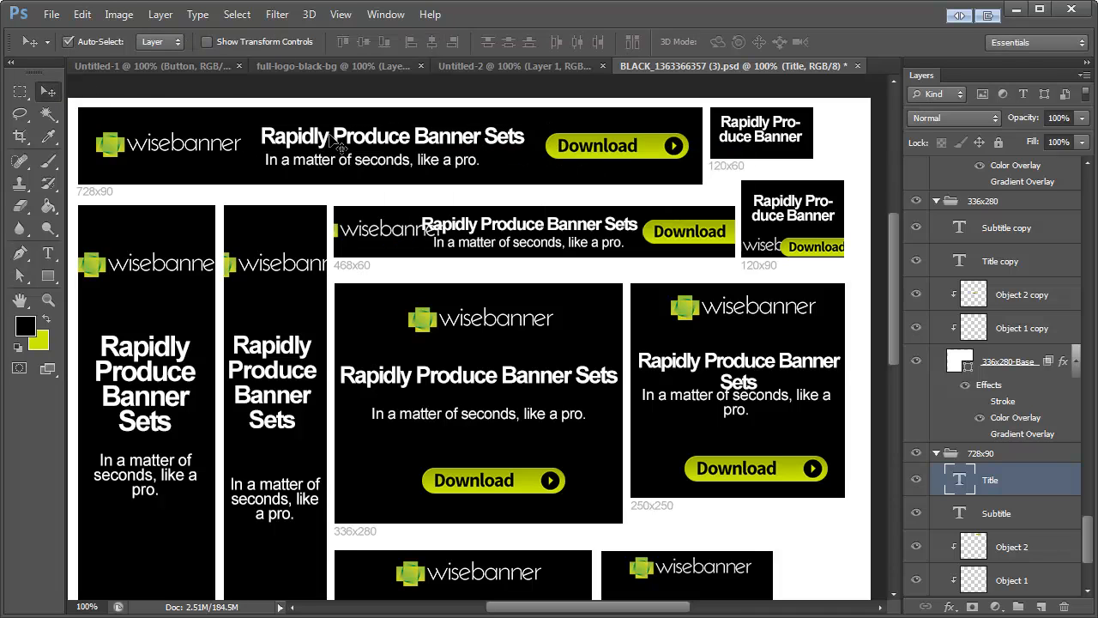
left_click_drag(326, 166, 319, 163)
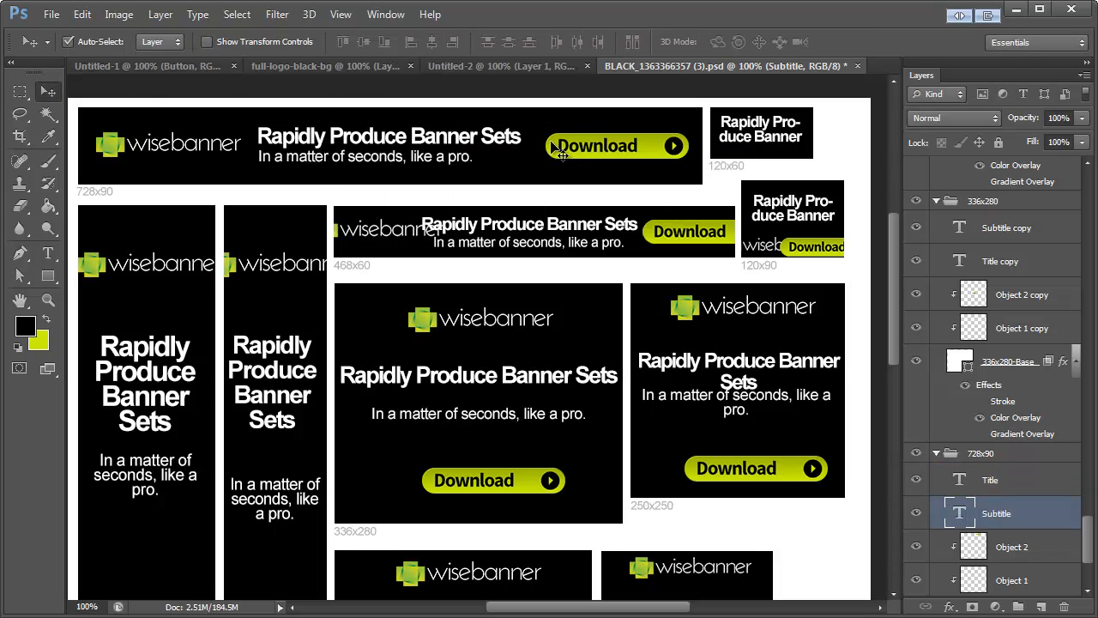
Step: Nudge the 728x90 banner's Download button slightly left and the 120x60 banner's title slightly down
left_click_drag(560, 152, 554, 152)
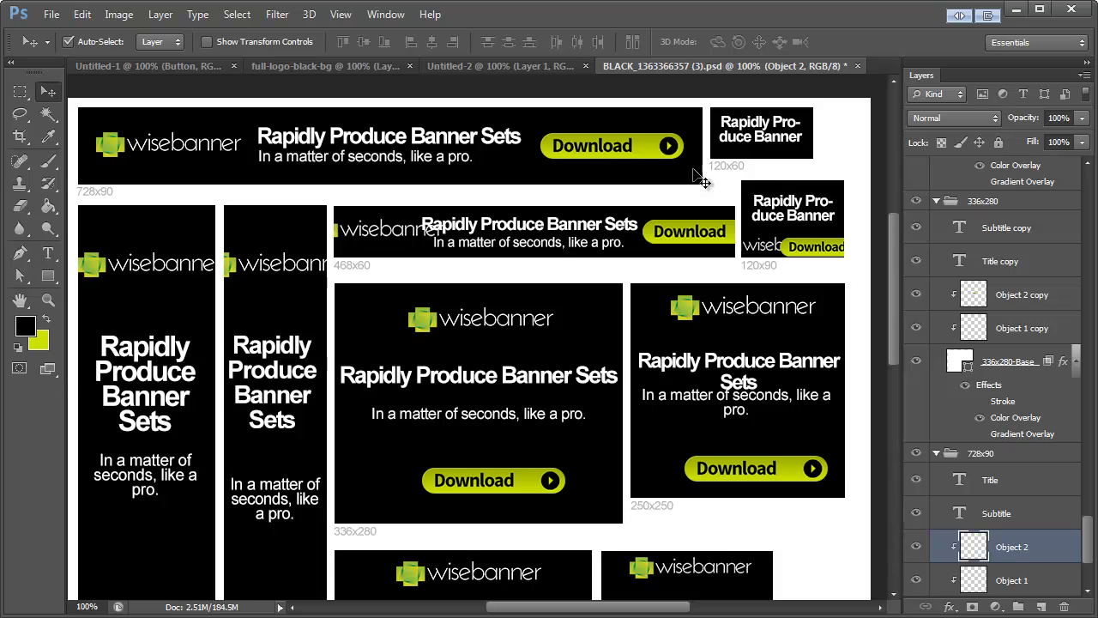
left_click_drag(762, 139, 762, 142)
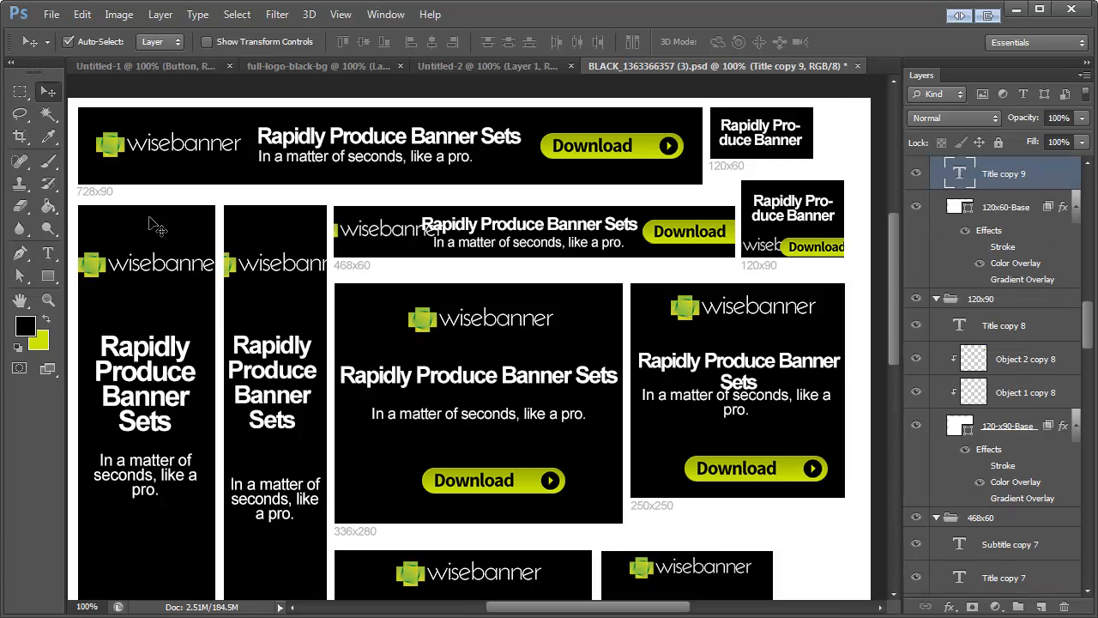
Step: Set the font size of the 120x60 banner's title to 15 pt
left_click(48, 253)
left_click(783, 118)
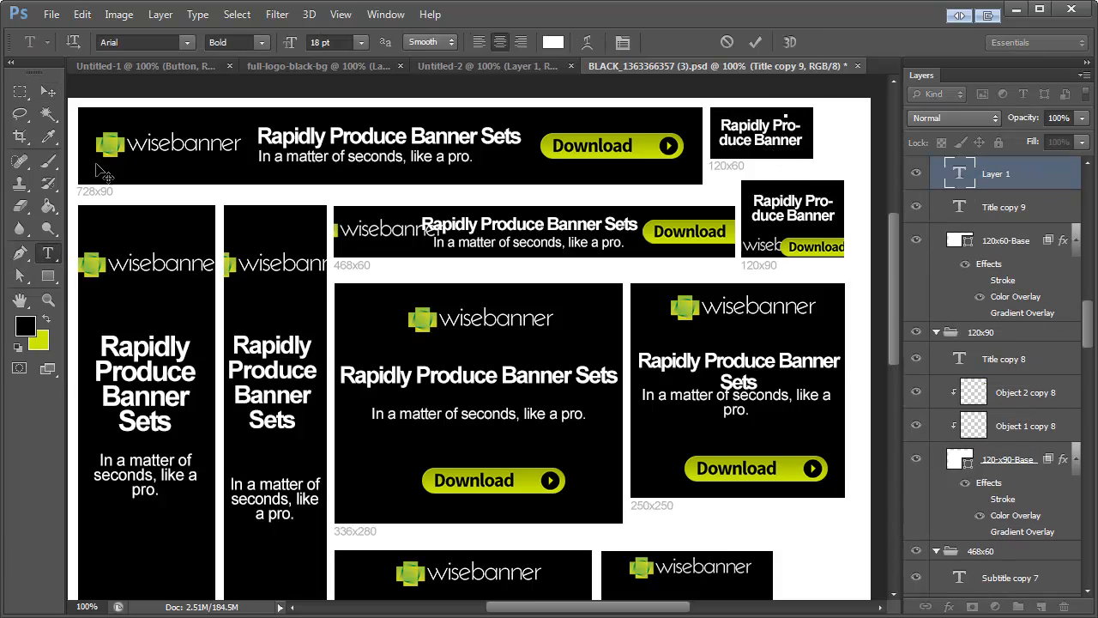
left_click(49, 184)
left_click(48, 254)
left_click(772, 124)
key("ctrl+a")
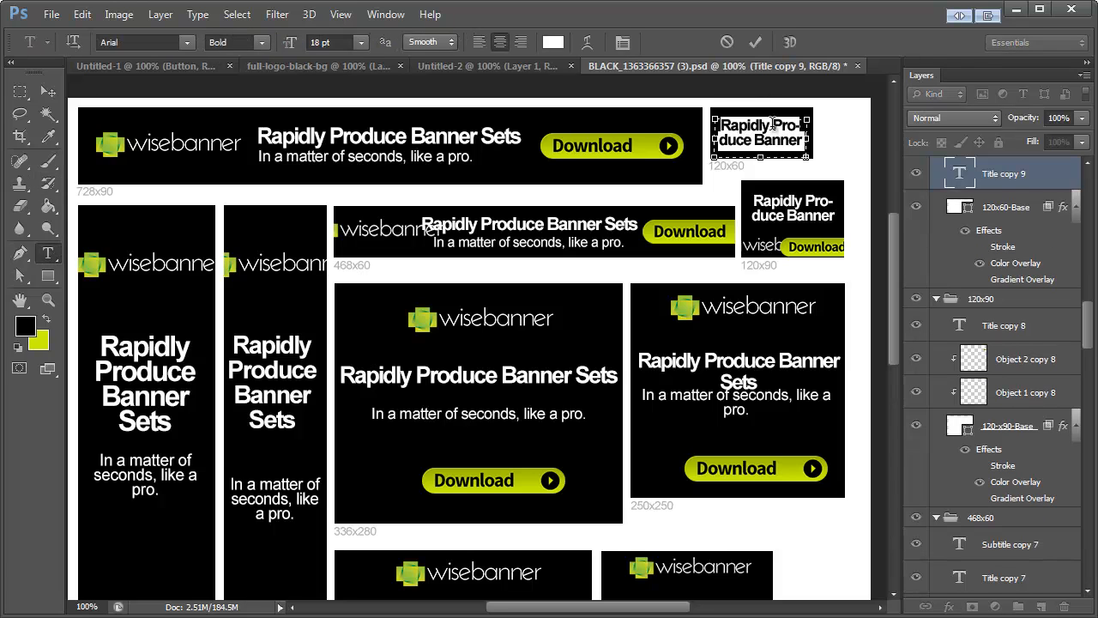
left_click(320, 42)
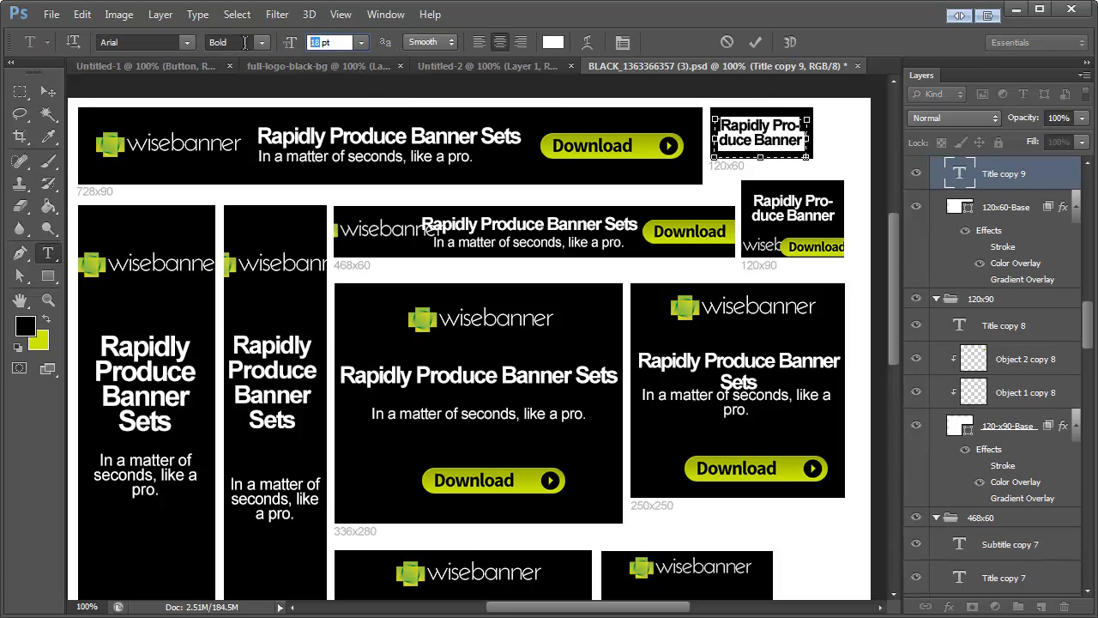
type("15")
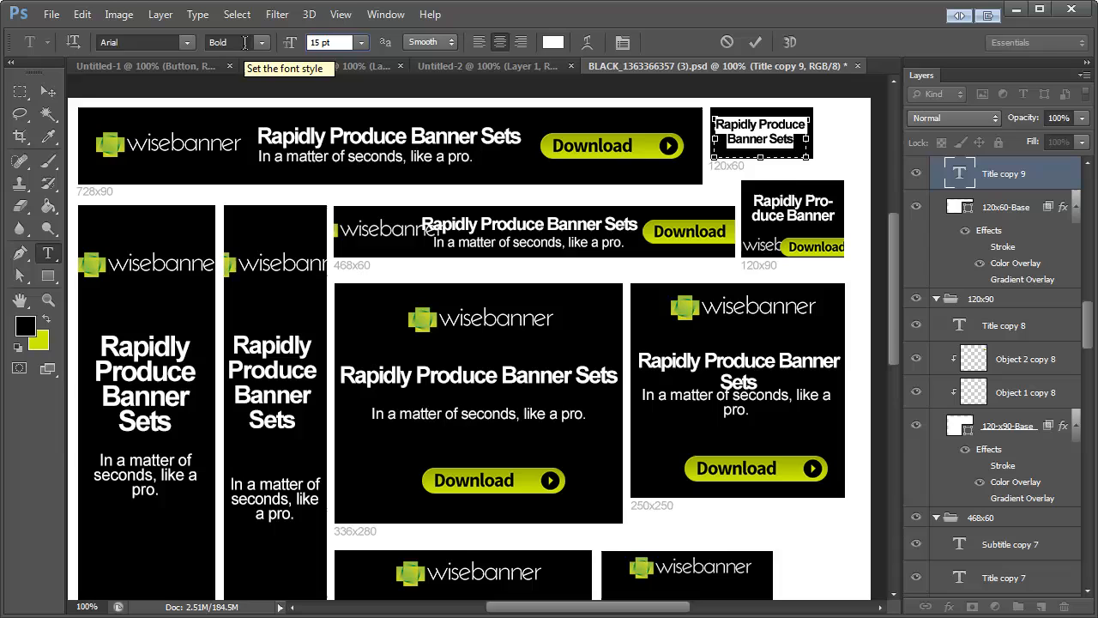
left_click(49, 92)
Step: Delete the logo from the 120x90 banner, keeping its black base
left_click(786, 204)
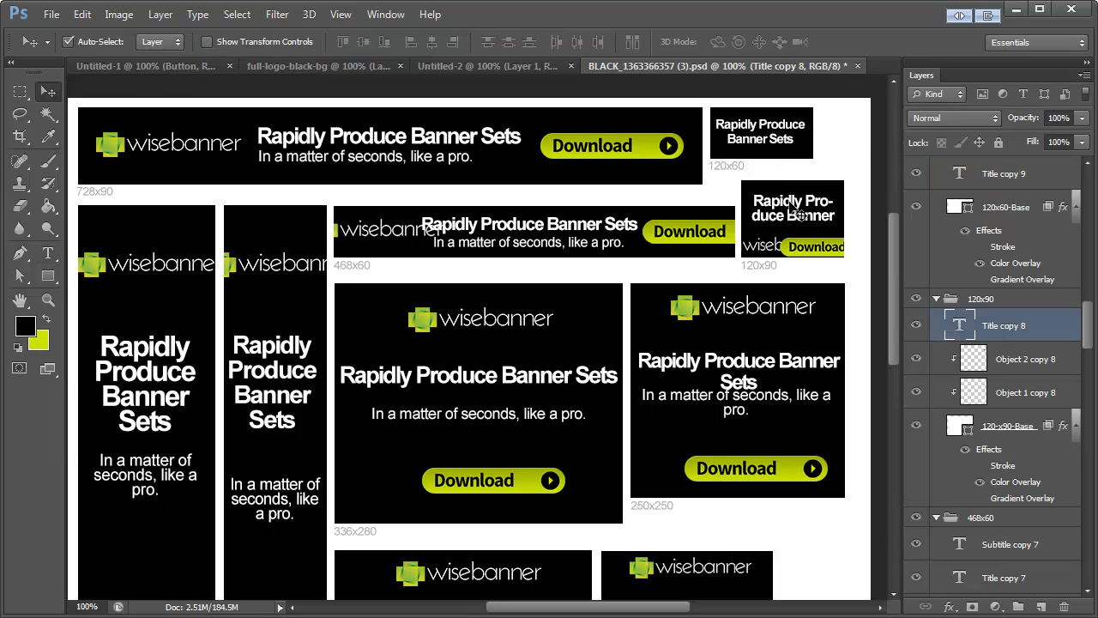
left_click(765, 249)
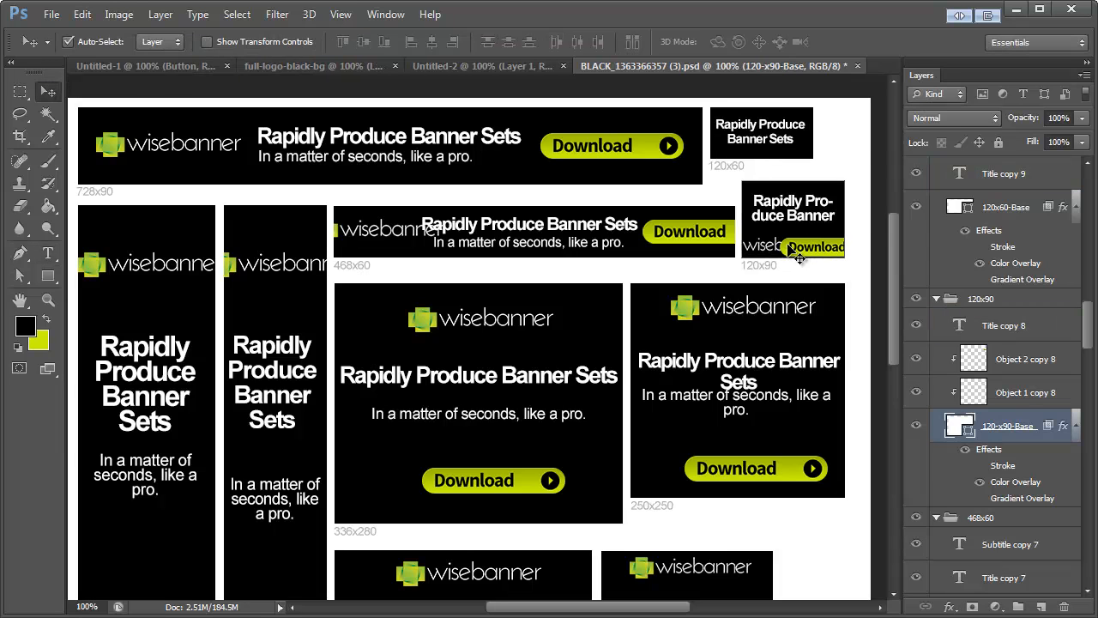
key("Delete")
key("ctrl+z")
left_click(758, 245)
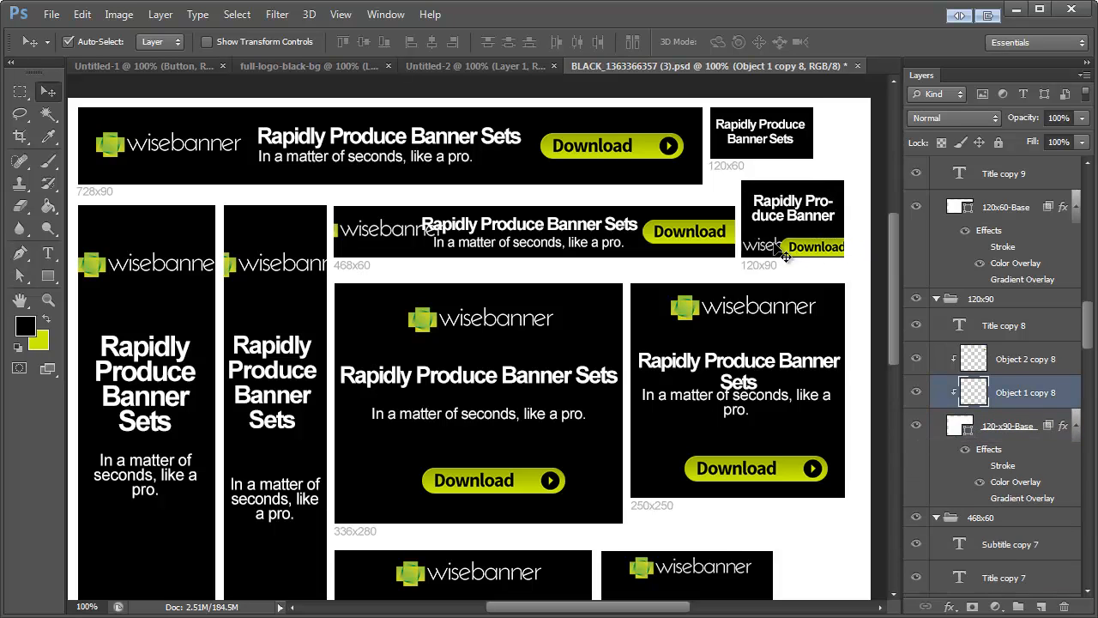
key("Delete")
Step: Move the 120x90 banner's Download button fully inside the banner and scale it to about 84% width and 86% height
left_click_drag(807, 250, 769, 244)
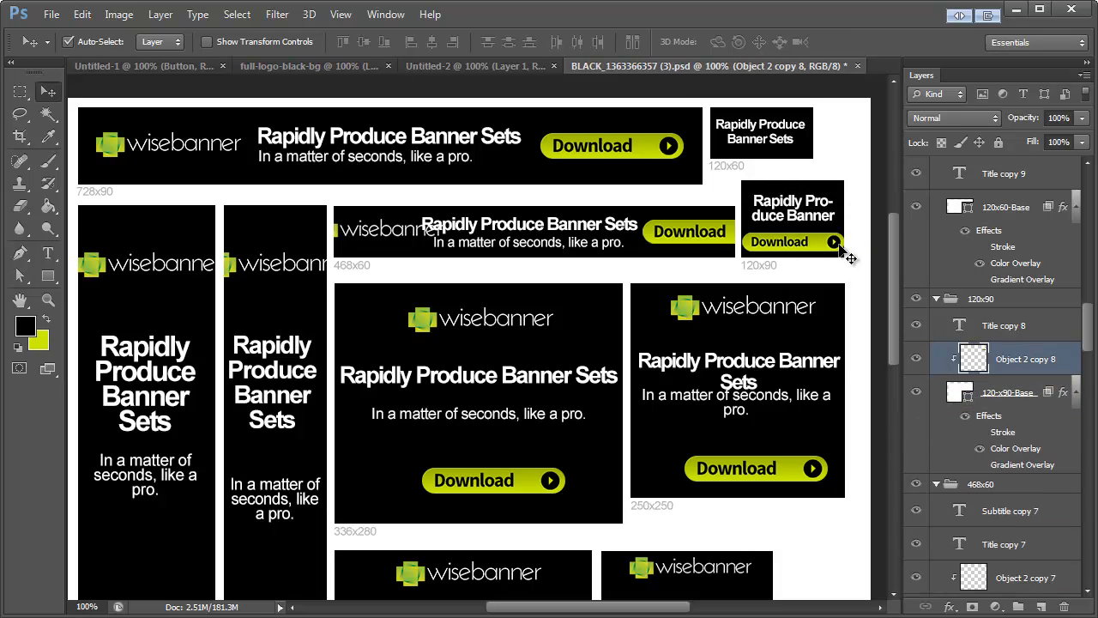
key("ctrl+t")
left_click_drag(844, 252, 837, 249)
left_click(48, 92)
key("Return")
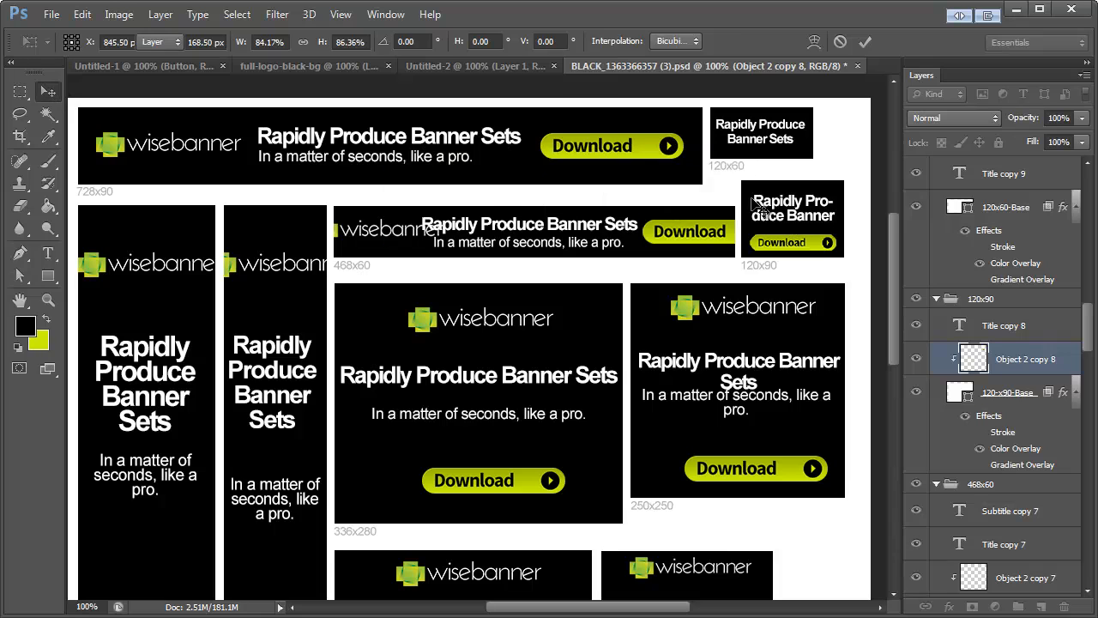
Step: Replace the 120x90 banner's title with a copy of the 120x60 banner's 15 pt title text
left_click(790, 215)
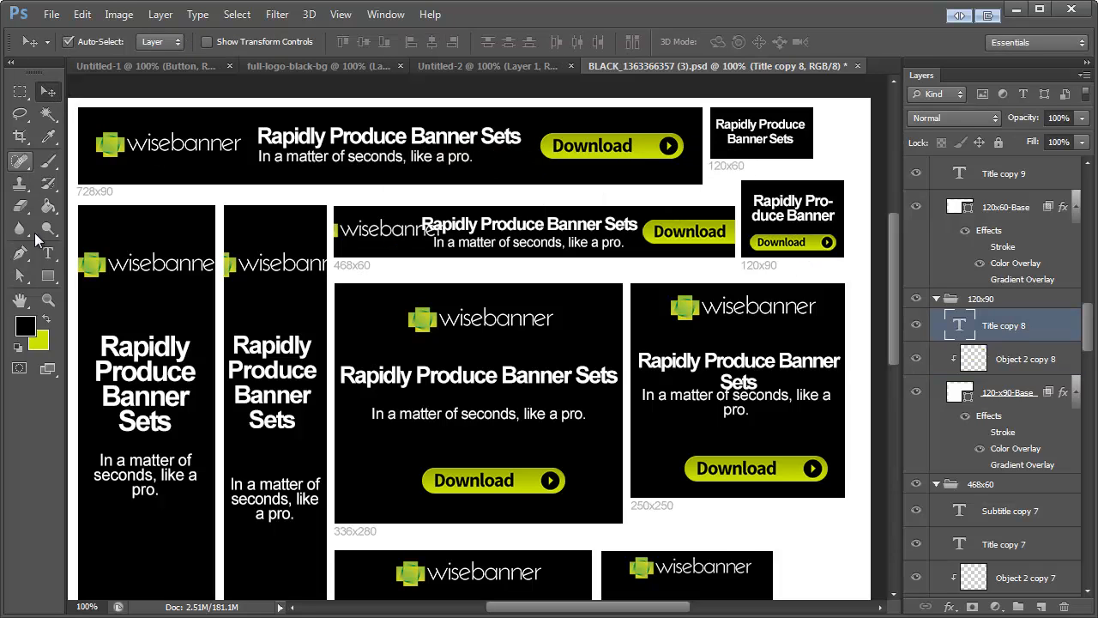
left_click(48, 253)
left_click(761, 133)
key("ctrl+a")
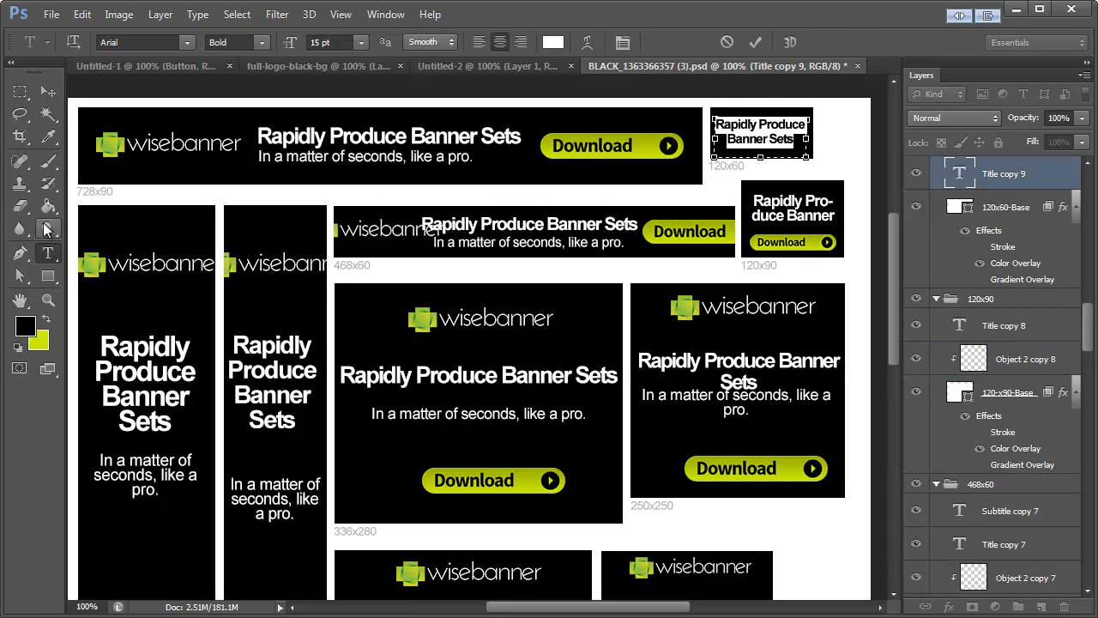
left_click(48, 253)
left_click(815, 199)
key("ctrl+a")
key("ctrl+v")
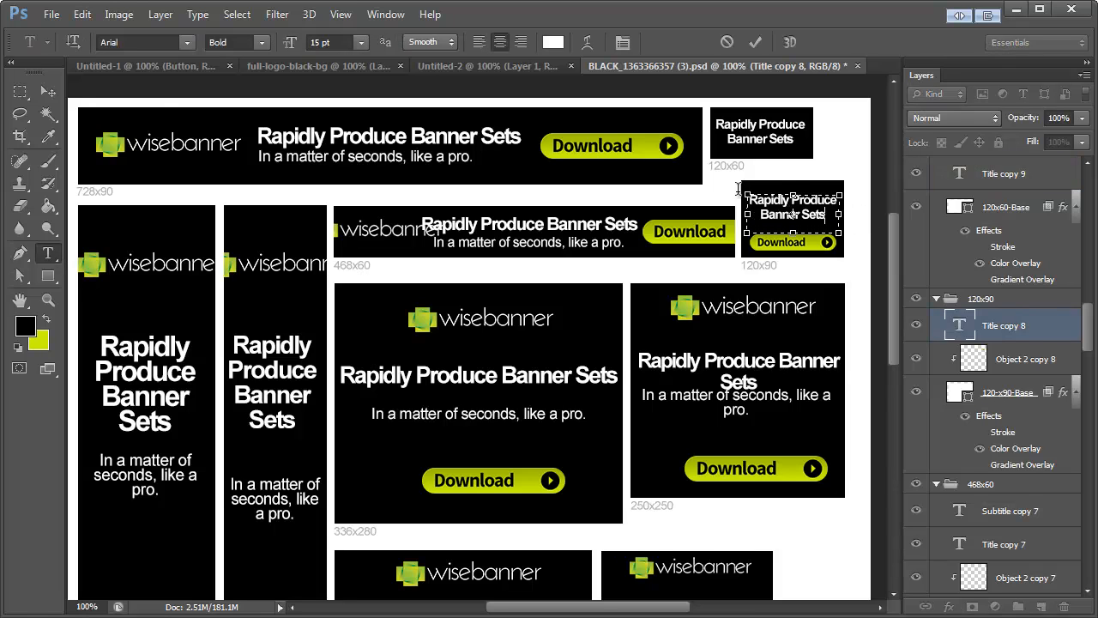
left_click(48, 92)
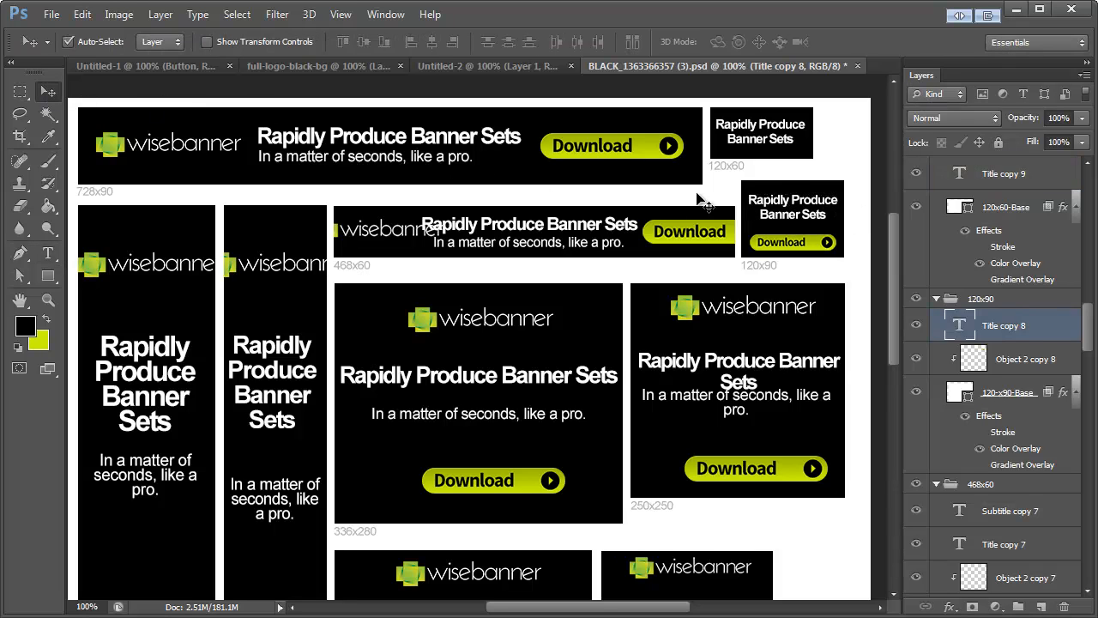
Step: Delete the 468x60 banner's logo and shift its title, subtitle and Download button left, aligning the two texts' left edges
left_click(508, 234)
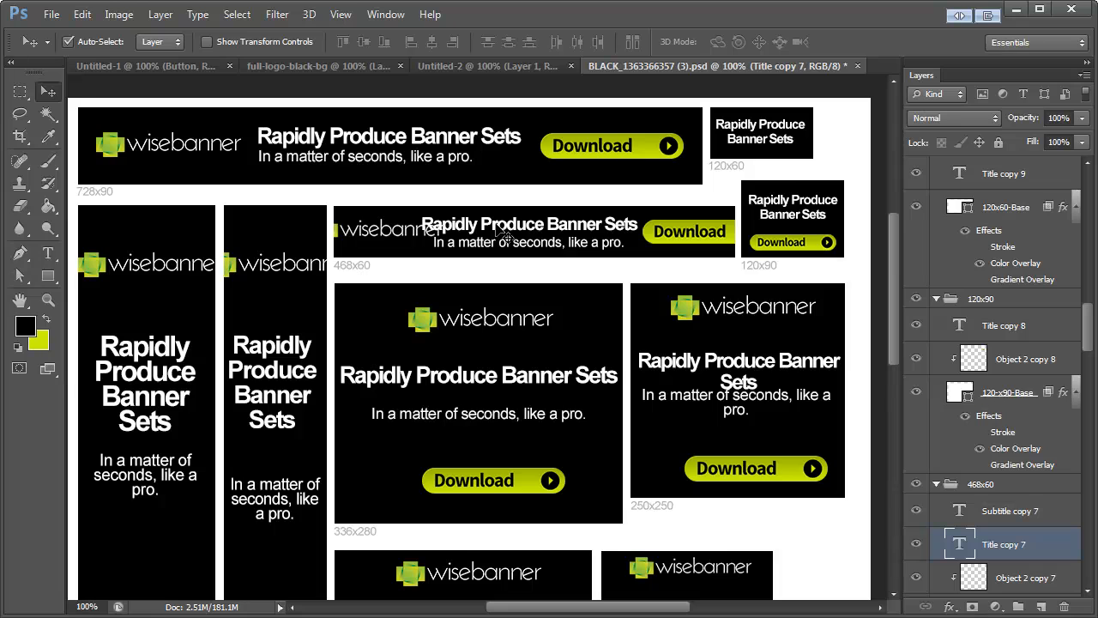
left_click(404, 238)
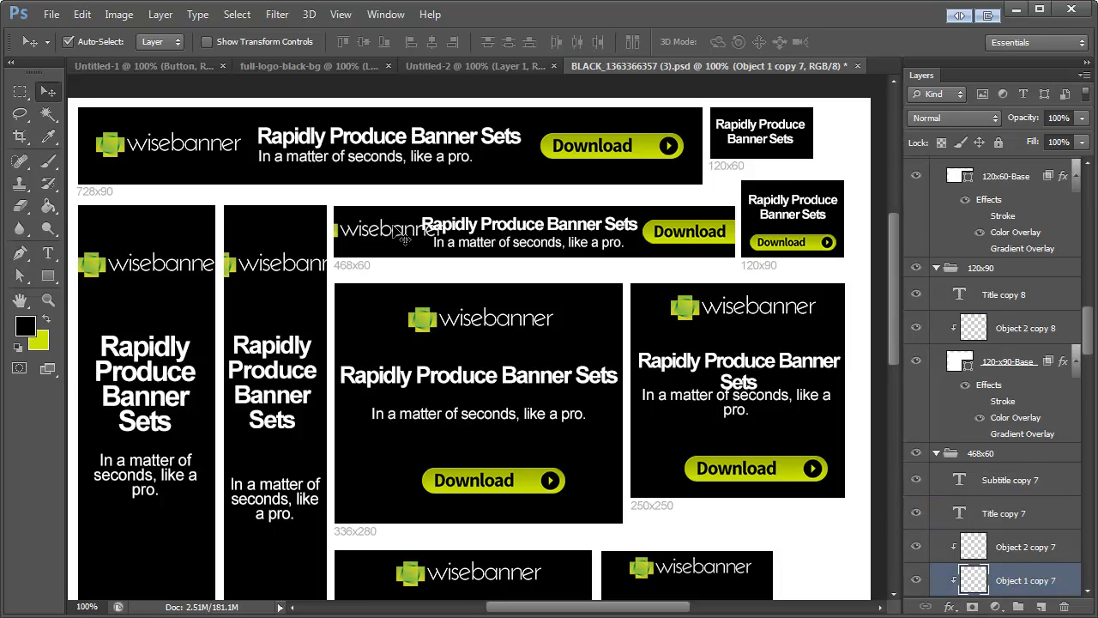
key("Delete")
left_click_drag(446, 226, 376, 225)
left_click_drag(476, 248, 392, 248)
left_click_drag(682, 237, 631, 239)
Step: Bring the 336x280 banner's title and subtitle closer together and scale the title to about 93%
scroll(515, 309, "down", 2)
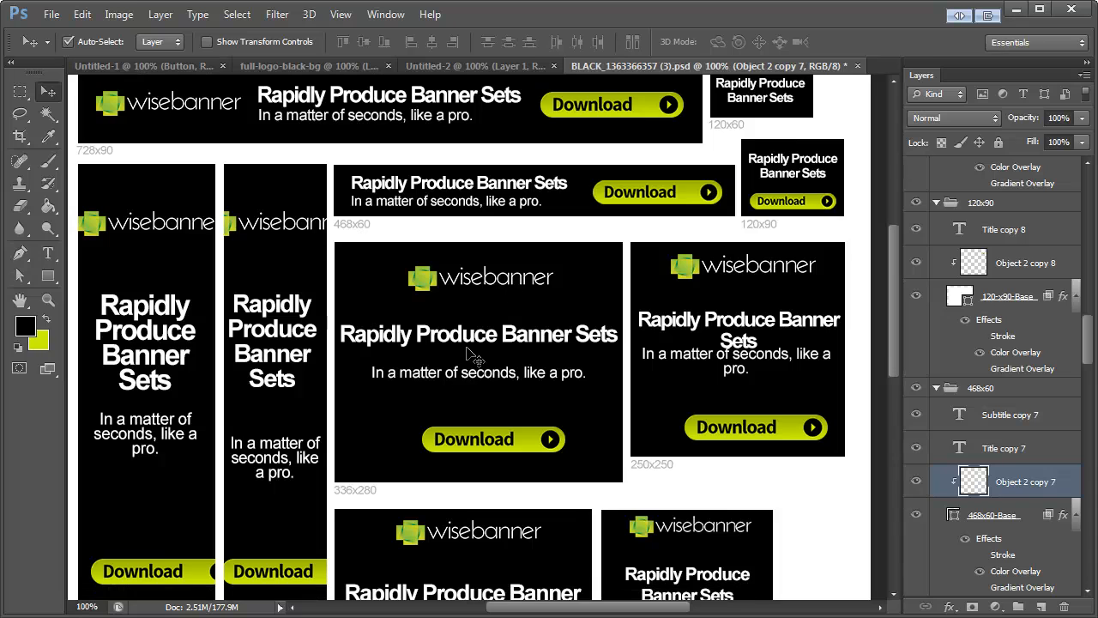
left_click_drag(475, 372, 475, 361)
left_click_drag(483, 331, 482, 334)
key("ctrl+t")
left_click_drag(619, 326, 609, 328)
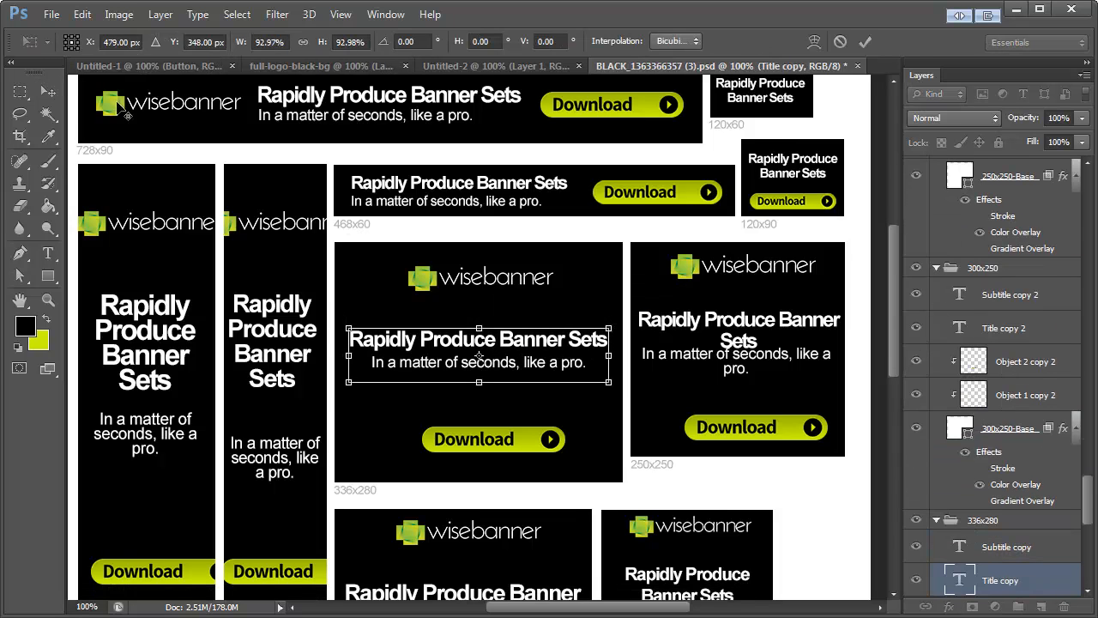
left_click(48, 91)
key("Return")
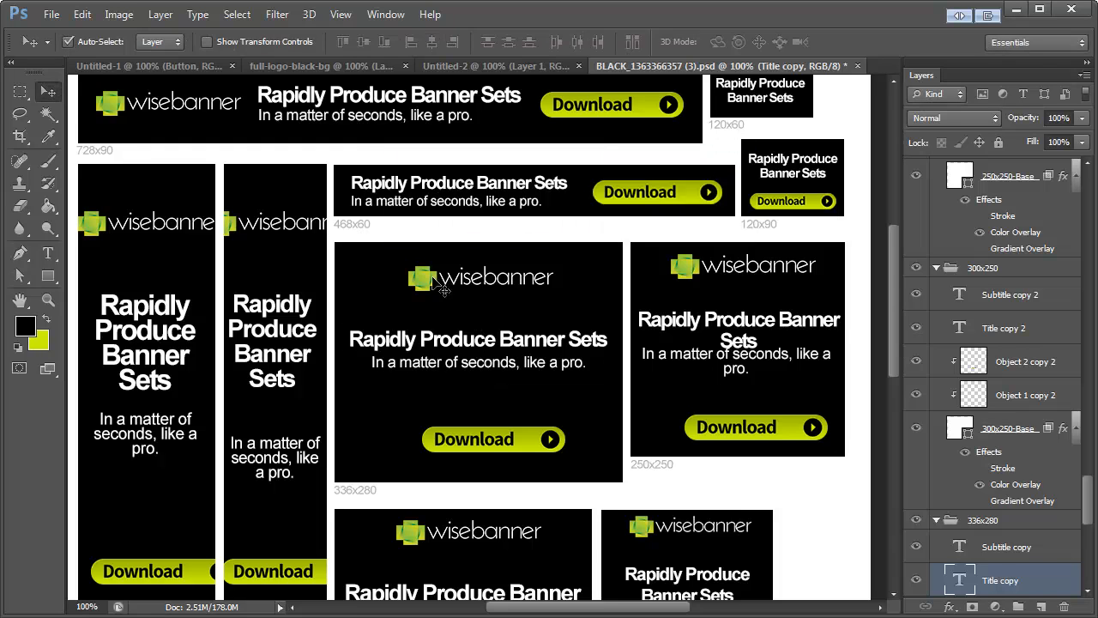
Step: Nudge the 336x280 banner's logo slightly down and right, and center its Download button beneath the subtitle, slightly higher
left_click_drag(425, 284, 423, 287)
left_click_drag(492, 446, 479, 437)
scroll(645, 379, "down", 2)
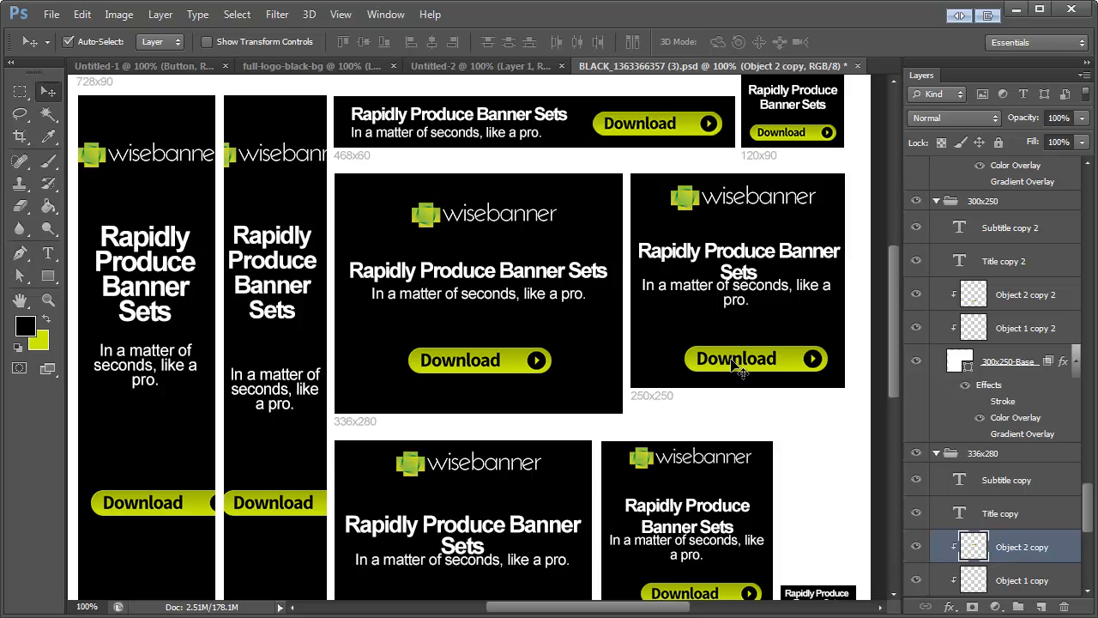
scroll(601, 549, "down", 6)
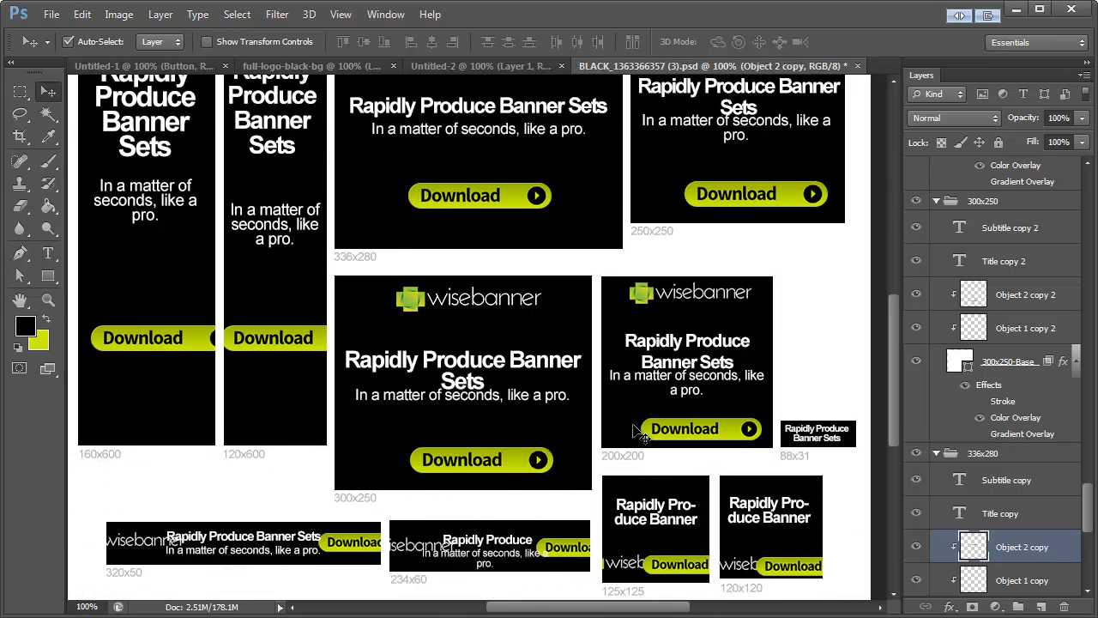
scroll(601, 463, "up", 10)
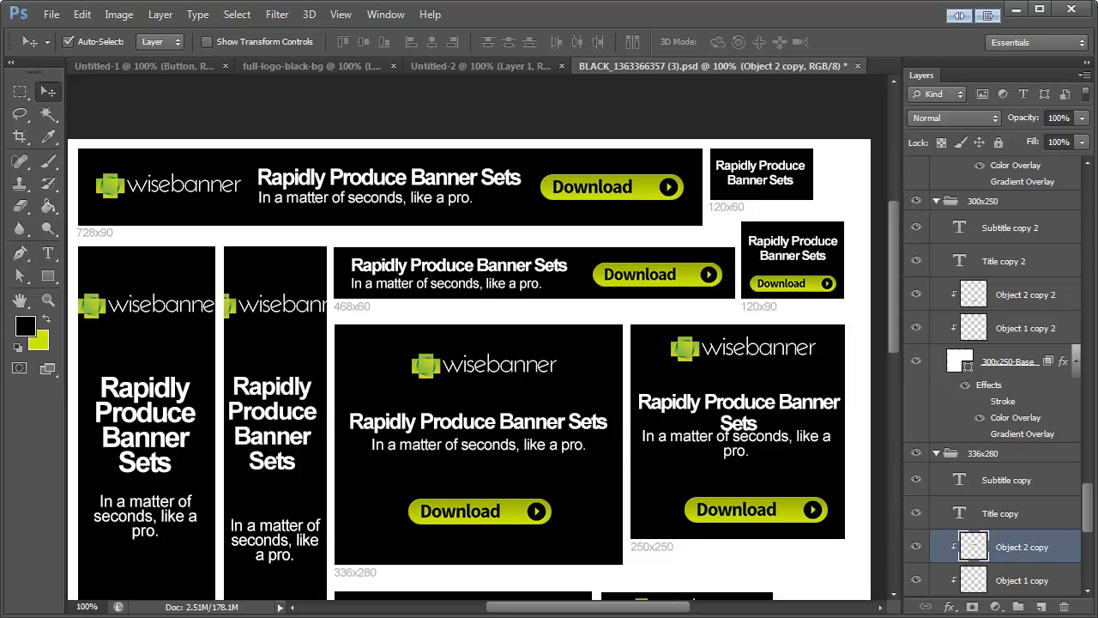
Step: Show the actions list and select Save Banners (JPG) in the WiseBanner Functions set
left_click_drag(1, 326, 202, 301)
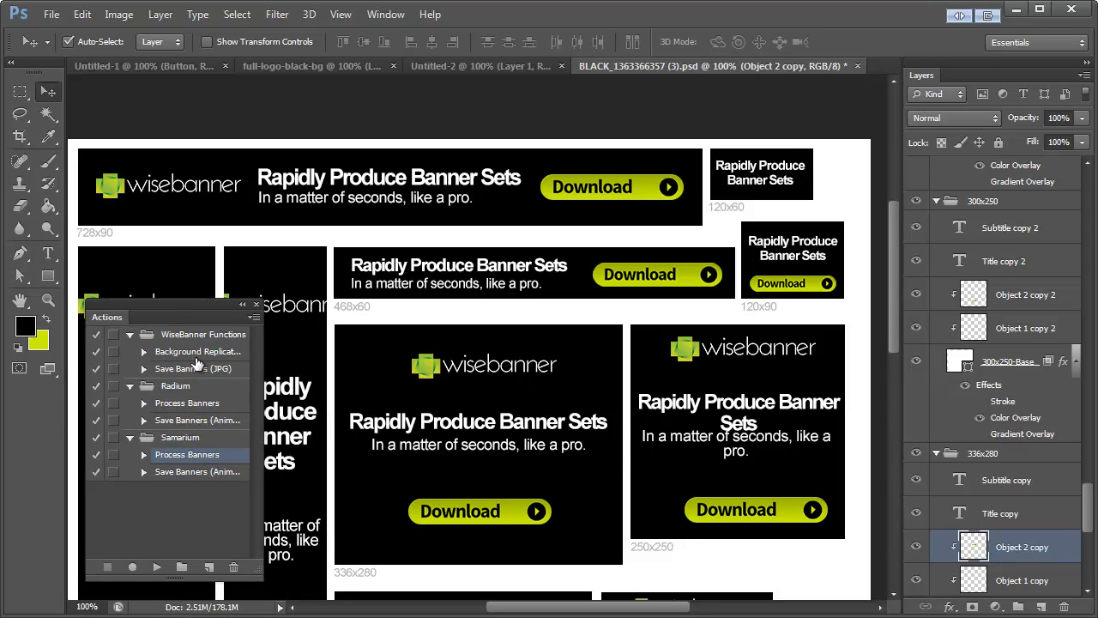
left_click(184, 474)
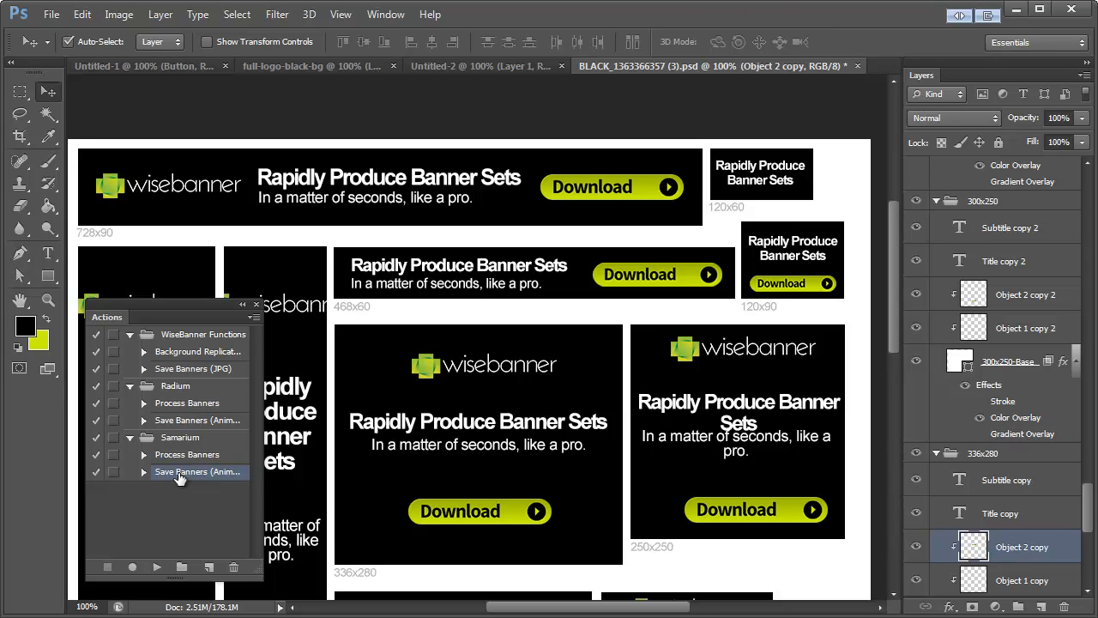
left_click(186, 369)
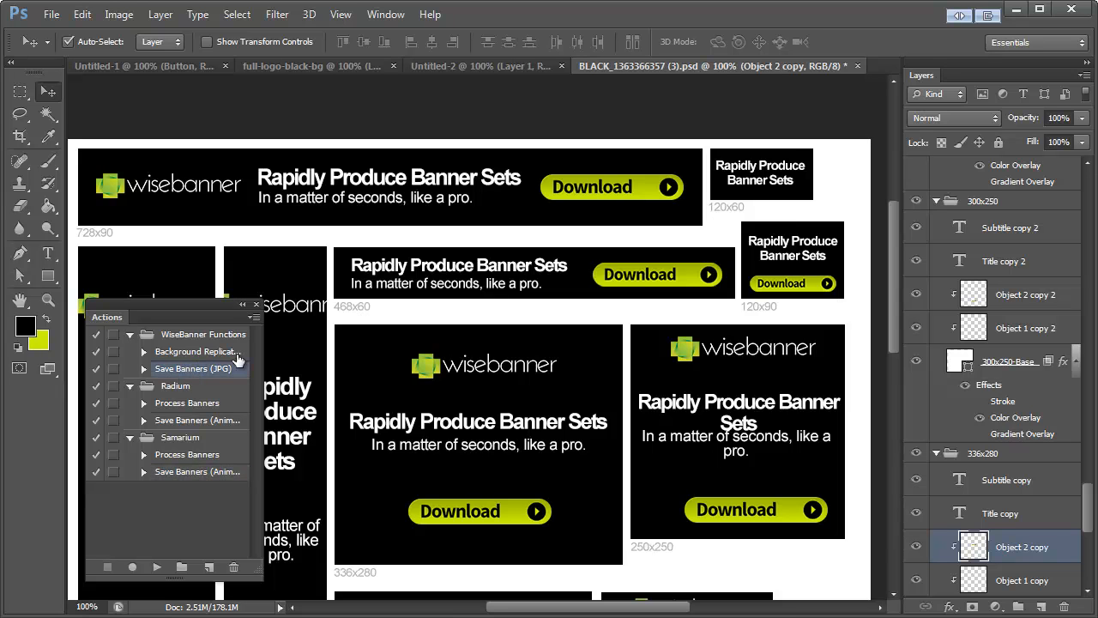
Step: Close the Untitled-2, full-logo-black-bg and Untitled-1 documents without saving their changes
left_click(562, 66)
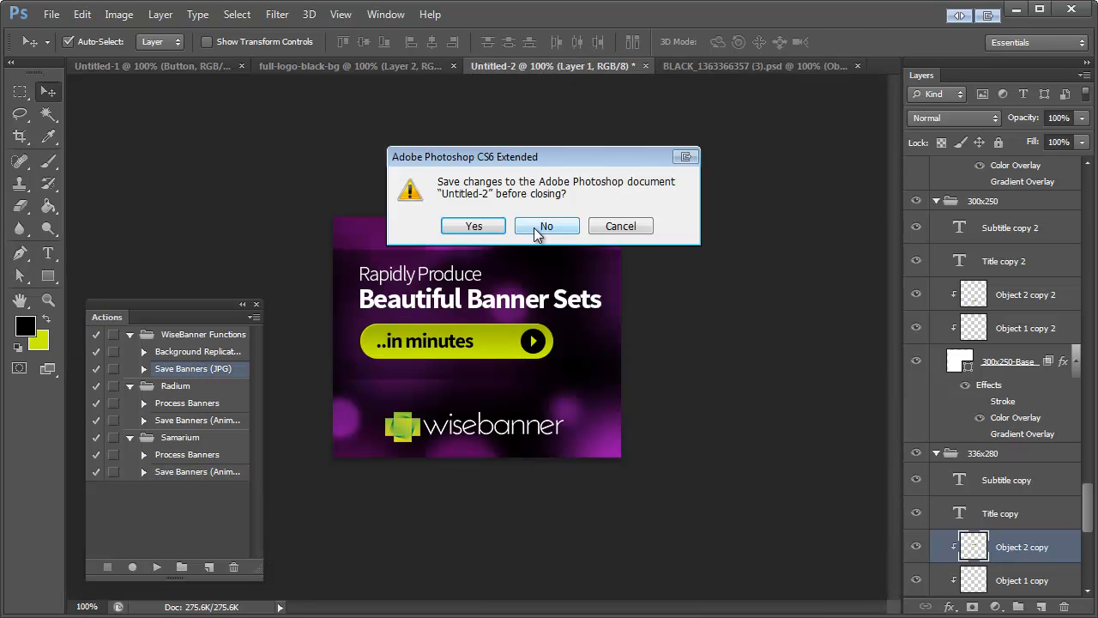
left_click(544, 227)
left_click(475, 66)
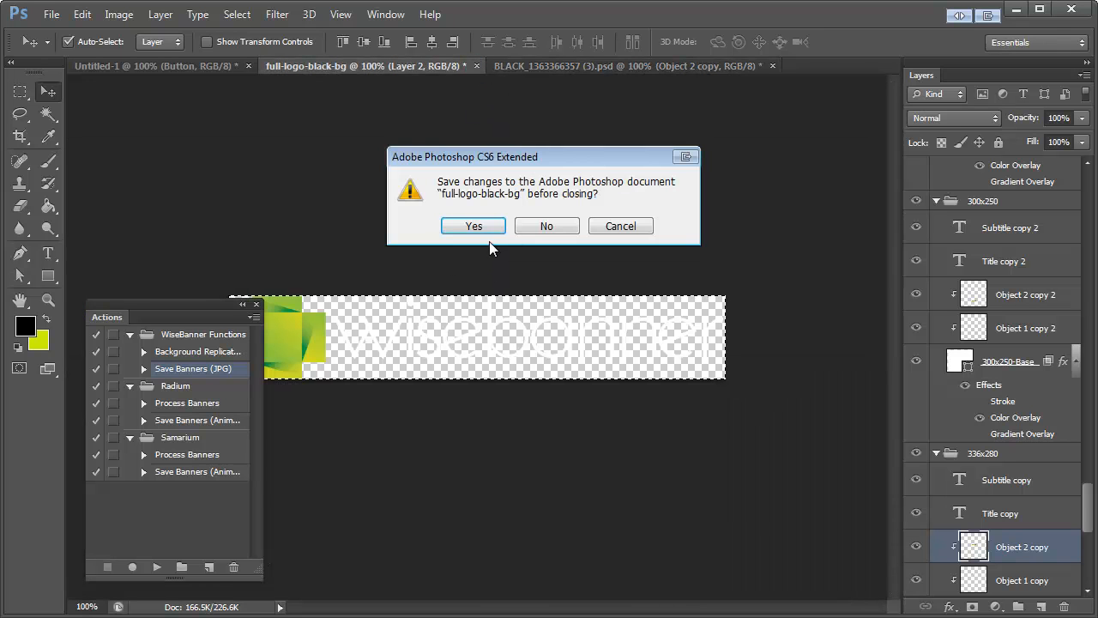
left_click(546, 226)
left_click(248, 66)
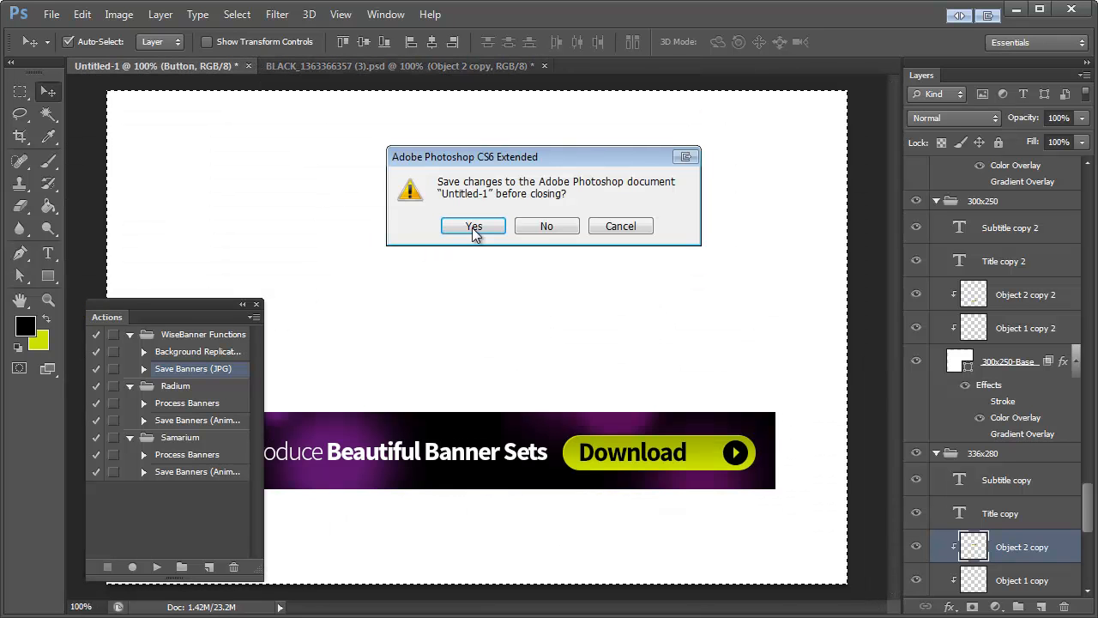
left_click(544, 225)
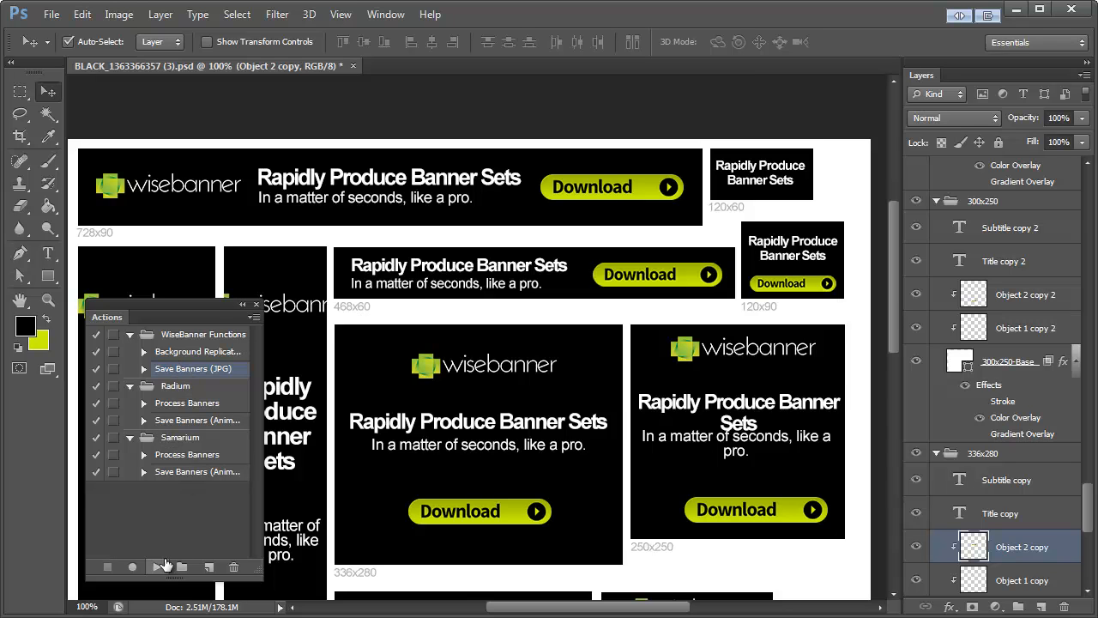
Step: Run Save Banners (JPG) with the folder name BannerSet-Banners and closing documents after saving enabled
left_click(158, 566)
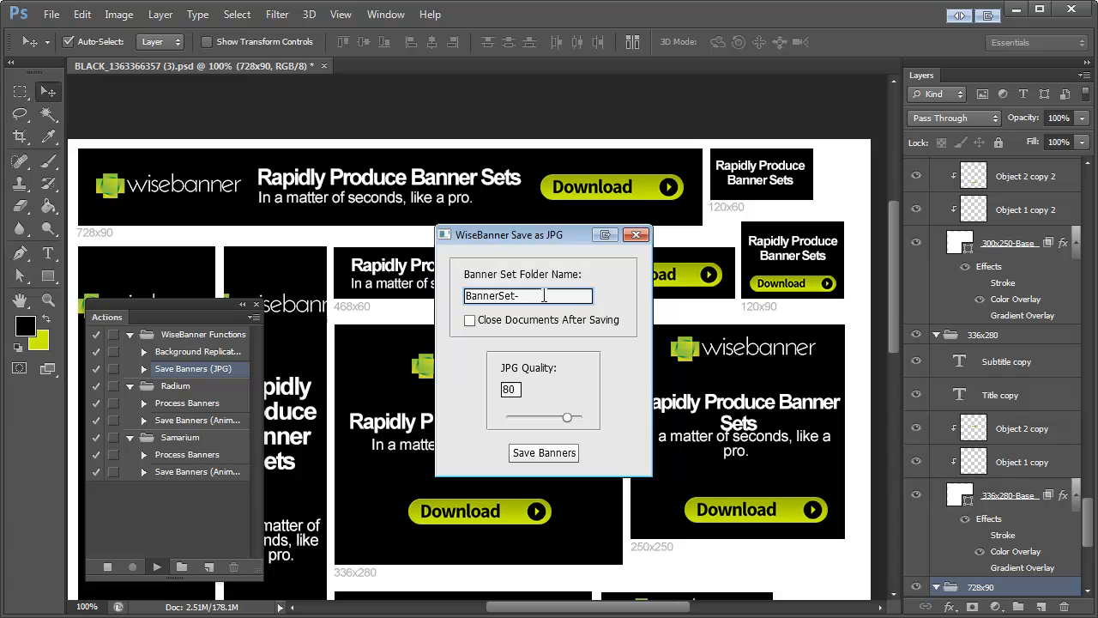
left_click(505, 323)
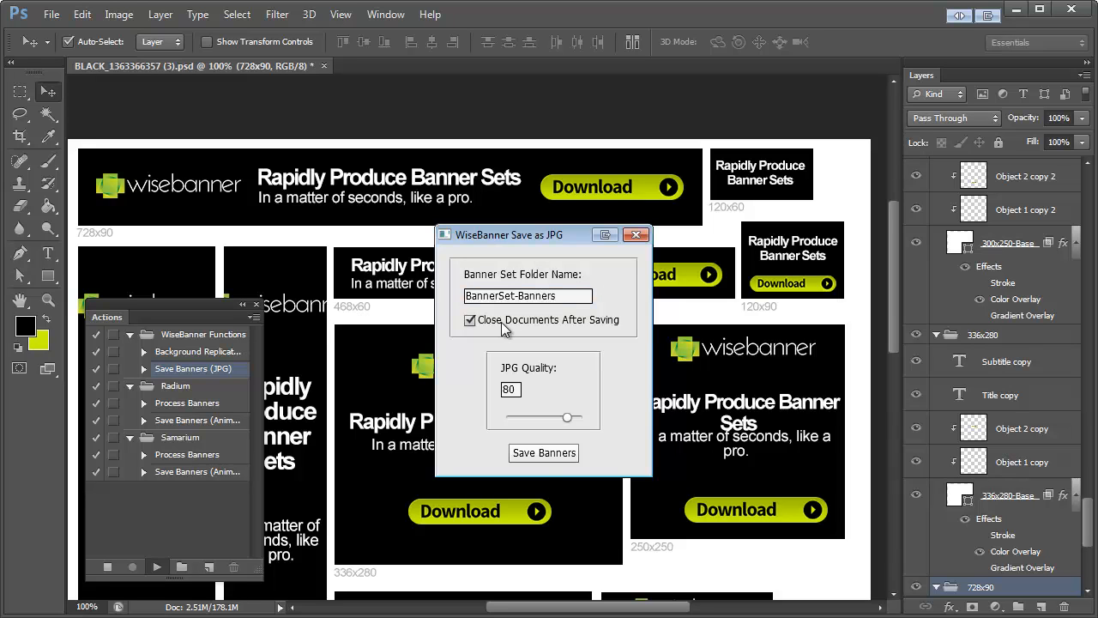
left_click(538, 453)
left_click(531, 453)
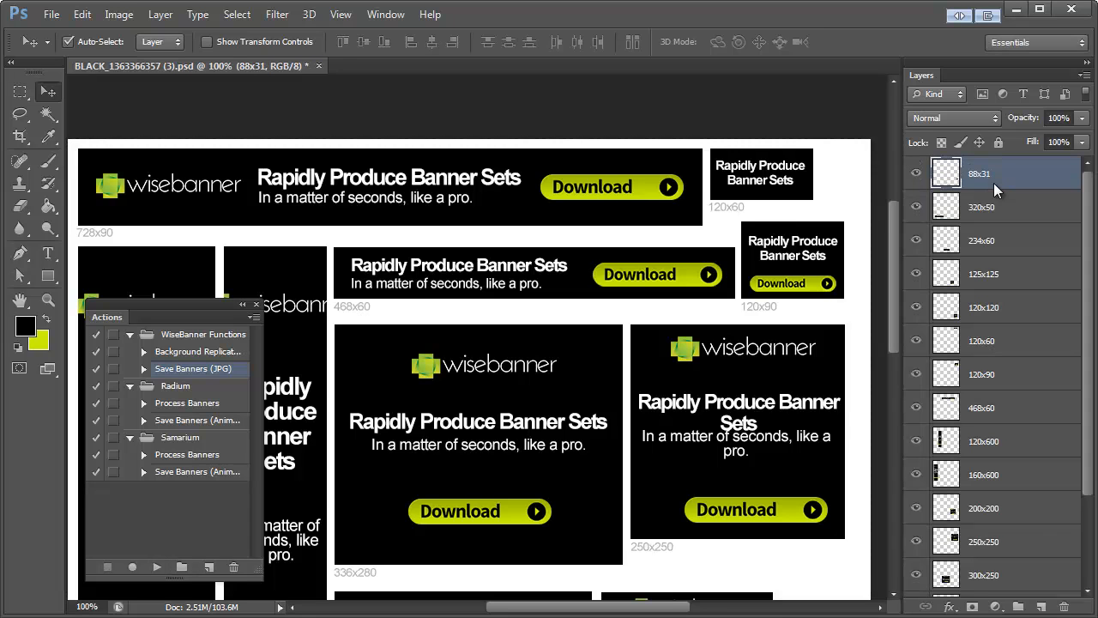
scroll(995, 372, "down", 3)
scroll(996, 372, "up", 3)
scroll(427, 275, "down", 2)
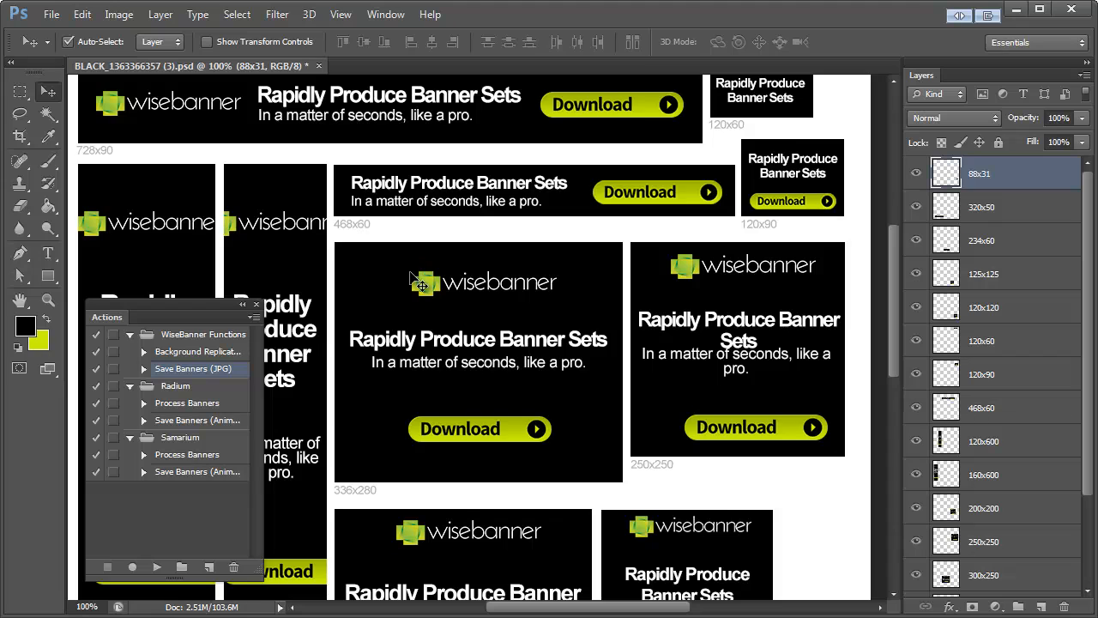